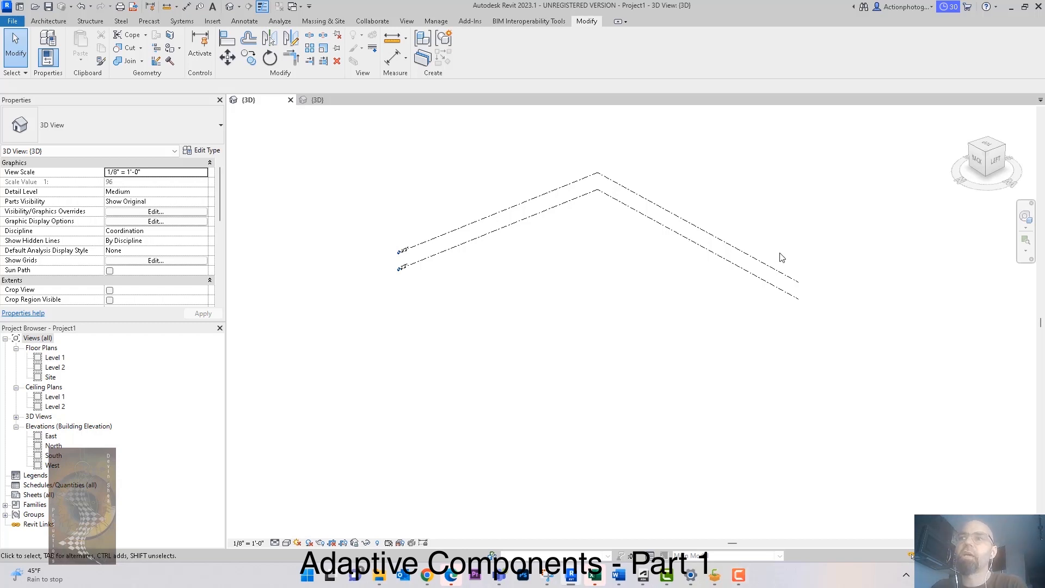
middle_drag(778, 233, 778, 259)
scroll(712, 208, up, 2)
middle_drag(735, 219, 766, 240)
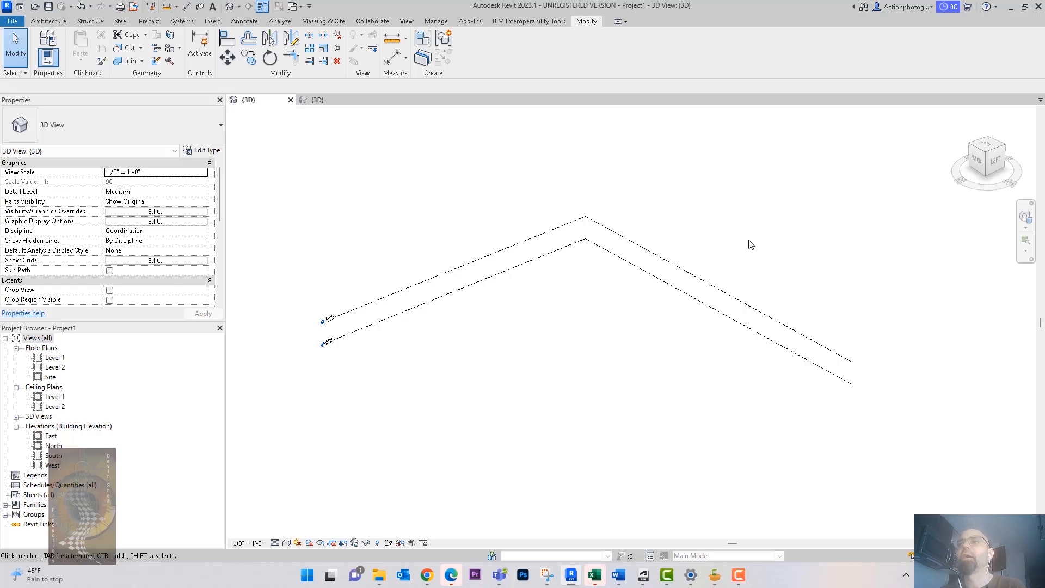
mouse_move(750, 244)
middle_down()
mouse_move(763, 247)
mouse_move(737, 245)
middle_up()
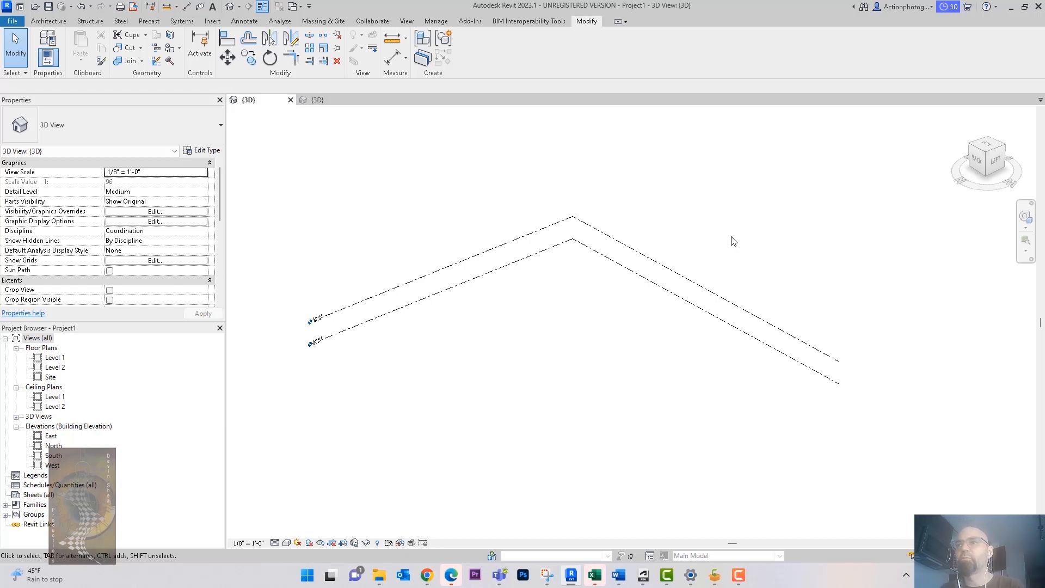
shift+middle_drag(728, 231, 770, 233)
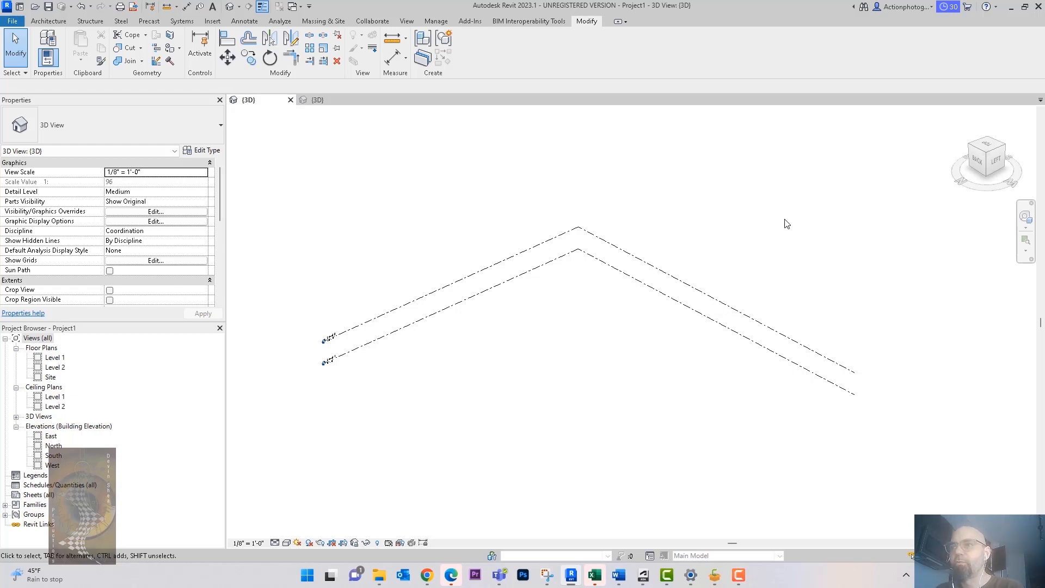
shift+middle_drag(753, 252, 753, 259)
middle_drag(475, 223, 486, 238)
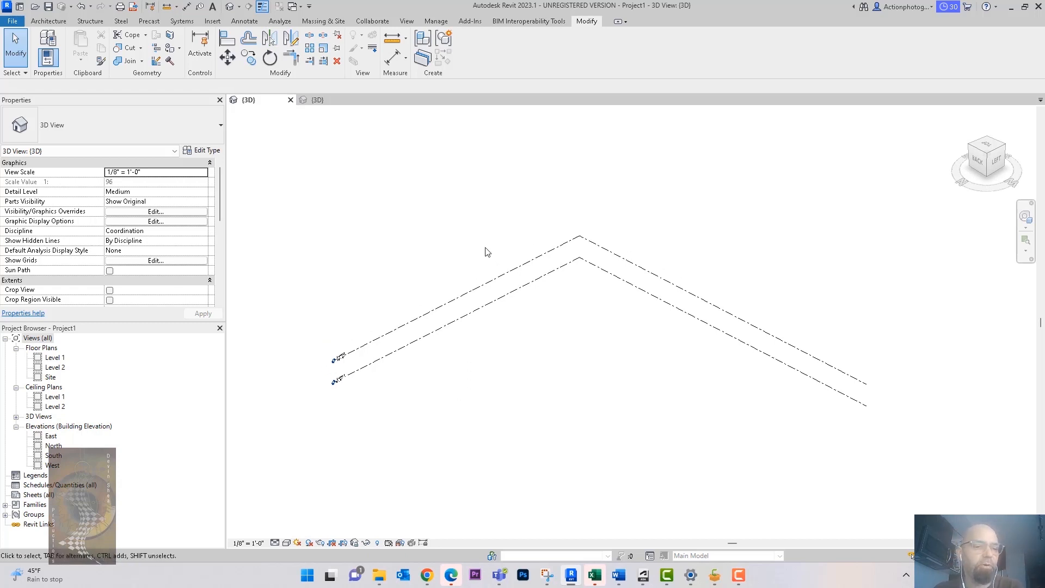
scroll(469, 256, up, 1)
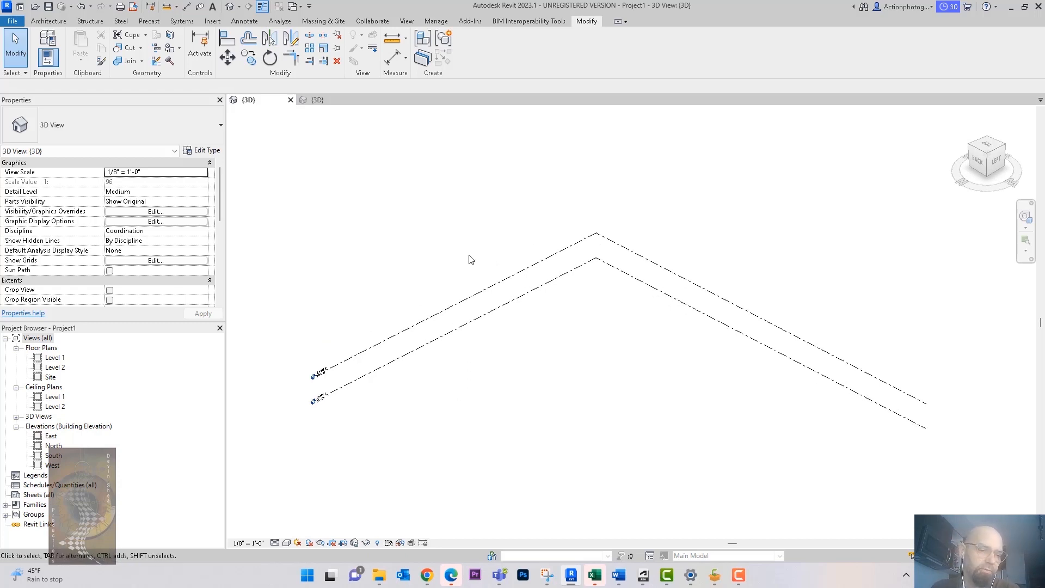
middle_drag(517, 240, 501, 239)
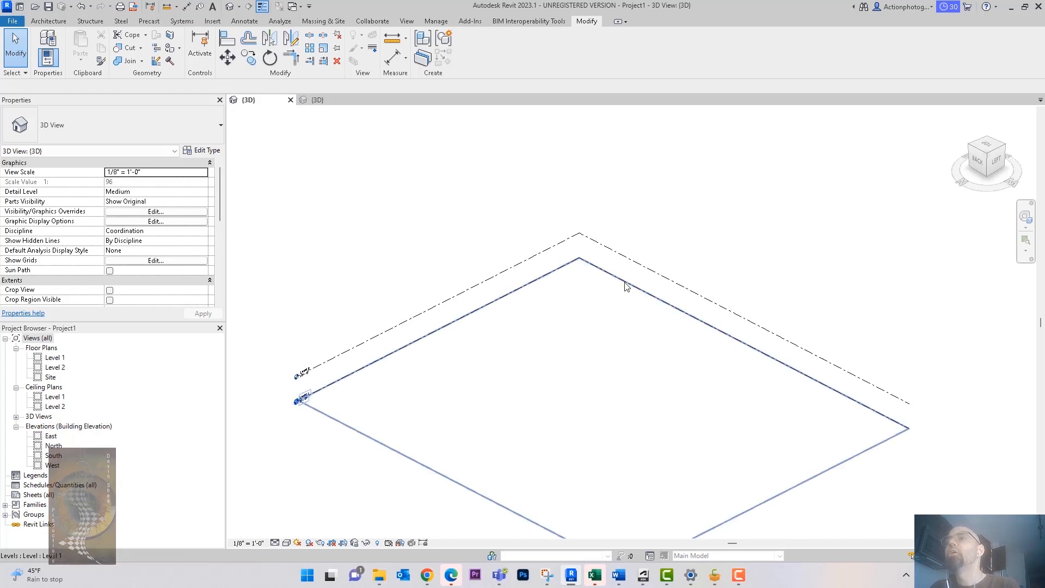
middle_drag(436, 223, 447, 221)
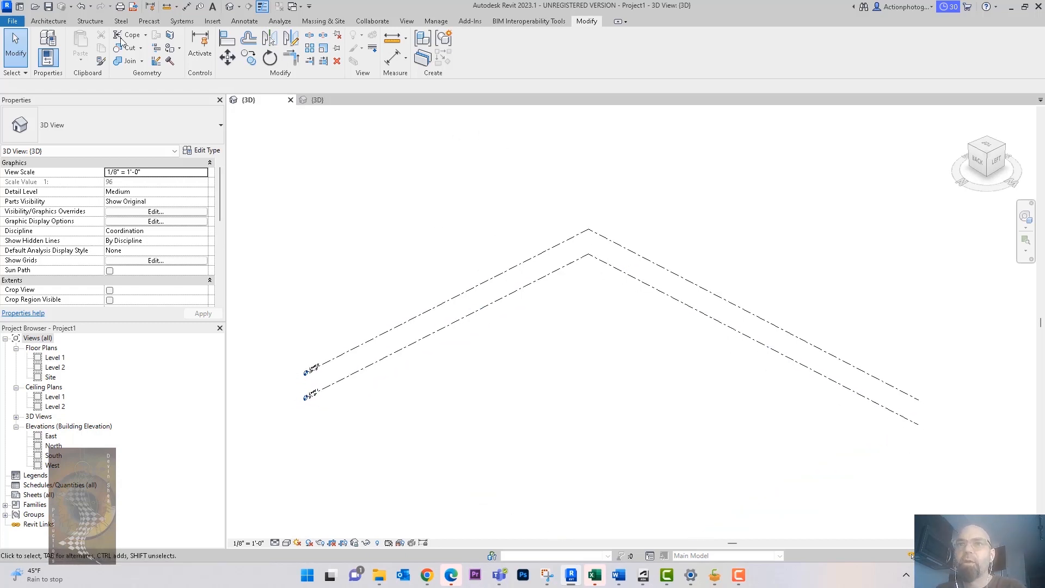
Create a new family from the Generic Model Adaptive.rft template in the English-Imperial templates.
click(12, 22)
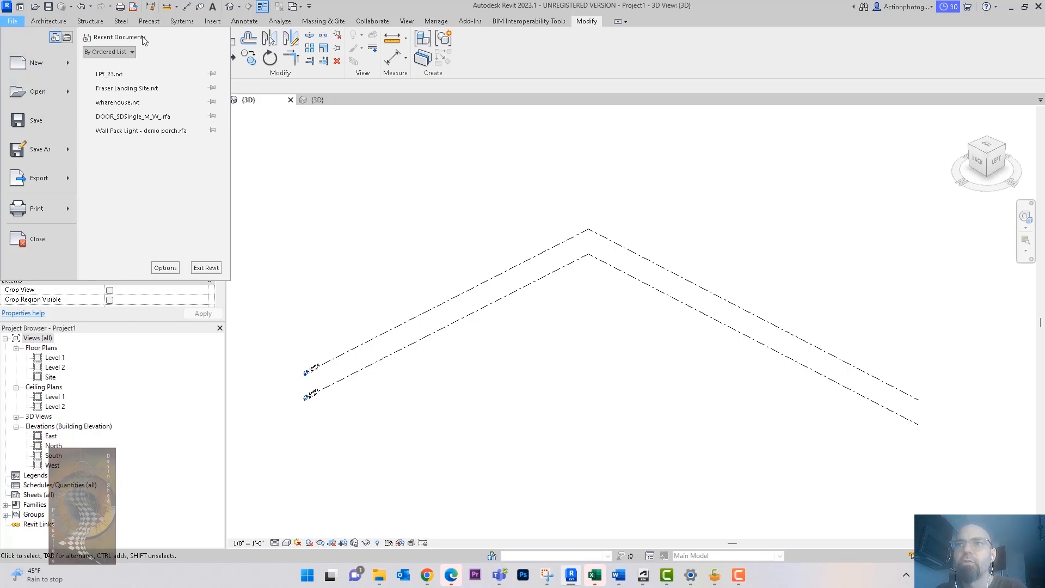
key(Escape)
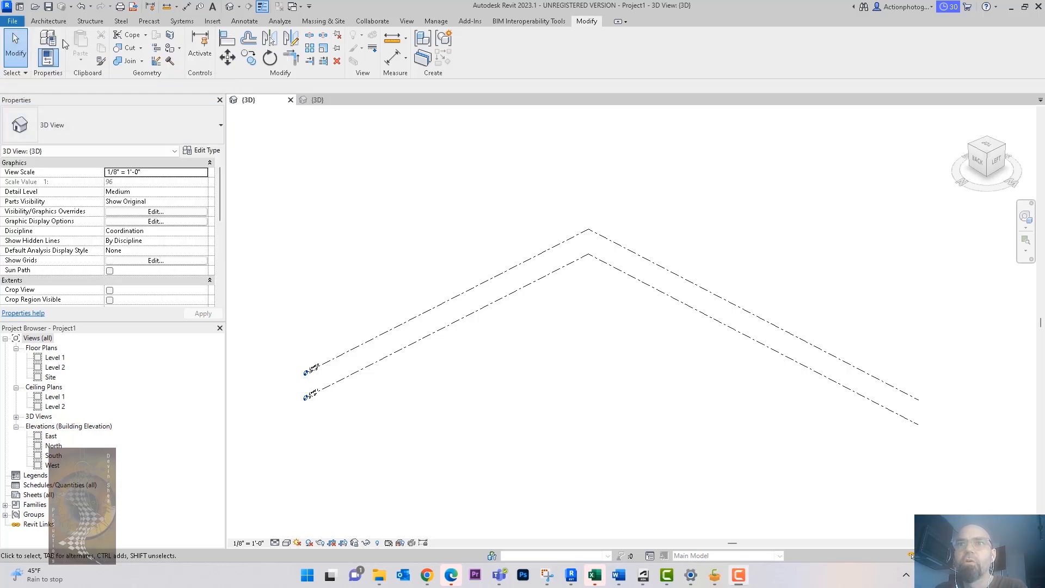
click(13, 21)
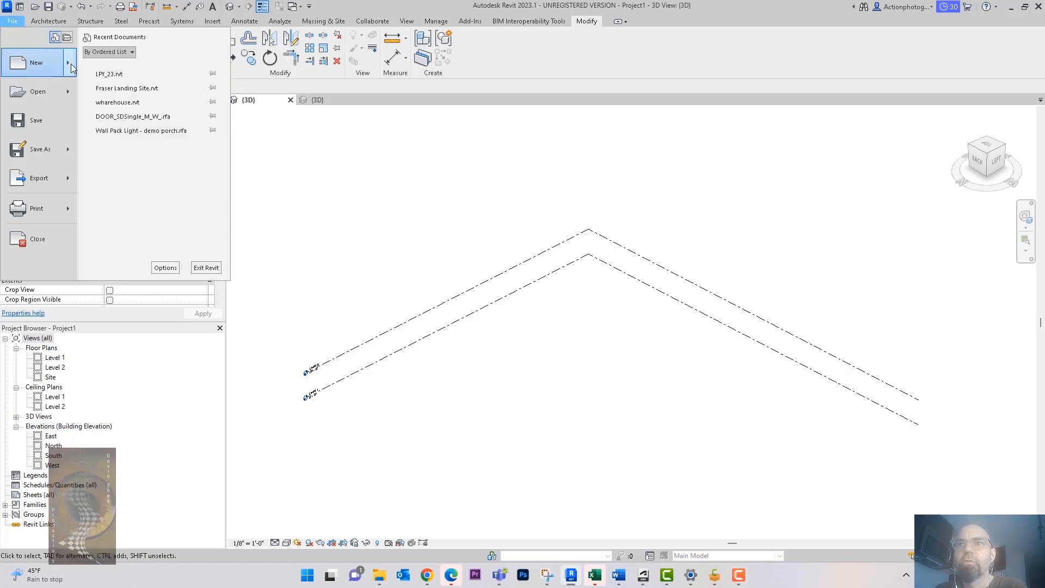
mouse_move(72, 67)
click(125, 98)
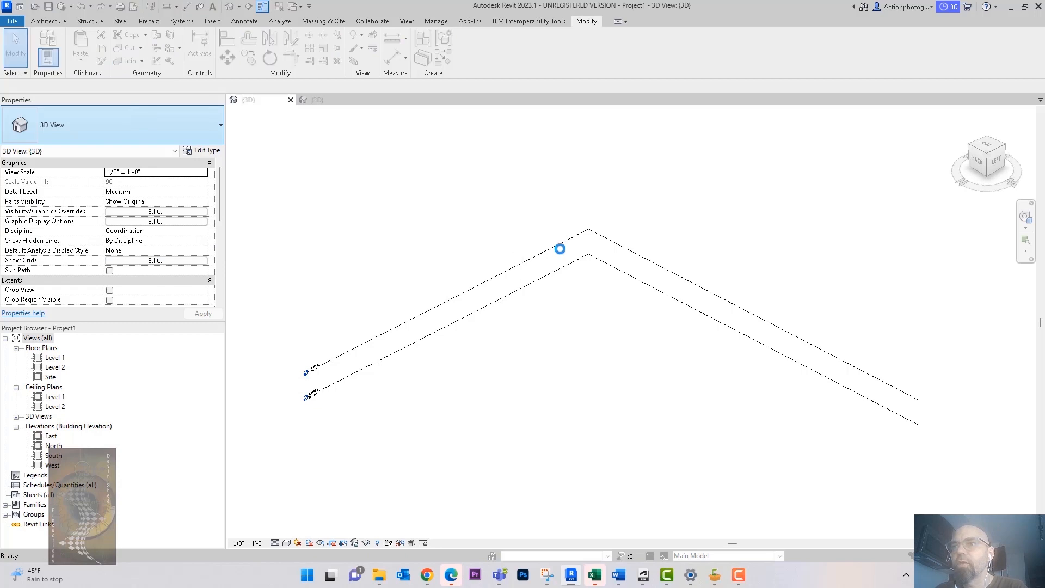
double_click(395, 235)
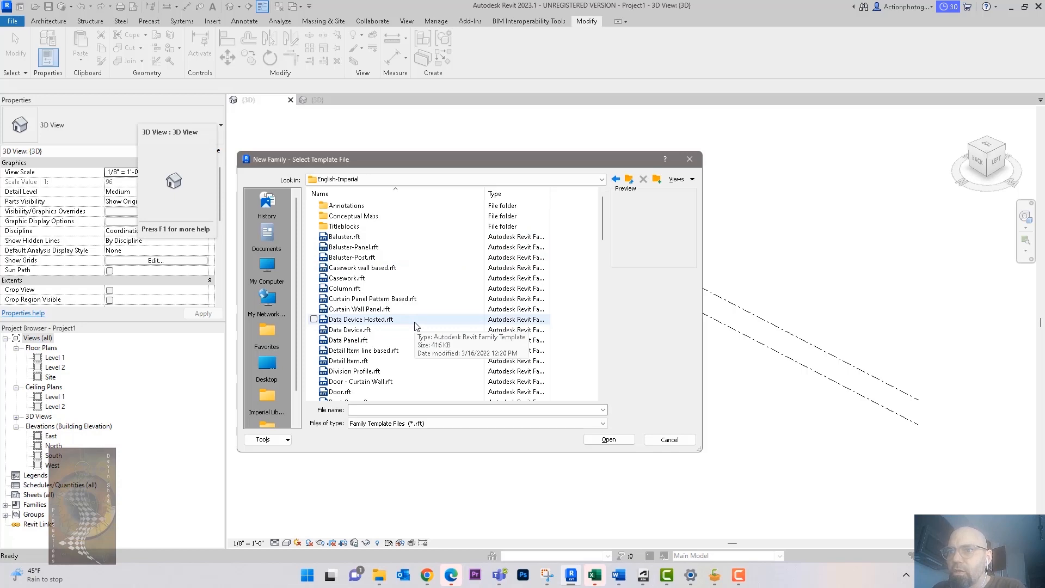
scroll(416, 325, down, 7)
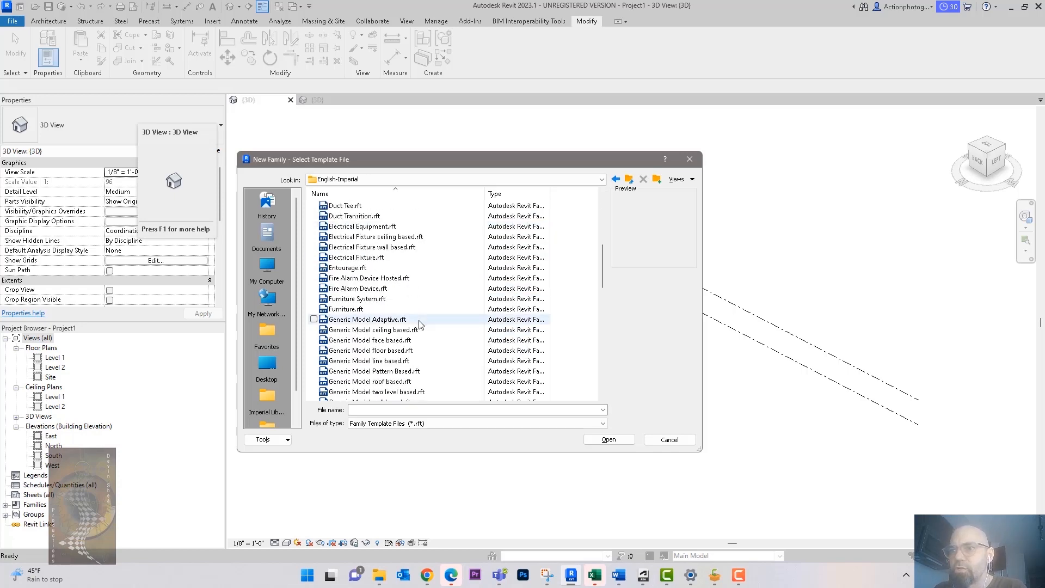
click(430, 320)
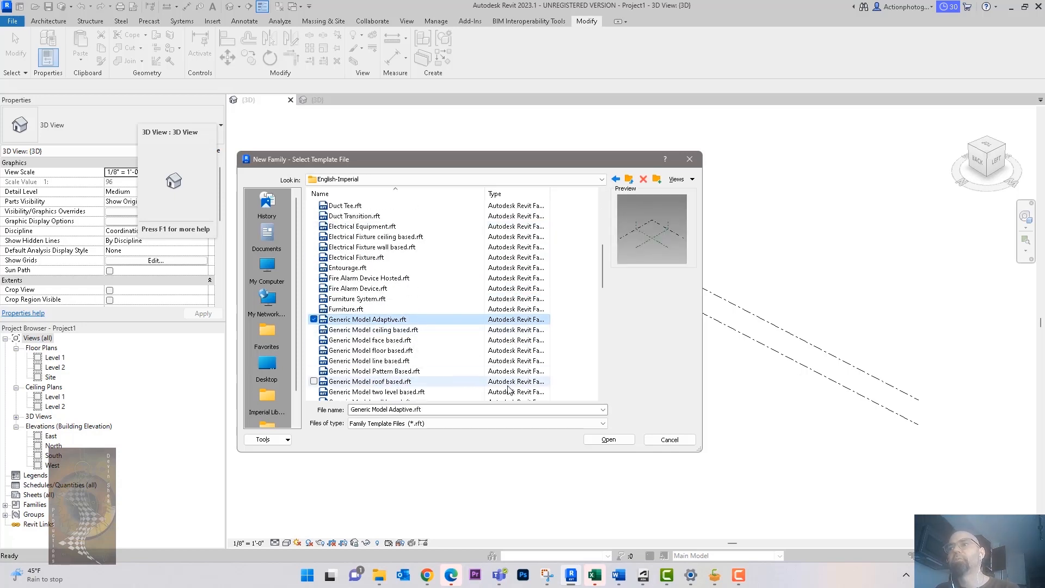
click(669, 438)
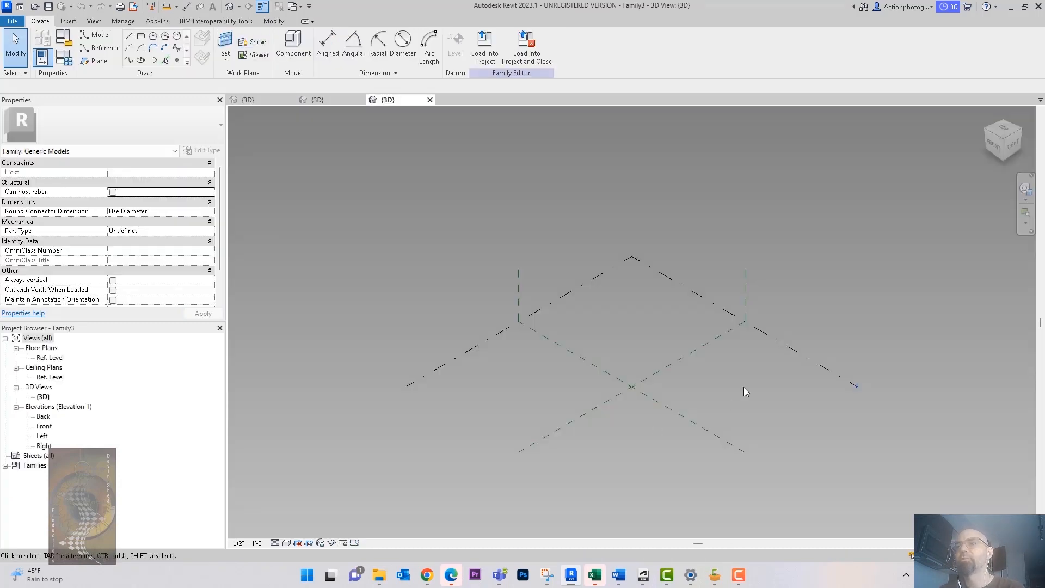
middle_drag(621, 318, 563, 294)
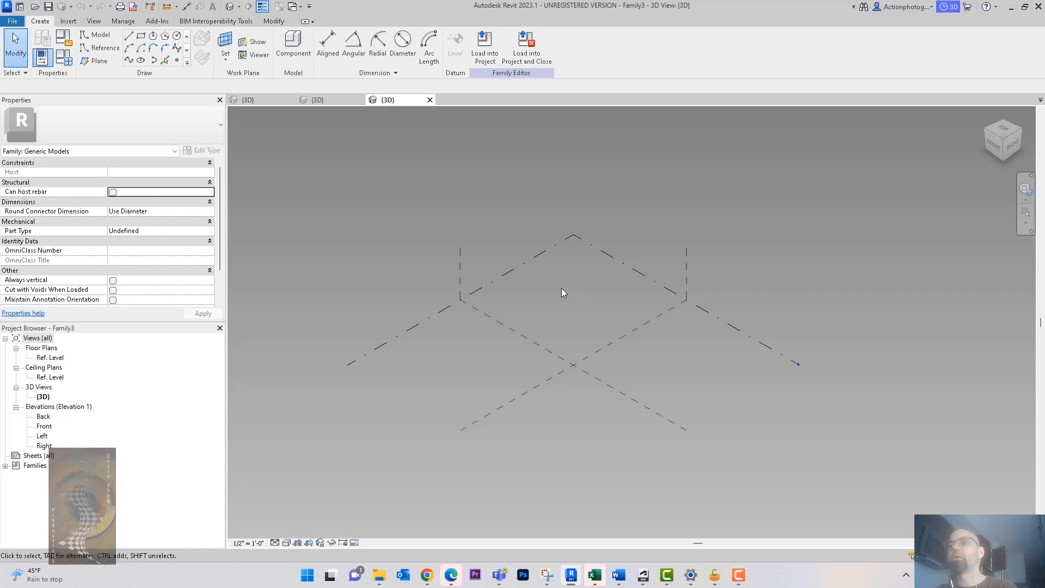
shift+middle_drag(561, 288, 663, 313)
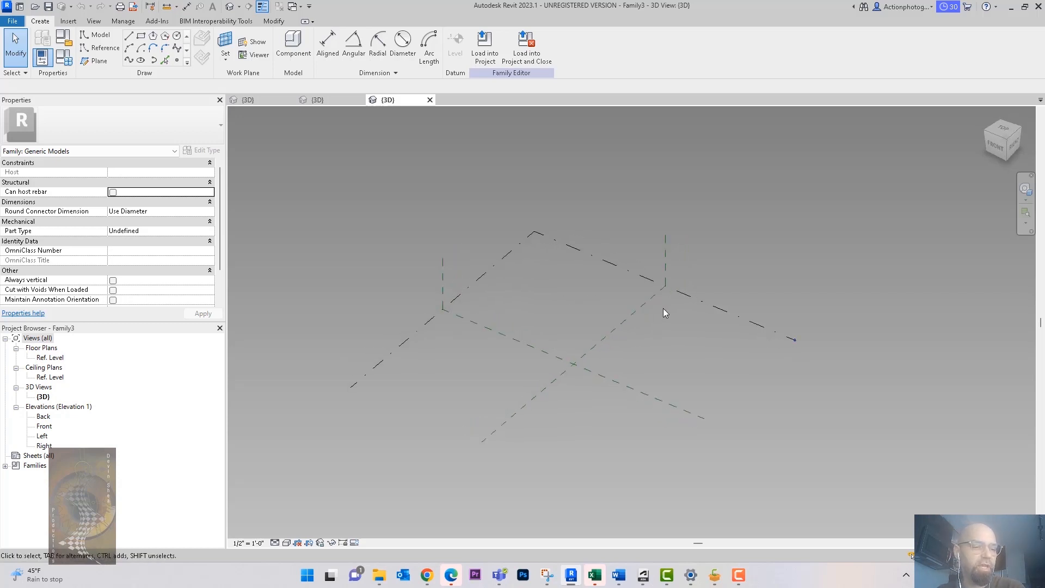
middle_drag(619, 313, 582, 293)
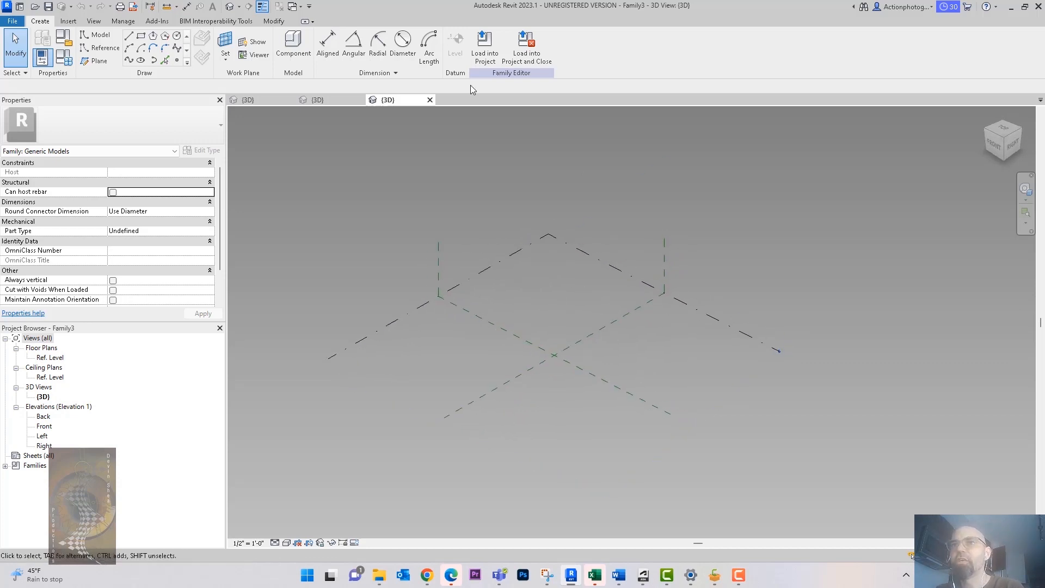
shift+middle_drag(436, 219, 429, 221)
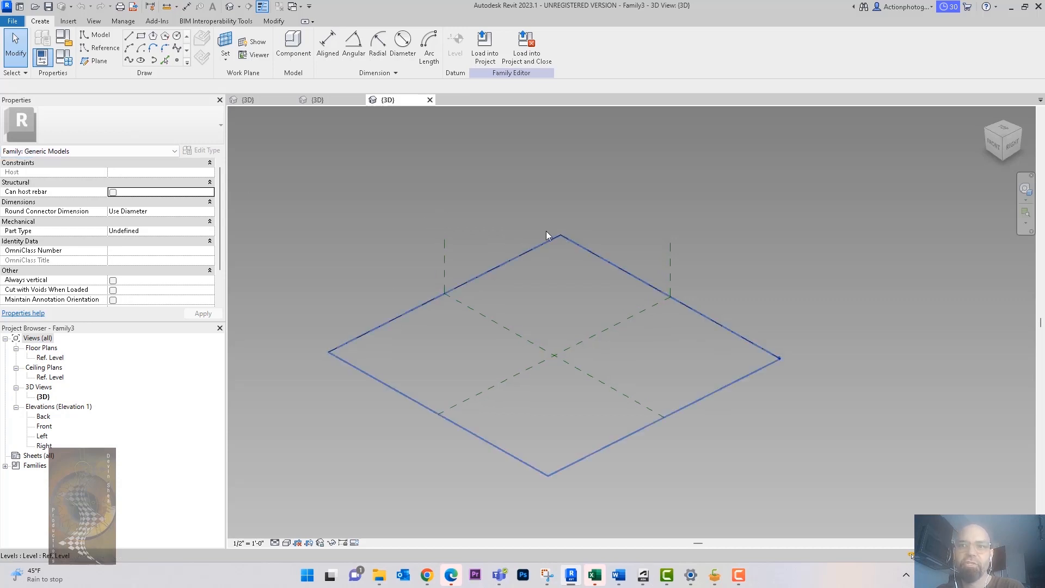
mouse_move(459, 210)
shift+middle_down()
mouse_move(475, 224)
mouse_move(464, 214)
shift+middle_up()
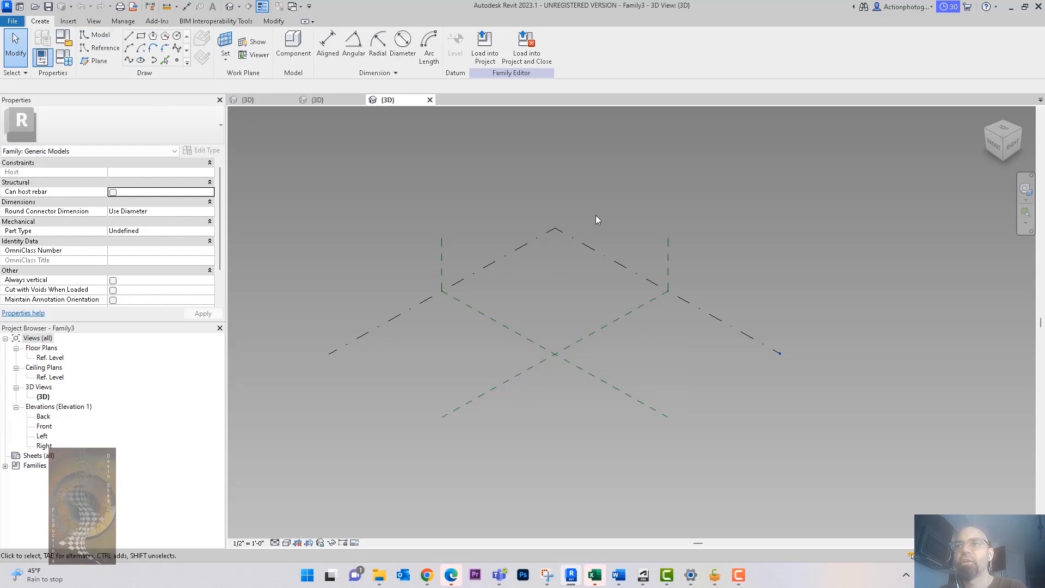
middle_drag(560, 210, 549, 217)
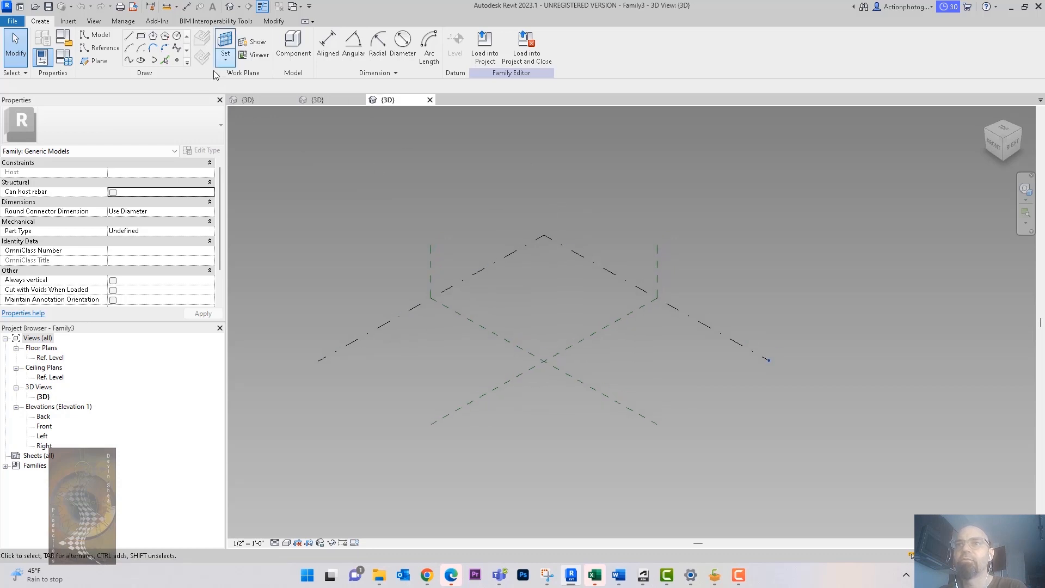
Place two reference points along the Center (Front/Back) reference plane, one on each side of the origin.
click(177, 61)
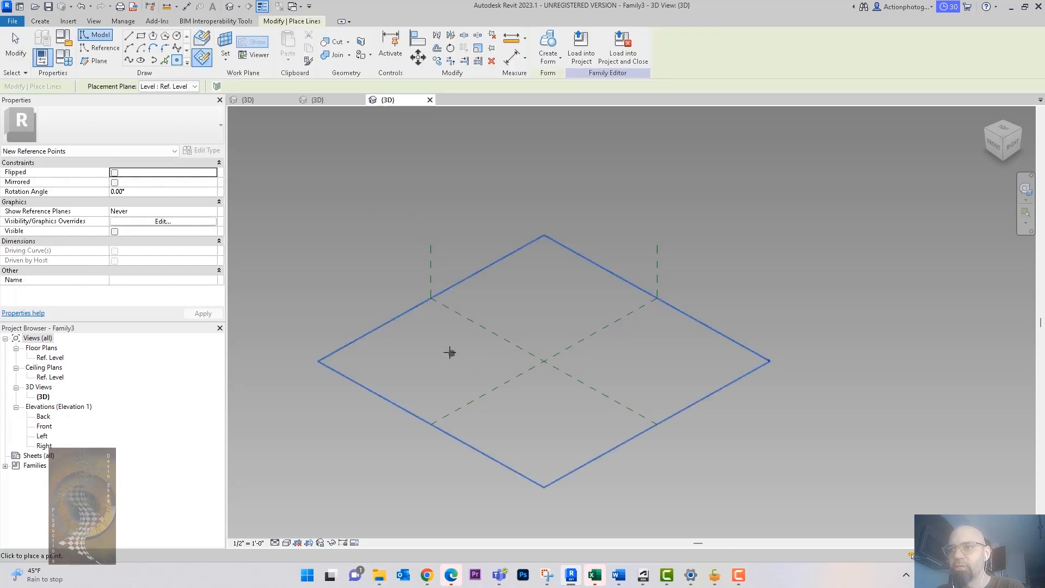
click(451, 309)
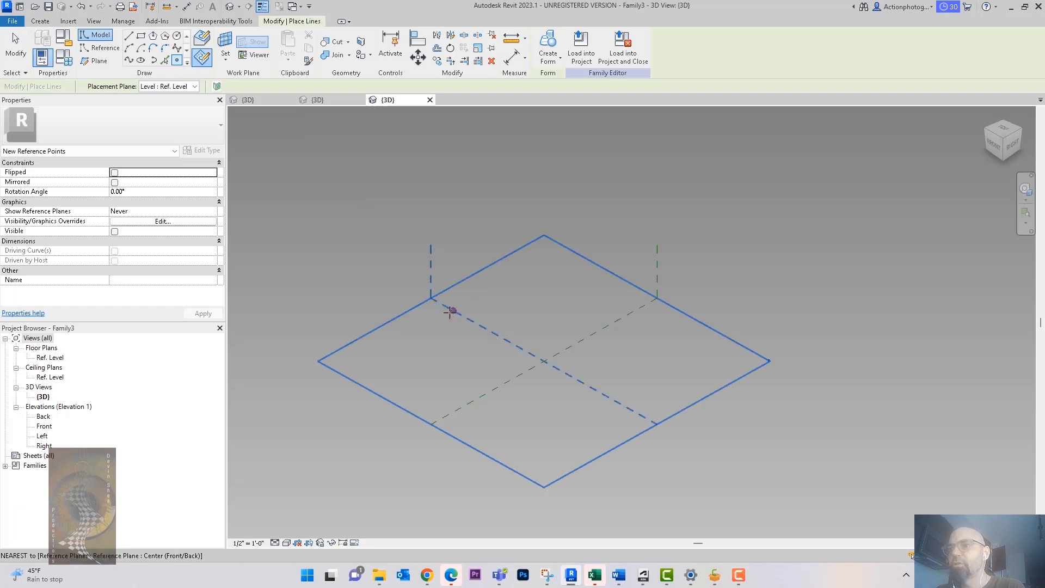
click(601, 394)
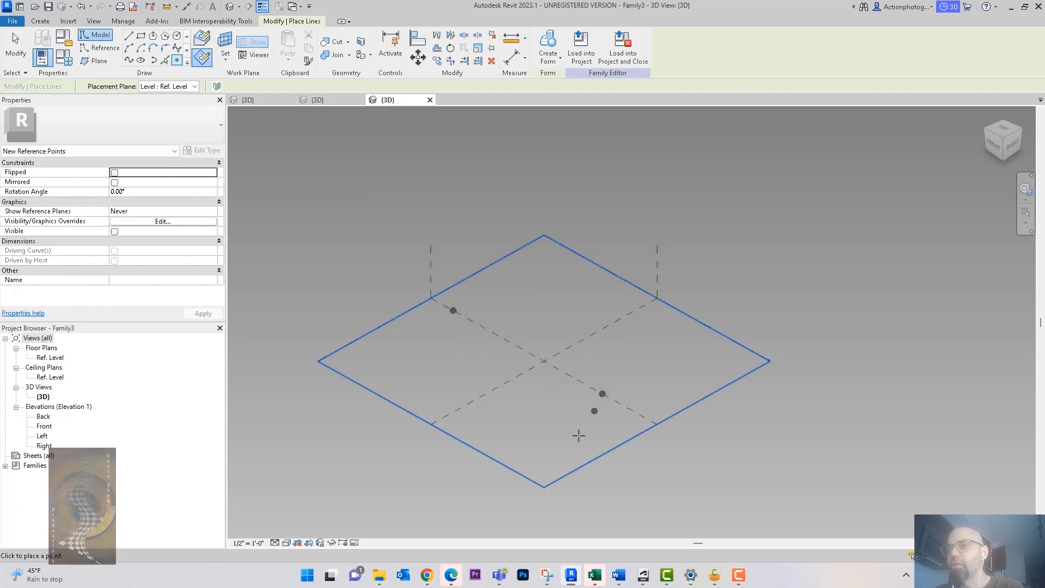
key(Escape)
key(Escape)
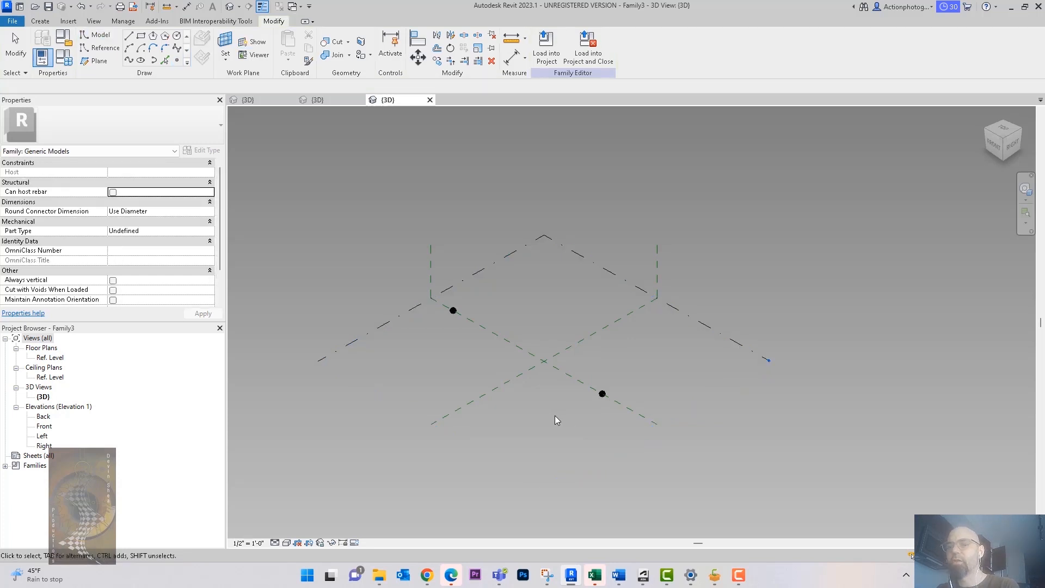
Make both reference points on the Center (Front/Back) plane adaptive.
mouse_move(551, 415)
shift+middle_down()
mouse_move(526, 356)
mouse_move(556, 376)
mouse_move(560, 411)
shift+middle_up()
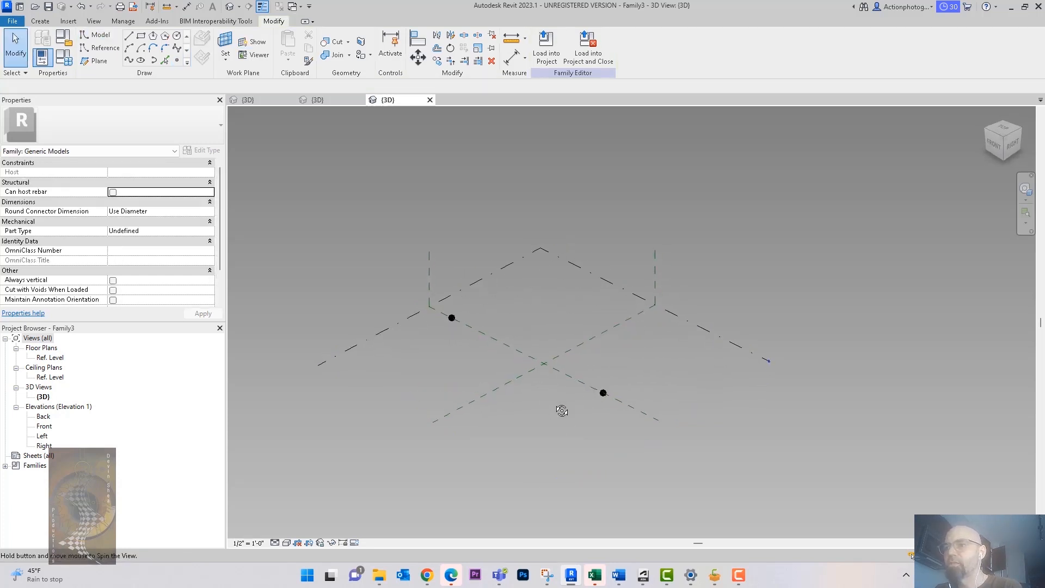
click(604, 394)
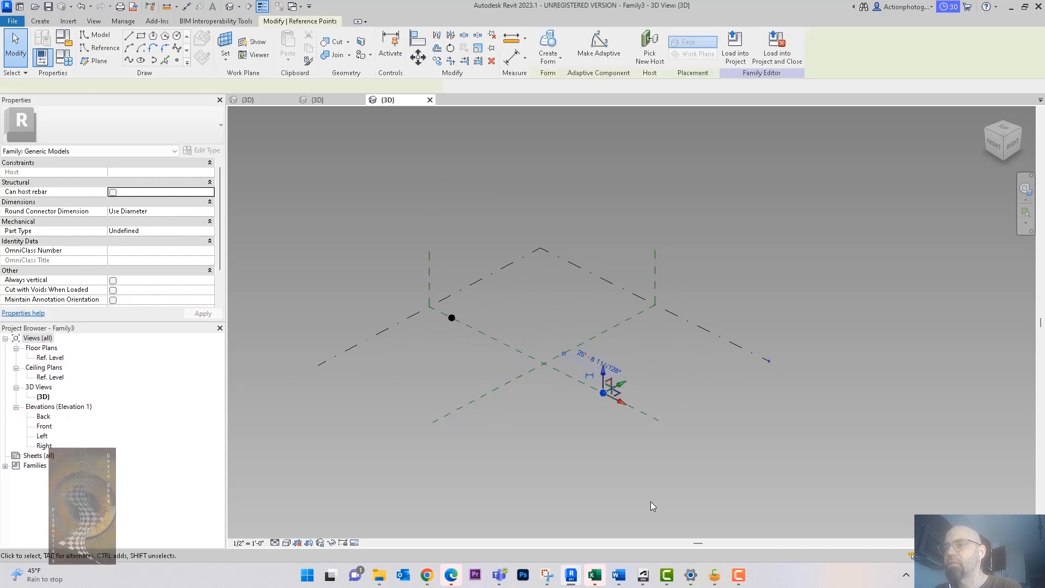
ctrl+click(451, 319)
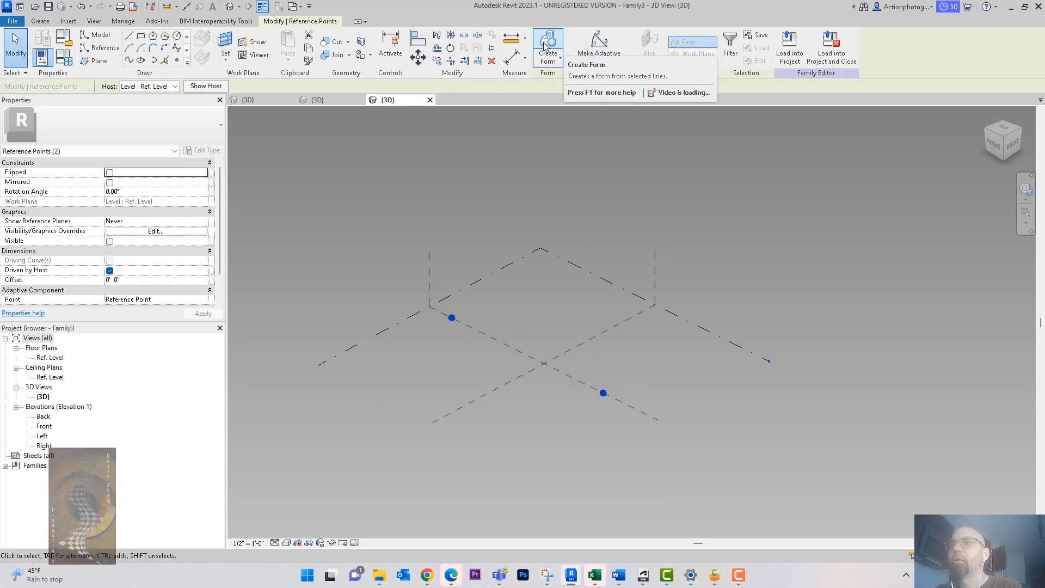
click(607, 55)
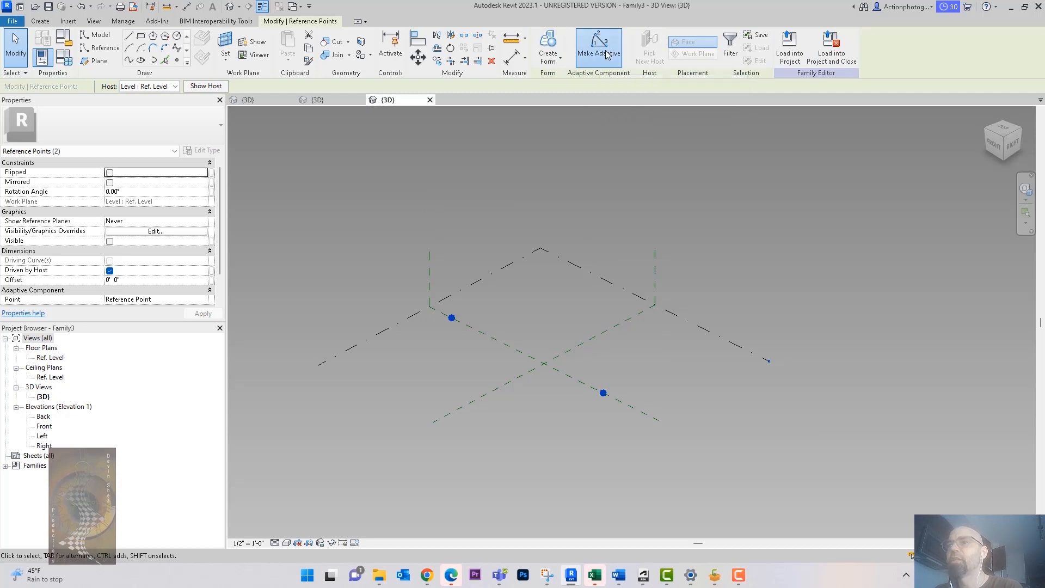
click(780, 294)
shift+middle_drag(667, 379, 660, 435)
scroll(629, 414, up, 3)
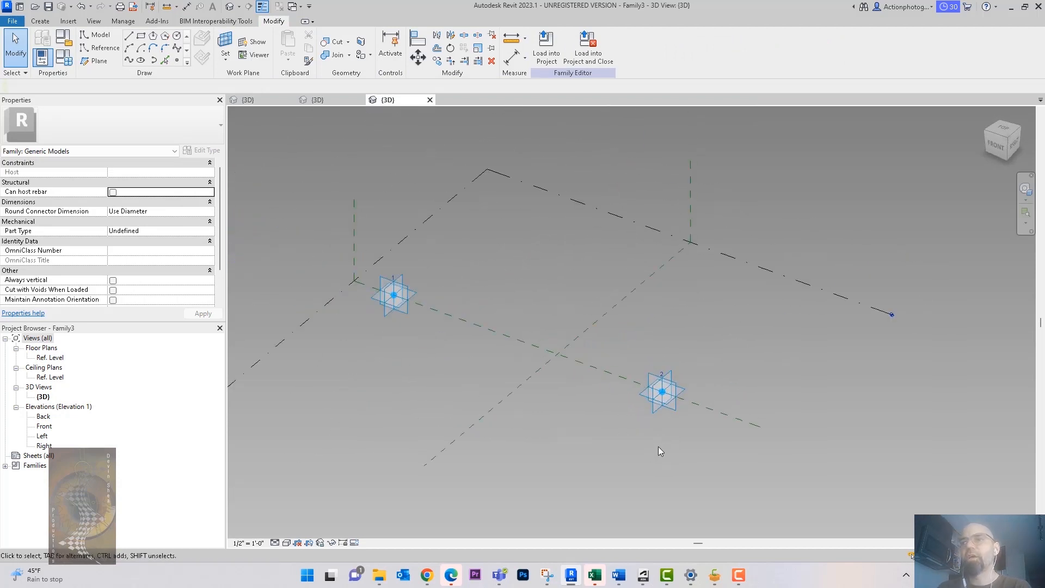
click(672, 402)
mouse_move(687, 468)
shift+middle_down()
mouse_move(570, 420)
mouse_move(653, 370)
mouse_move(708, 444)
mouse_move(681, 462)
shift+middle_up()
key(Escape)
shift+middle_drag(597, 450, 589, 453)
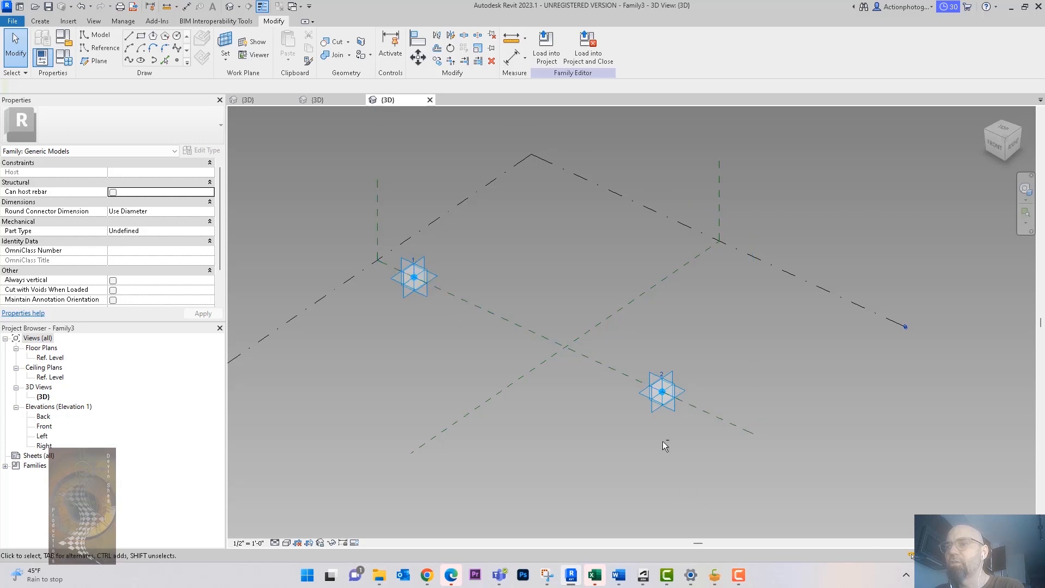
middle_drag(632, 449, 640, 462)
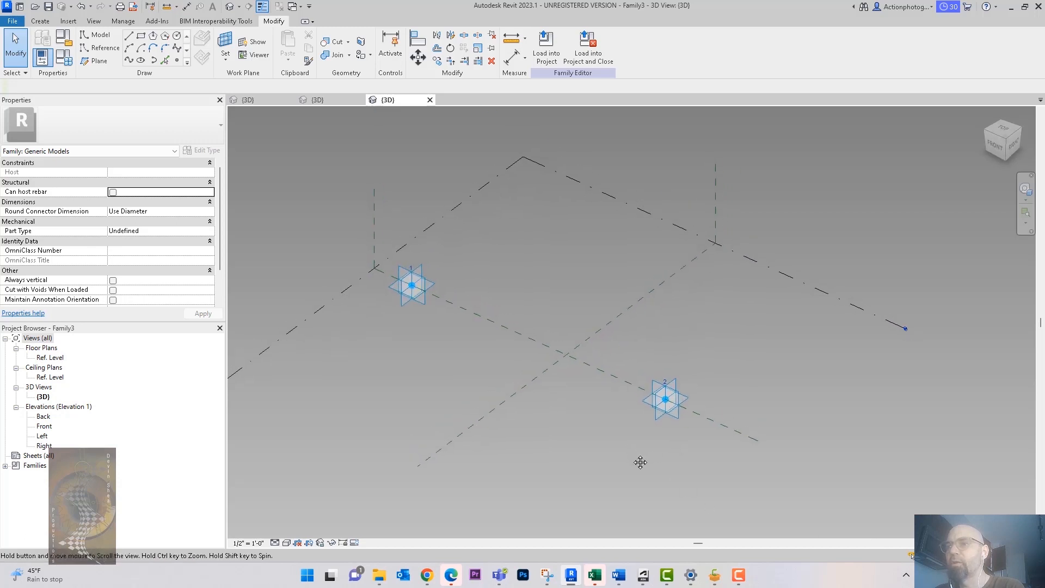
Change adaptive point 1 on the Center (Front/Back) plane to a Shape Handle Point (Adaptive).
click(539, 321)
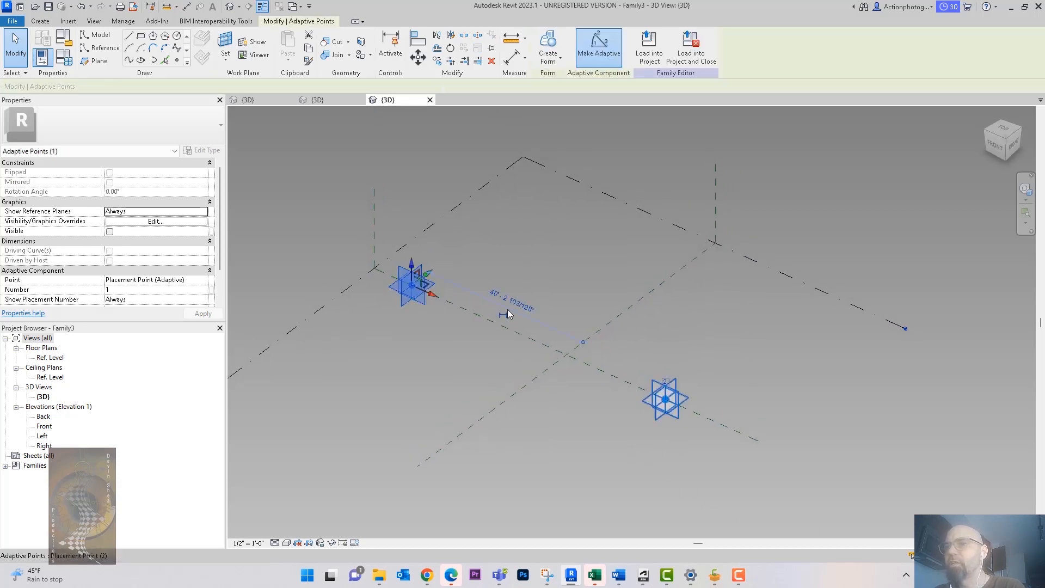
scroll(176, 233, down, 2)
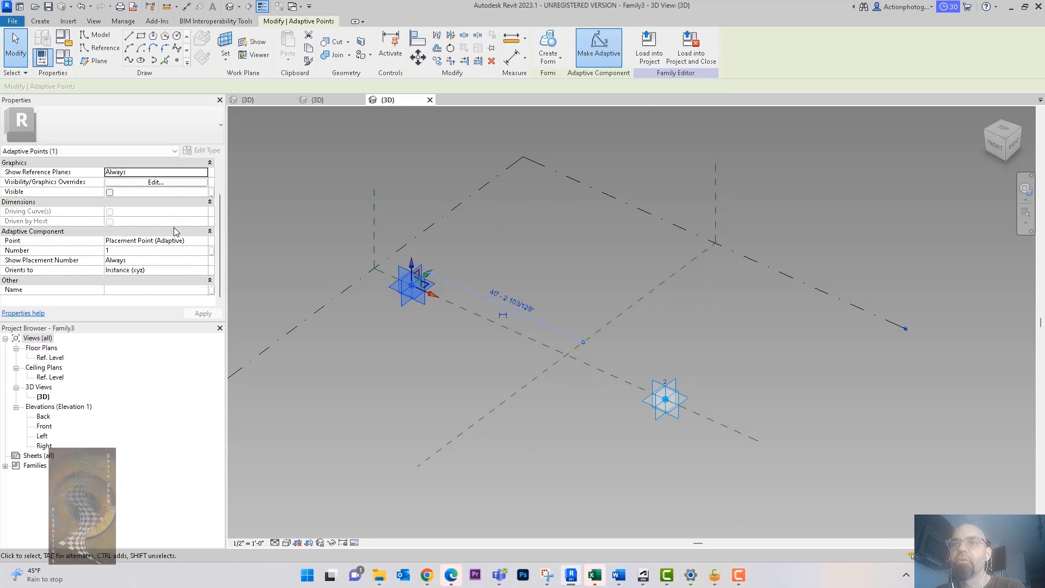
click(206, 241)
click(204, 241)
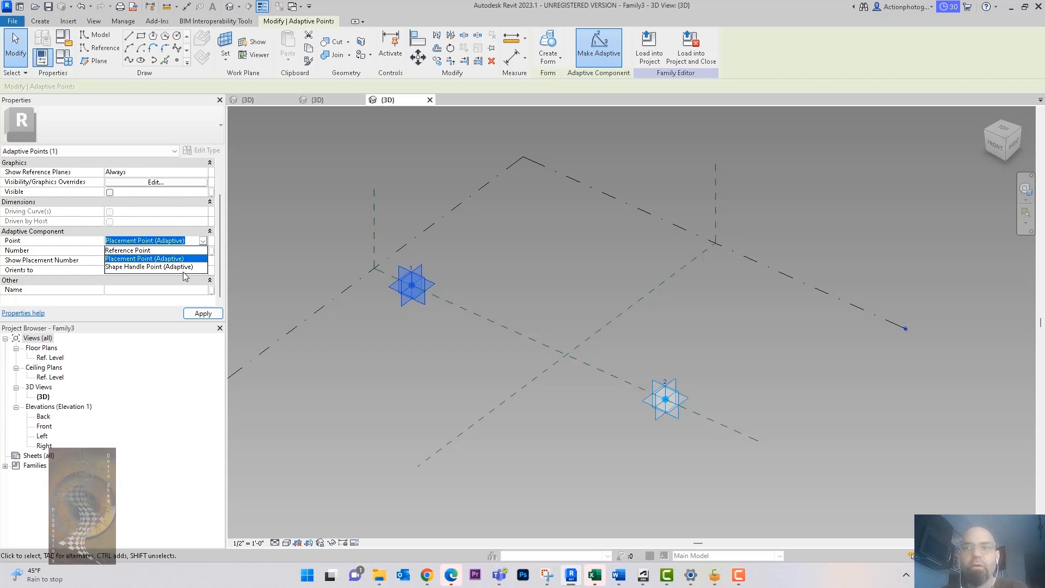
click(186, 268)
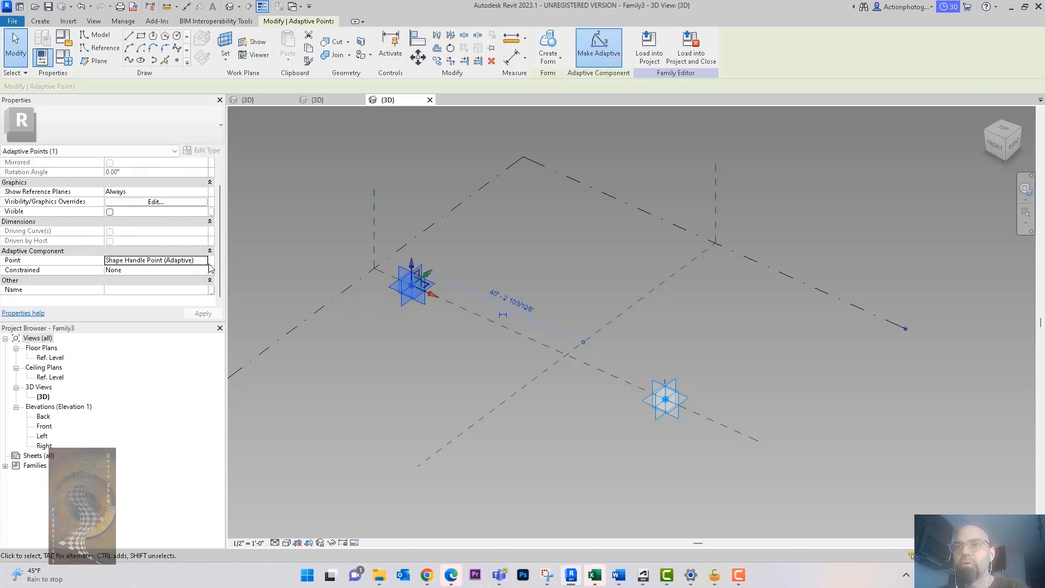
Set the selected shape handle point back to Placement Point (Adaptive).
click(209, 266)
click(204, 261)
click(163, 279)
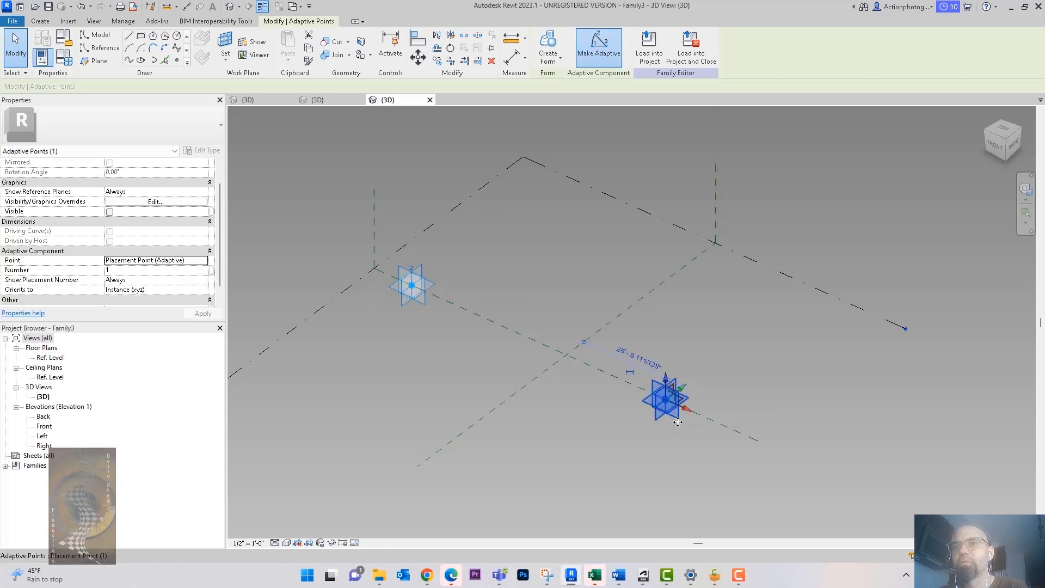
Draw a straight model line between the two adaptive points with 3D Snapping enabled.
click(571, 419)
scroll(690, 407, up, 2)
shift+middle_drag(691, 407, 542, 356)
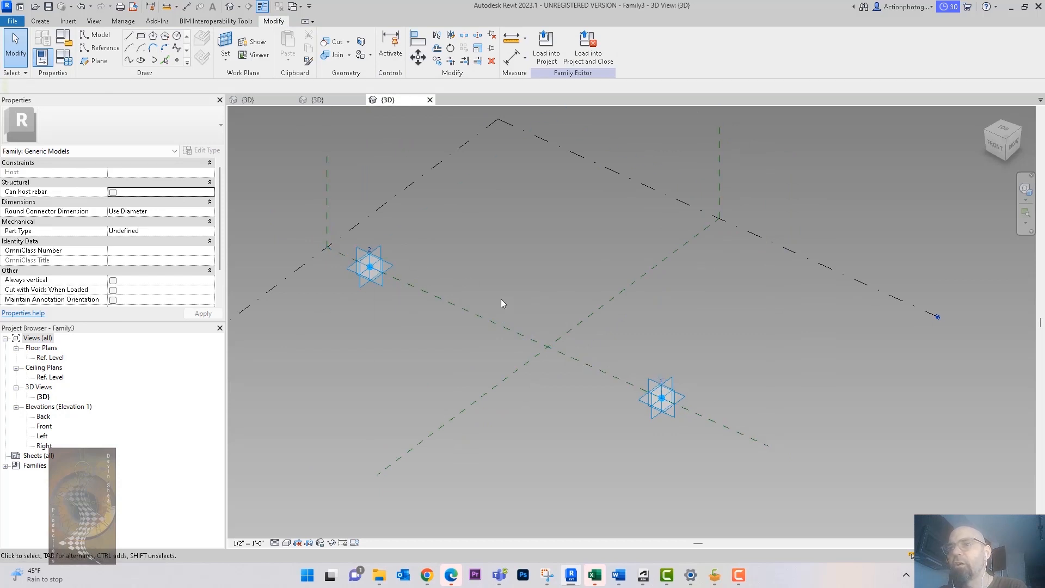
shift+middle_drag(505, 254, 476, 279)
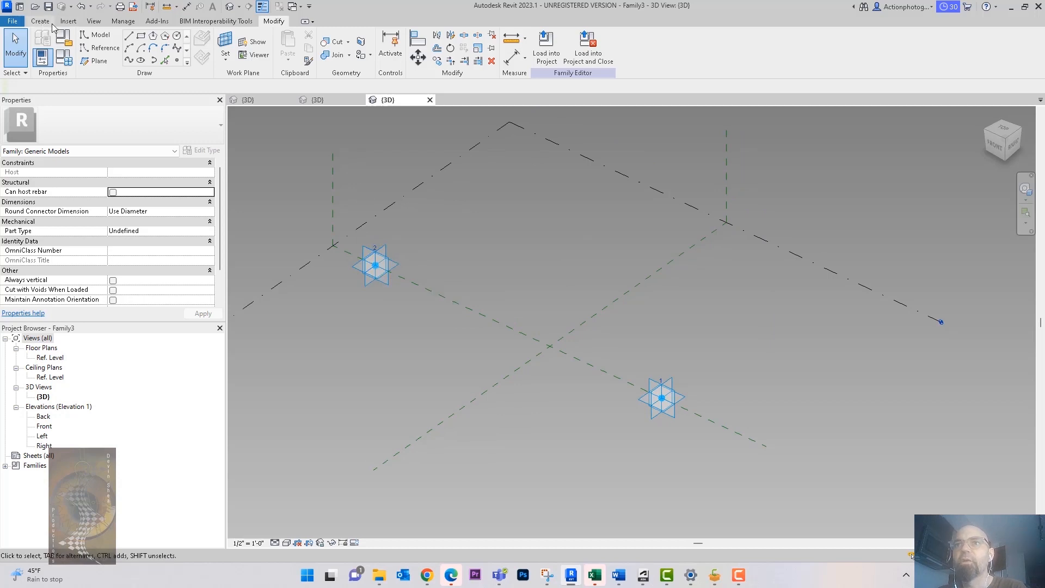
click(130, 41)
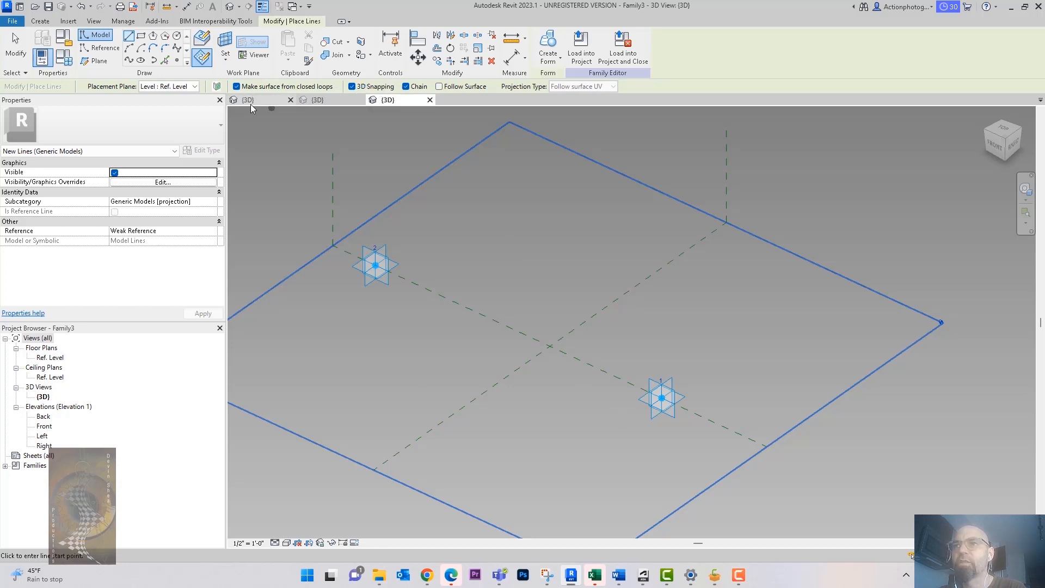
click(376, 265)
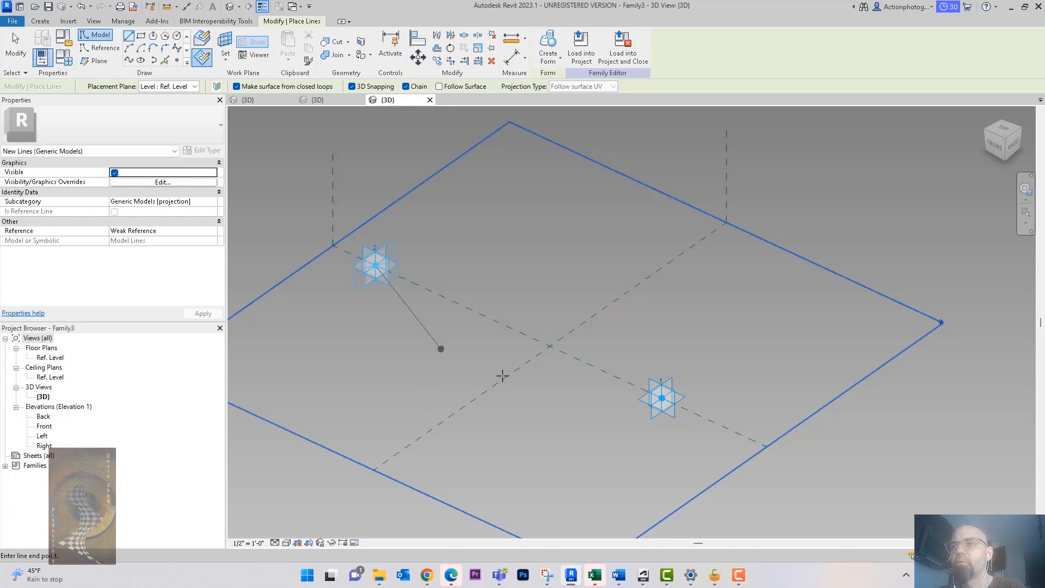
click(662, 398)
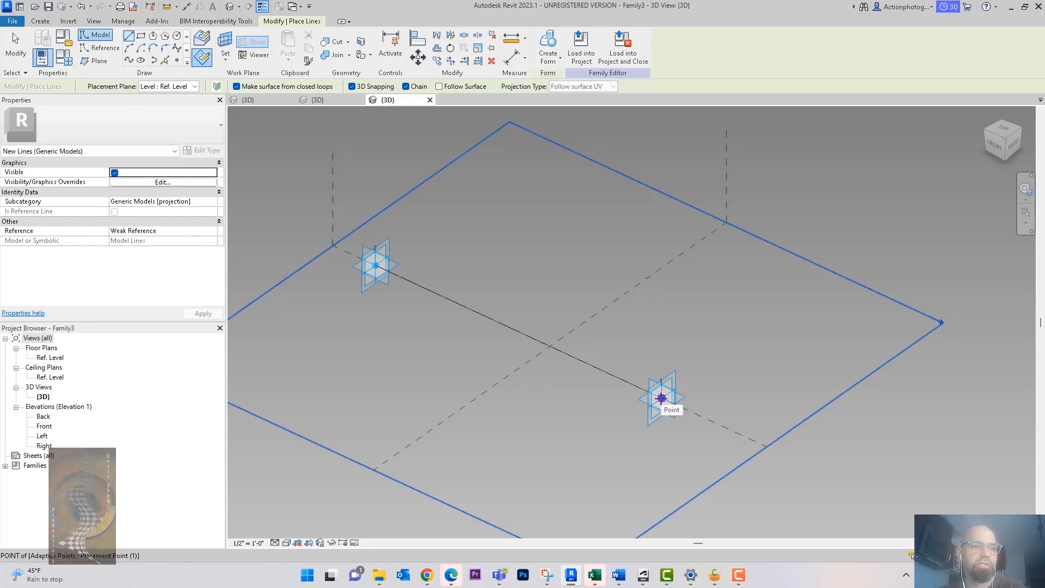
key(Escape)
key(Escape)
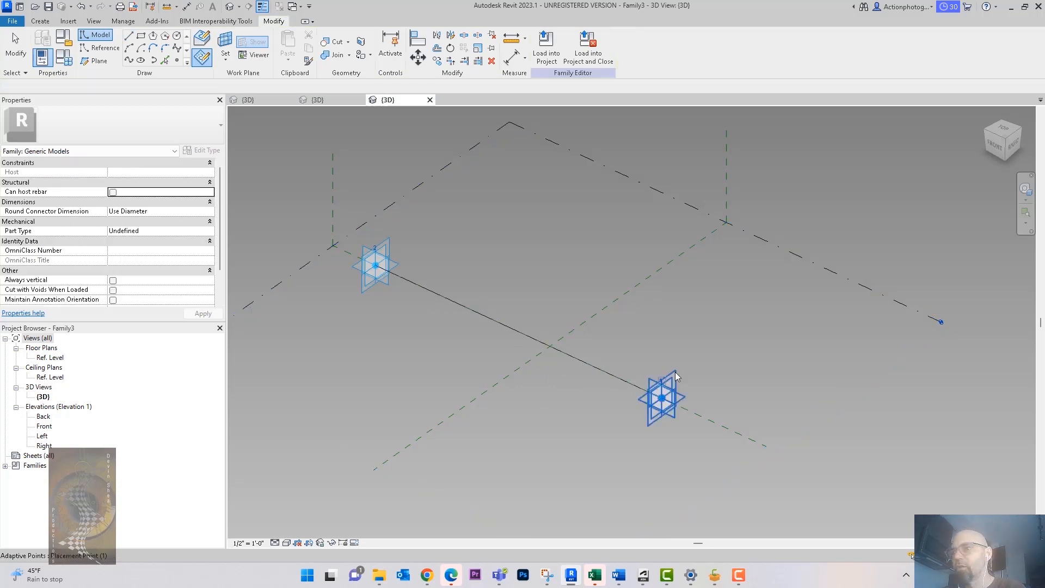
Move adaptive point 1 vertically and sideways off the Center (Front/Back) plane to test how the line follows.
click(662, 398)
shift+middle_drag(710, 386, 730, 373)
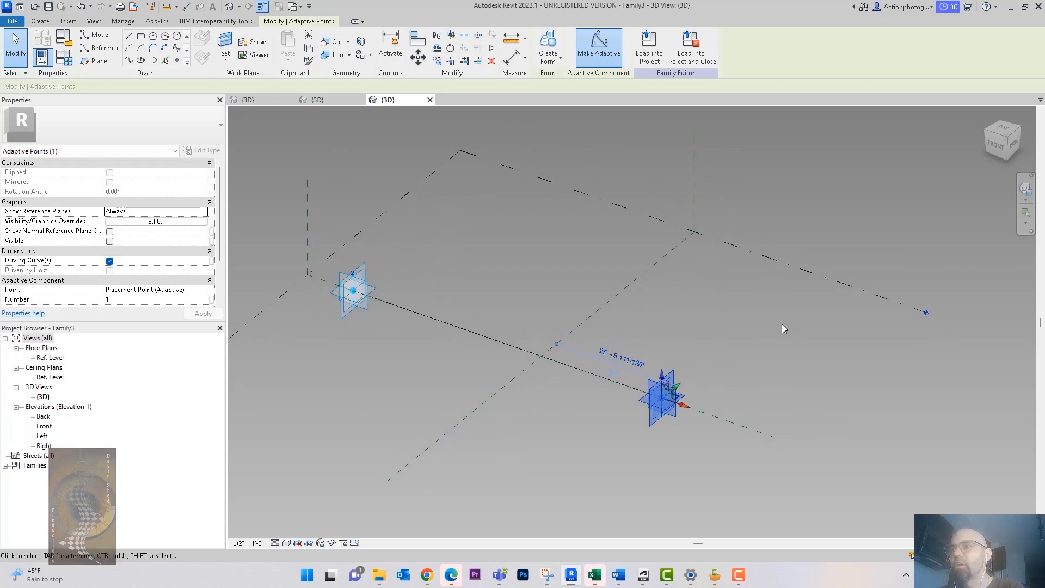
shift+middle_drag(737, 448, 511, 439)
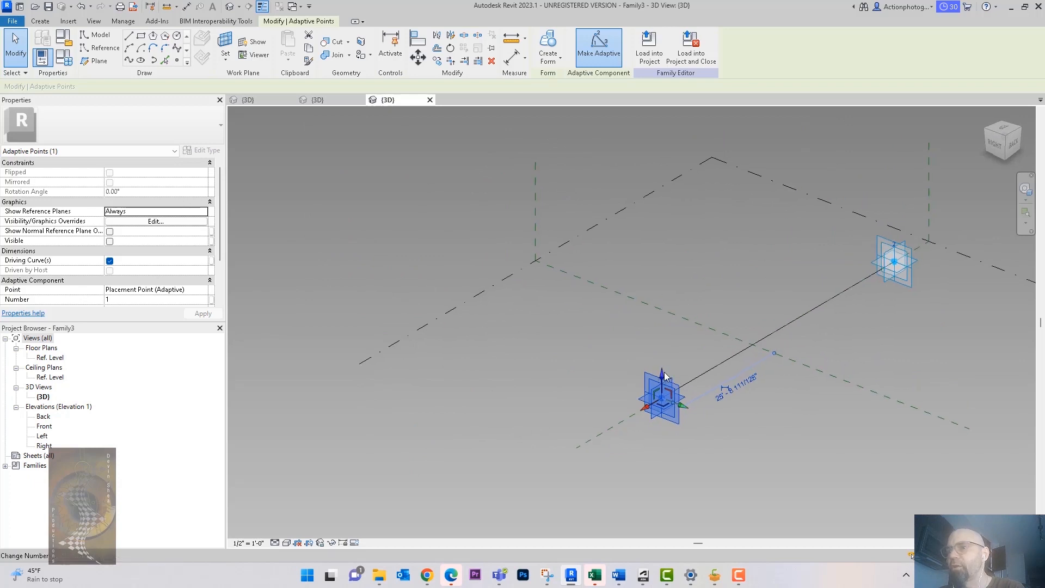
drag(664, 375, 663, 283)
shift+middle_drag(796, 384, 838, 396)
drag(688, 326, 819, 372)
shift+middle_drag(546, 356, 902, 381)
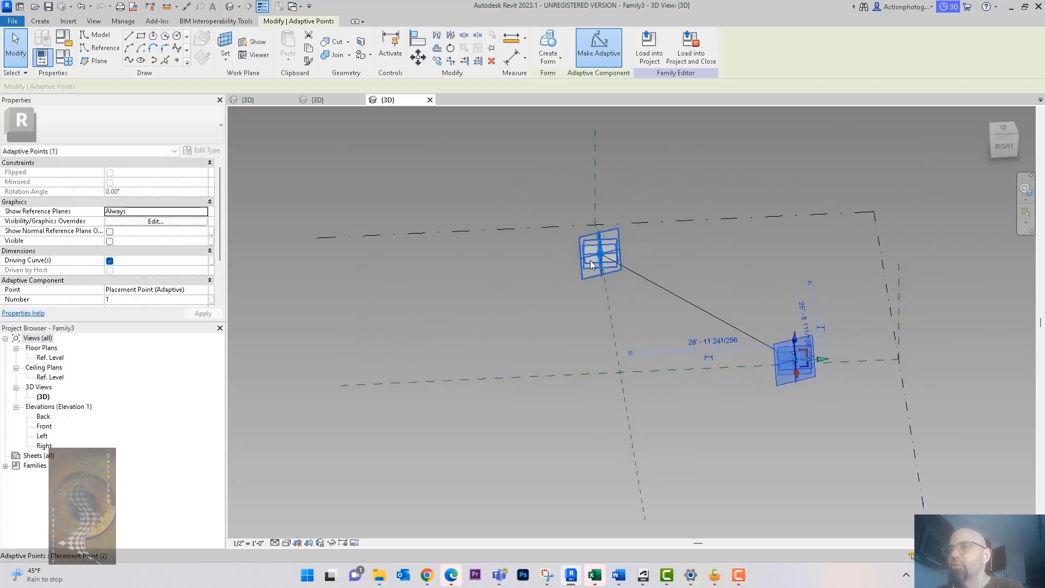
shift+middle_drag(774, 425, 788, 409)
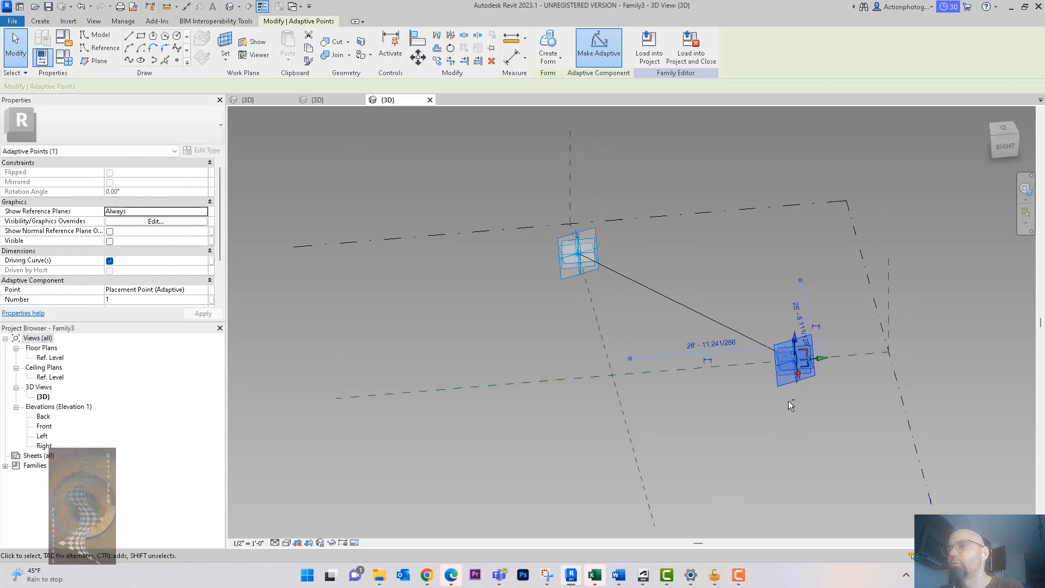
mouse_move(795, 338)
mouse_down()
mouse_move(798, 304)
mouse_move(795, 330)
mouse_move(715, 354)
mouse_move(778, 346)
mouse_up()
click(772, 434)
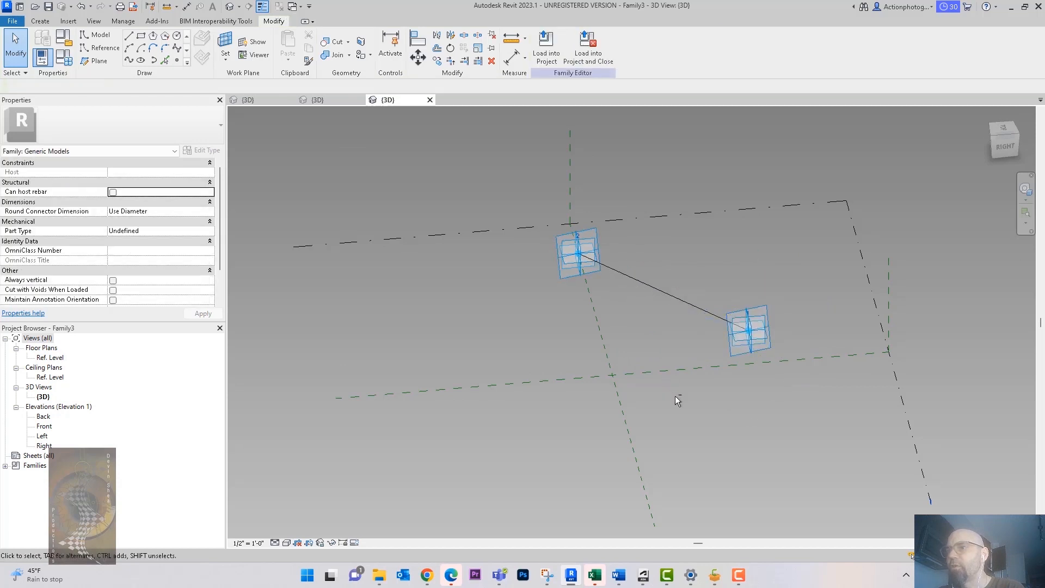
shift+middle_drag(675, 396, 688, 410)
Undo the moves of adaptive point 1.
key(ctrl+z)
key(ctrl+z)
key(ctrl+z)
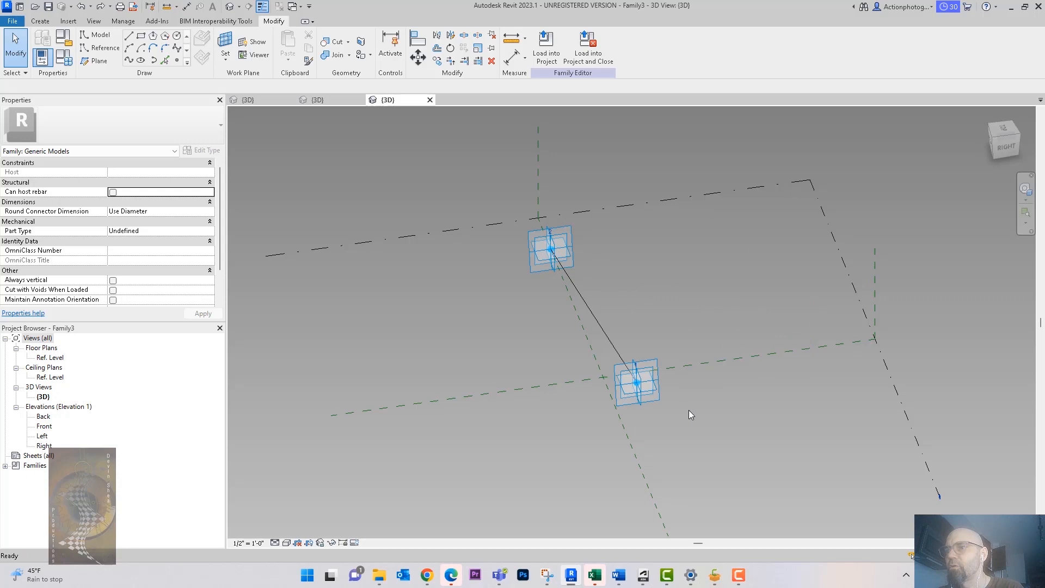
key(ctrl+z)
shift+middle_drag(689, 400, 392, 339)
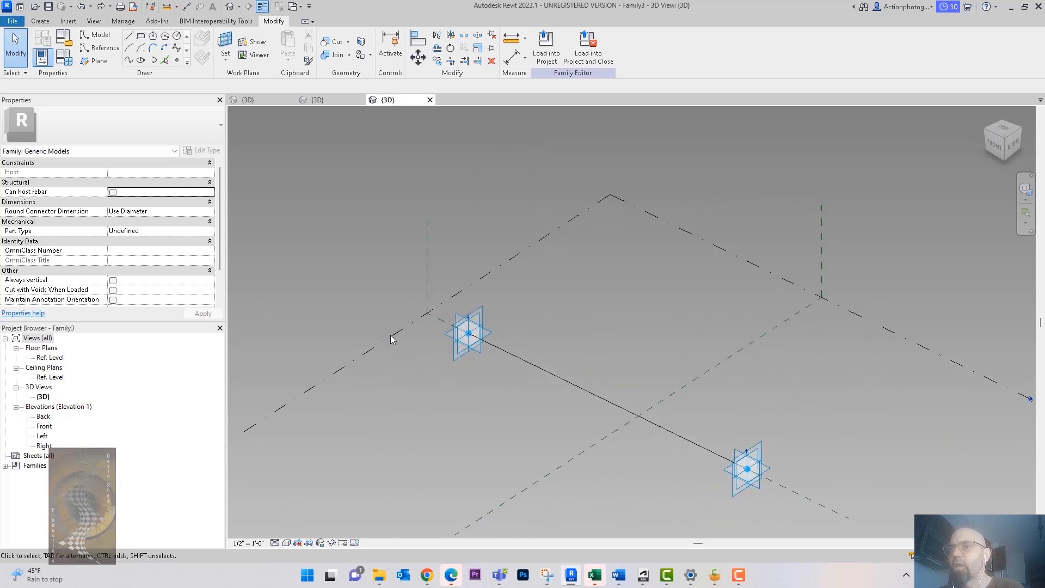
Review the Orients to options available for adaptive point 2.
click(651, 401)
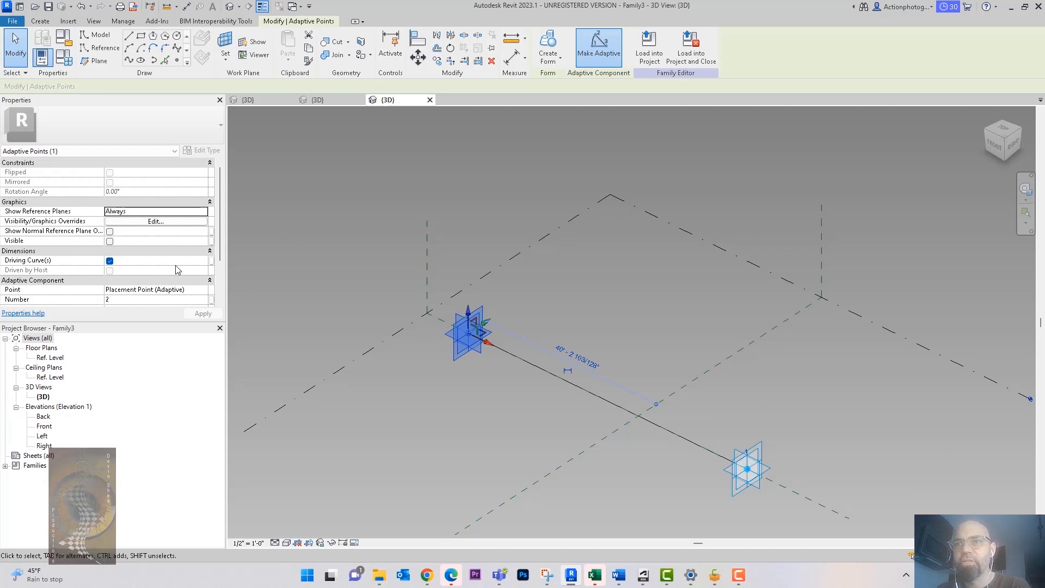
scroll(177, 270, down, 2)
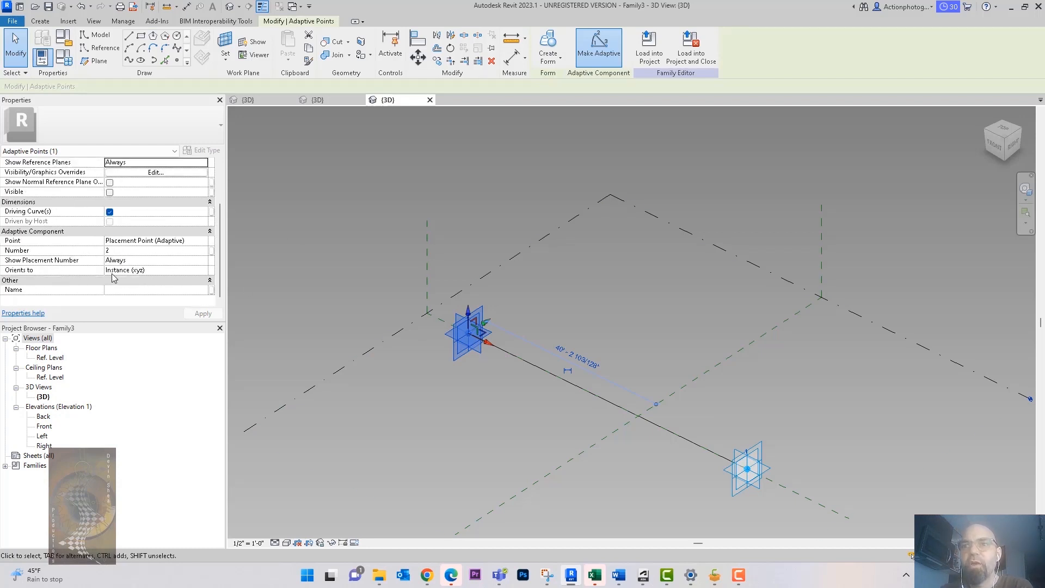
click(203, 273)
click(204, 271)
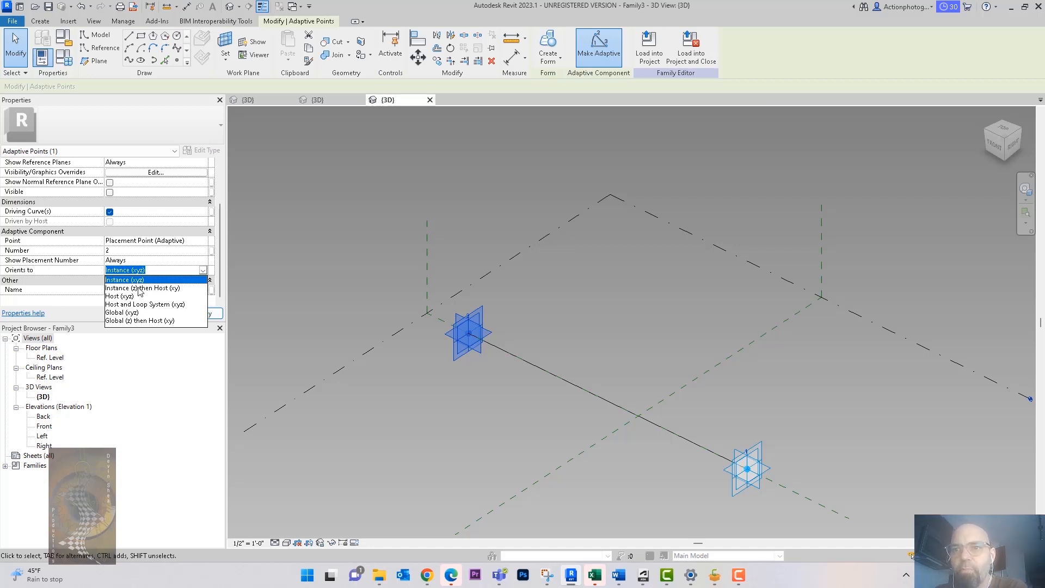
click(489, 215)
click(488, 216)
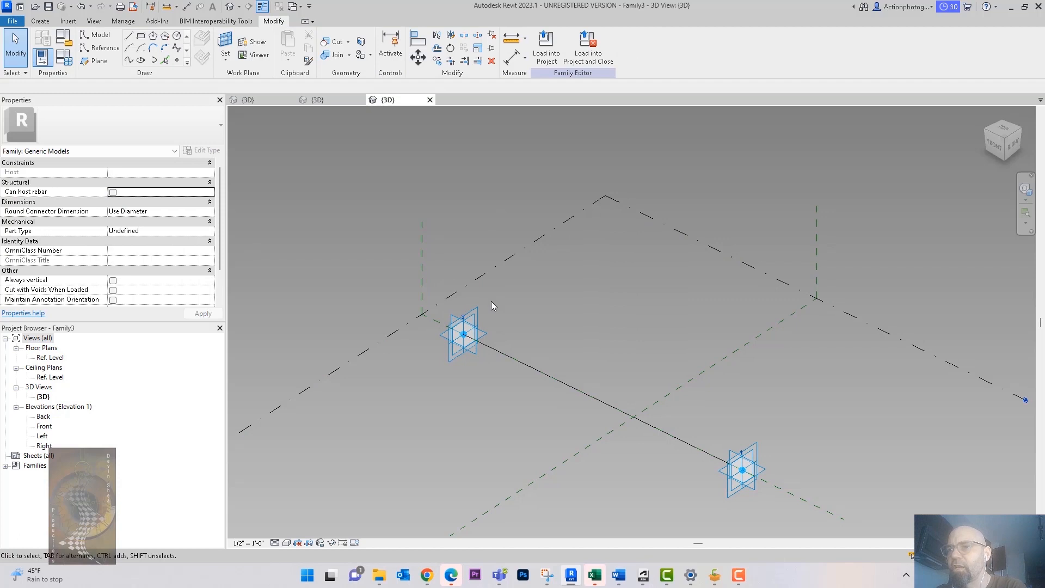
Move adaptive point 2 away from the Center (Front/Back) plane and raise it above the reference level.
click(474, 325)
shift+middle_drag(624, 316, 587, 284)
drag(477, 297, 548, 272)
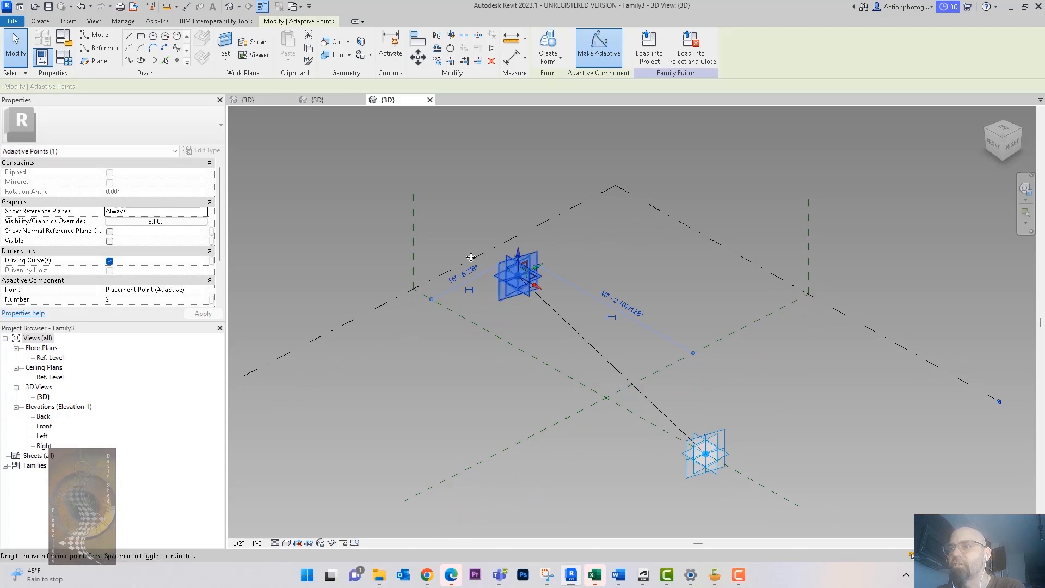
click(517, 248)
click(533, 200)
drag(518, 251, 528, 193)
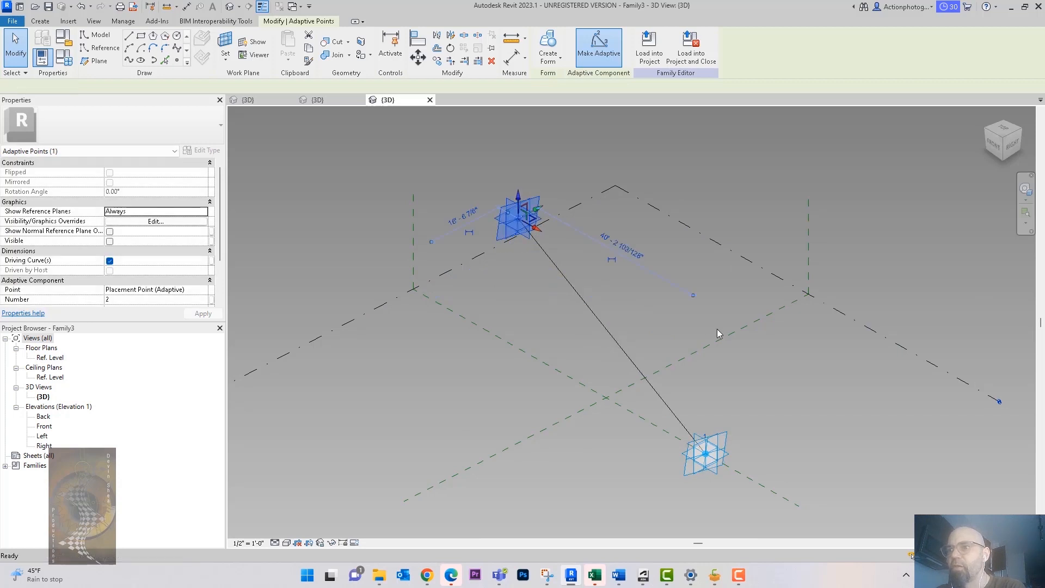
Undo the moves of adaptive point 2.
key(ctrl+z)
key(ctrl+z)
scroll(504, 333, up, 2)
shift+middle_drag(562, 338, 565, 322)
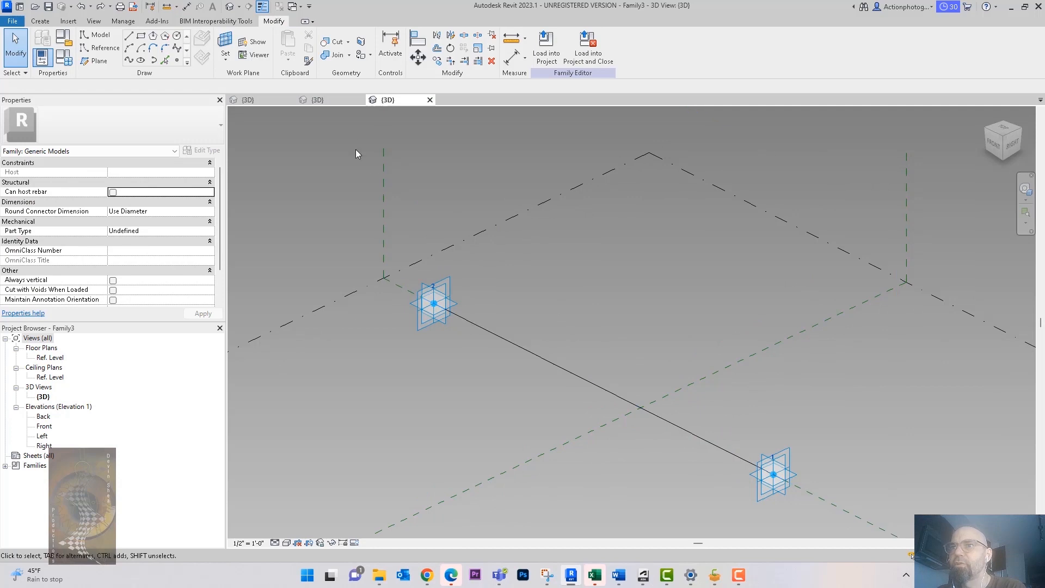
Load the family into Project1 and place one instance on Level 1 by its two placement points.
click(546, 47)
click(508, 371)
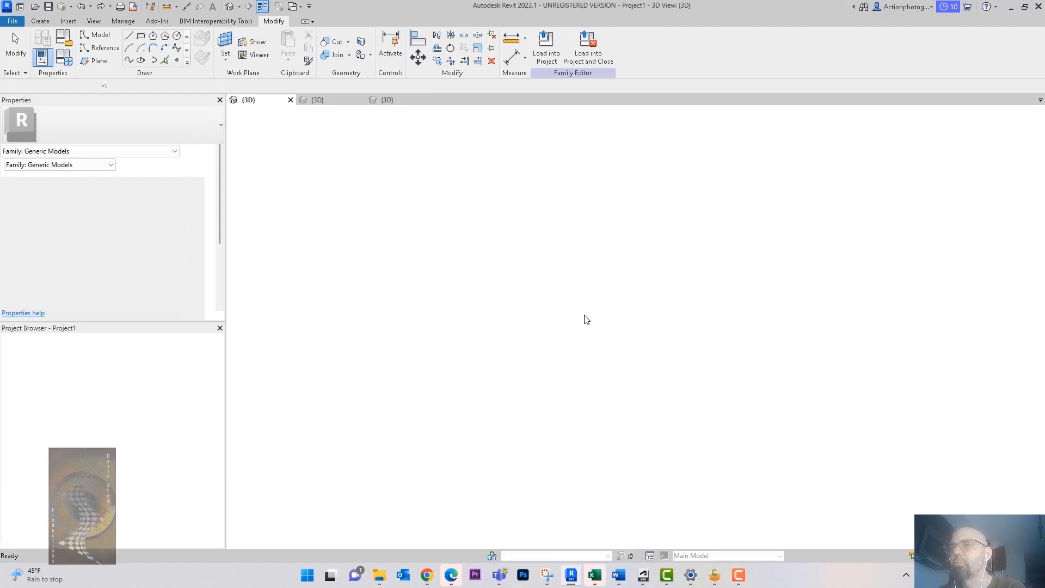
click(540, 343)
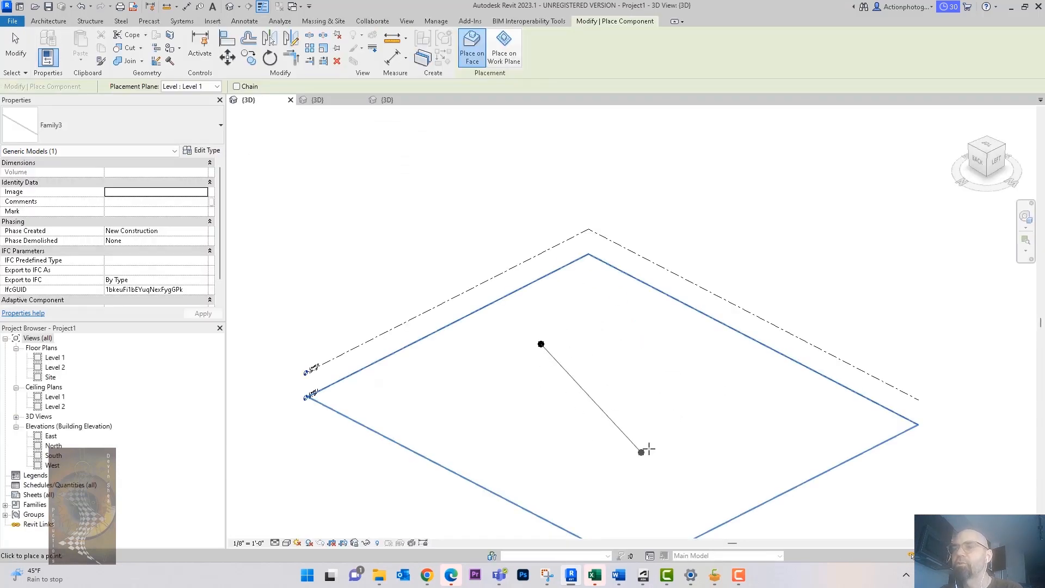
click(670, 369)
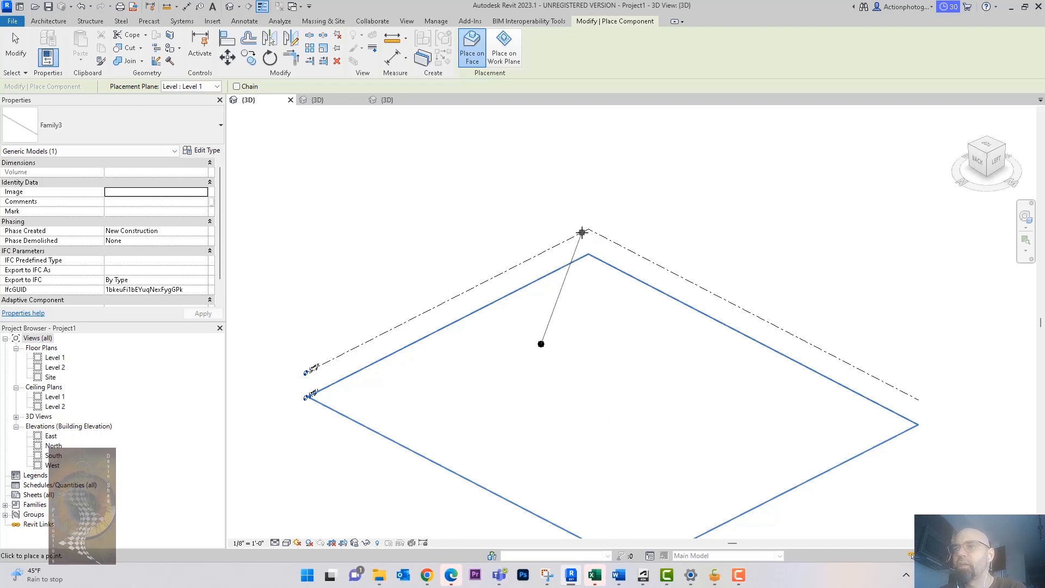
click(618, 318)
shift+middle_drag(618, 318, 601, 266)
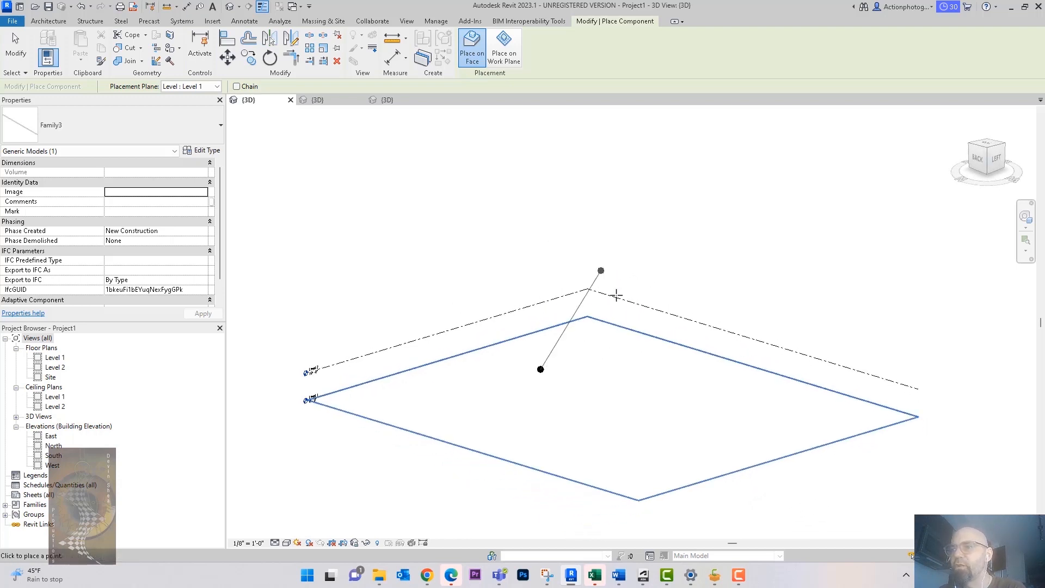
click(634, 367)
shift+middle_drag(634, 367, 639, 396)
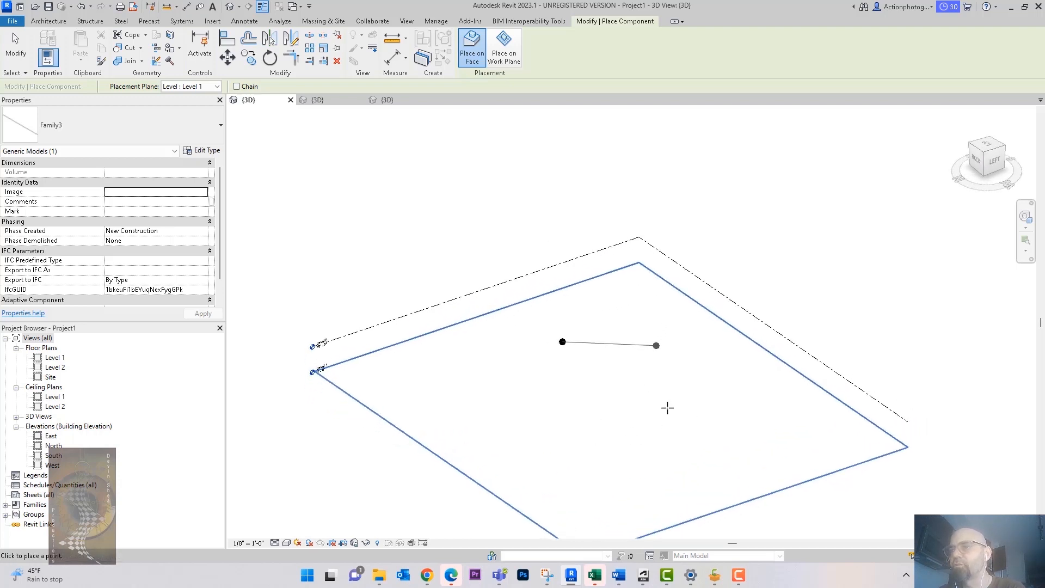
click(706, 403)
key(Escape)
key(Escape)
Check the placed component's two placement points and raise point 2 to an offset of about 20' 4" from Level 1.
click(660, 387)
shift+middle_drag(673, 447, 583, 331)
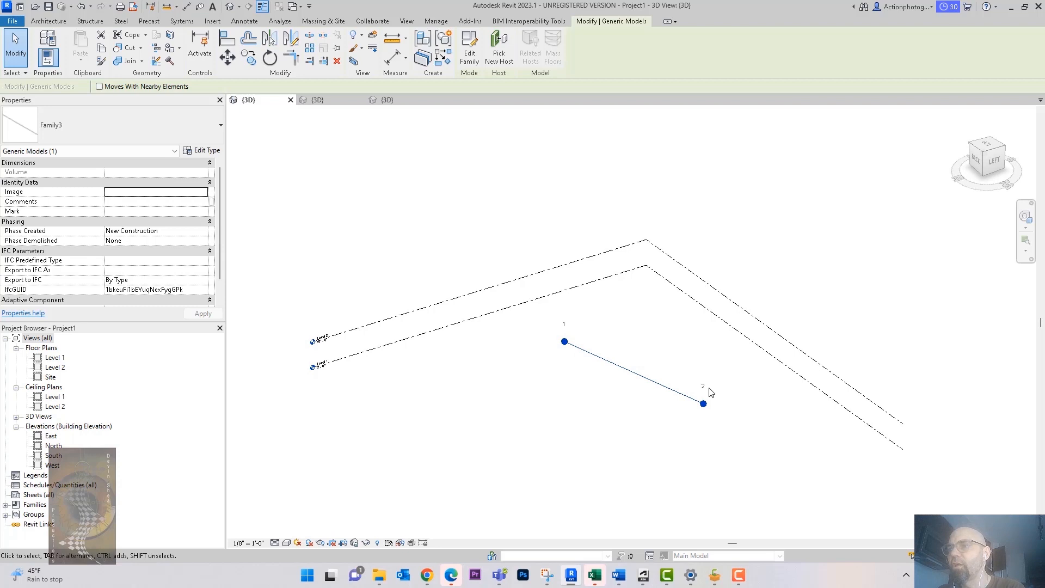
click(738, 435)
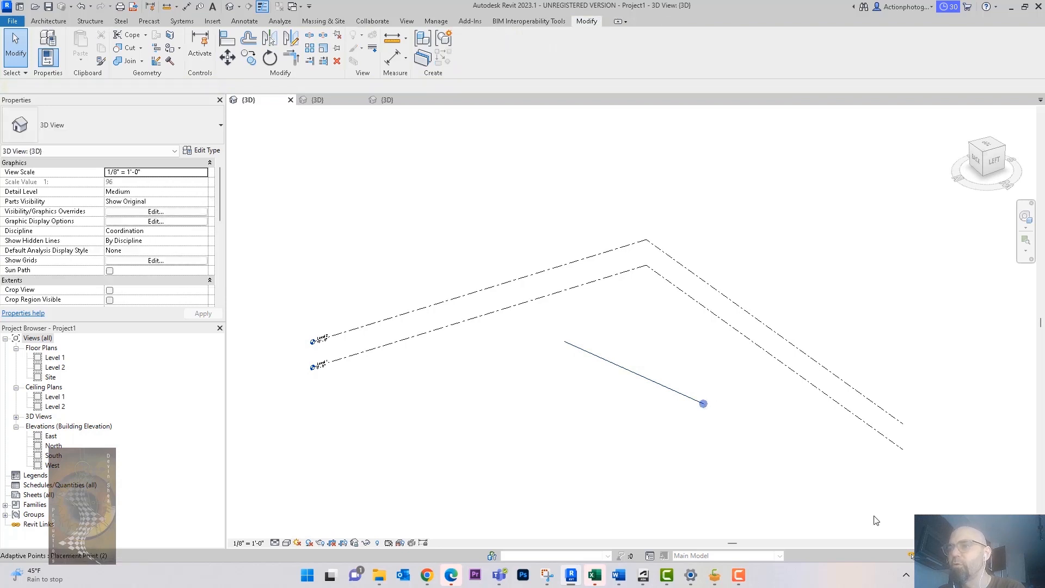
click(704, 403)
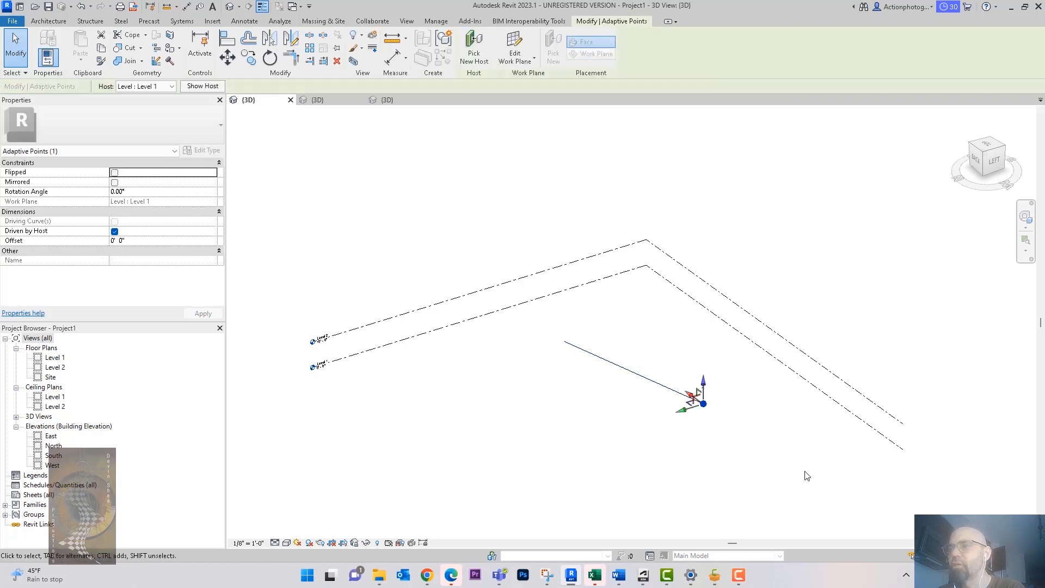
click(565, 343)
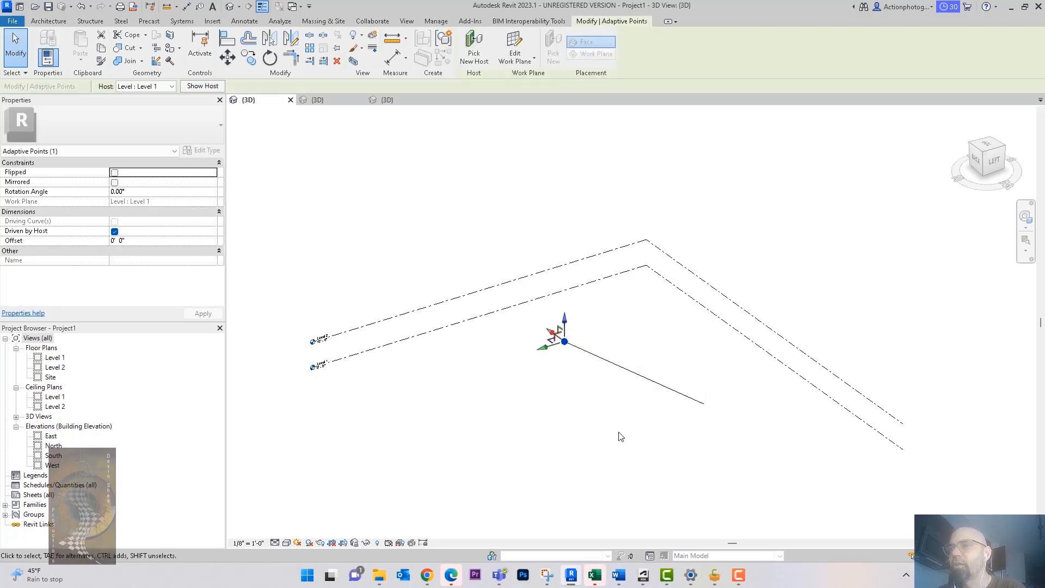
click(704, 405)
drag(706, 375, 708, 324)
shift+middle_drag(732, 432, 782, 441)
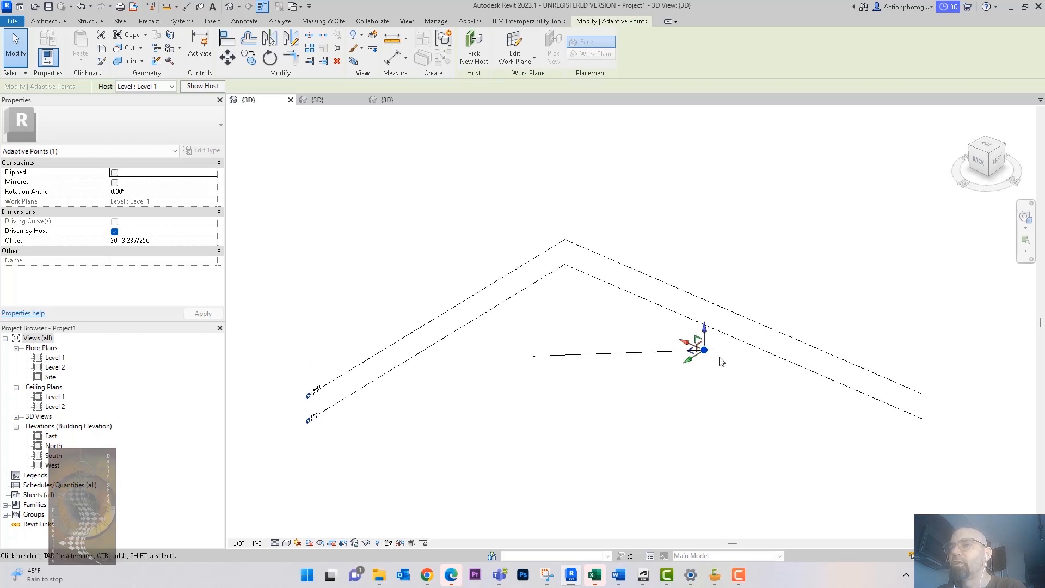
Shift the placed component's point 2 horizontally and lower it to an offset of about 8' 11" from Level 1.
shift+middle_drag(735, 412, 745, 394)
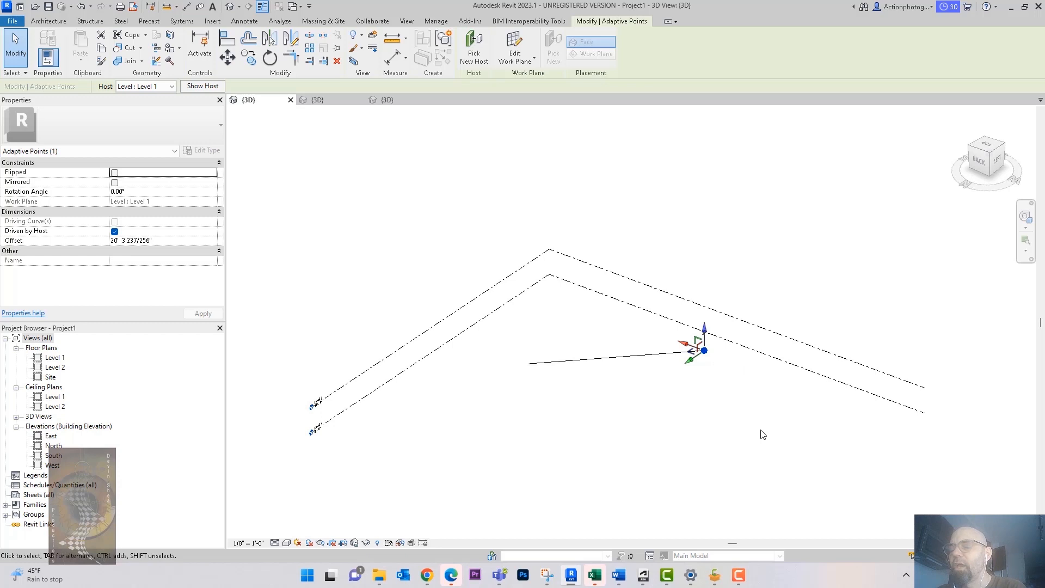
mouse_move(761, 419)
shift+middle_down()
mouse_move(824, 303)
mouse_move(751, 404)
shift+middle_up()
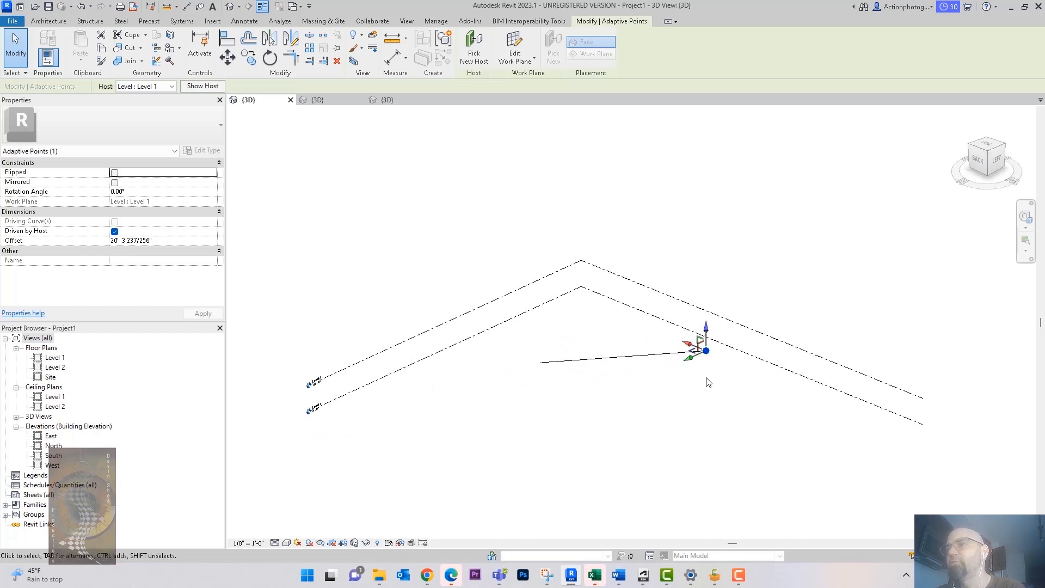
drag(692, 360, 639, 389)
shift+middle_drag(679, 421, 729, 377)
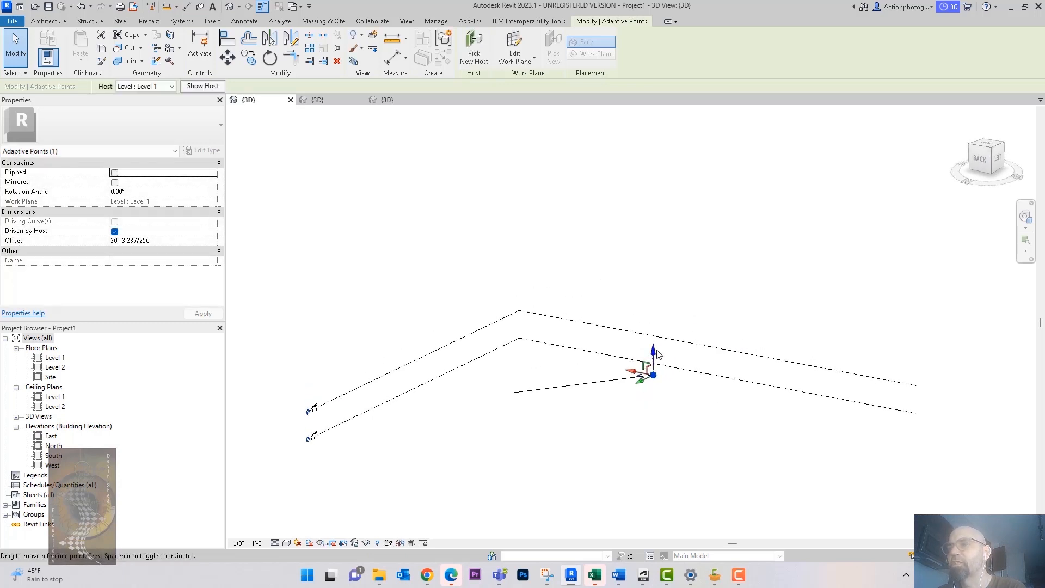
drag(657, 354, 661, 422)
shift+middle_drag(661, 422, 700, 466)
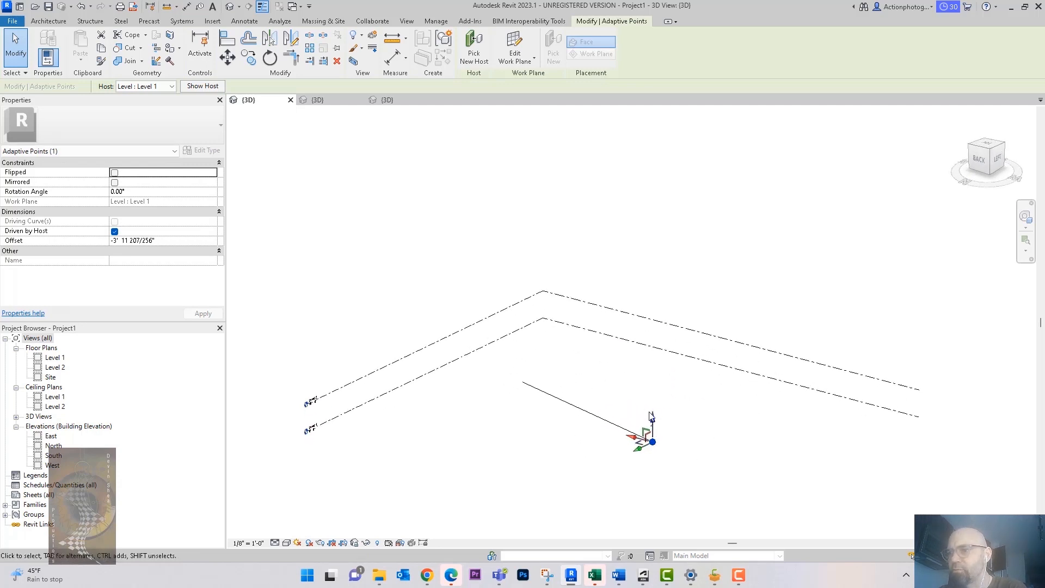
drag(653, 418, 653, 384)
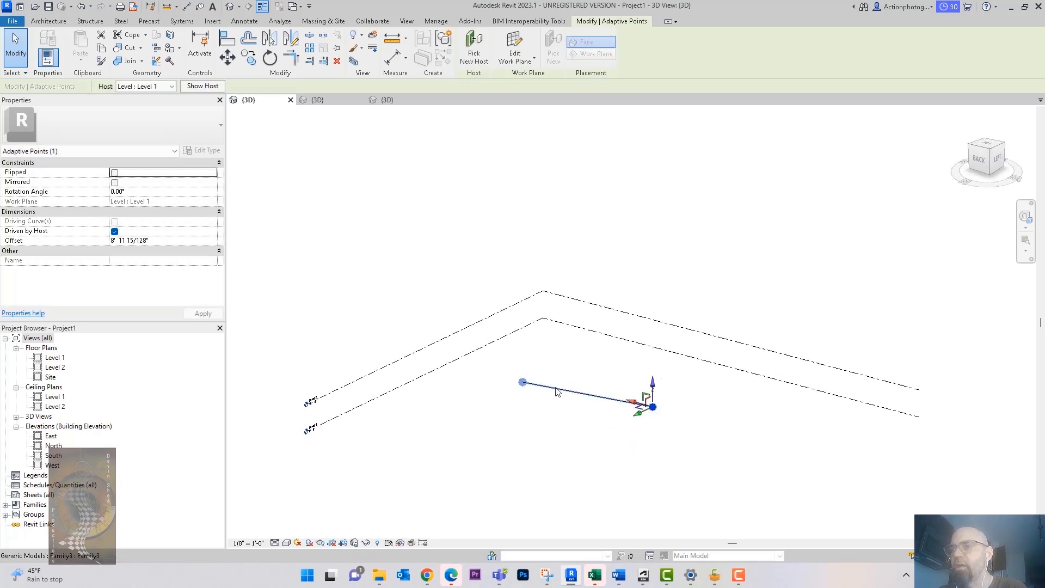
Move the placed component's point 1 horizontally along Level 1.
click(523, 382)
drag(510, 388, 491, 412)
click(558, 451)
Change adaptive point 2 in Family3 to Shape Handle Point (Adaptive) and reload the family into Project1, overwriting the existing version.
click(388, 99)
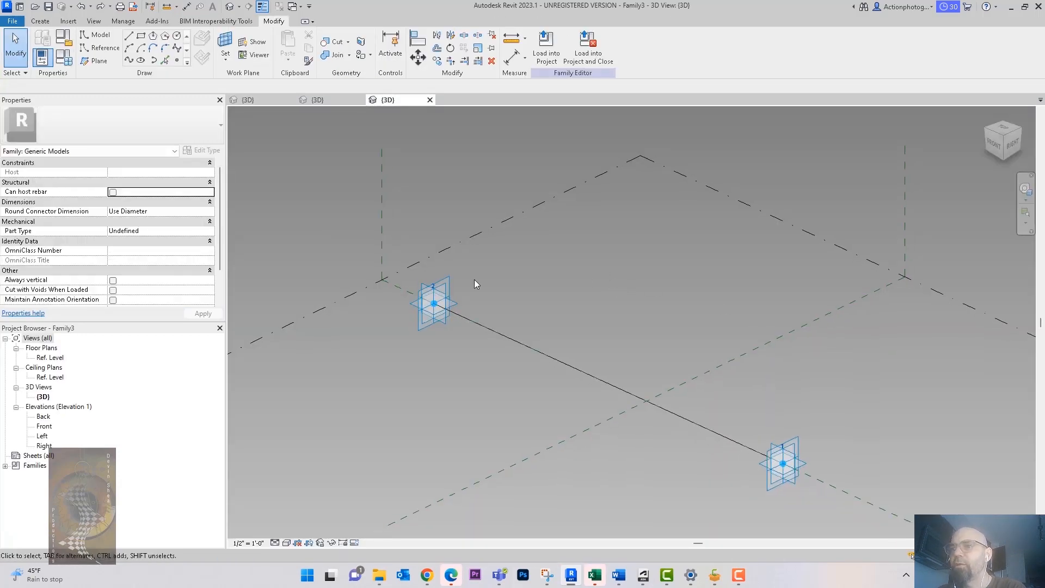
click(446, 303)
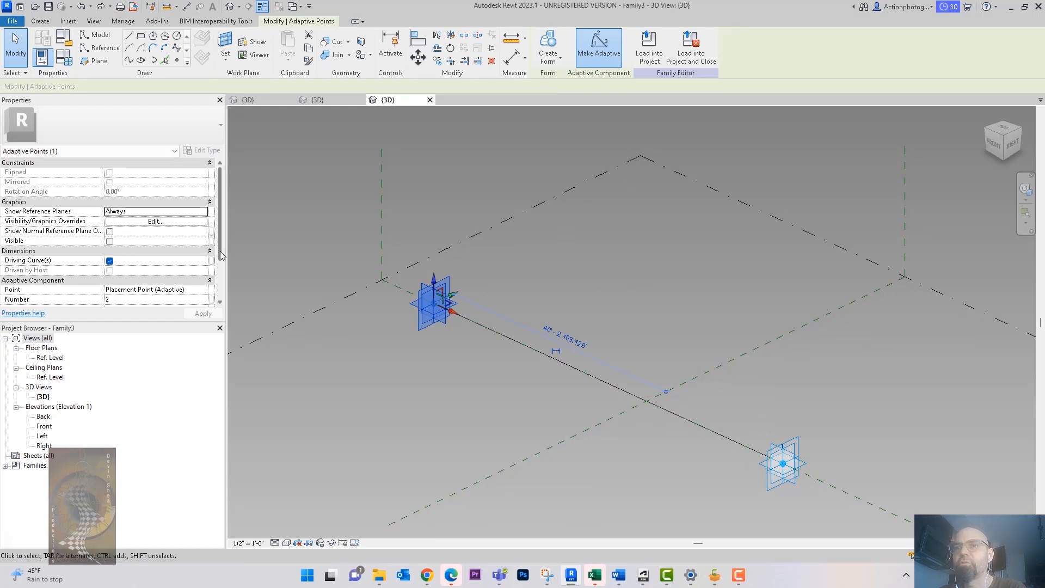
click(205, 292)
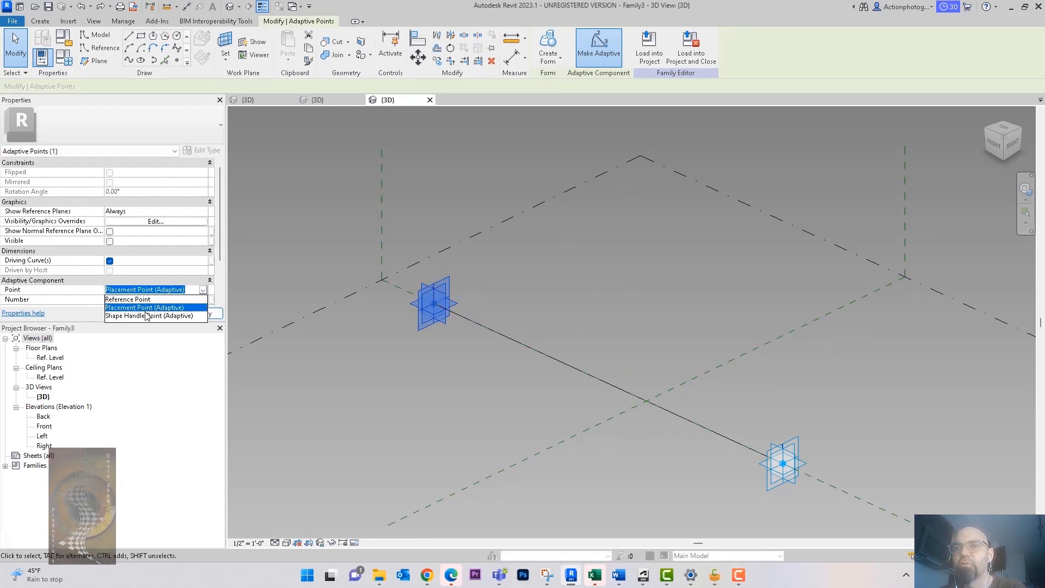
click(147, 316)
click(649, 46)
click(495, 372)
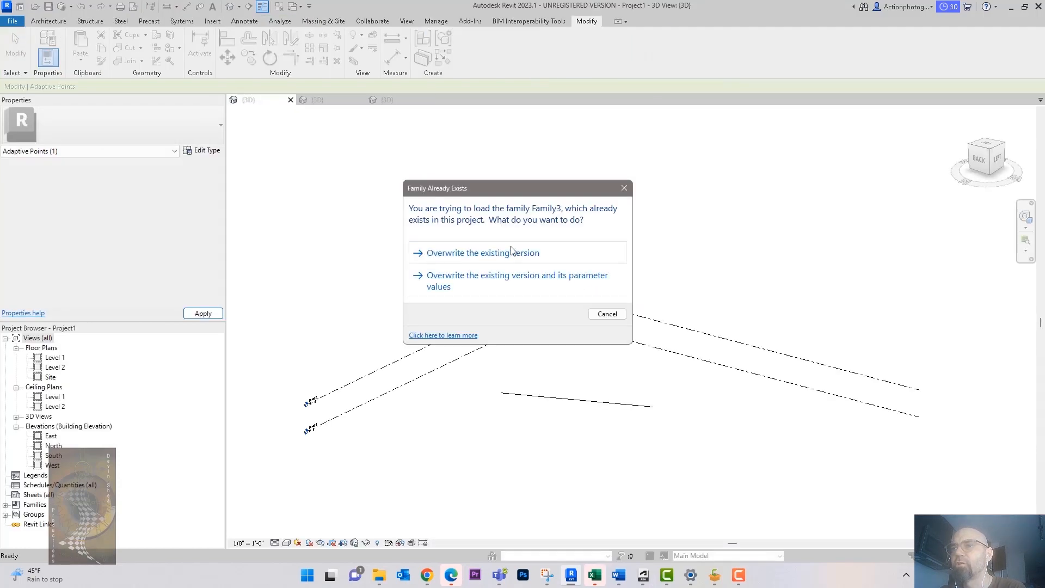
click(511, 252)
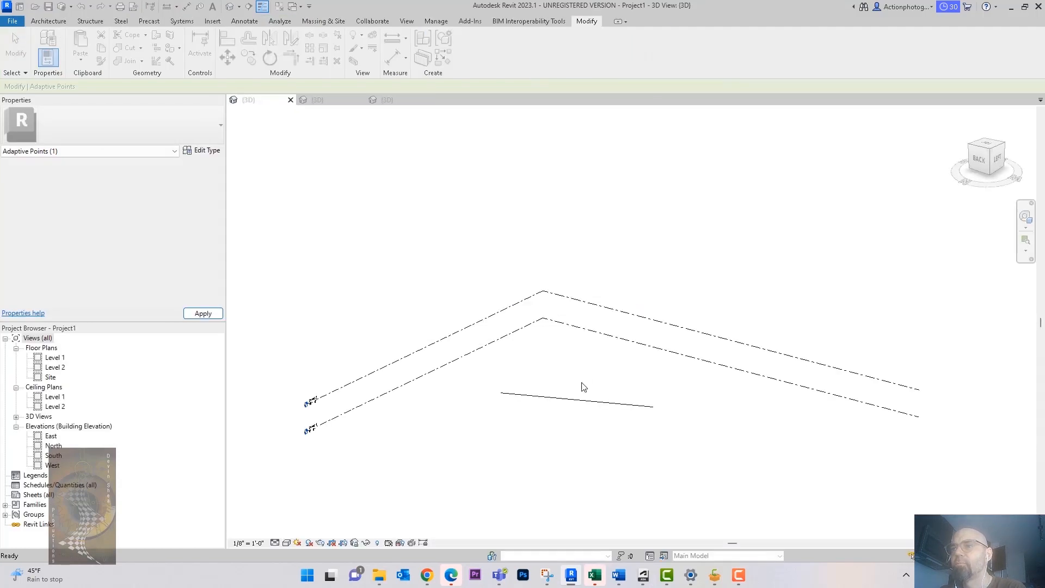
Compare the properties of the reloaded component's placement point and shape handle point.
click(501, 393)
shift+middle_drag(625, 440, 605, 466)
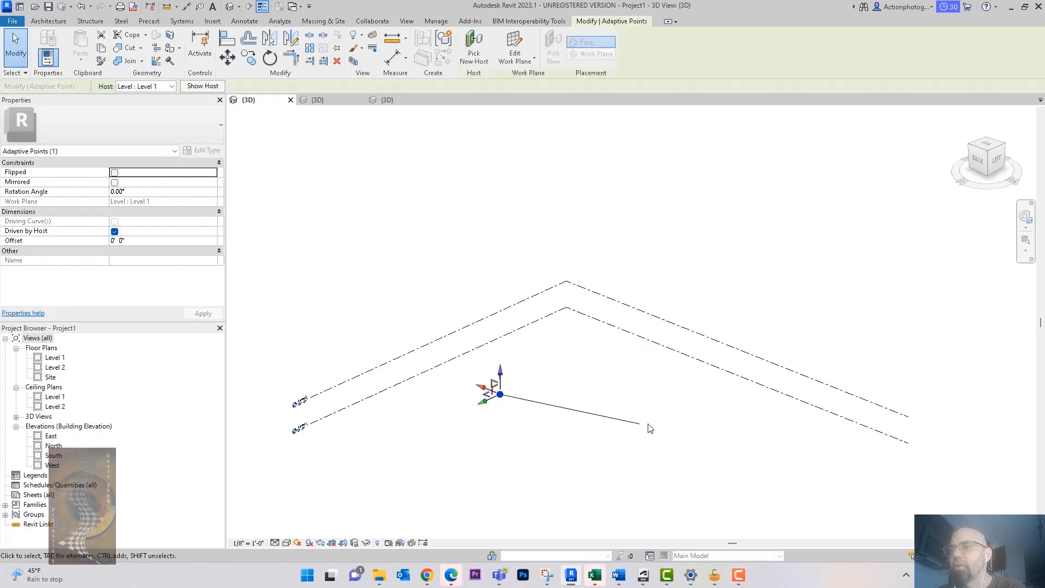
click(639, 423)
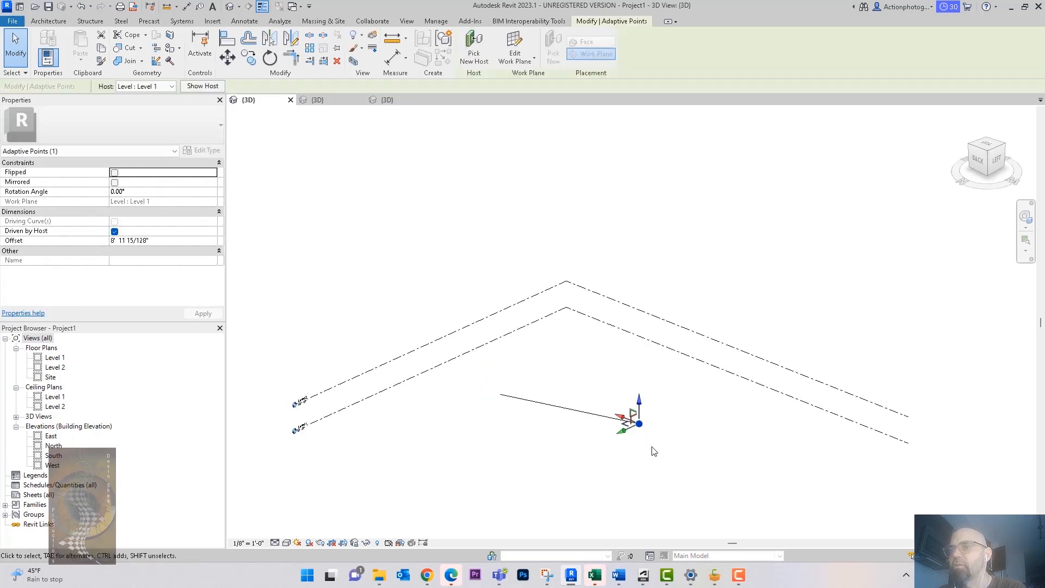
click(500, 395)
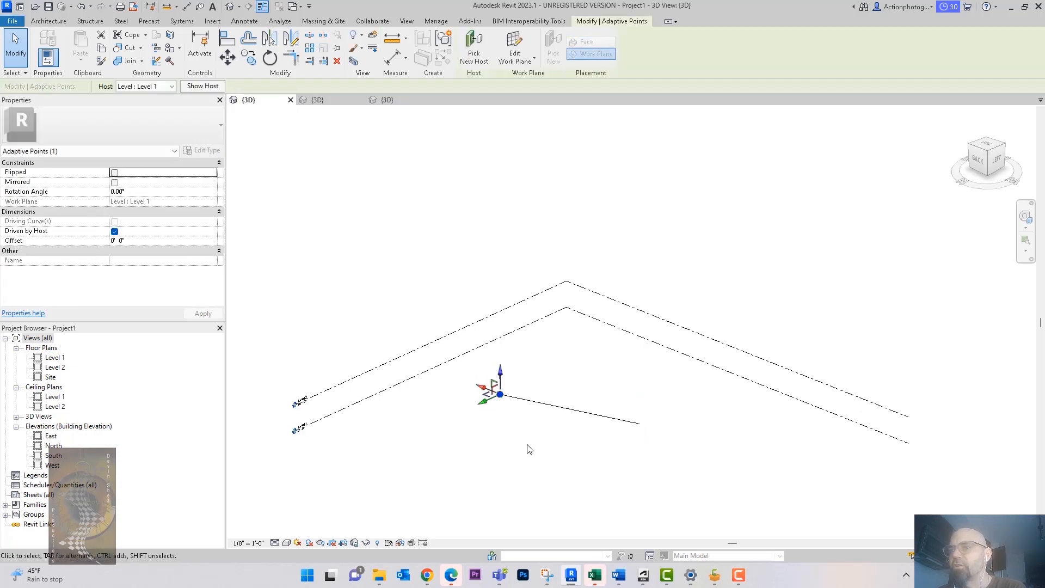
click(639, 425)
click(500, 396)
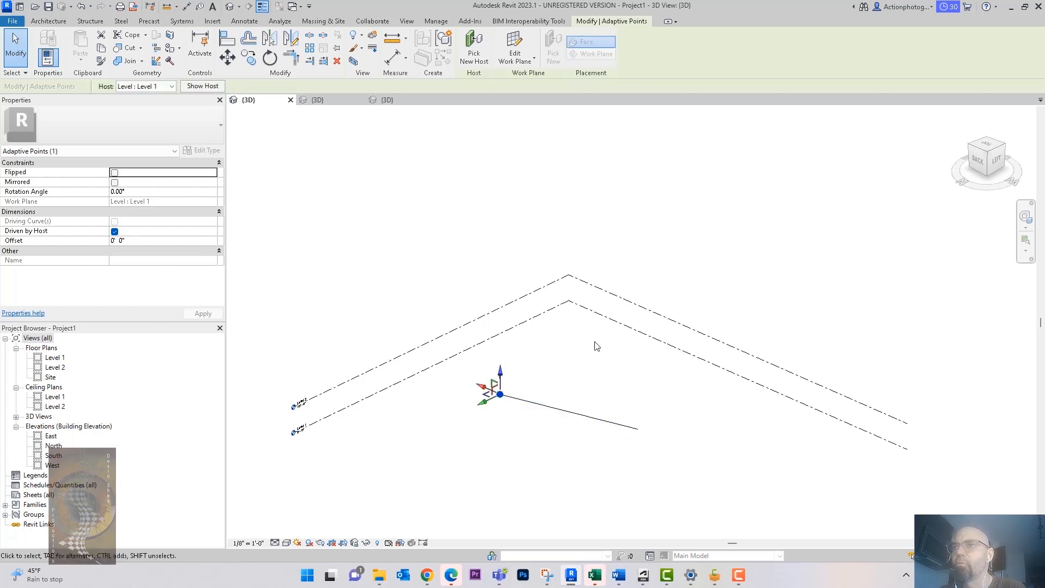
Return to Family3, set the shape handle point's vertical plane perpendicular to the line as work plane, and show it.
click(405, 103)
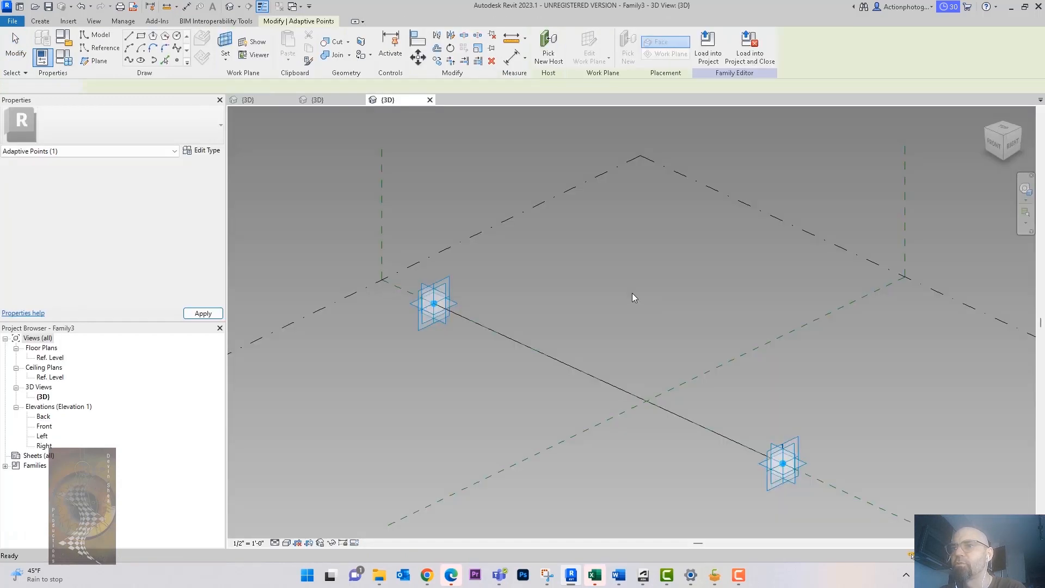
click(550, 283)
shift+middle_drag(580, 290, 541, 308)
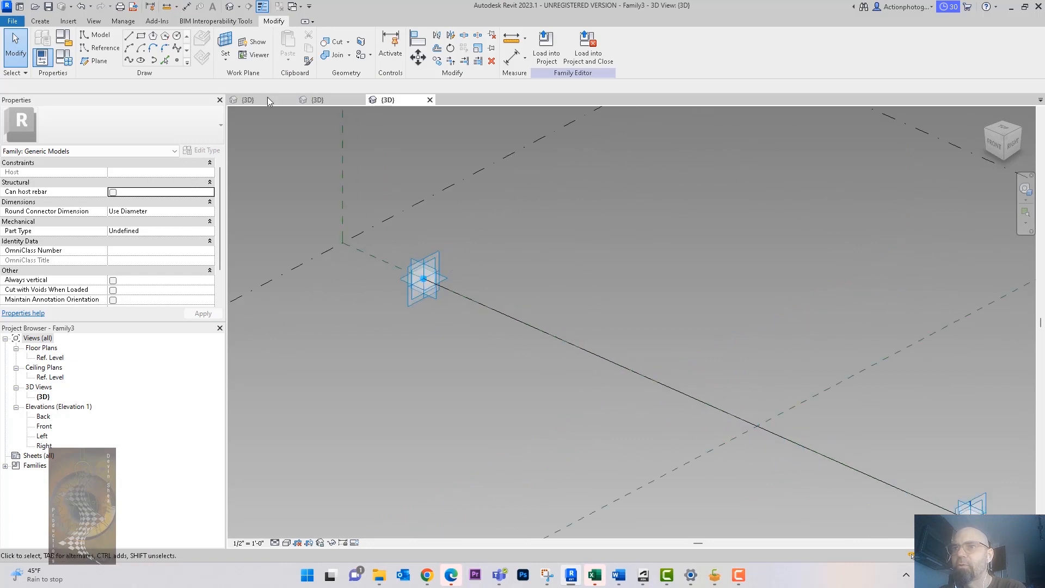
click(41, 22)
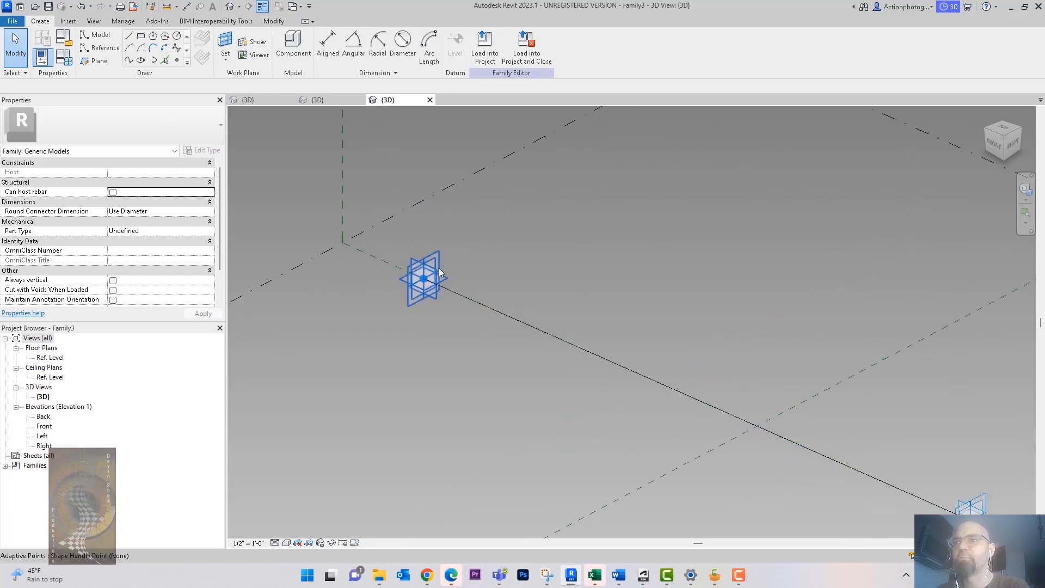
click(223, 43)
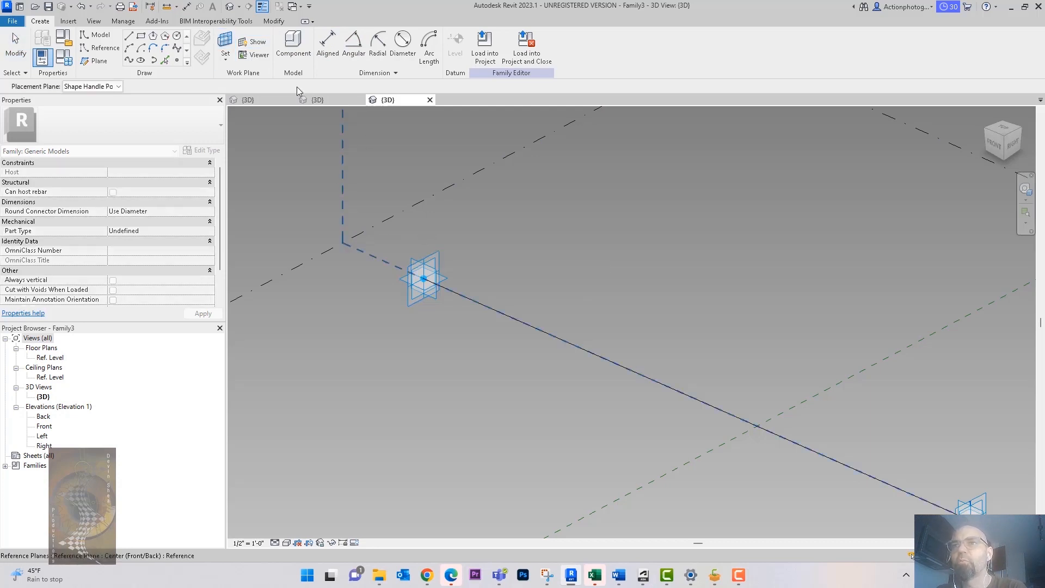
click(442, 255)
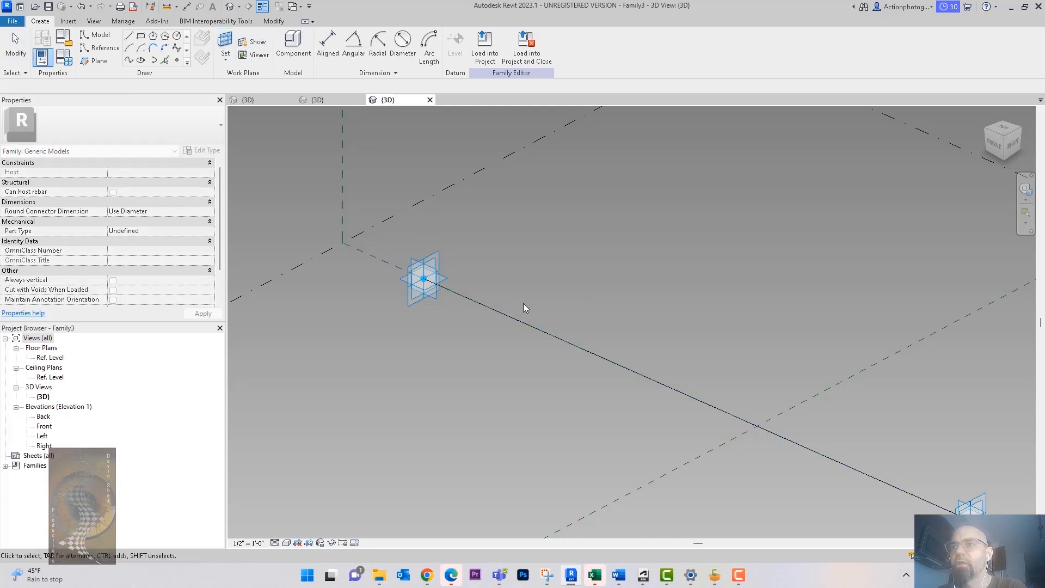
click(246, 45)
mouse_move(625, 292)
shift+middle_down()
mouse_move(754, 215)
mouse_move(610, 295)
shift+middle_up()
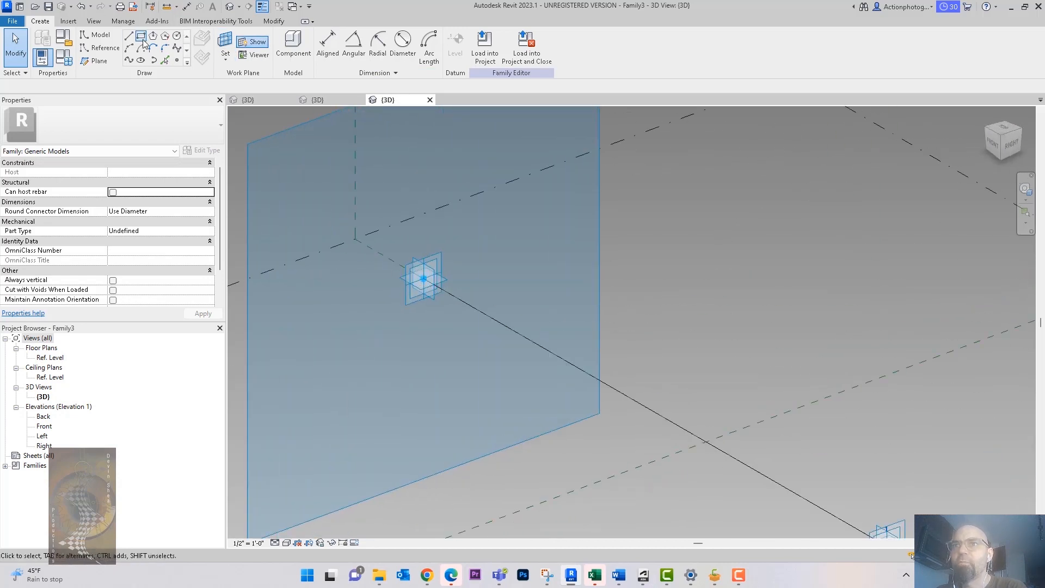
Draw a model-line circle centred on the shape handle point, on its perpendicular work plane.
click(177, 36)
click(424, 278)
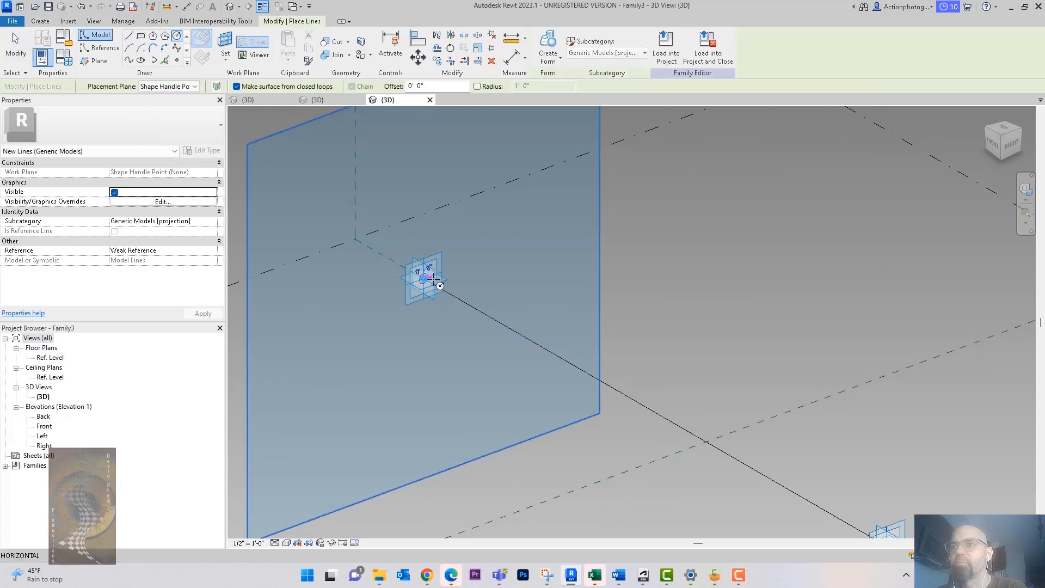
click(460, 291)
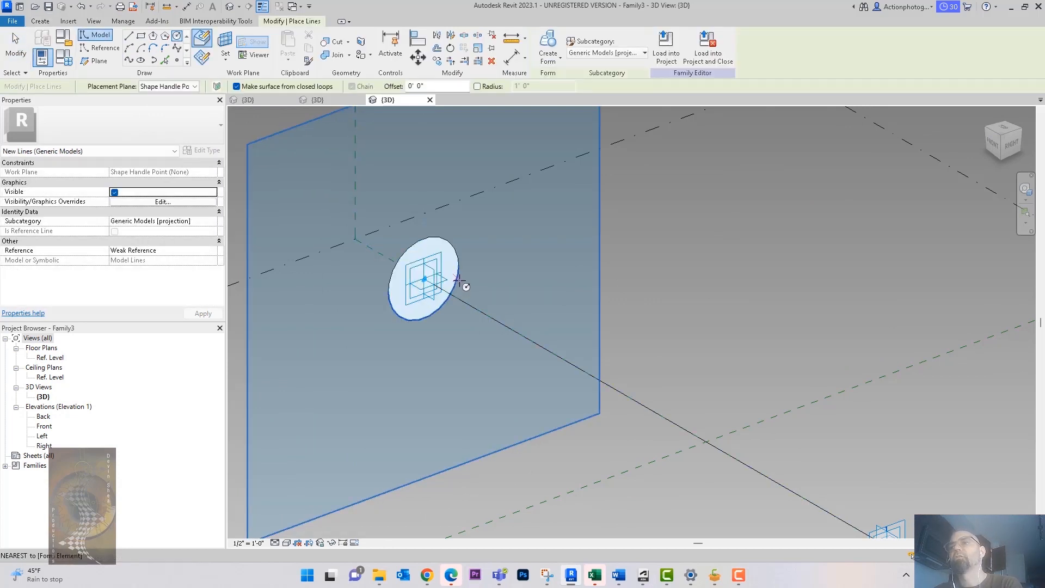
key(Escape)
key(Escape)
Set the horizontal reference level as the active work plane.
scroll(606, 293, down, 4)
shift+middle_drag(687, 295, 590, 315)
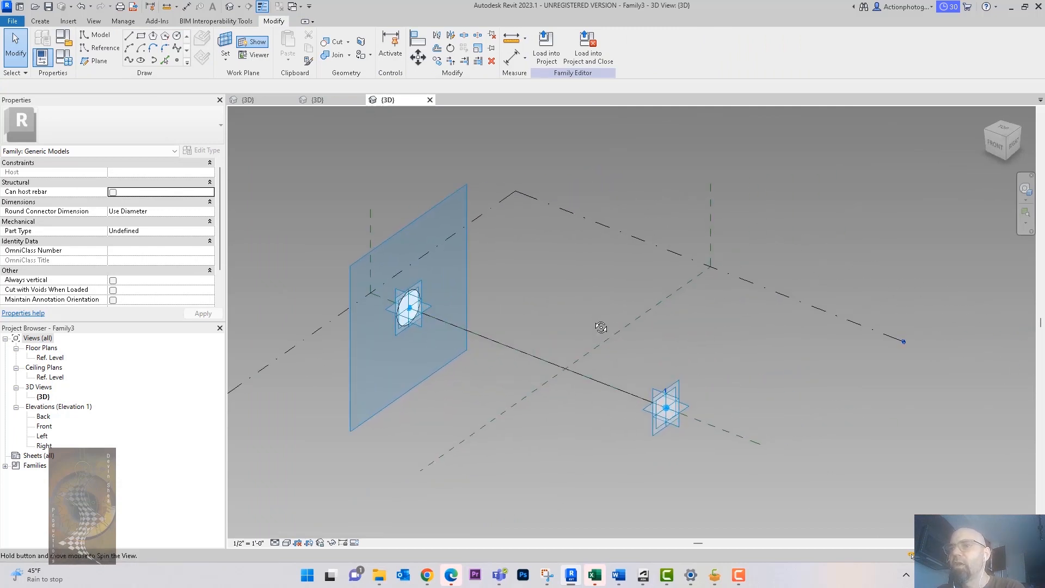
click(223, 42)
click(562, 279)
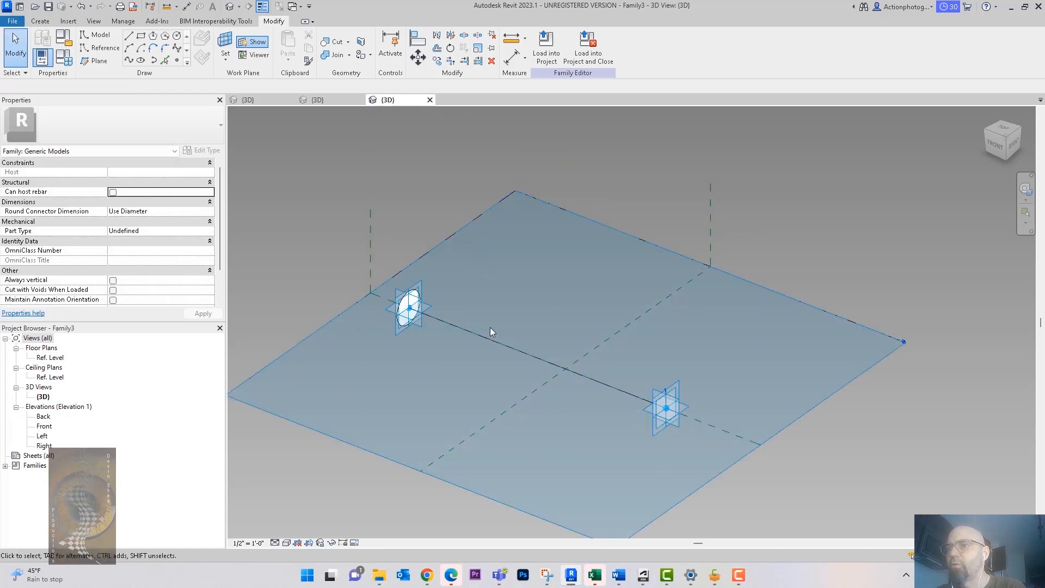
Create a solid form from the circular surface and the line joining the two adaptive points.
scroll(412, 301, up, 3)
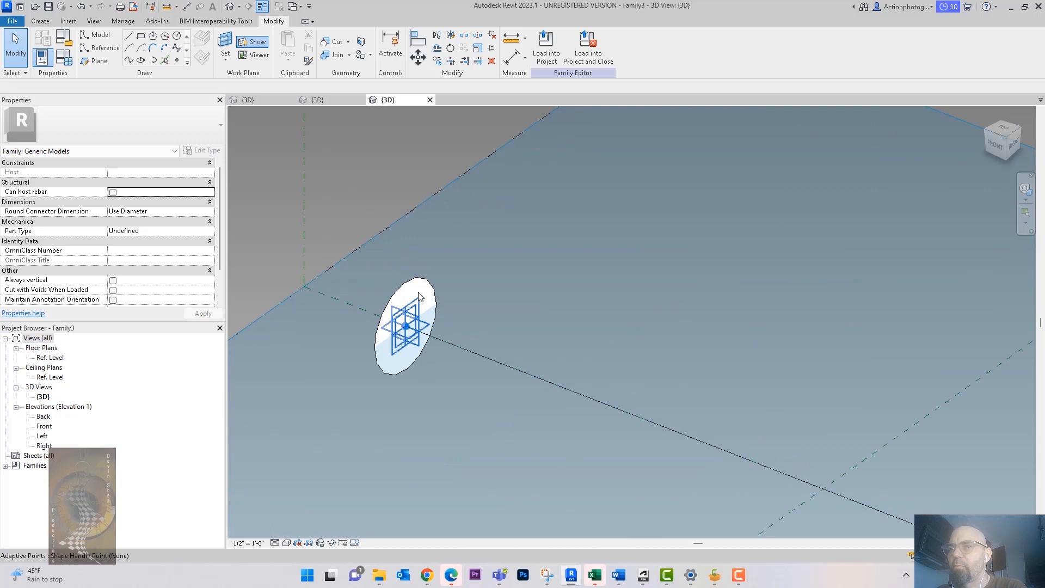
key(Tab)
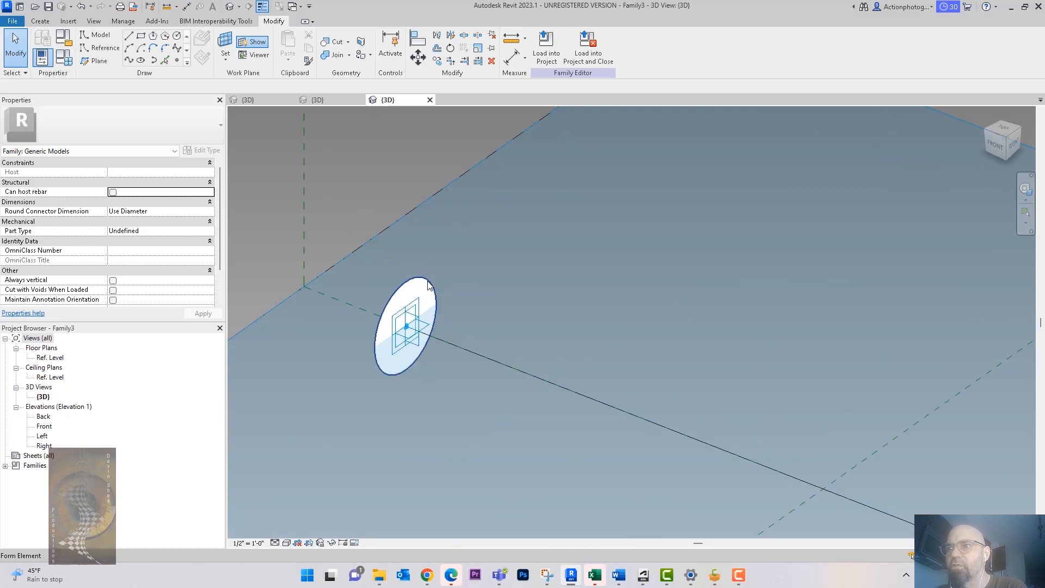
click(429, 286)
scroll(429, 285, down, 4)
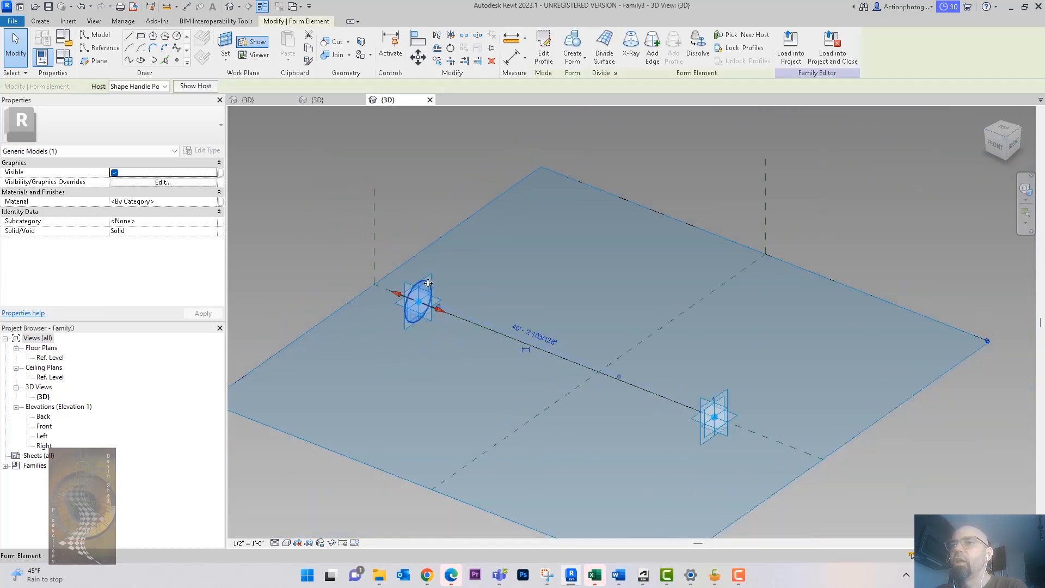
ctrl+click(495, 332)
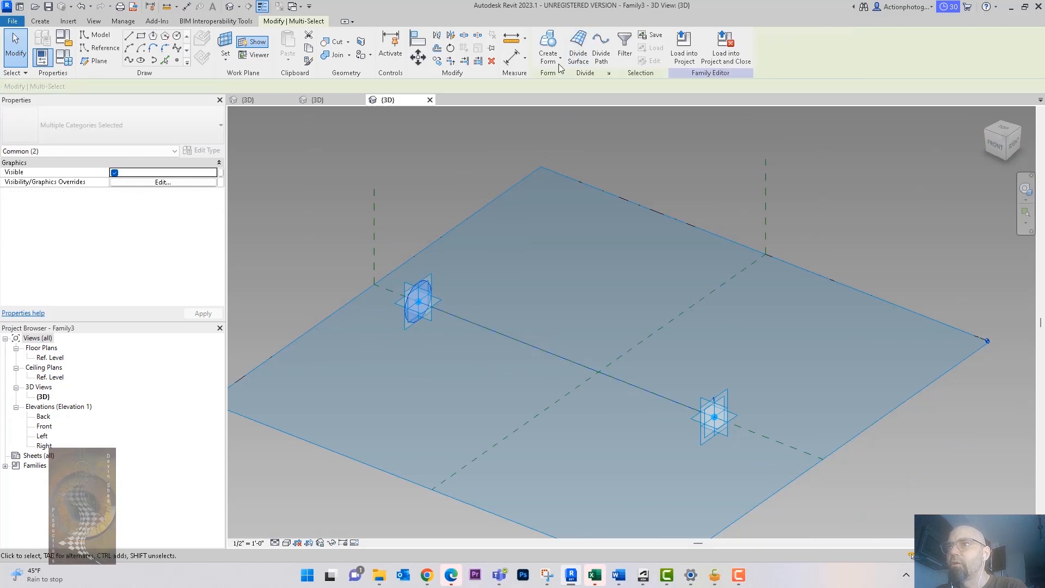
click(549, 53)
click(568, 81)
click(844, 327)
Raise adaptive point 1 above the reference level to test how the cylinder follows it.
mouse_move(826, 377)
shift+middle_down()
mouse_move(845, 363)
mouse_move(839, 376)
shift+middle_up()
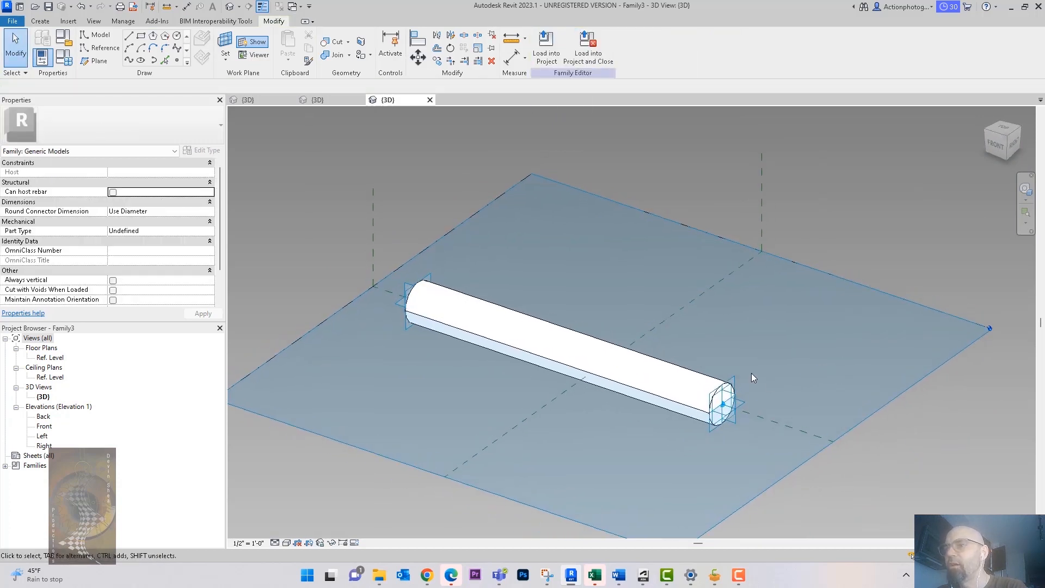
click(736, 381)
drag(723, 379, 728, 295)
shift+middle_drag(840, 370, 813, 392)
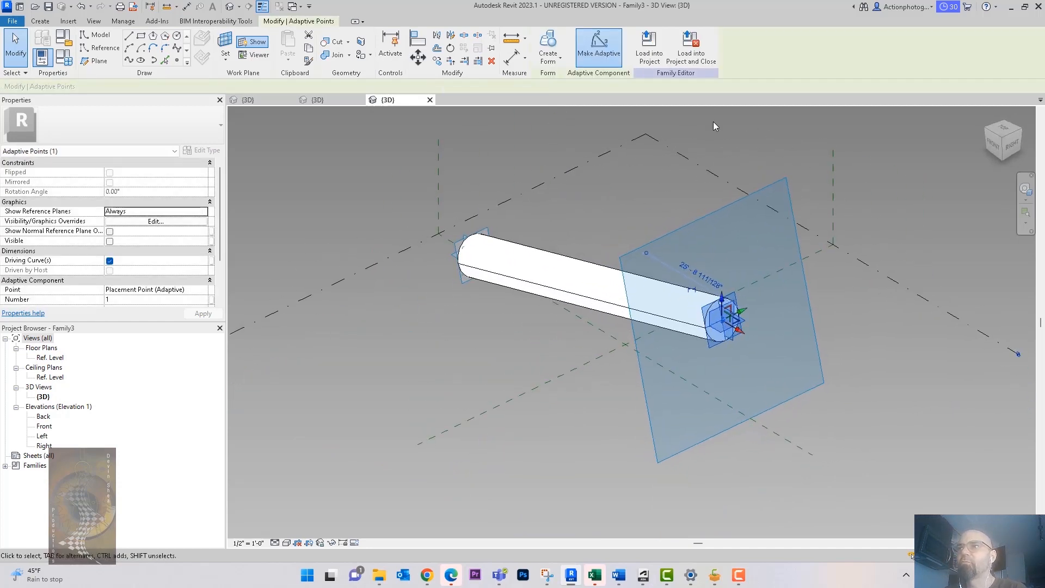
Load the updated family into Project1 and overwrite the existing version.
click(650, 51)
click(493, 368)
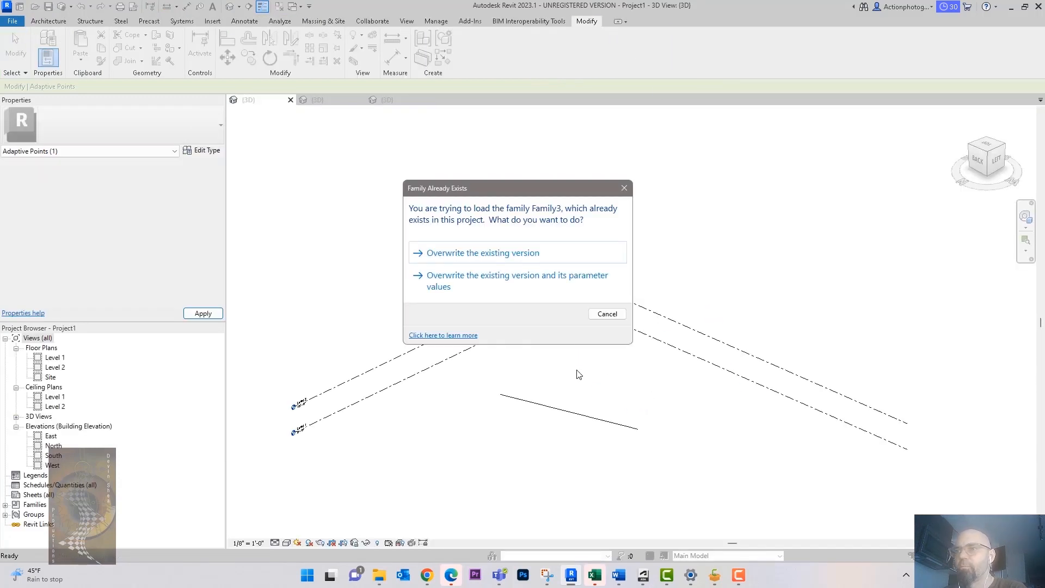
click(497, 256)
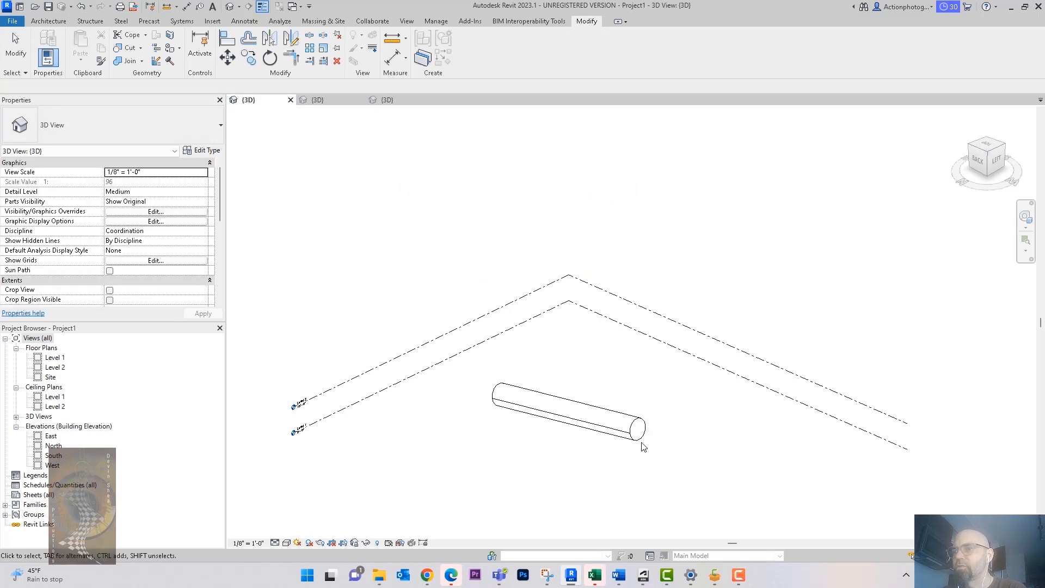
Move the shape handle point at the end of the placed cylinder horizontally, keeping its offset from Level 1.
click(639, 432)
mouse_move(717, 477)
shift+middle_down()
mouse_move(693, 491)
mouse_move(705, 490)
shift+middle_up()
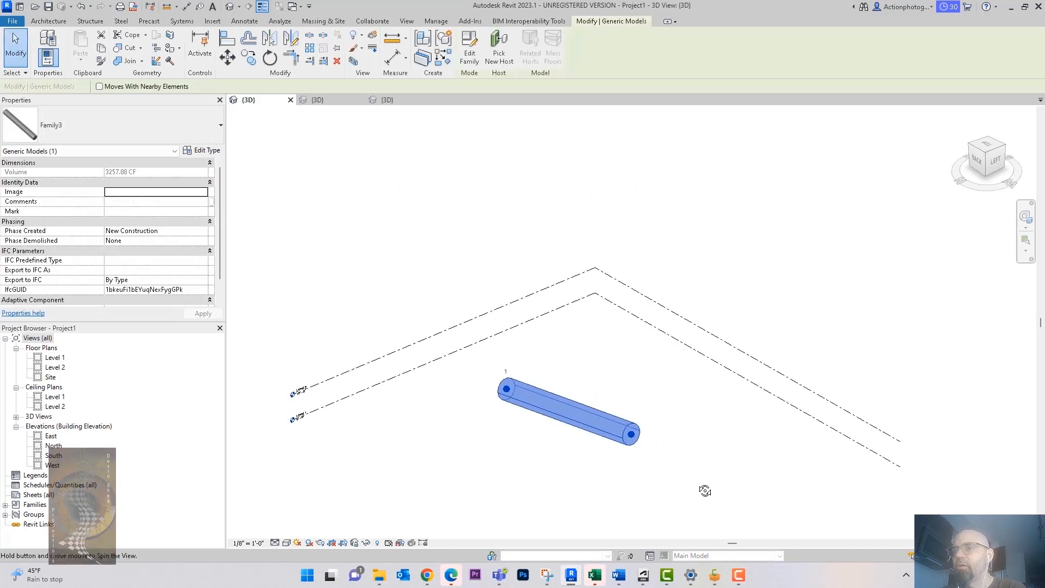
click(671, 462)
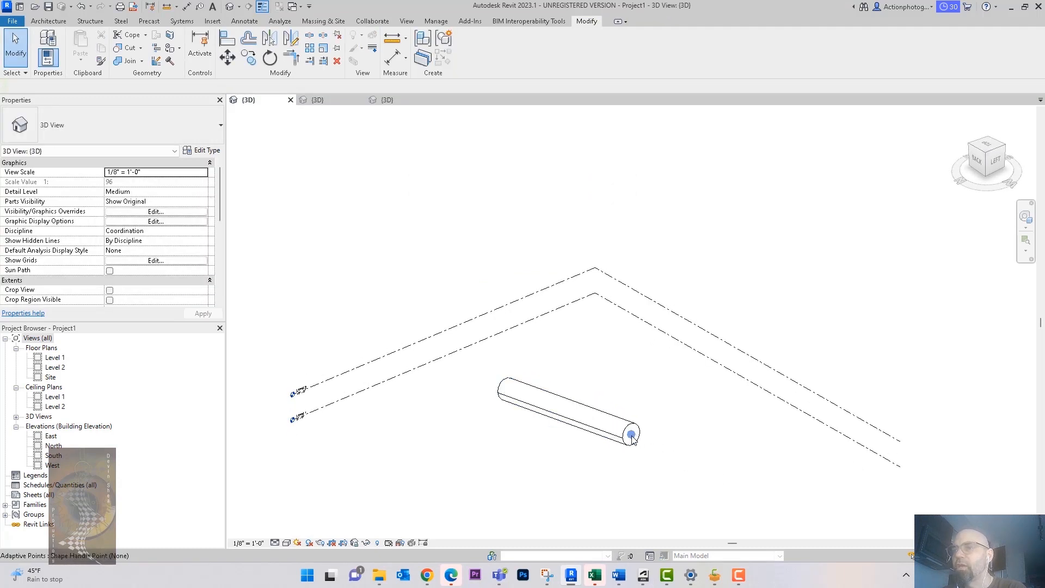
click(631, 434)
drag(617, 428, 630, 463)
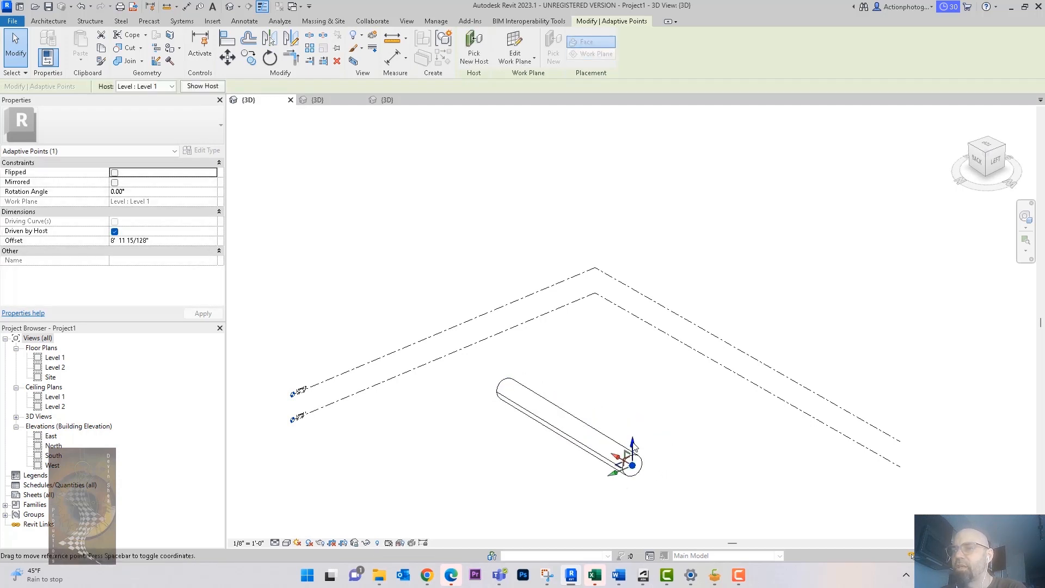
Raise the end point of the placed cylinder to about 22' 2" above Level 1 and return to the cylinder family's 3D view.
shift+middle_drag(688, 431, 707, 447)
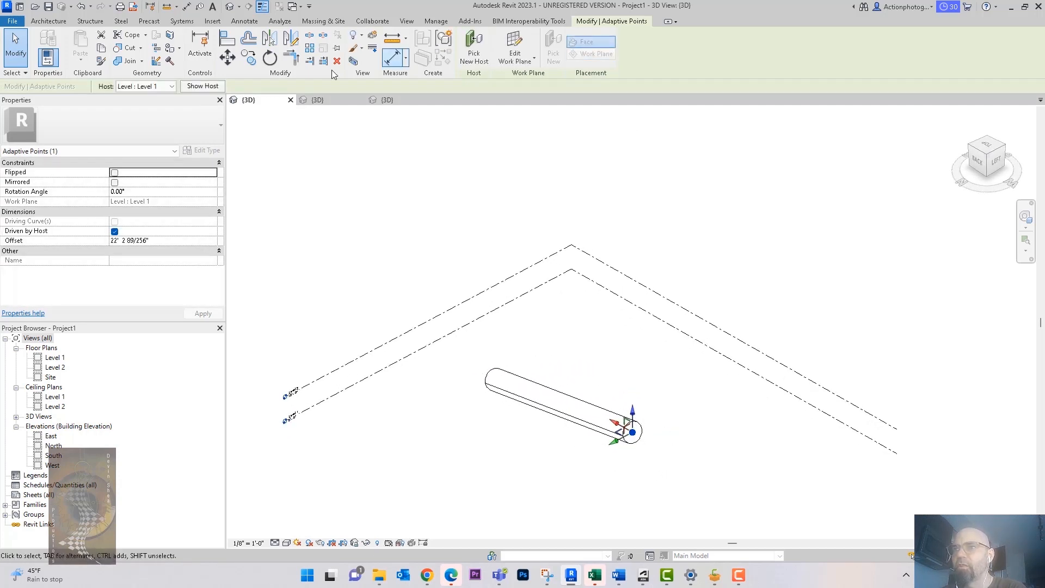
click(391, 100)
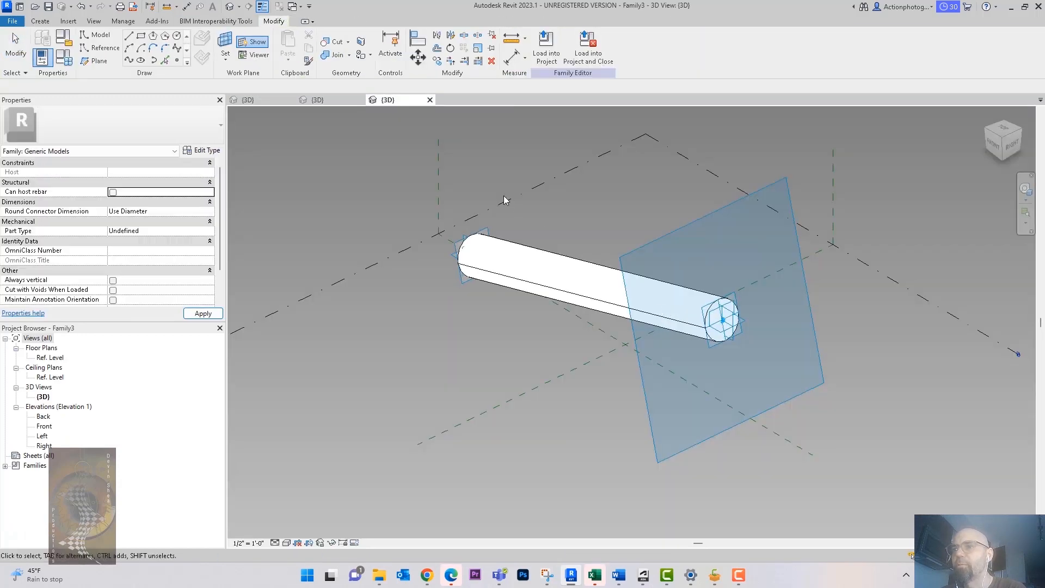
shift+middle_drag(505, 200, 549, 228)
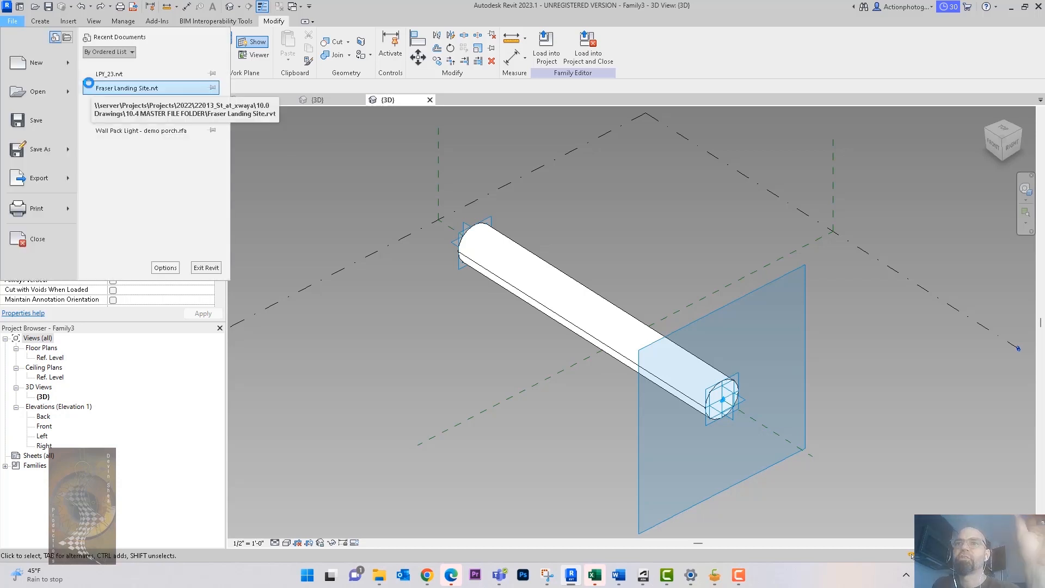
Create a new family from the Generic Model Adaptive.rft template in the English-Imperial folder.
mouse_move(68, 70)
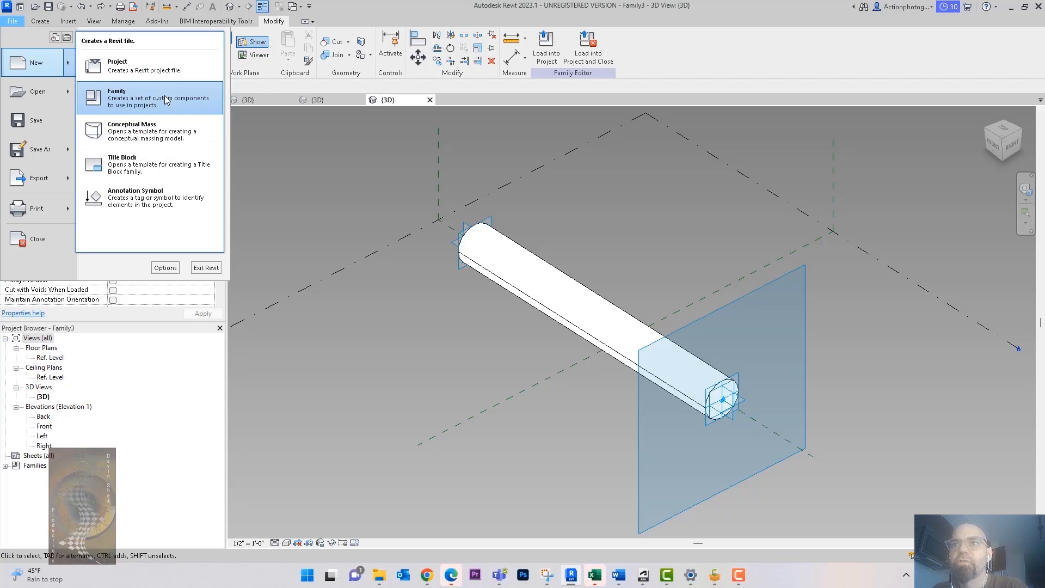
click(278, 129)
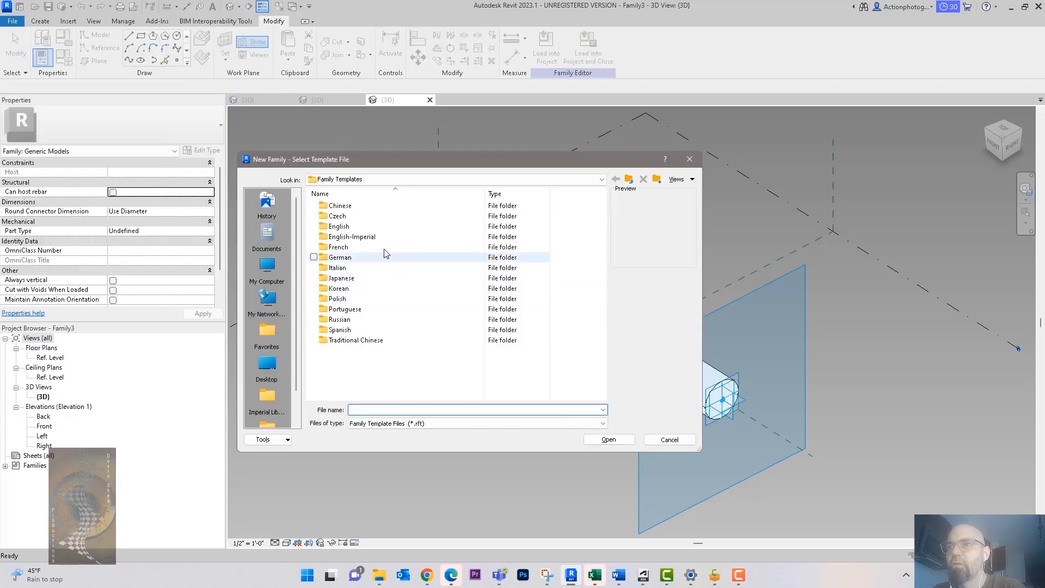
click(375, 238)
double_click(375, 242)
scroll(403, 321, down, 5)
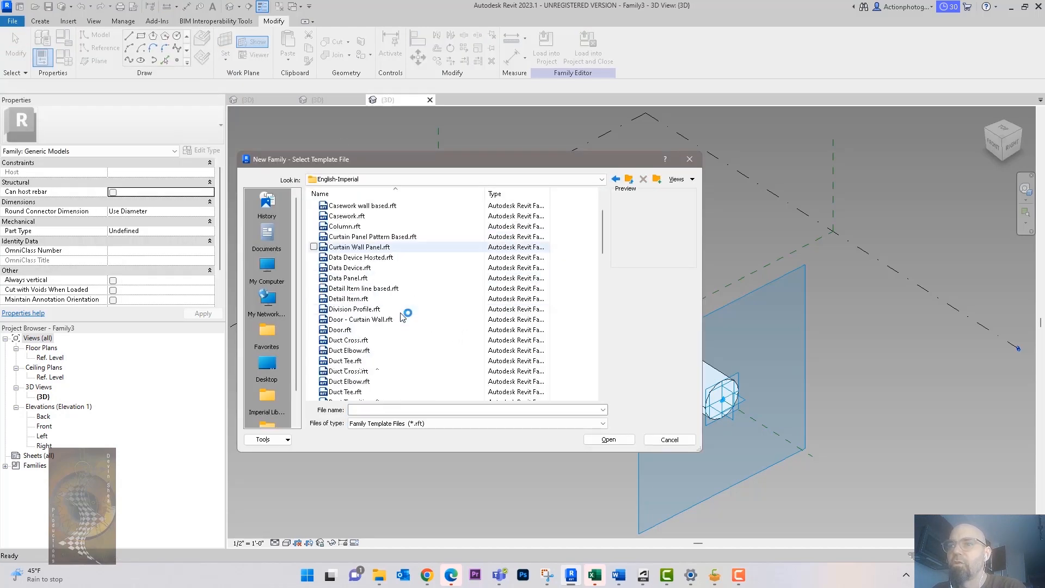
scroll(417, 334, down, 2)
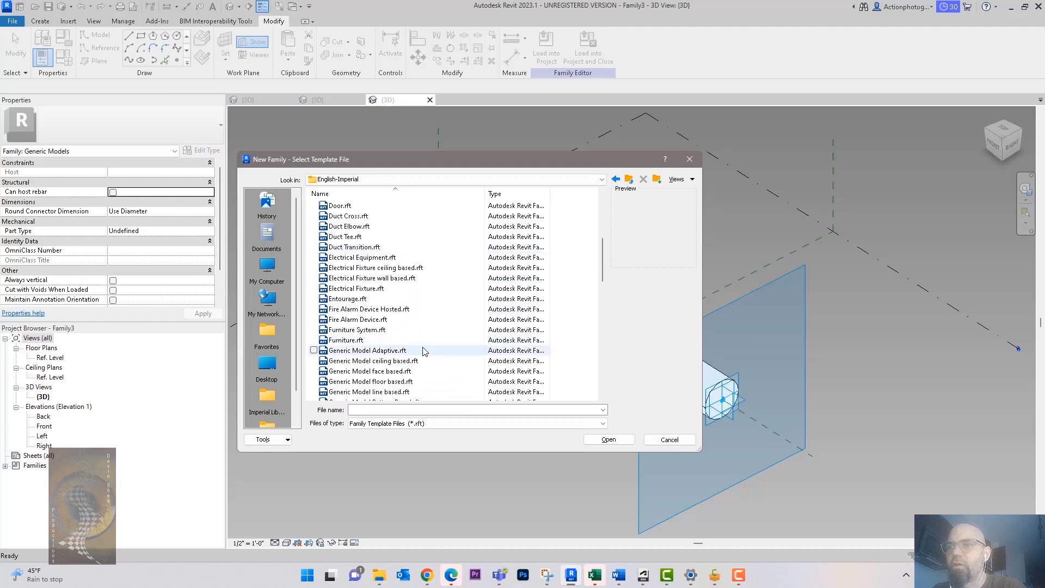
key(Escape)
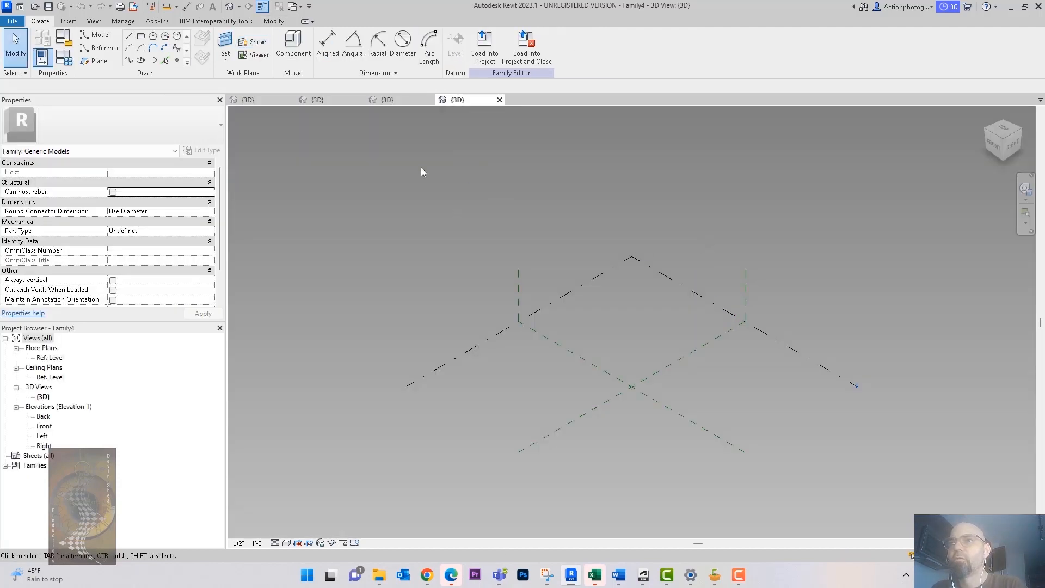
Place two reference points on the Ref. Level plan, one on each side of the Center (Left/Right) plane, in the plan's upper half.
double_click(52, 360)
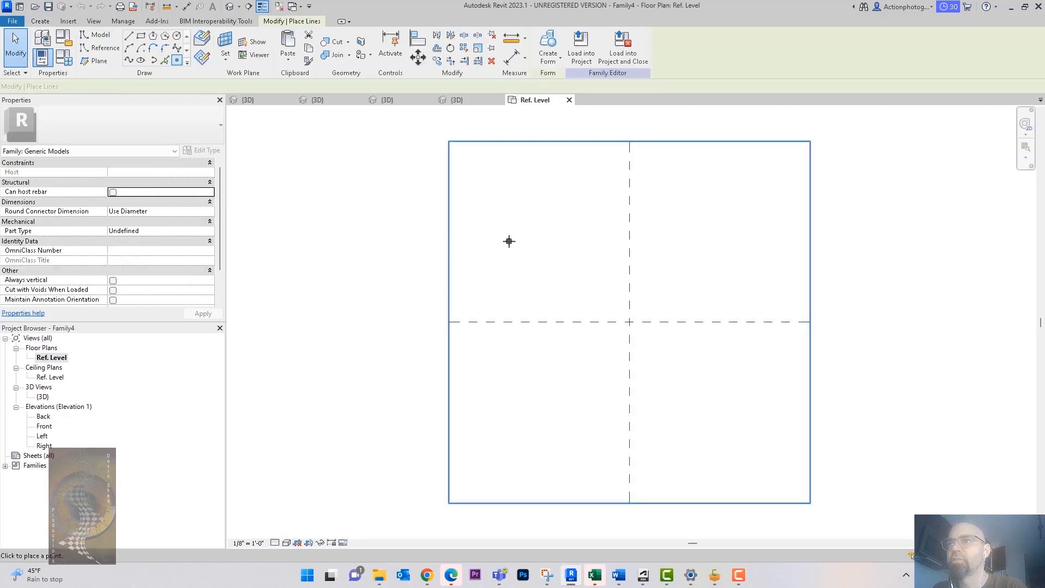
middle_drag(508, 242, 429, 265)
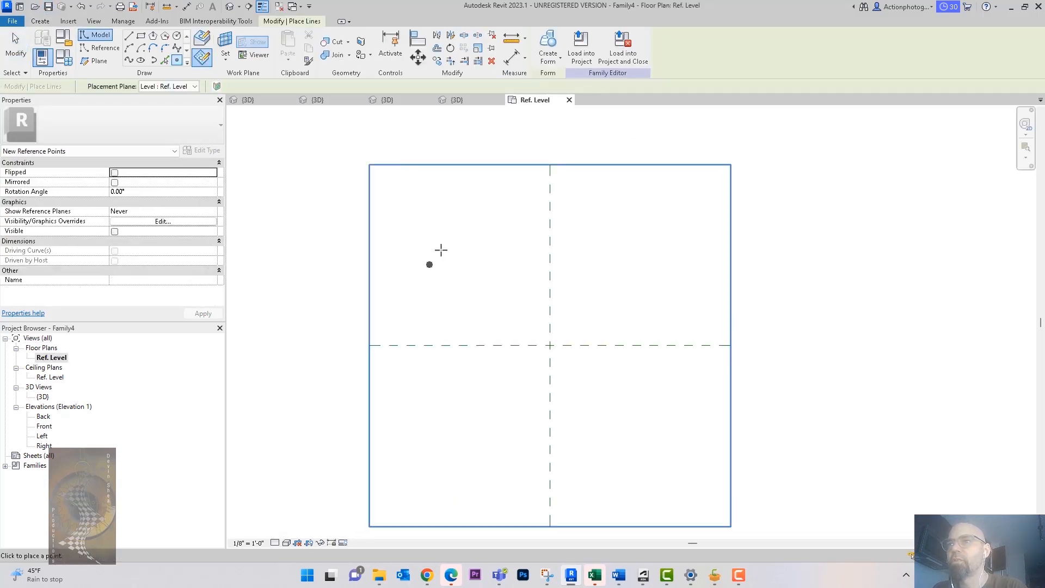
click(438, 210)
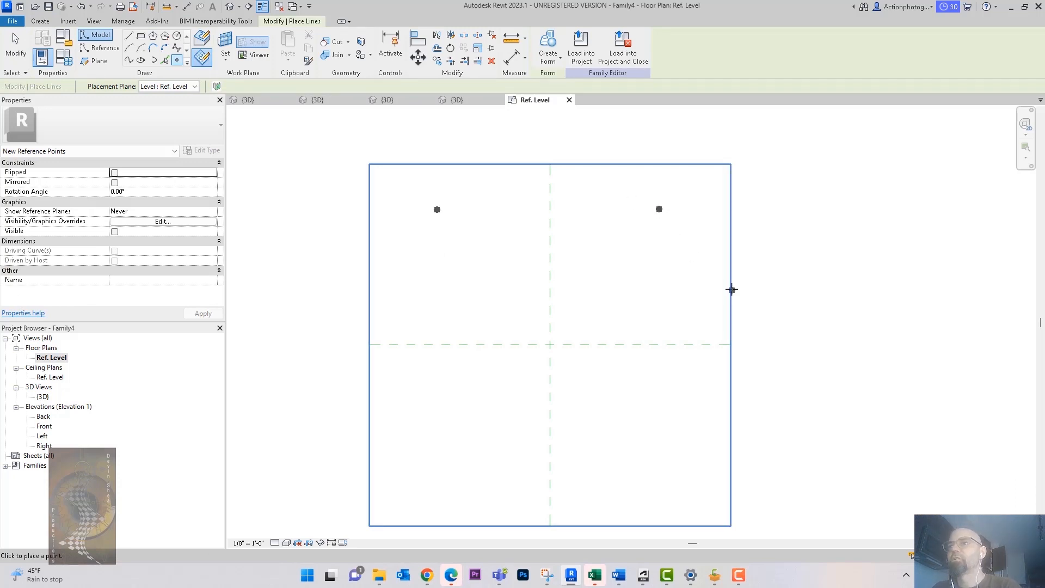
key(Escape)
key(Escape)
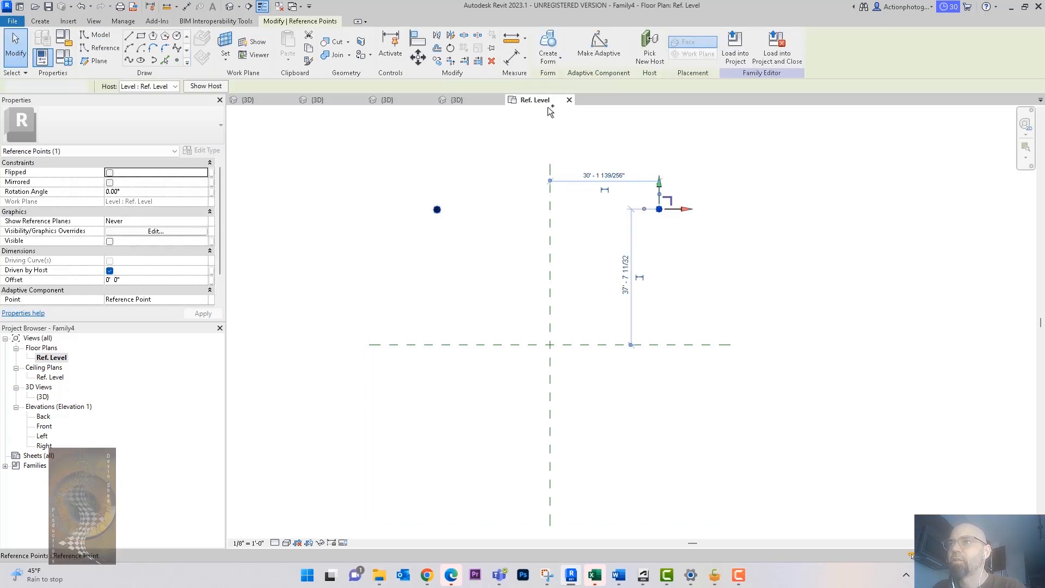
Make both reference points adaptive.
ctrl+click(437, 209)
click(599, 48)
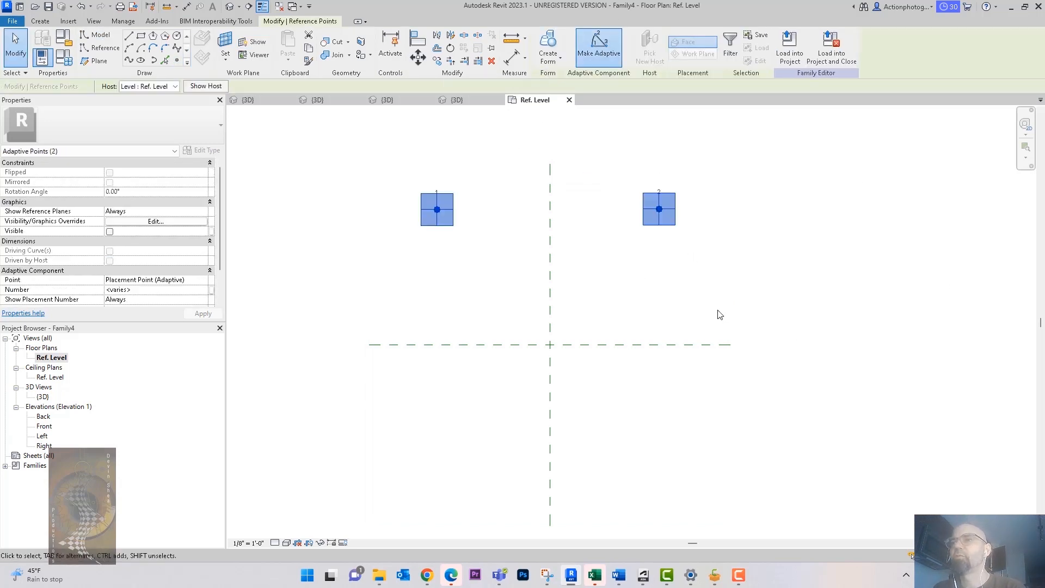
click(695, 310)
Align adaptive point 2 horizontally with adaptive point 1.
key(l)
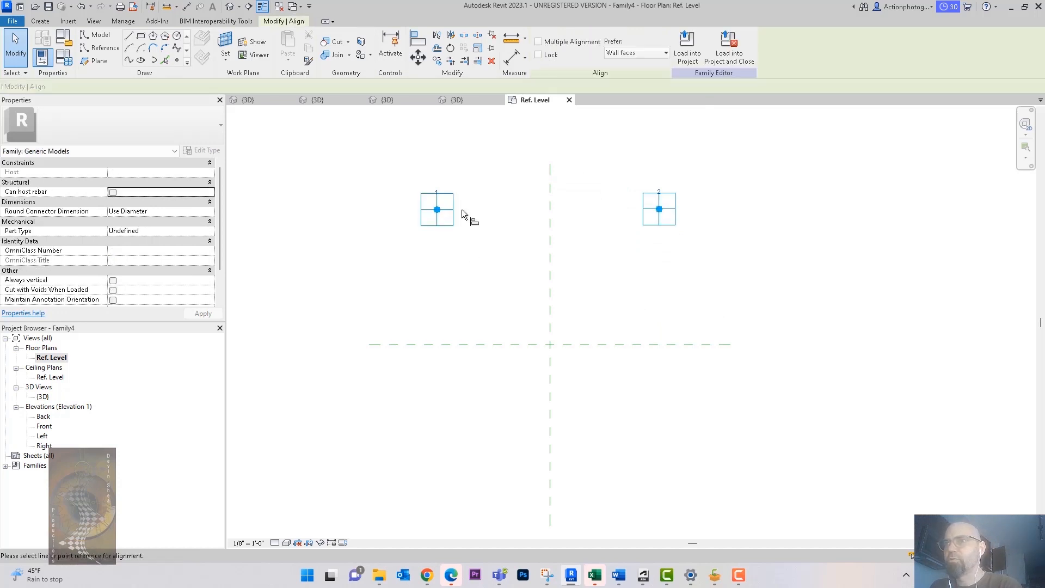
click(458, 210)
click(670, 212)
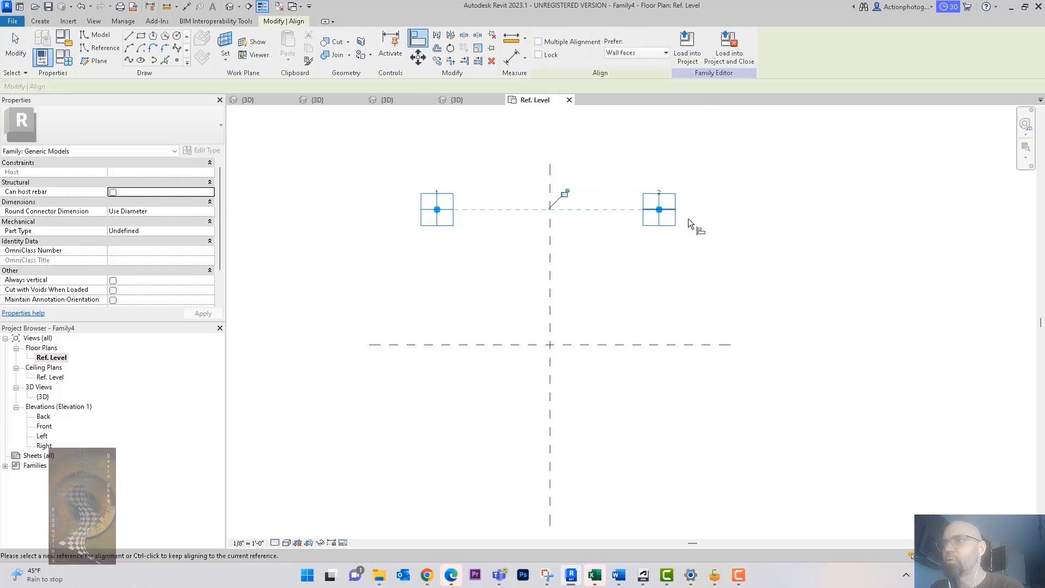
key(Escape)
key(Escape)
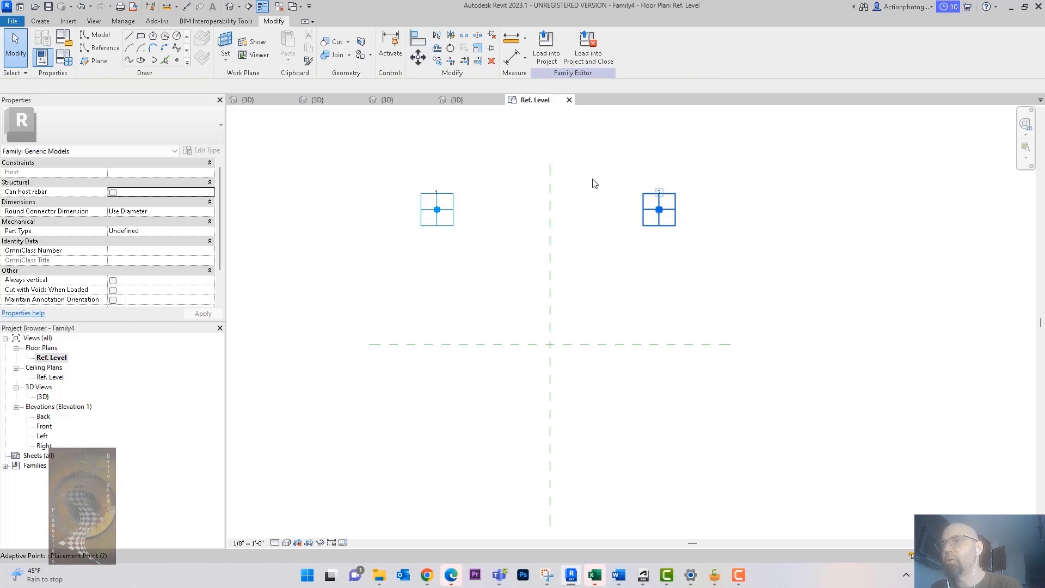
Try to mirror both adaptive points about the Center (Front/Back) reference plane.
click(659, 209)
ctrl+click(437, 210)
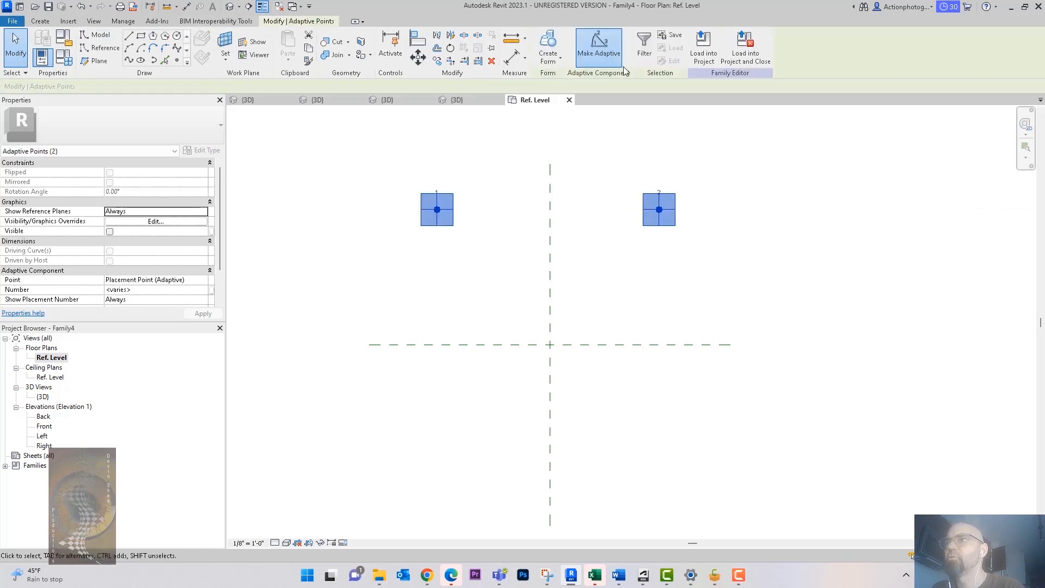
click(442, 37)
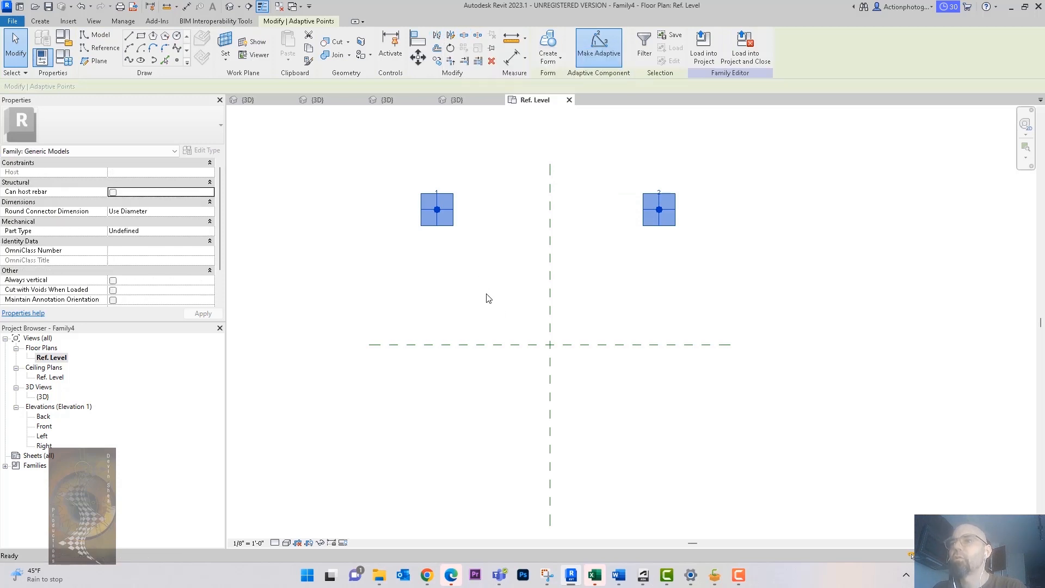
click(512, 349)
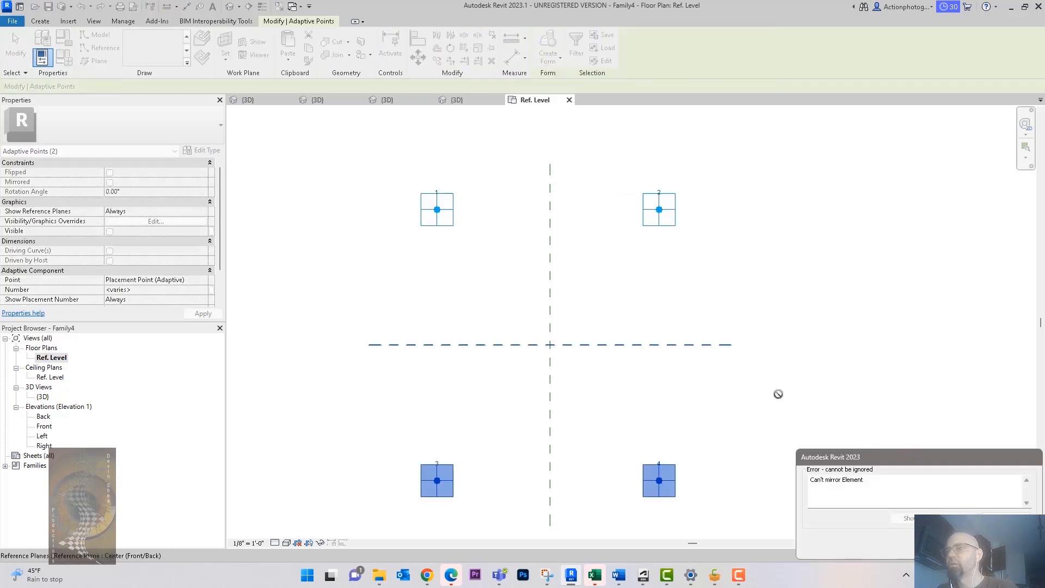
key(Escape)
key(Escape)
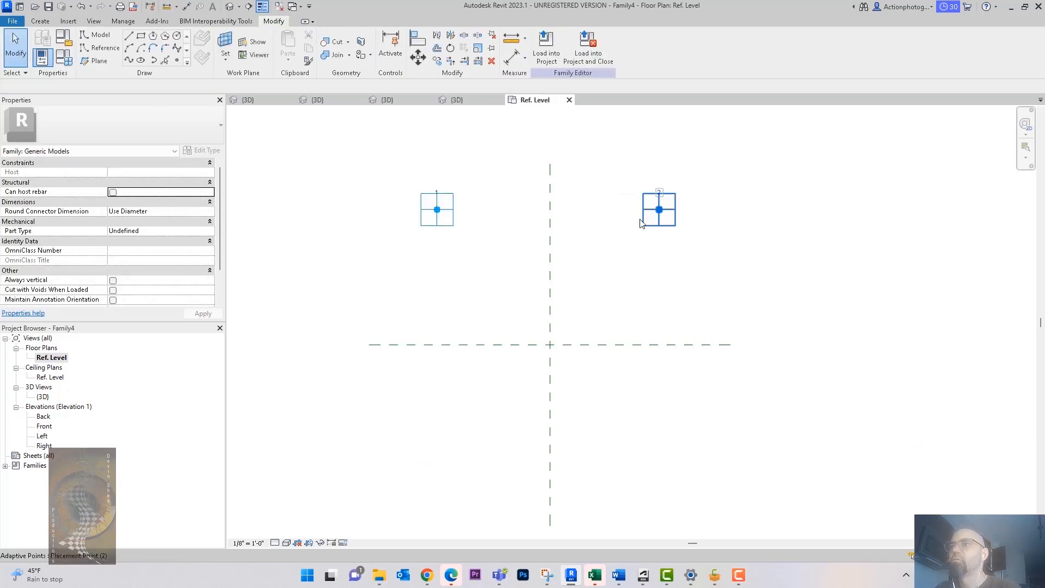
Copy adaptive points 1 and 2 straight down below the Center (Front/Back) plane to form a rectangular layout of four points.
click(659, 212)
ctrl+click(441, 220)
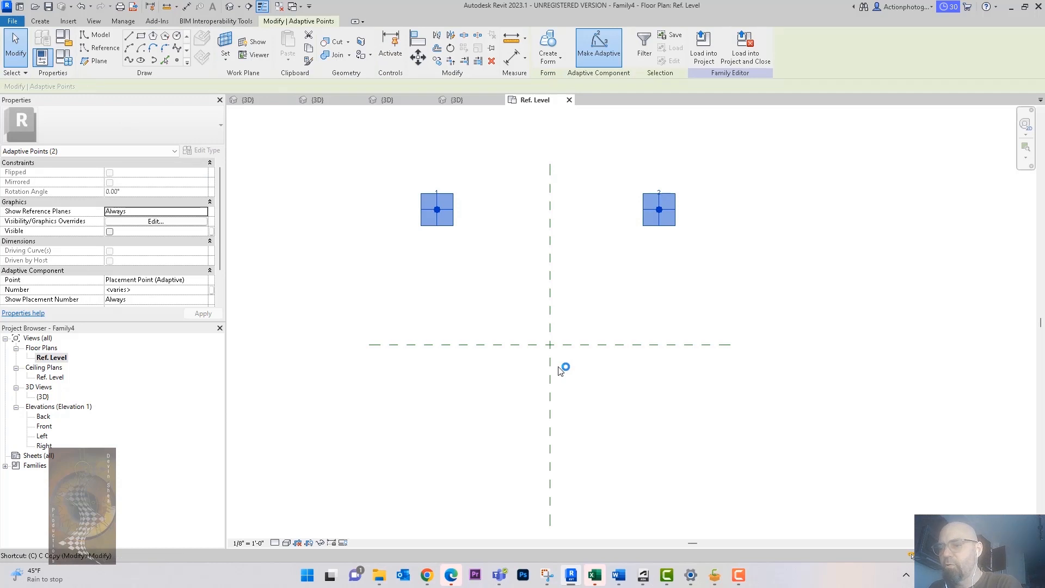
key(c)
key(o)
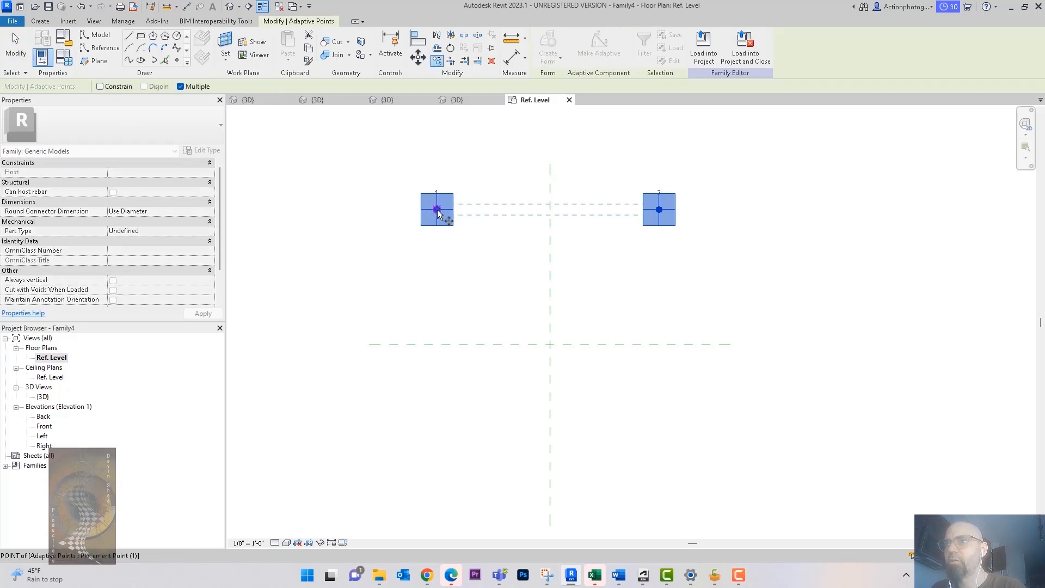
click(437, 210)
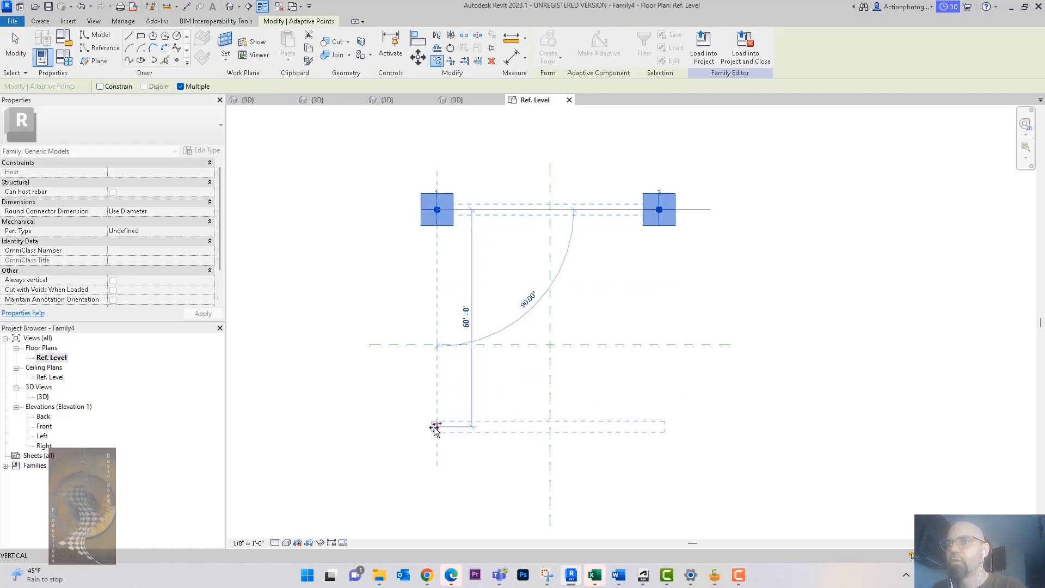
click(436, 445)
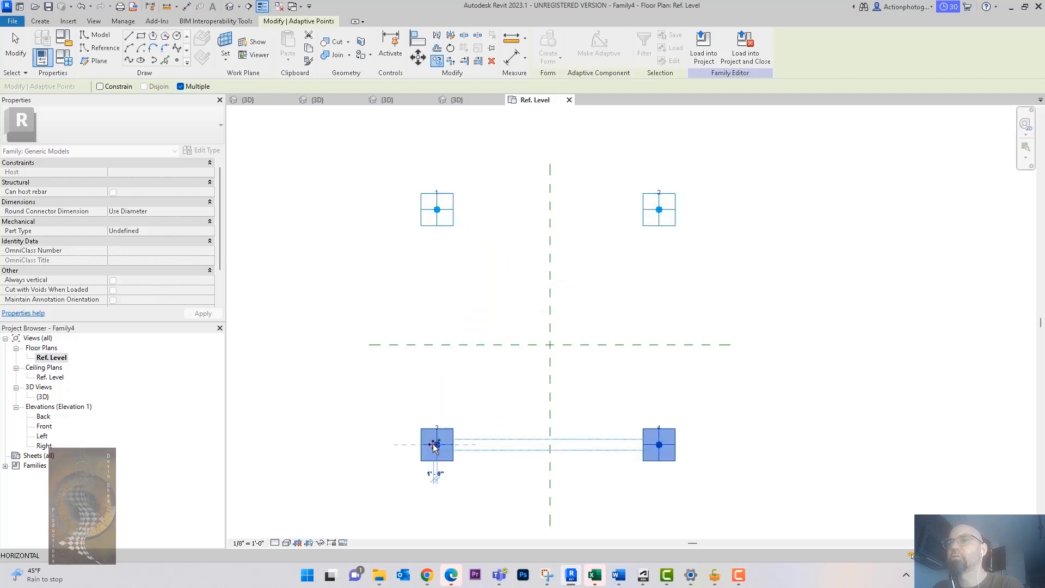
key(Escape)
key(Escape)
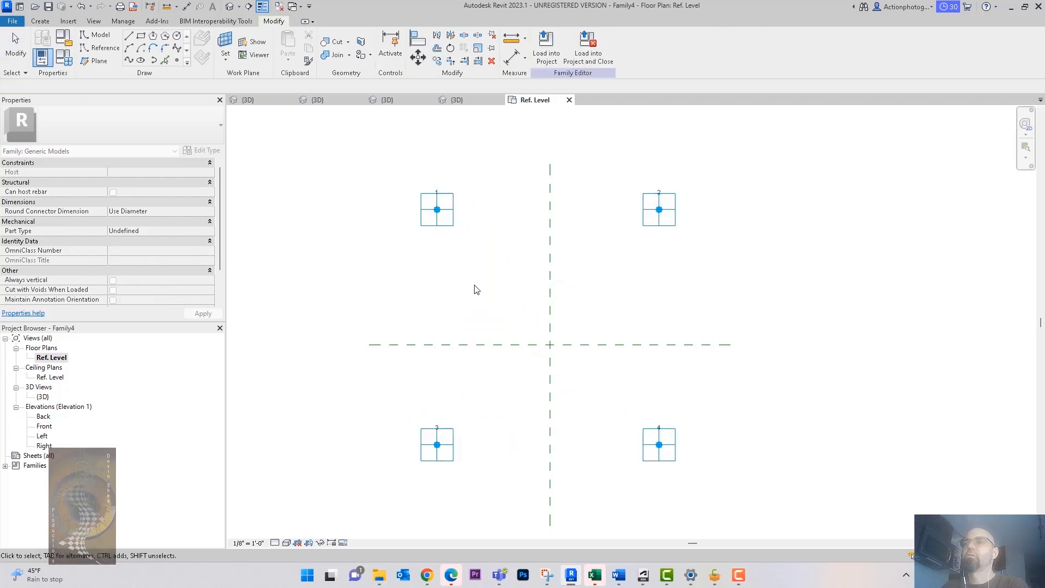
middle_drag(475, 289, 446, 279)
middle_drag(698, 285, 714, 303)
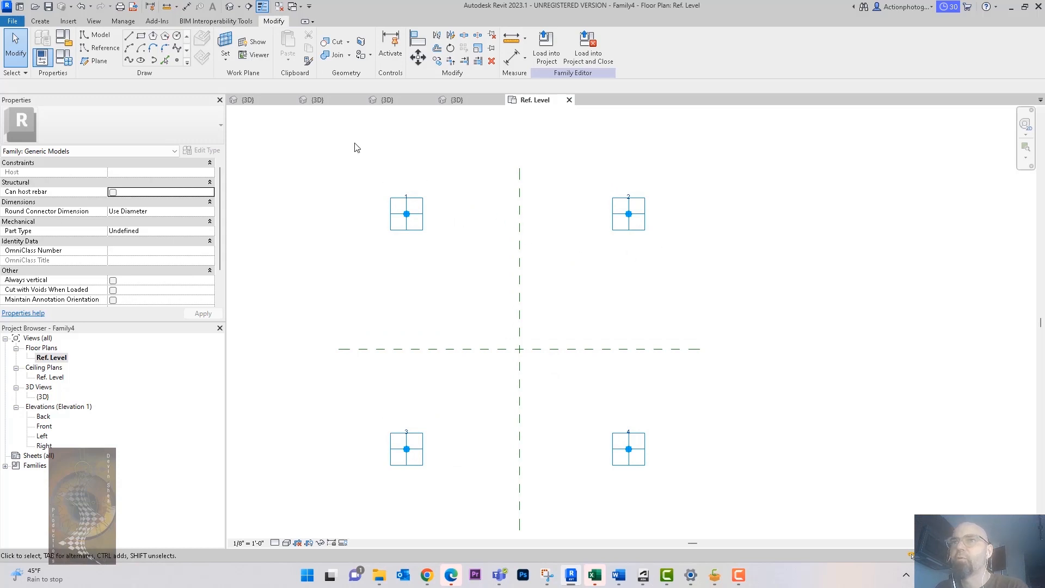
click(143, 37)
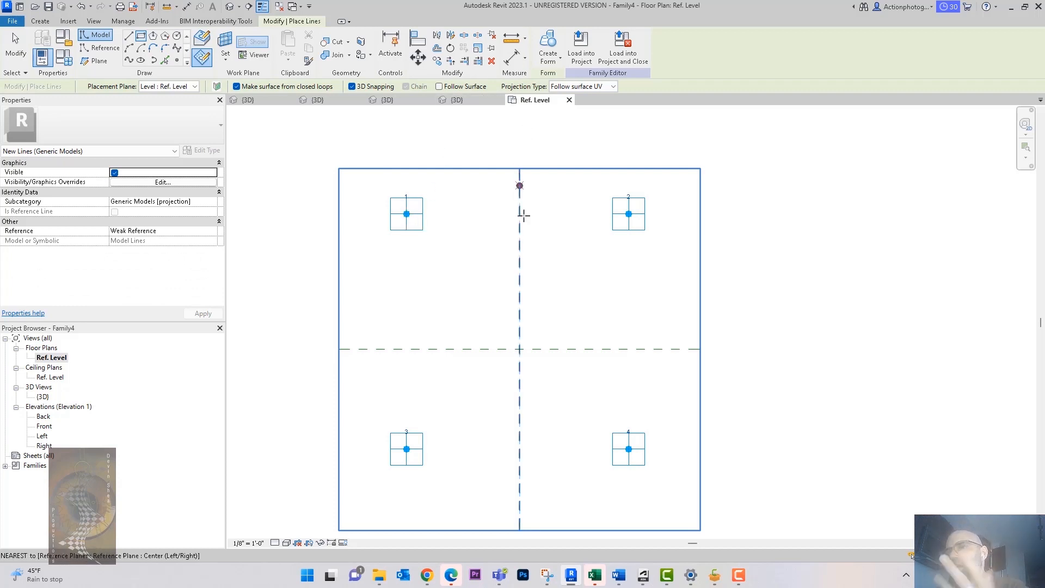
click(406, 213)
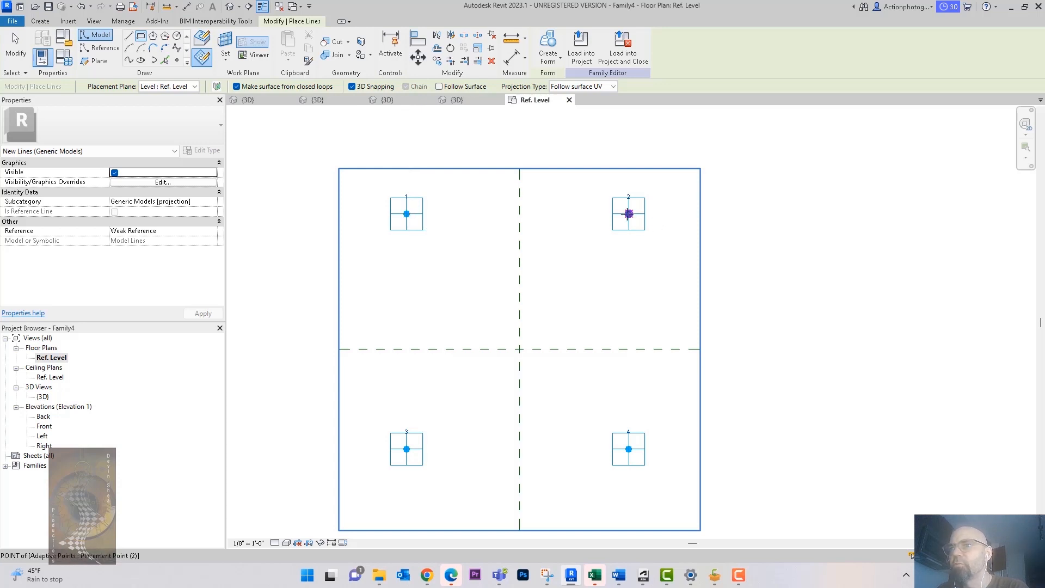
key(Escape)
key(Escape)
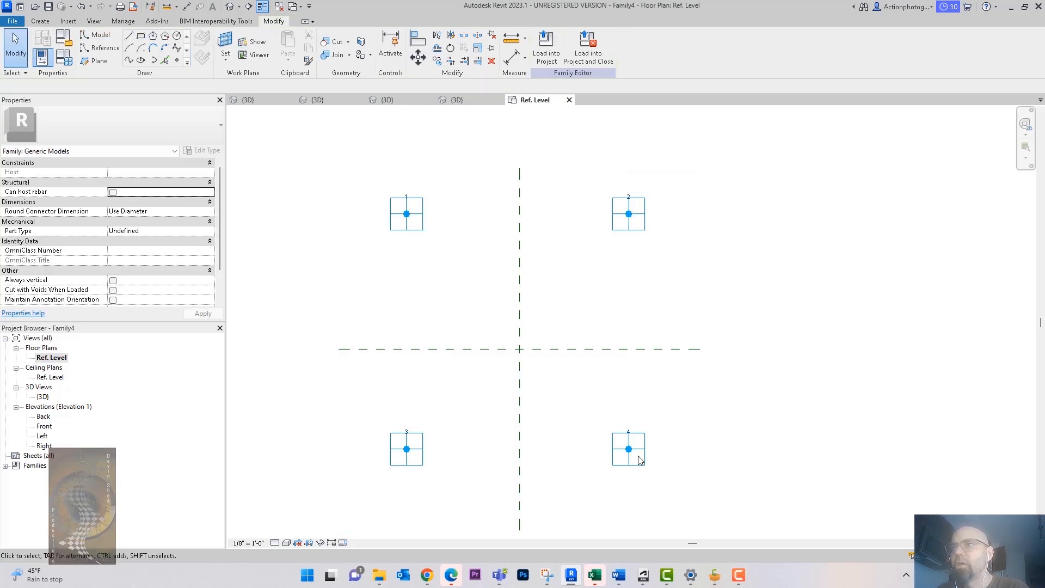
key(ctrl+z)
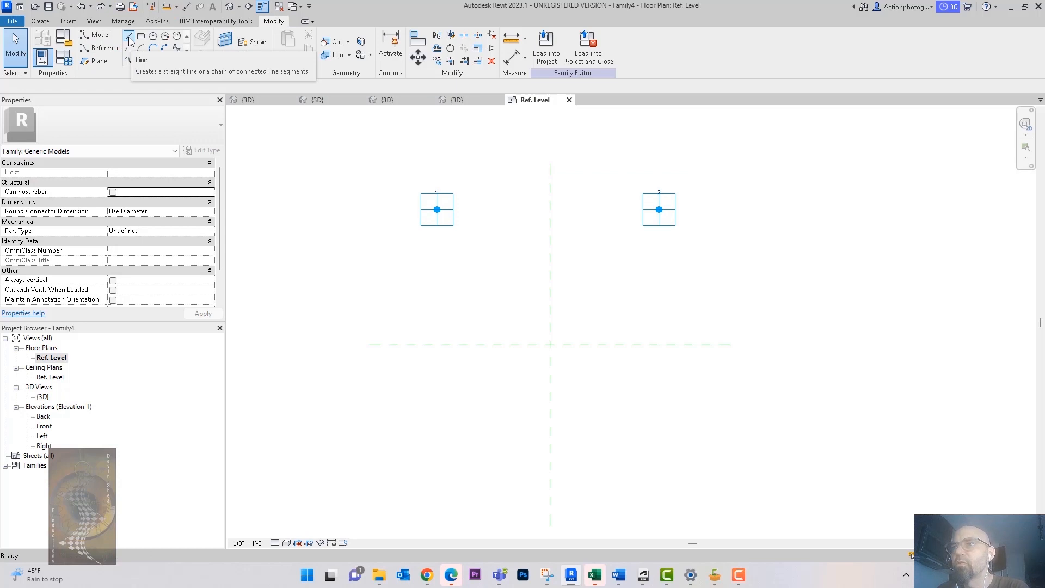
click(102, 8)
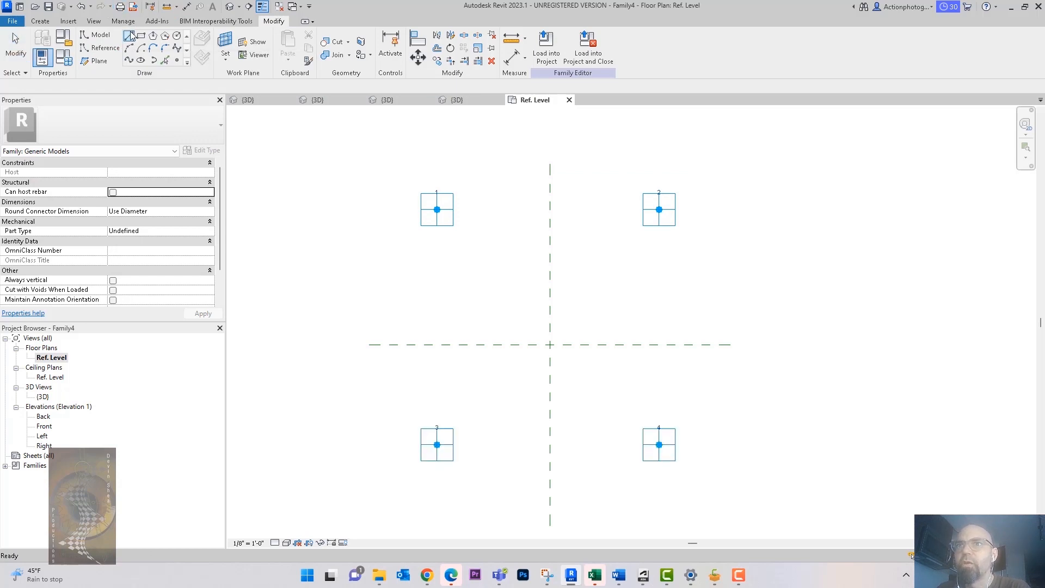
Draw a closed loop of model lines through adaptive points 1, 2, 4 and 3 back to point 1.
key(l)
key(i)
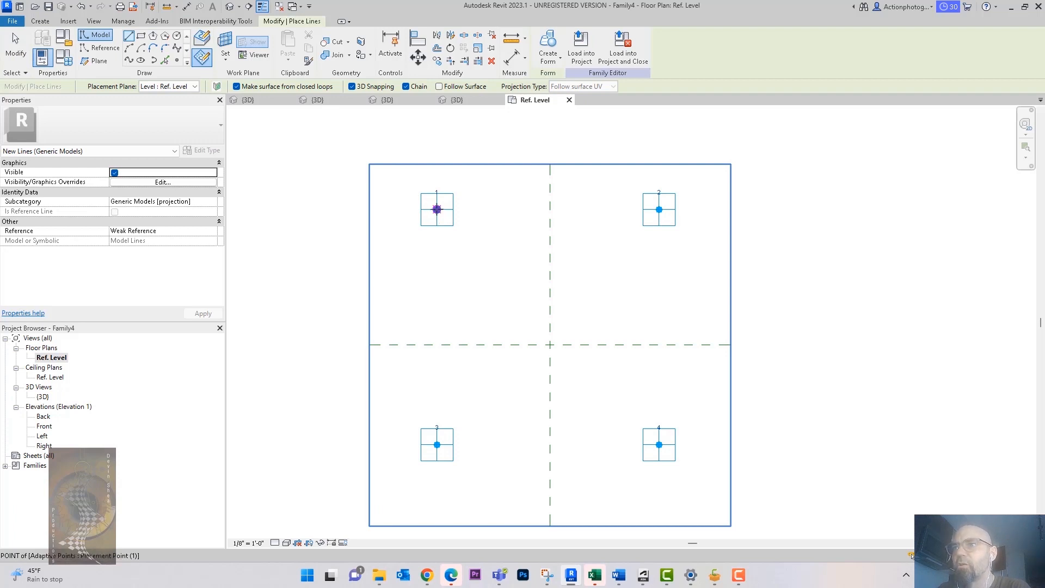
click(438, 210)
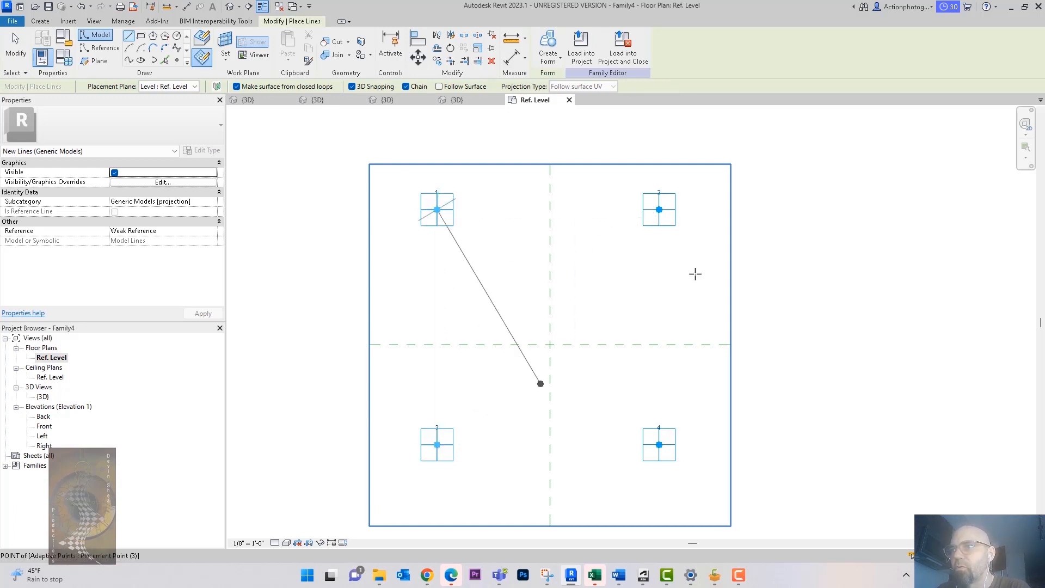
click(659, 209)
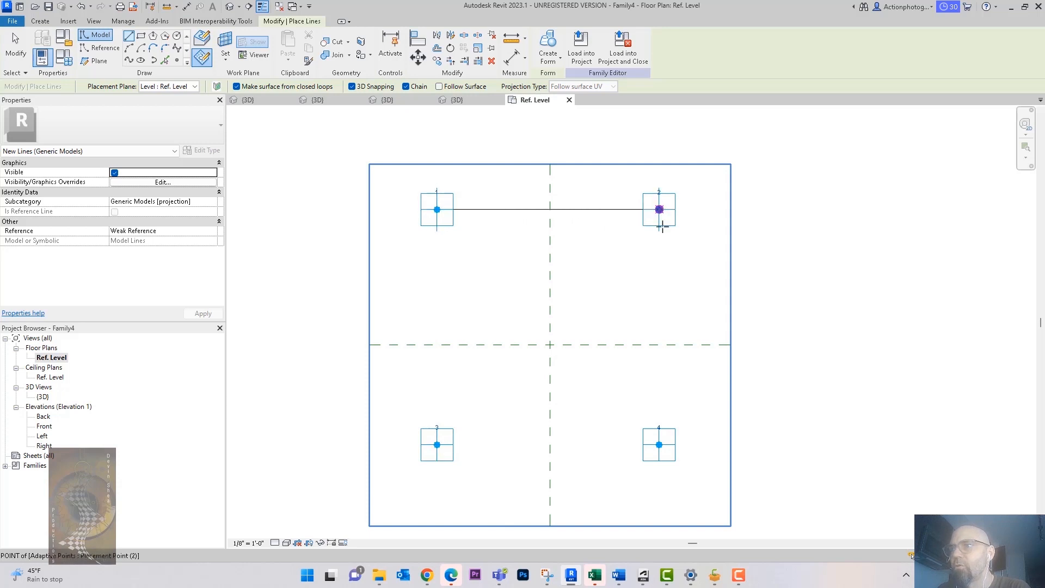
click(659, 444)
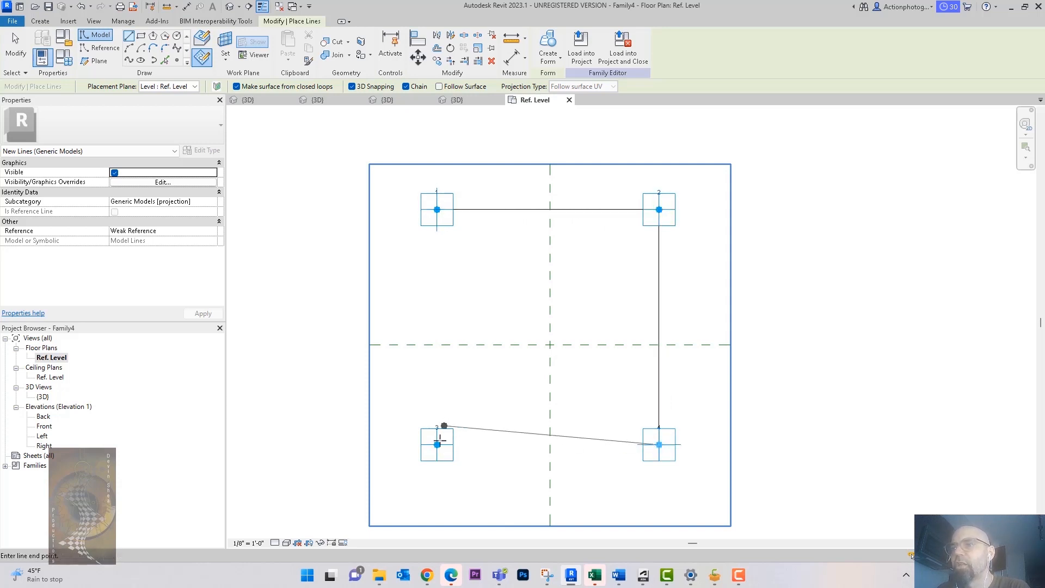
click(437, 445)
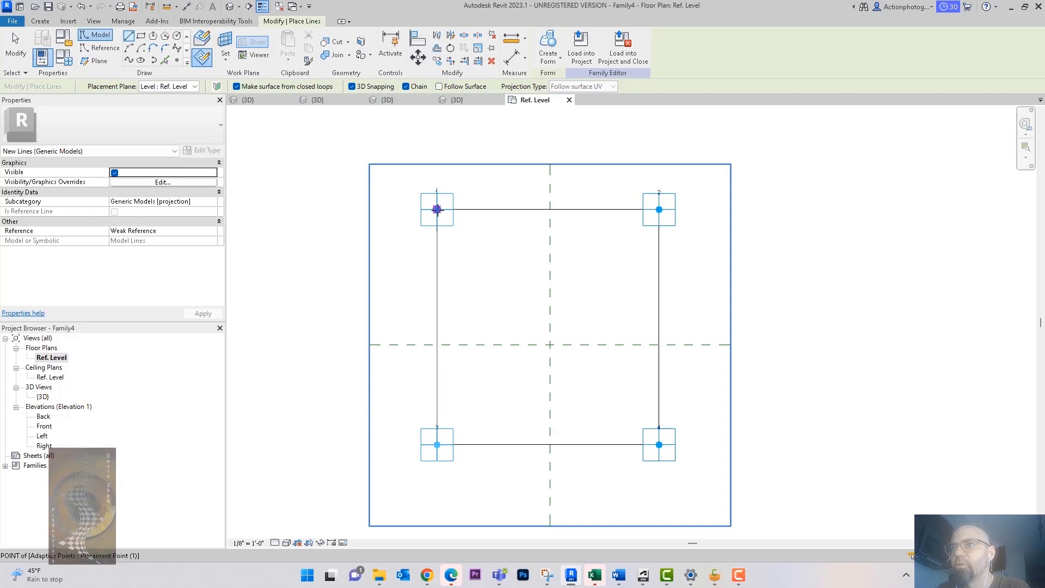
click(437, 209)
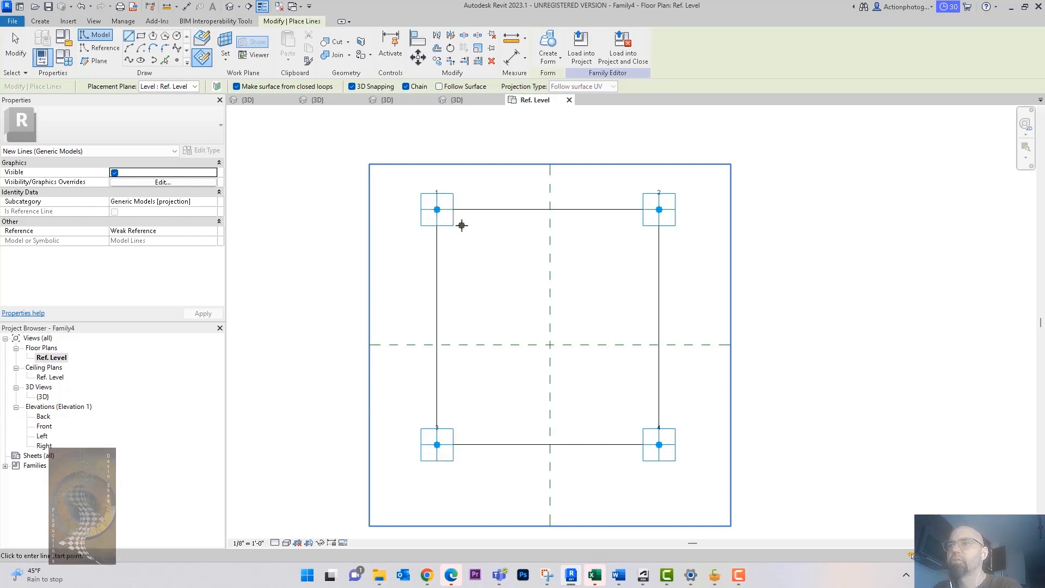
key(Escape)
key(Escape)
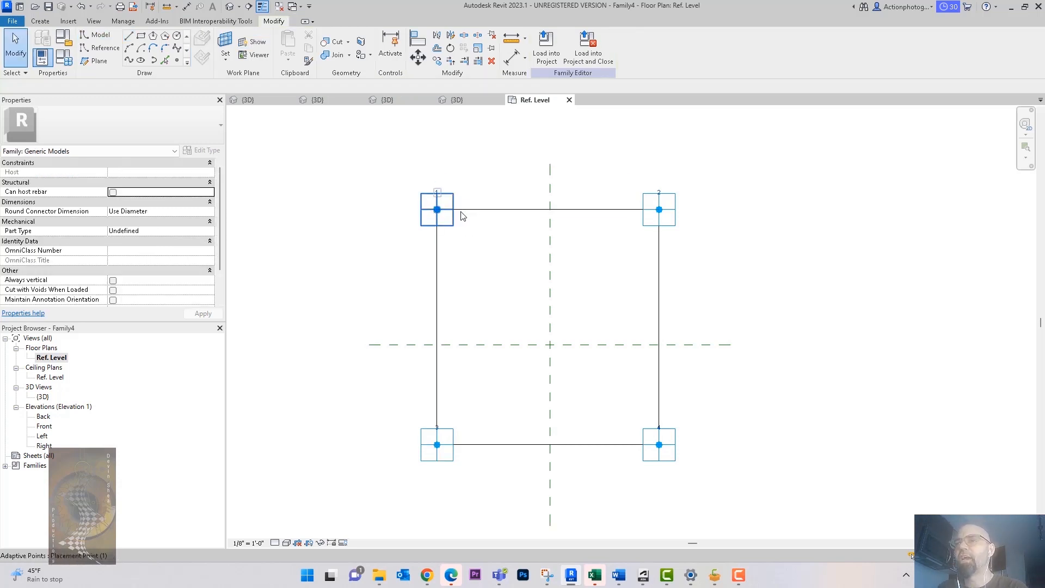
In the 3D view, create a solid form from the four-point surface, choosing the extruded box option.
click(230, 7)
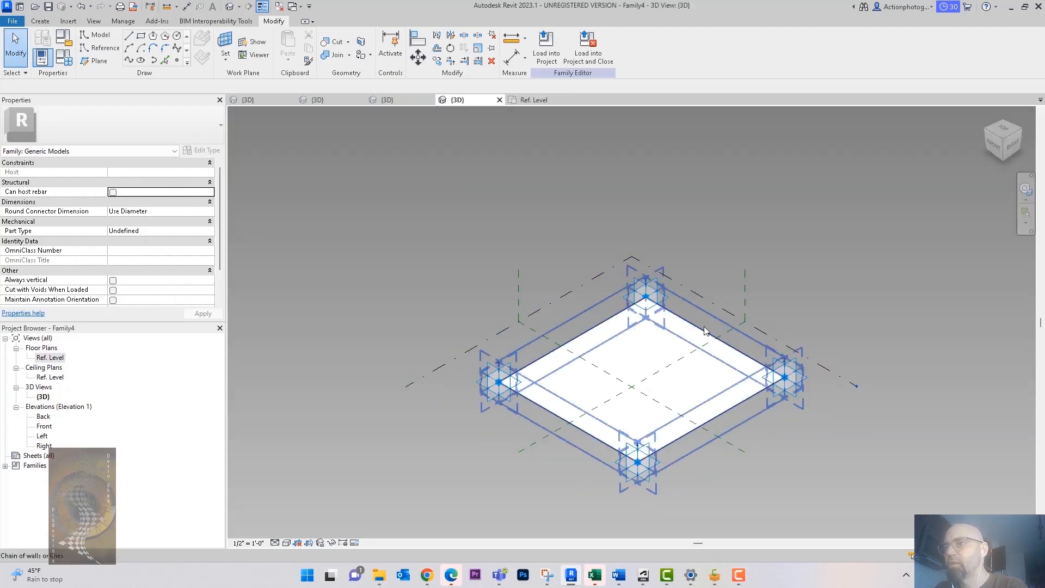
click(882, 355)
mouse_move(872, 321)
shift+middle_down()
mouse_move(847, 297)
mouse_move(877, 303)
mouse_move(861, 329)
shift+middle_up()
key(Escape)
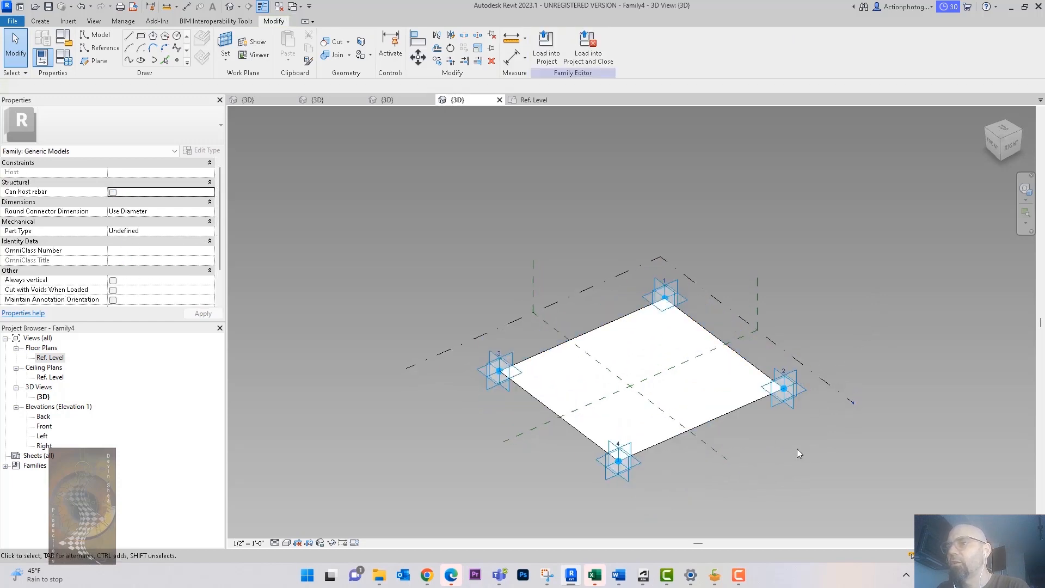
scroll(797, 448, up, 3)
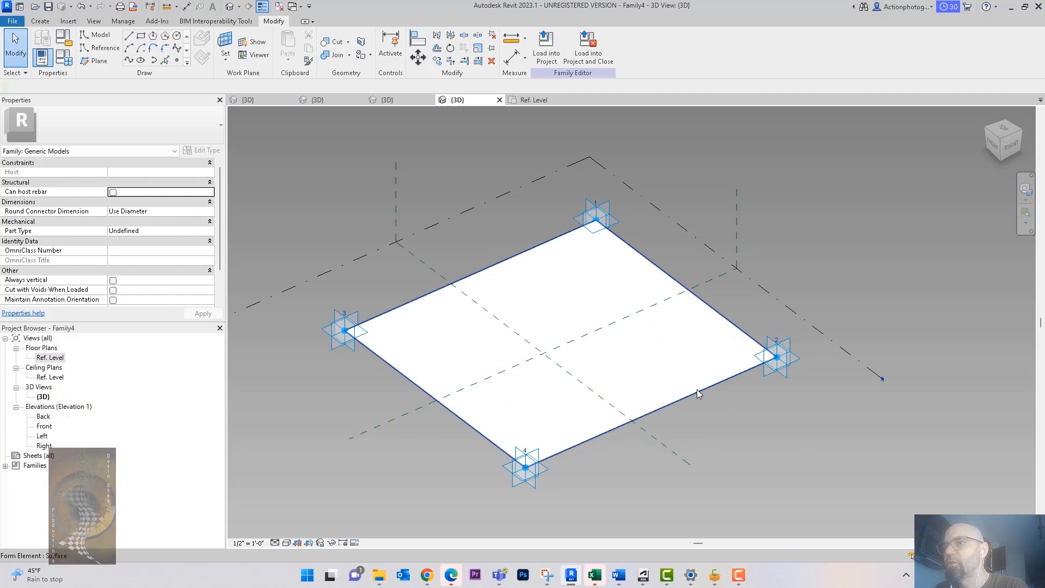
click(699, 393)
click(573, 57)
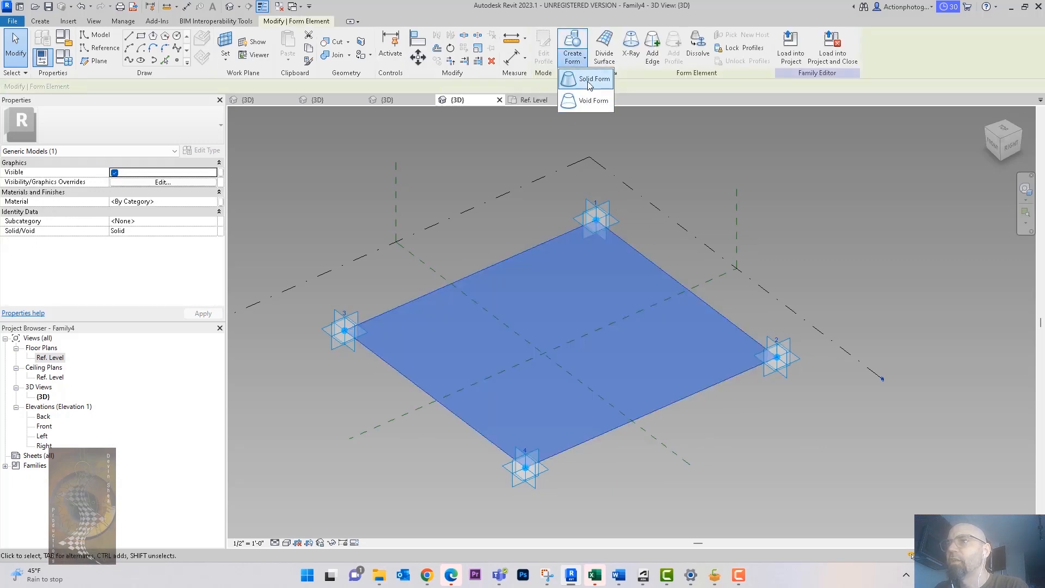
click(588, 80)
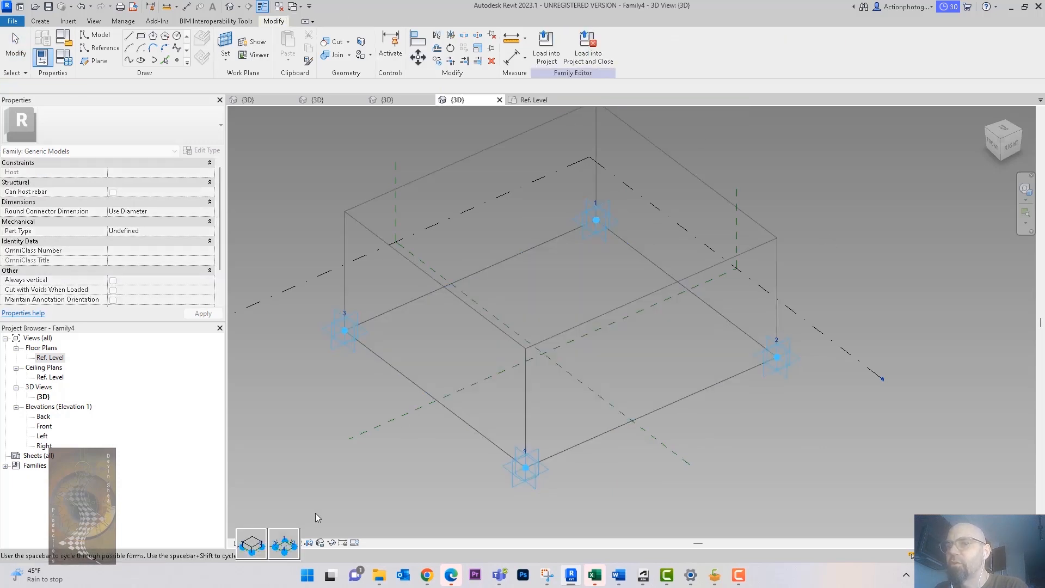
click(250, 545)
Lower the box's top face to a positive offset of about 9' 7 1/2".
shift+middle_drag(664, 448, 679, 429)
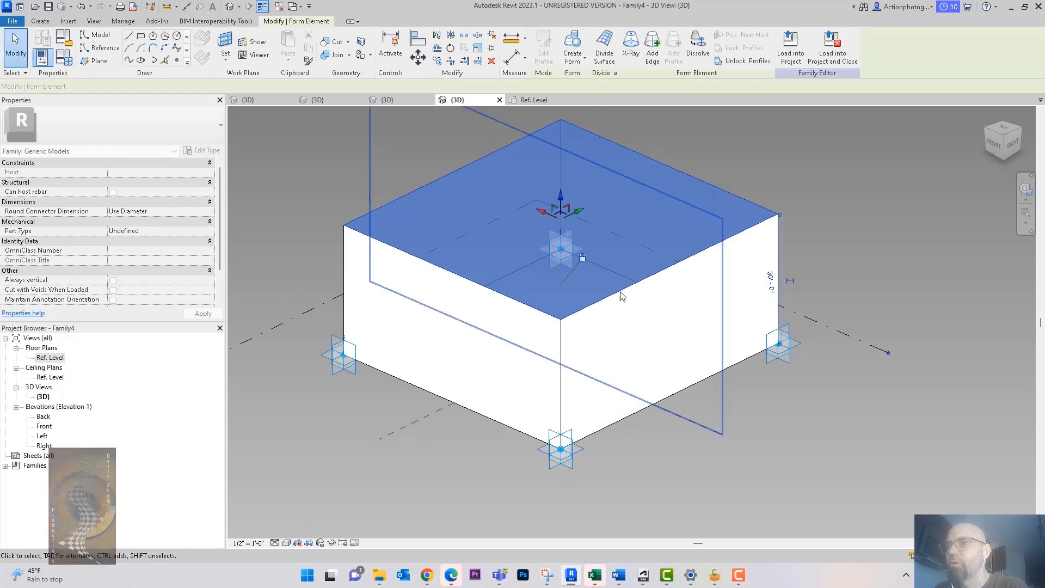
drag(562, 197, 570, 397)
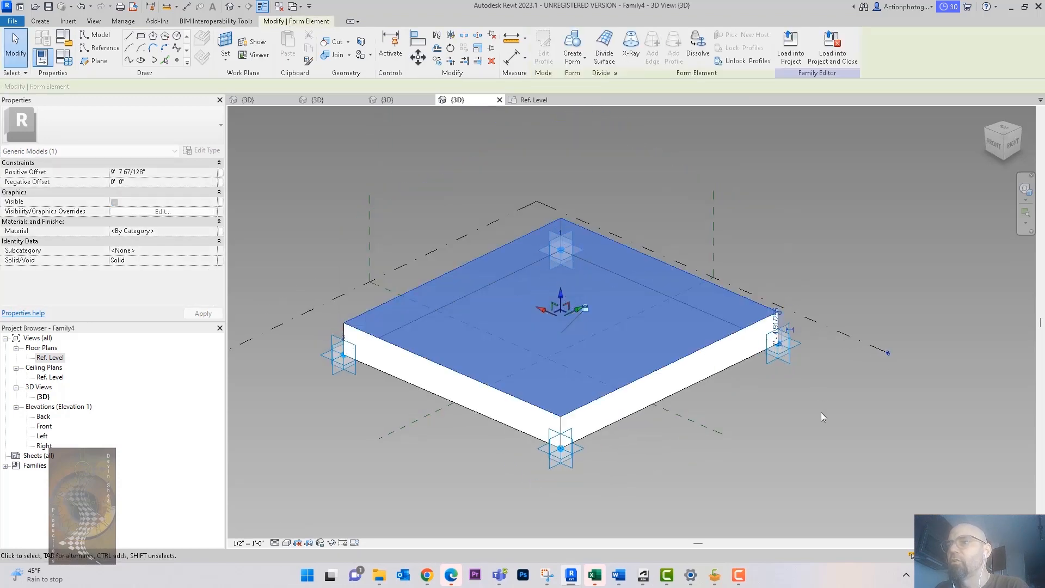
click(808, 452)
Load the four-point family into Project1 and place one instance by its four corner points on Level 1, beside the cylinder.
click(566, 65)
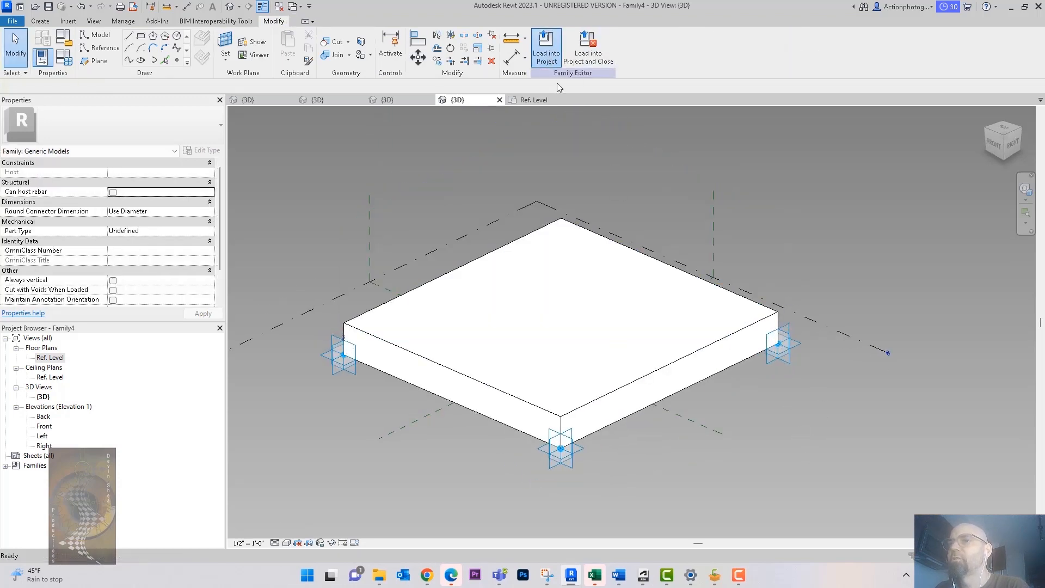
click(493, 367)
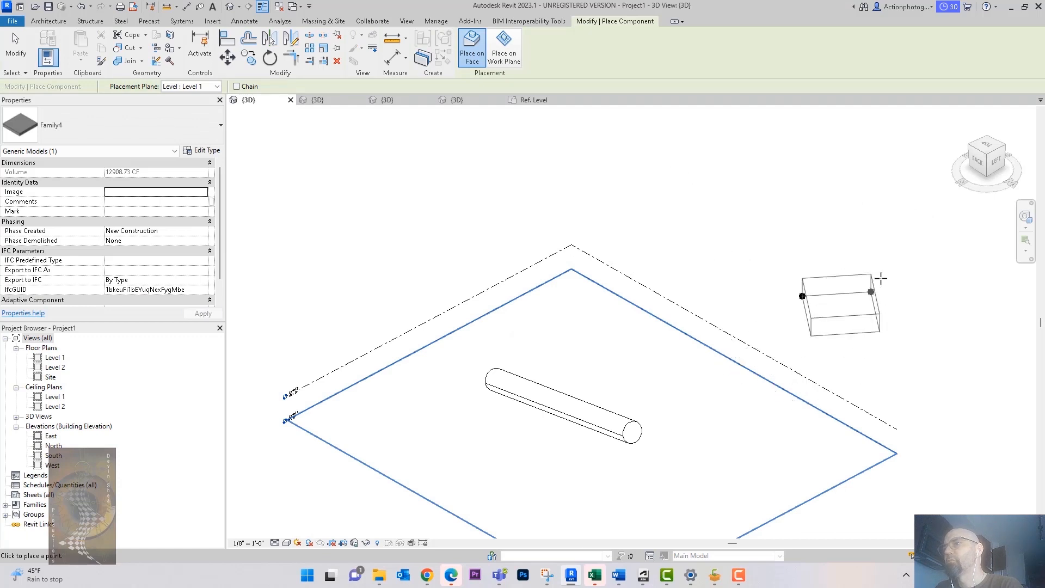
middle_drag(795, 285, 669, 264)
scroll(665, 256, down, 2)
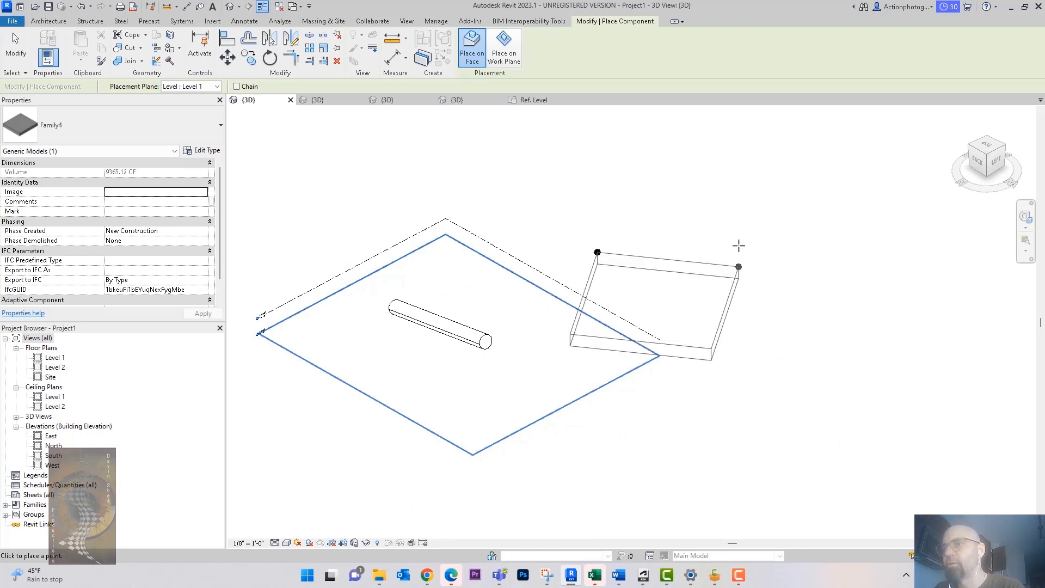
click(760, 210)
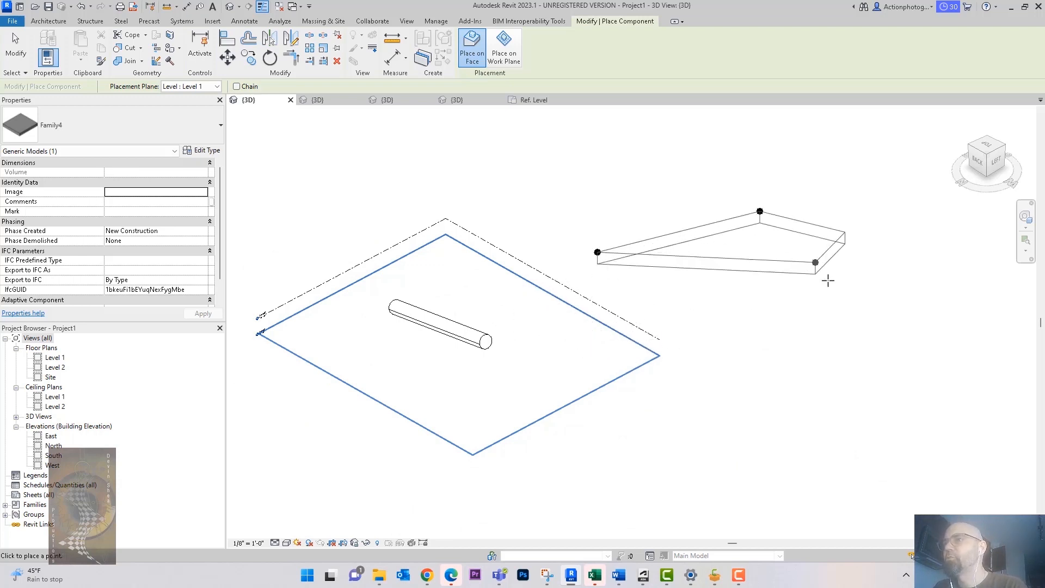
click(841, 347)
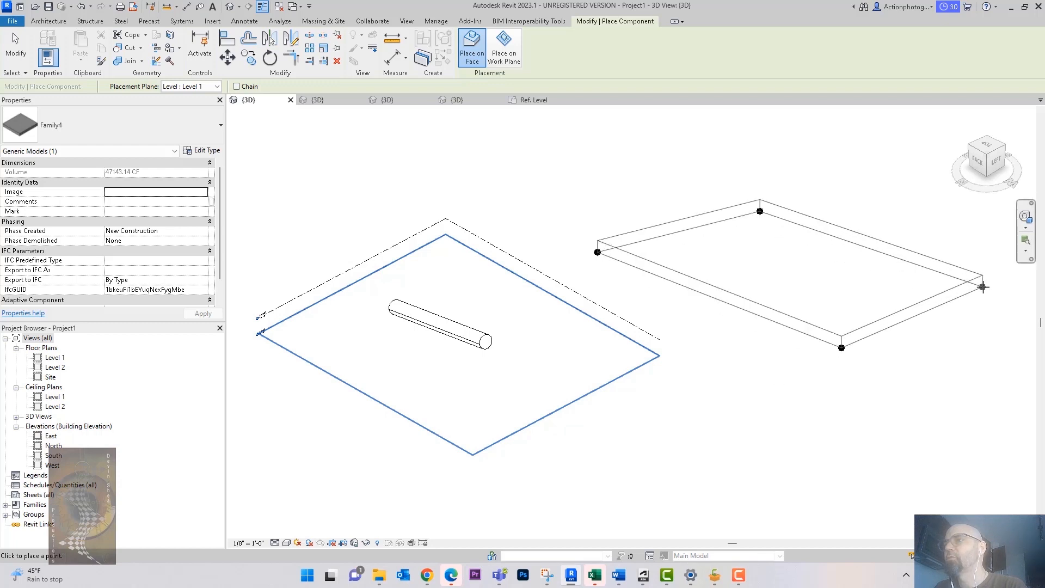
click(983, 279)
key(Escape)
key(Escape)
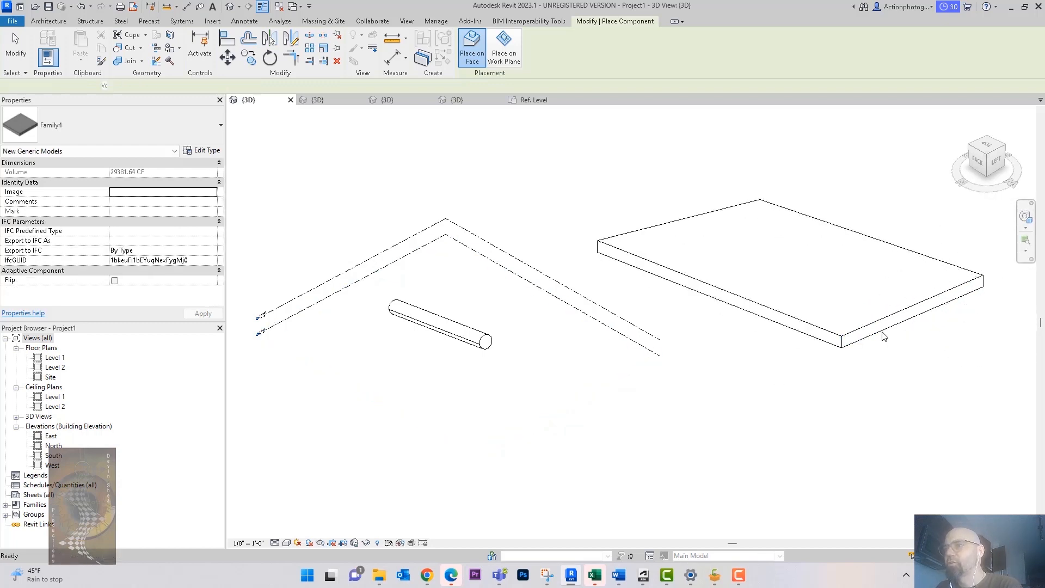
Select the placed slab's adaptive point 3 and pull it straight down to tilt that corner.
click(880, 325)
shift+middle_drag(885, 355, 879, 378)
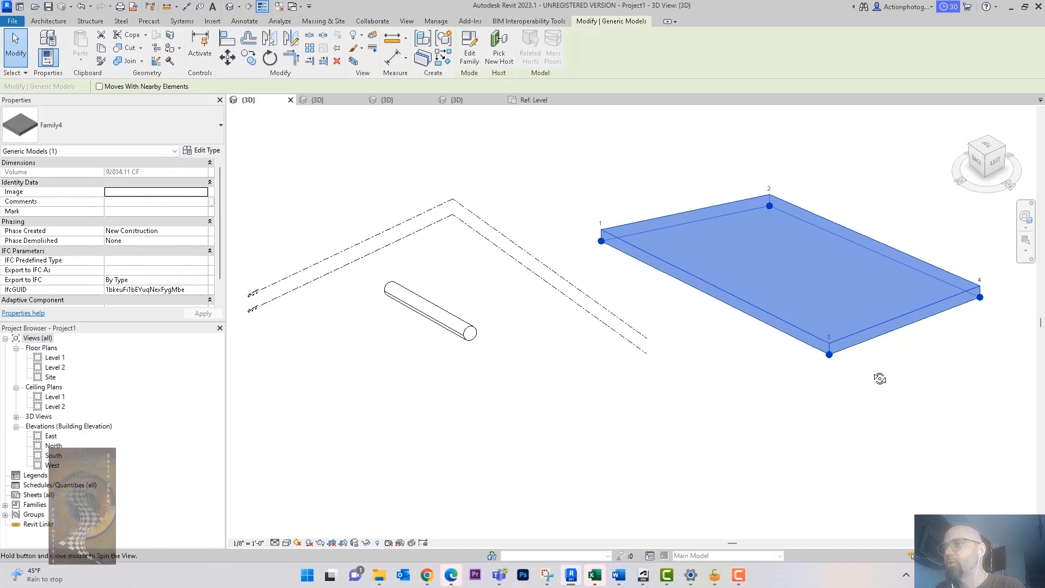
click(844, 367)
click(829, 355)
drag(830, 338, 831, 385)
shift+middle_drag(923, 411, 645, 335)
Select the slab's adaptive point 4 and move that corner down to an offset of about -21' 9".
click(733, 349)
mouse_move(786, 380)
shift+middle_down()
mouse_move(765, 388)
mouse_move(780, 381)
shift+middle_up()
click(808, 359)
click(773, 334)
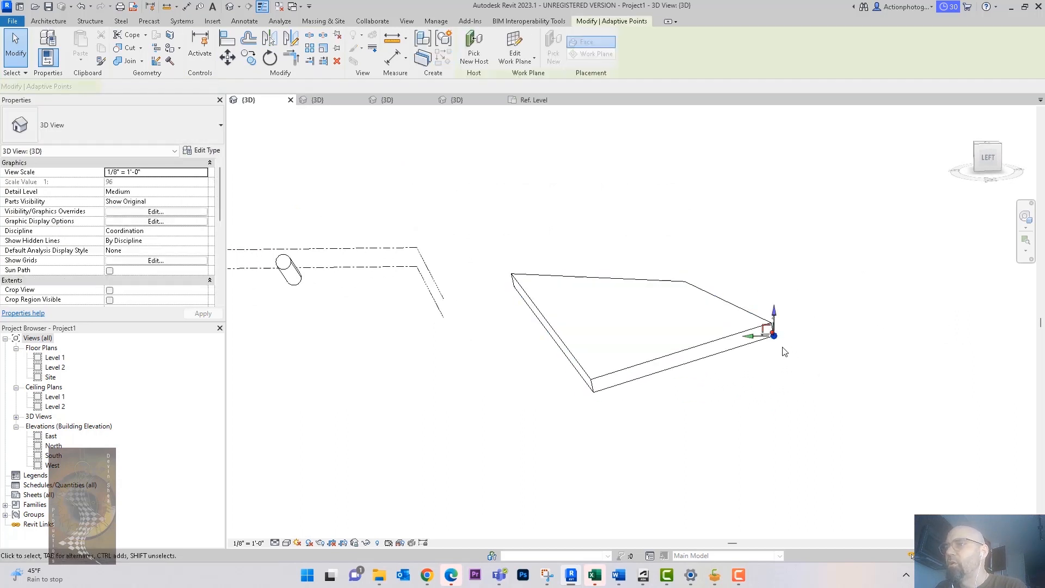
drag(779, 335, 842, 374)
shift+middle_drag(842, 374, 802, 308)
click(782, 269)
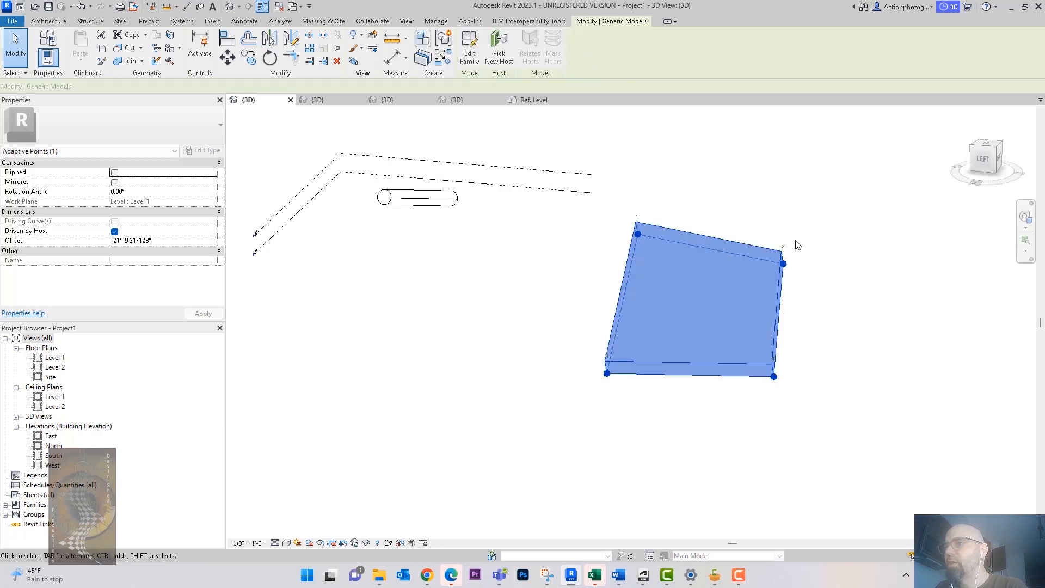
click(816, 283)
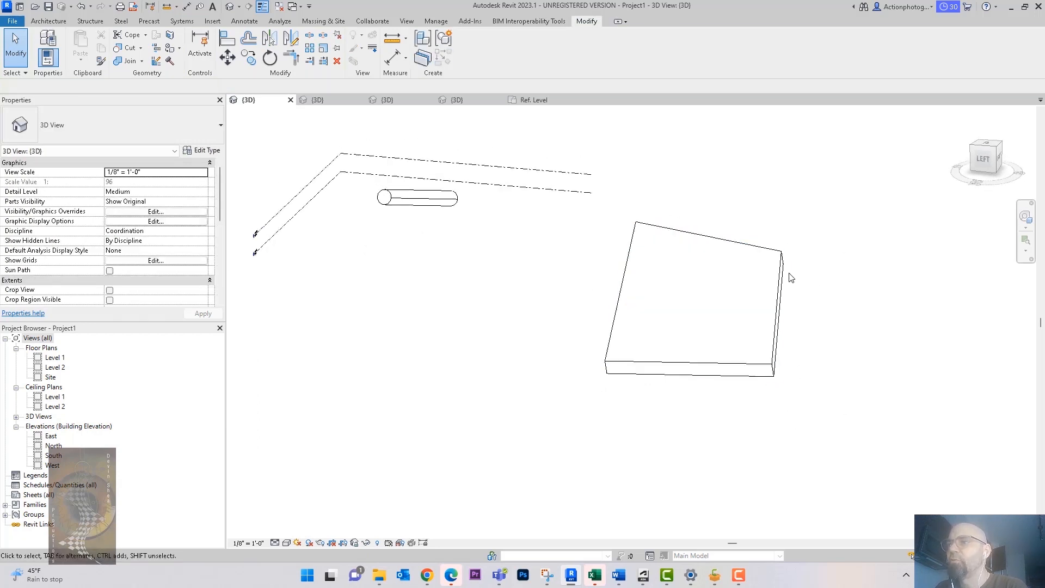
Examine the reshaped slab and its adaptive points from several angles, starting with point 2.
click(783, 263)
shift+middle_drag(765, 264, 700, 262)
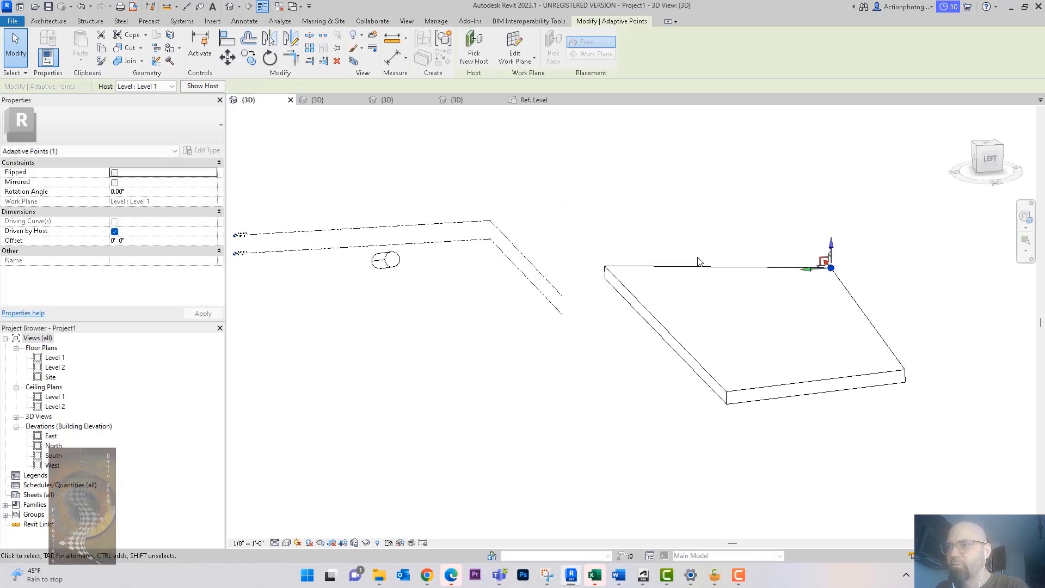
click(707, 275)
shift+middle_drag(644, 367, 595, 281)
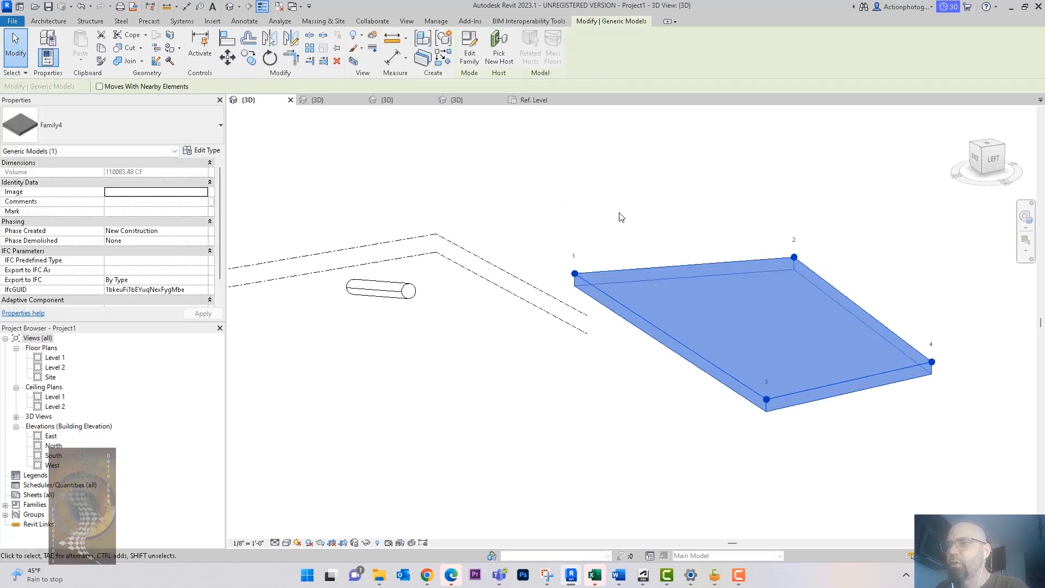
click(611, 271)
click(730, 369)
shift+middle_drag(730, 368, 706, 309)
click(670, 240)
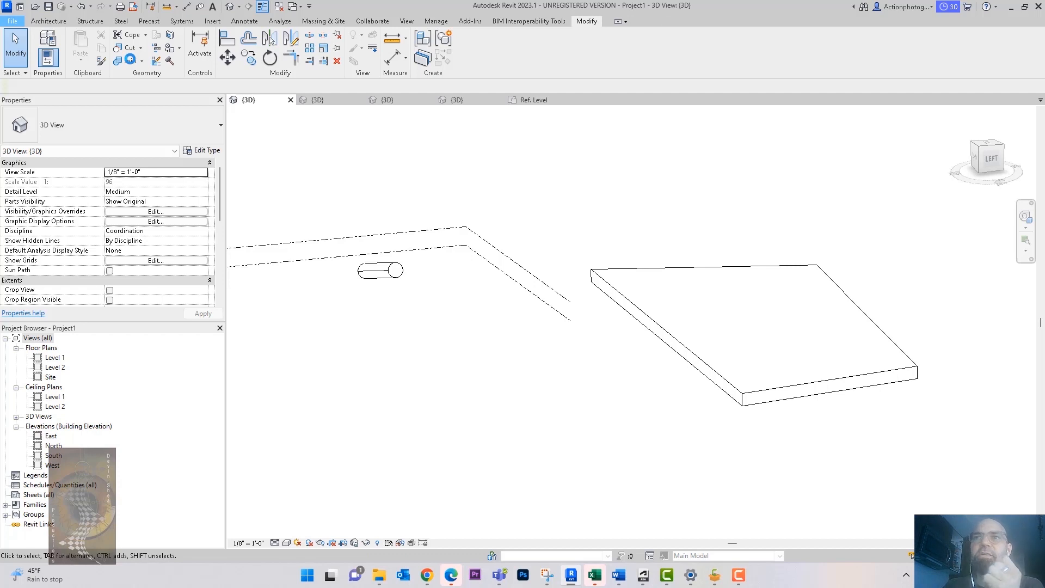
Create a new family from the Generic Model Adaptive.rft template in the English-Imperial folder.
click(12, 21)
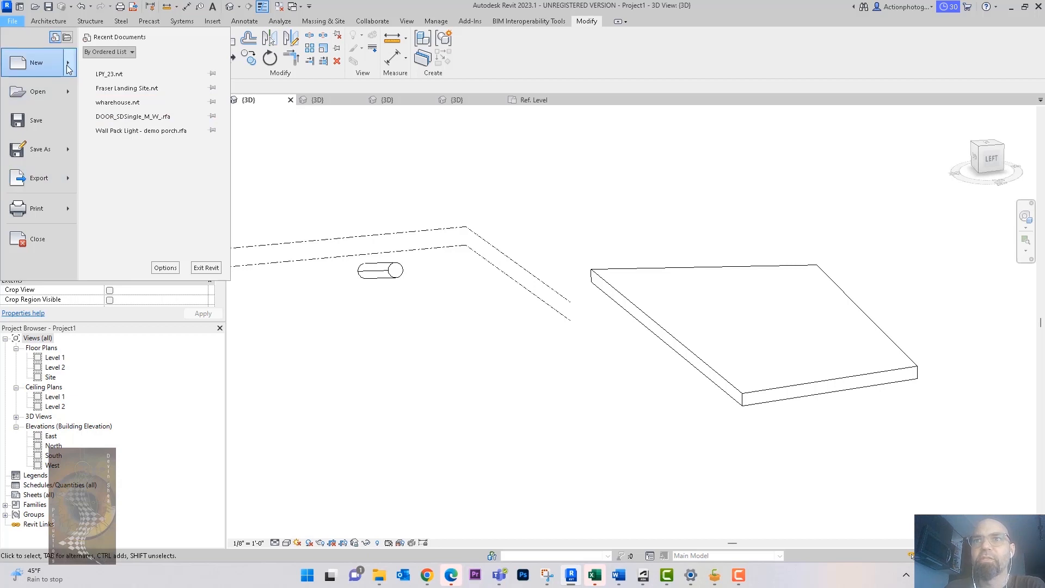
mouse_move(38, 62)
click(125, 101)
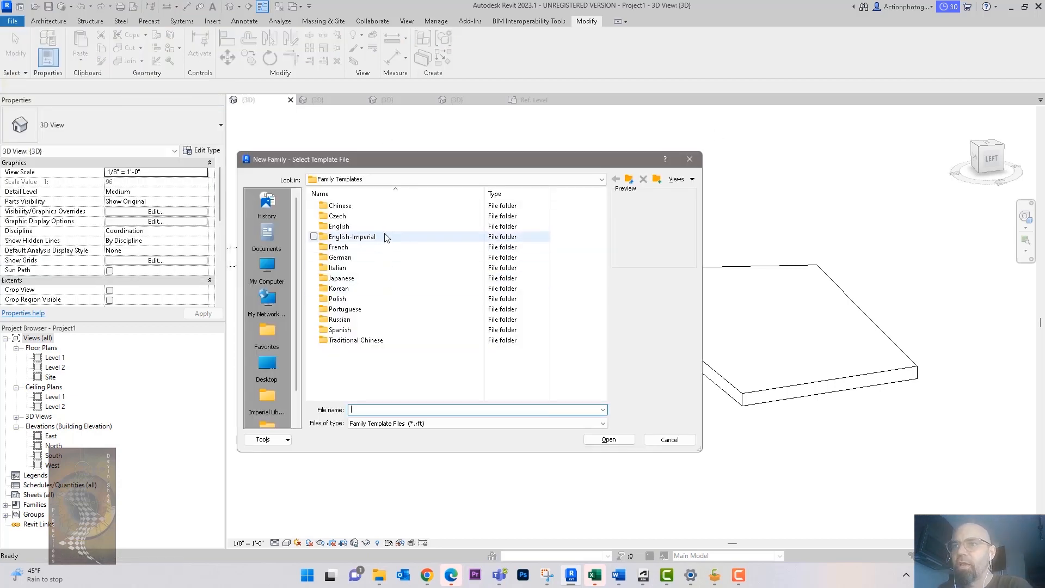
double_click(386, 238)
scroll(404, 299, down, 8)
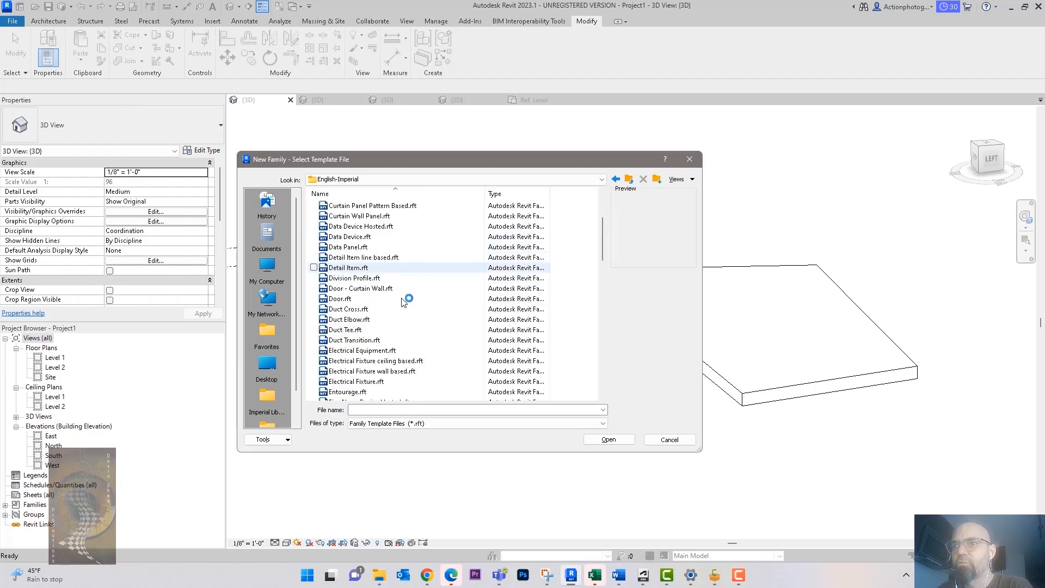
scroll(420, 326, down, 2)
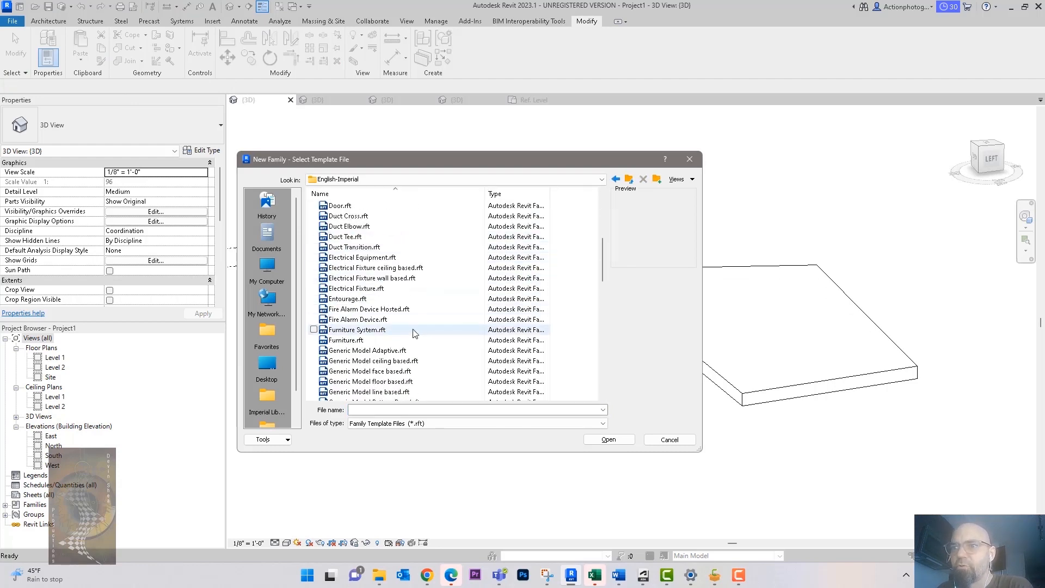
click(424, 351)
double_click(424, 353)
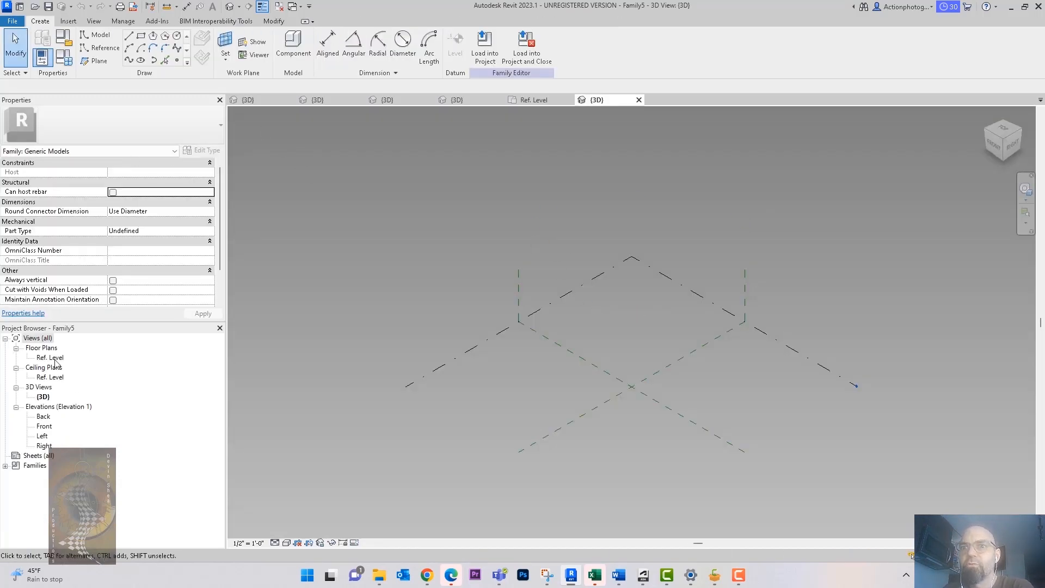
On the Ref. Level floor plan, place a reference point in the upper-left quadrant between the center reference planes.
double_click(55, 359)
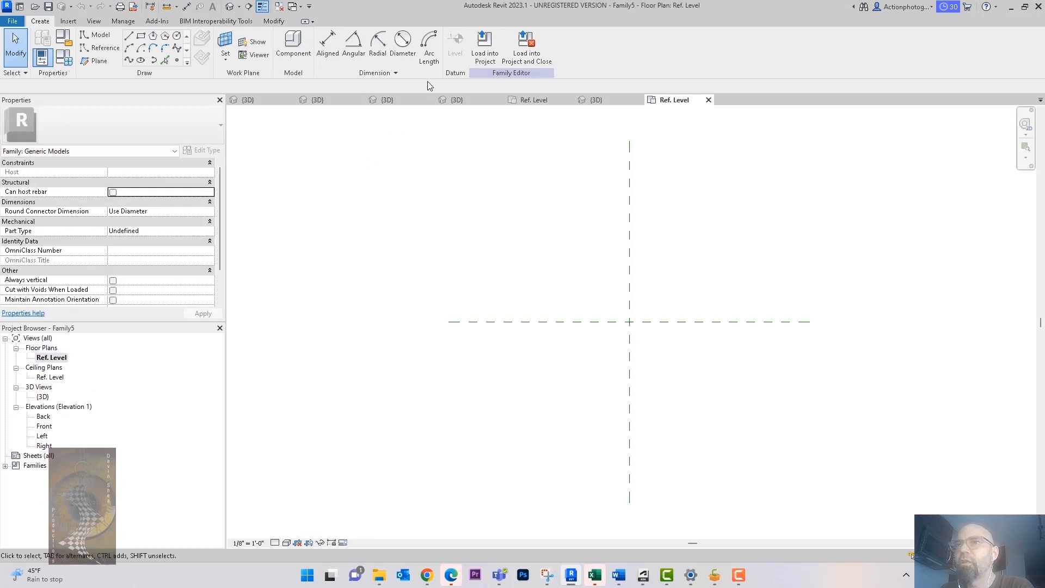
middle_drag(469, 180, 435, 188)
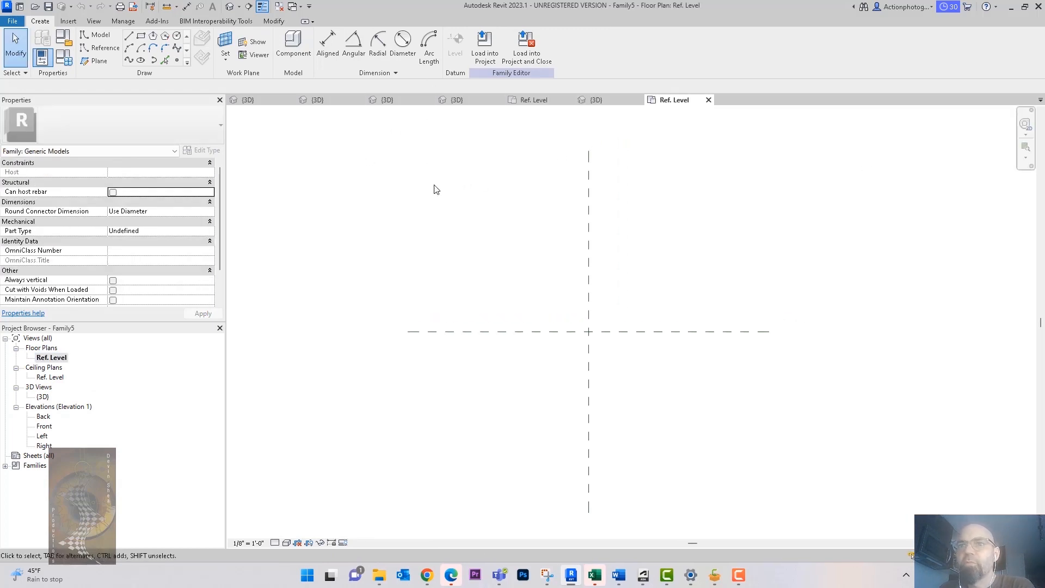
click(177, 60)
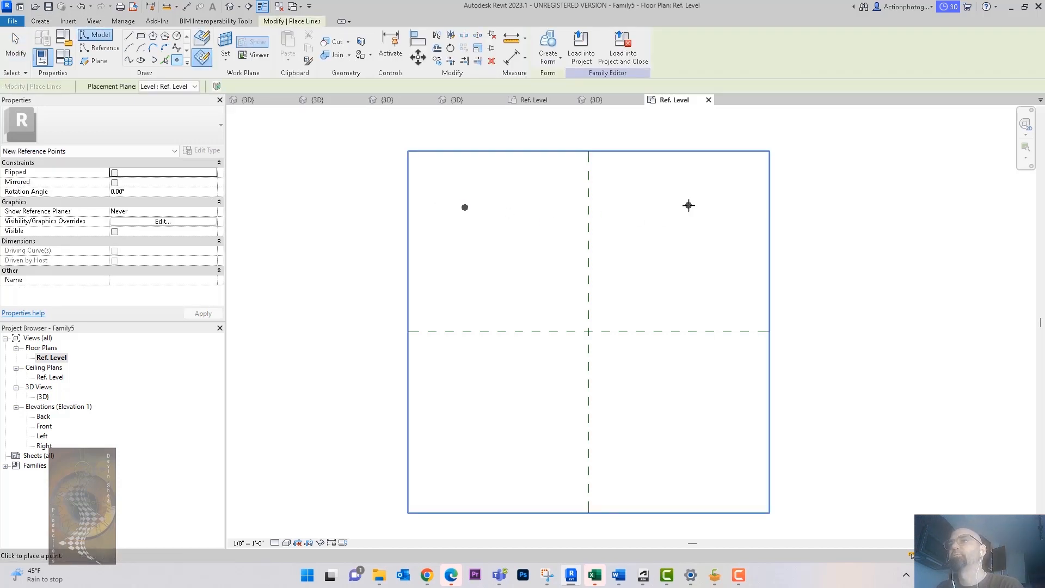
key(Escape)
key(Escape)
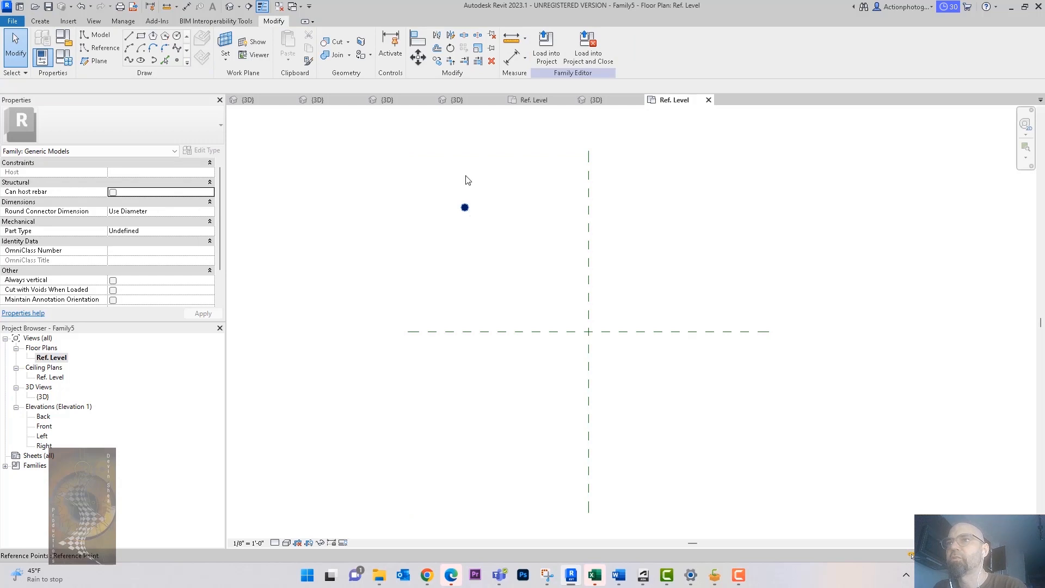
Mirror the reference point across the vertical center plane, and mirror both points across the horizontal center plane.
click(466, 205)
key(m)
key(m)
click(587, 210)
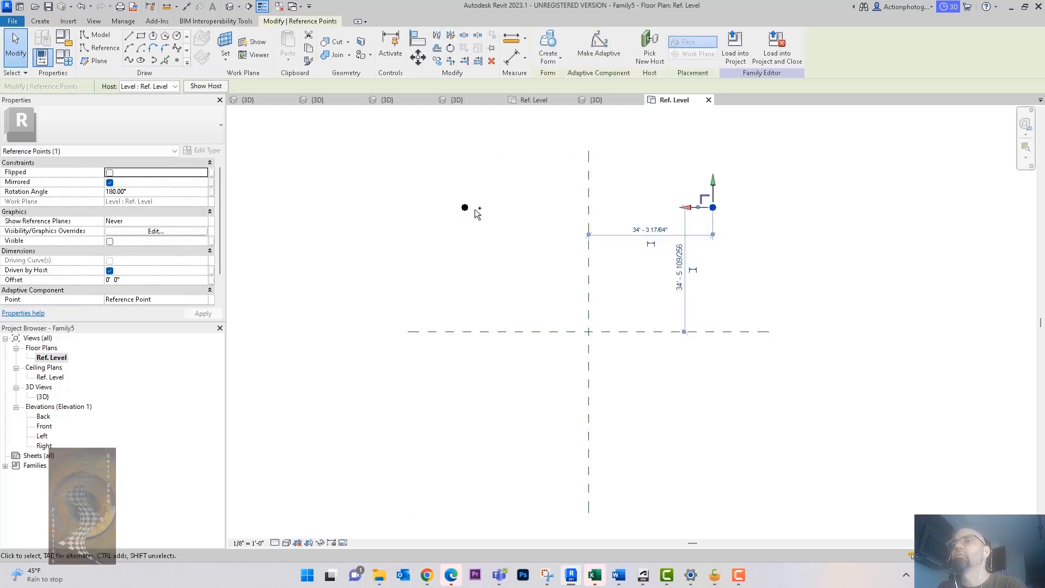
click(437, 38)
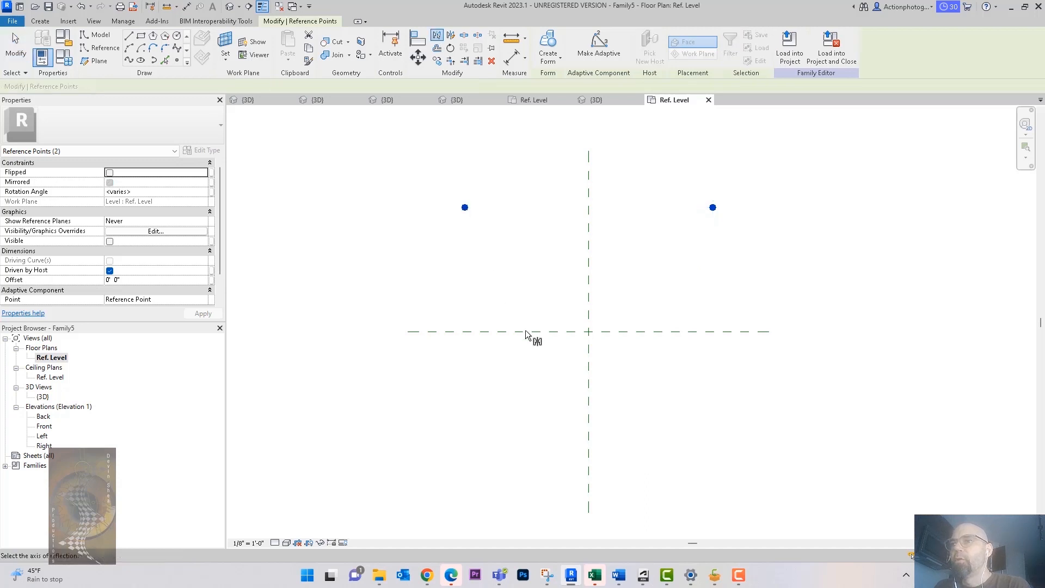
click(873, 410)
middle_drag(793, 406, 786, 390)
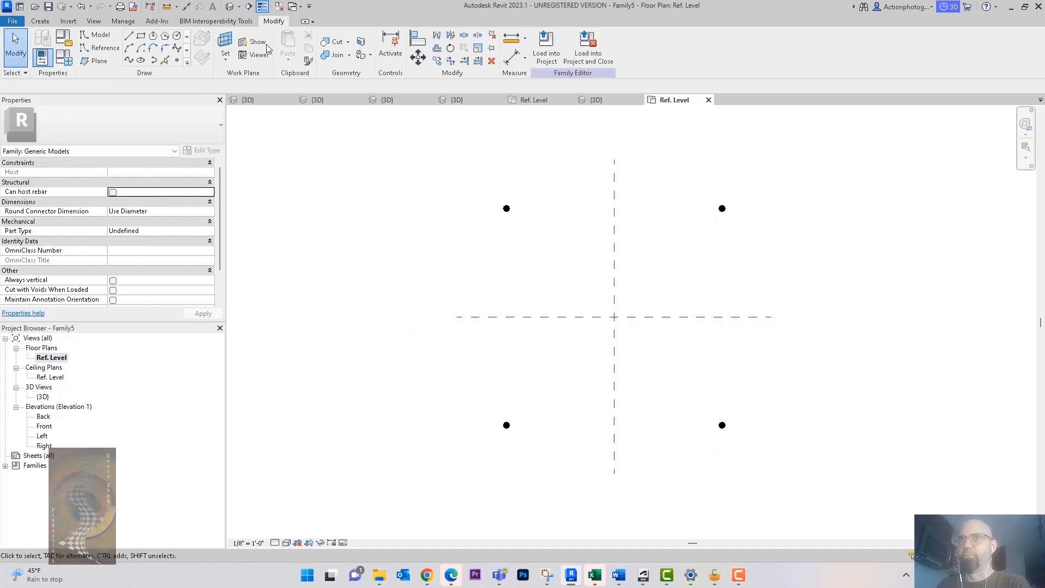
In the 3D view, select all four reference points and make them adaptive.
click(230, 7)
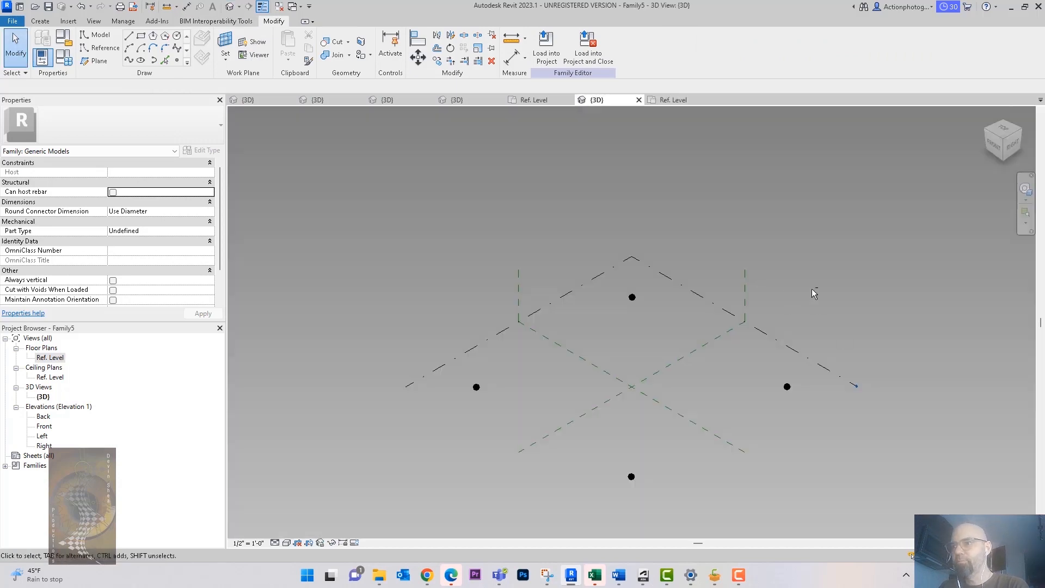
click(787, 393)
ctrl+click(476, 389)
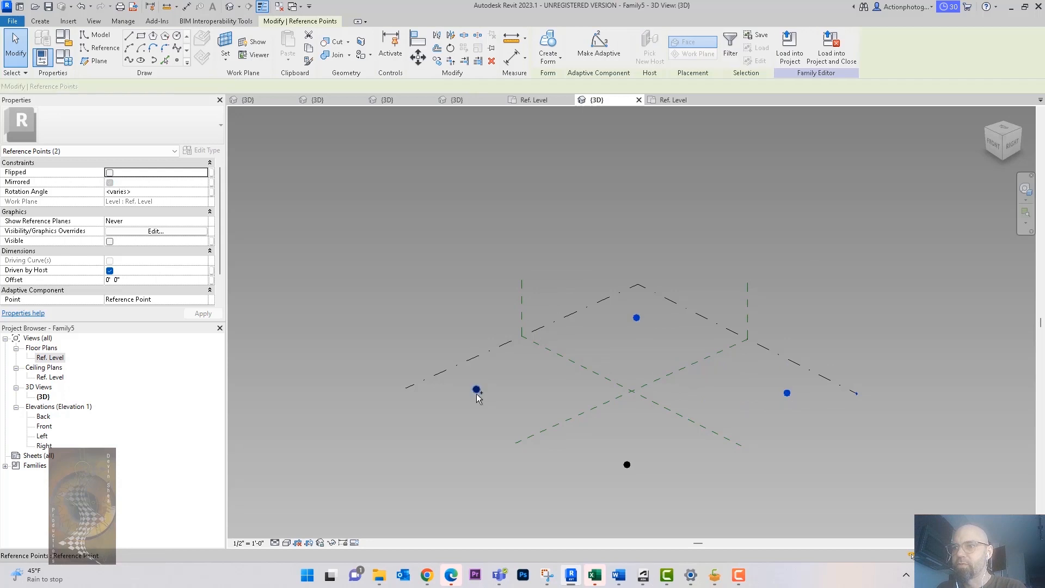
ctrl+click(628, 467)
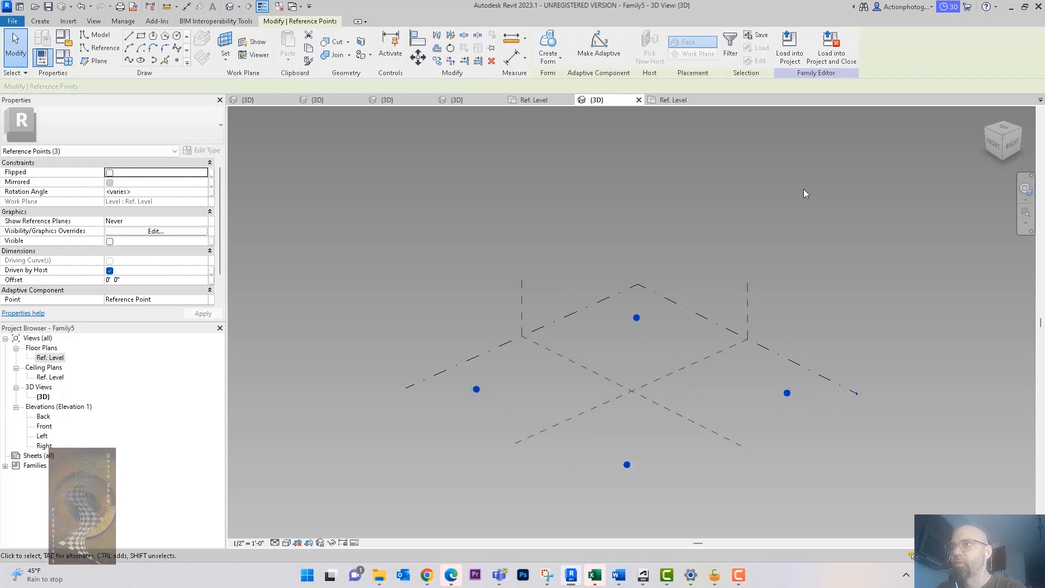
click(599, 46)
click(824, 271)
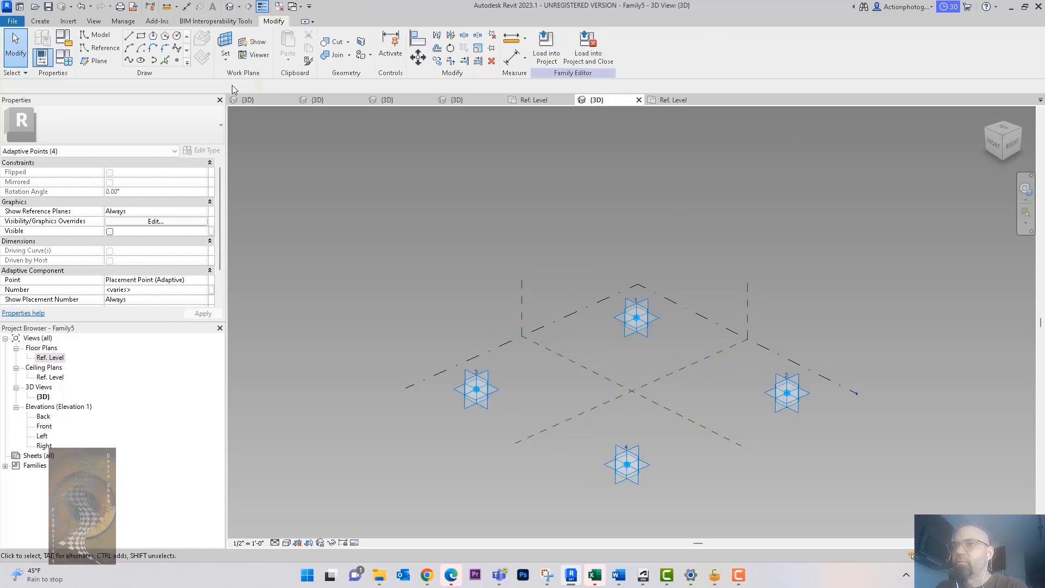
Draw a start-end-radius arc from adaptive point 3 to adaptive point 1, bulging outward to the center reference plane.
click(130, 50)
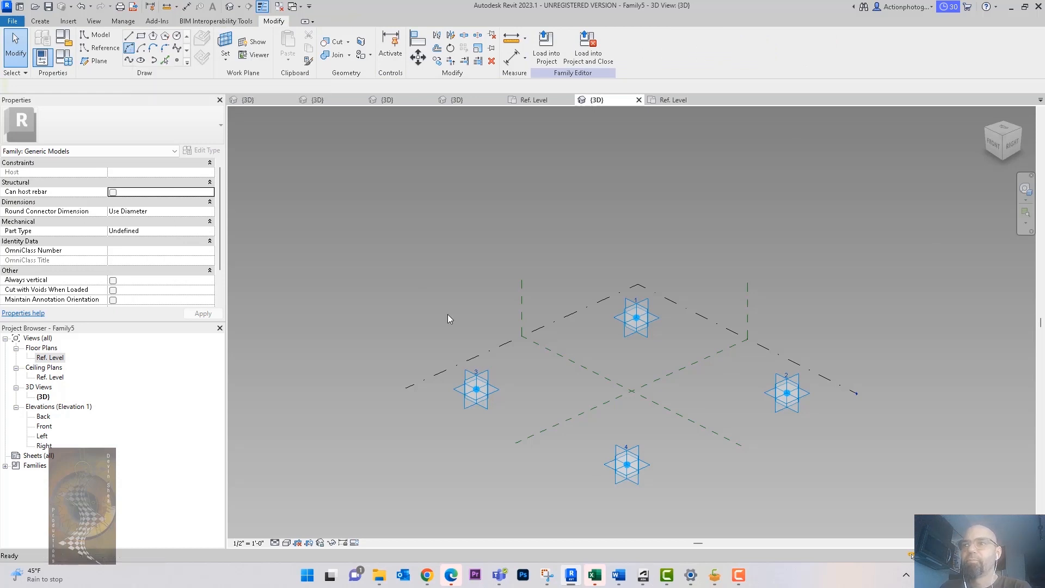
click(476, 389)
click(635, 316)
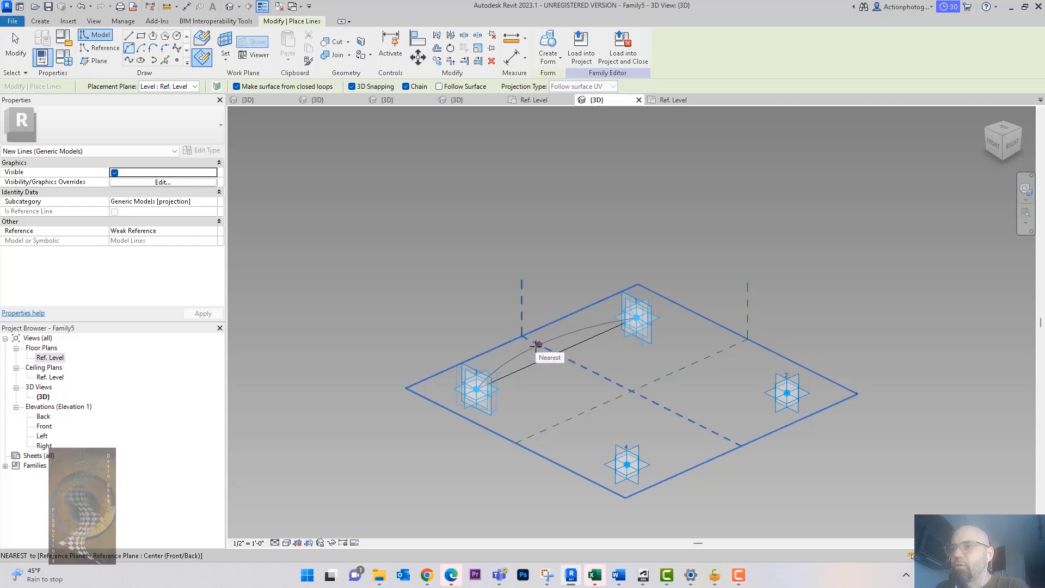
click(537, 344)
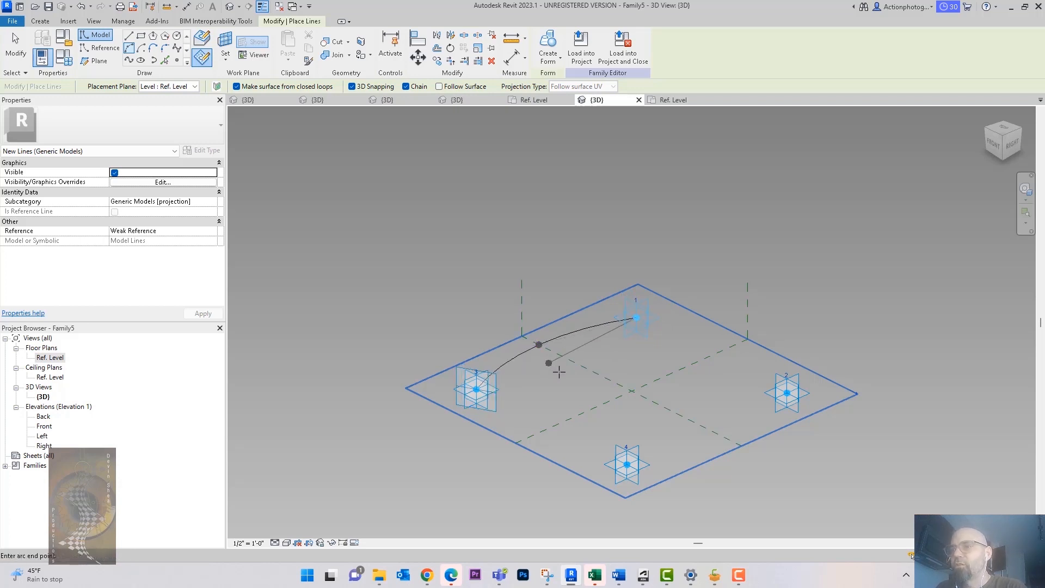
key(Escape)
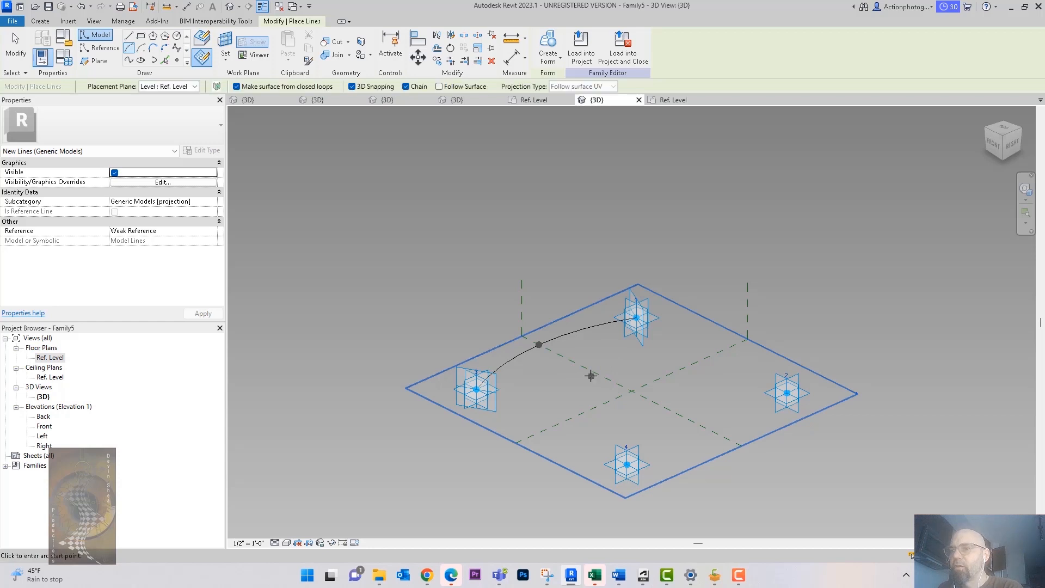
key(Escape)
Raise the arc's middle reference point to an offset of about 10' 6" and move it outward to about 46' 2" from the center plane.
click(539, 344)
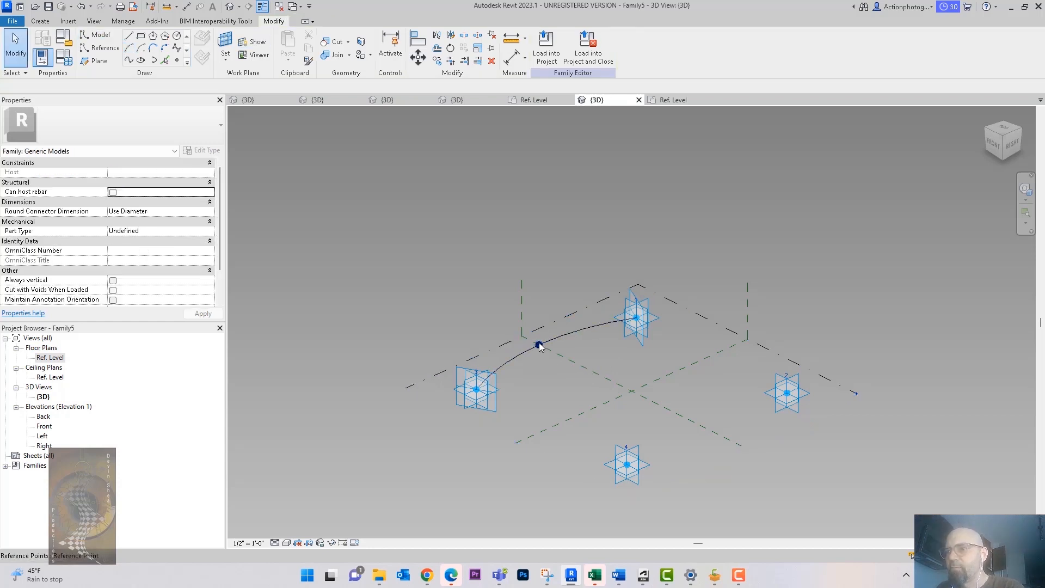
shift+middle_drag(619, 343, 656, 337)
scroll(162, 262, down, 2)
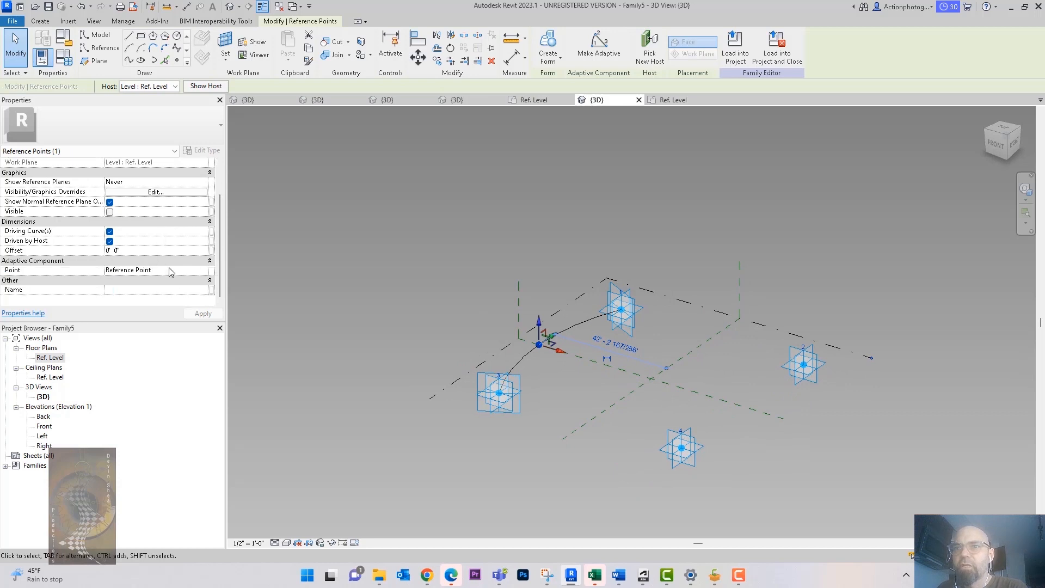
drag(541, 322, 695, 345)
shift+middle_drag(695, 346, 746, 317)
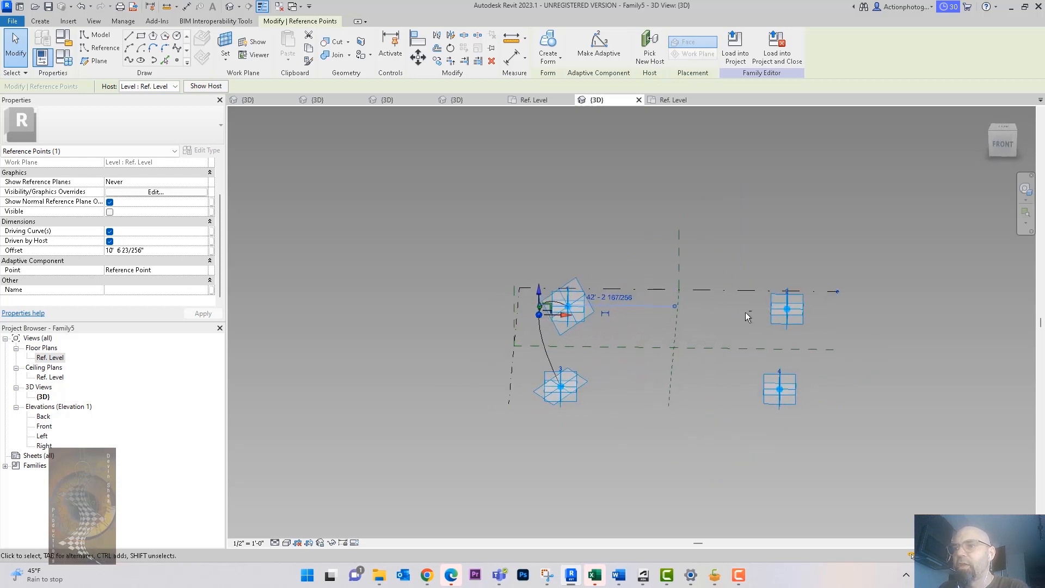
mouse_move(567, 318)
mouse_down()
mouse_move(609, 322)
mouse_move(556, 321)
mouse_up()
mouse_move(556, 322)
shift+middle_down()
mouse_move(564, 384)
mouse_move(564, 321)
shift+middle_up()
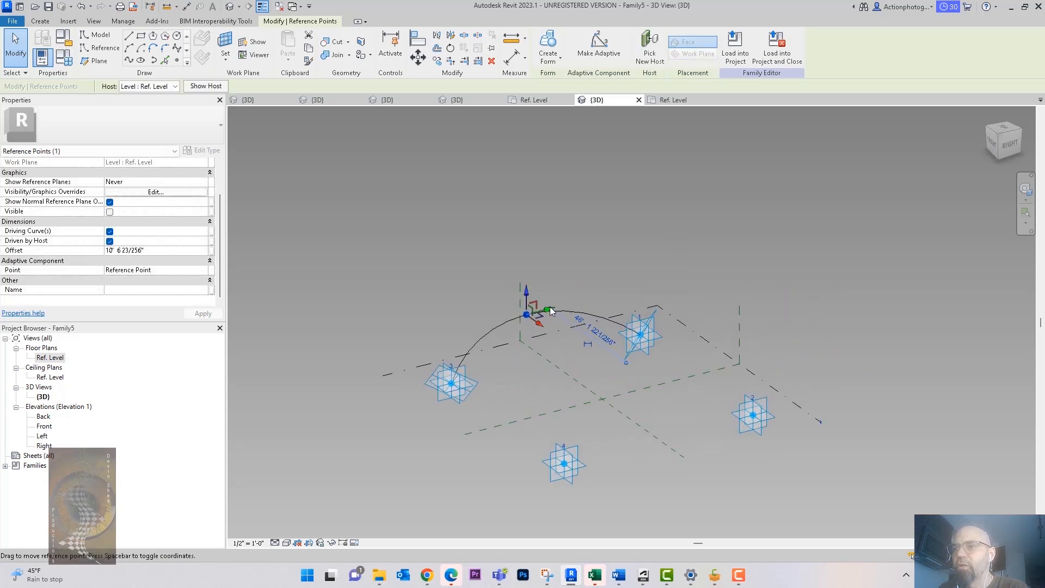
Try sliding the arc's middle reference point sideways toward adaptive point 1, and undo the move.
drag(554, 309, 615, 314)
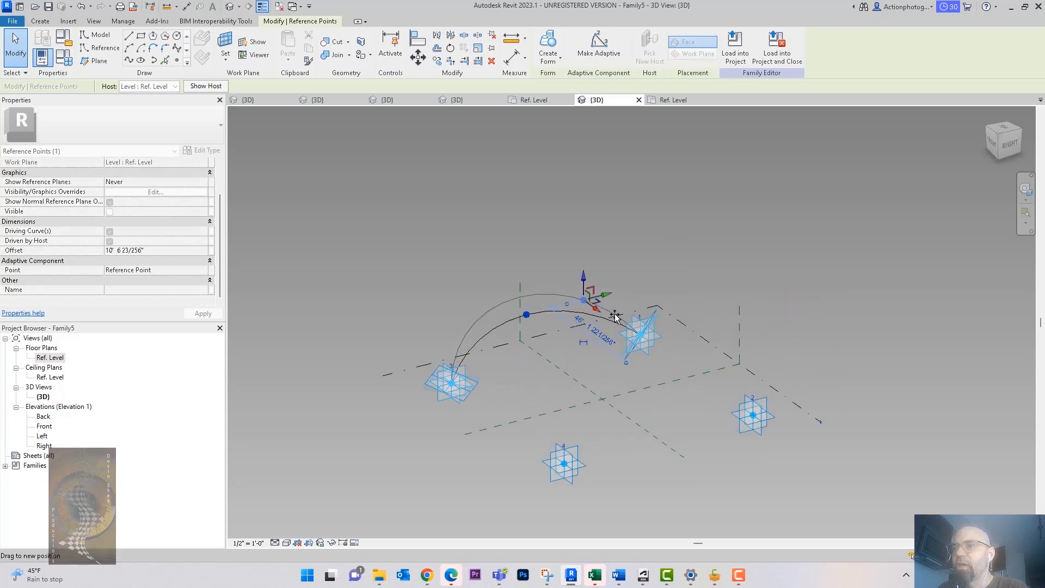
drag(676, 336, 674, 337)
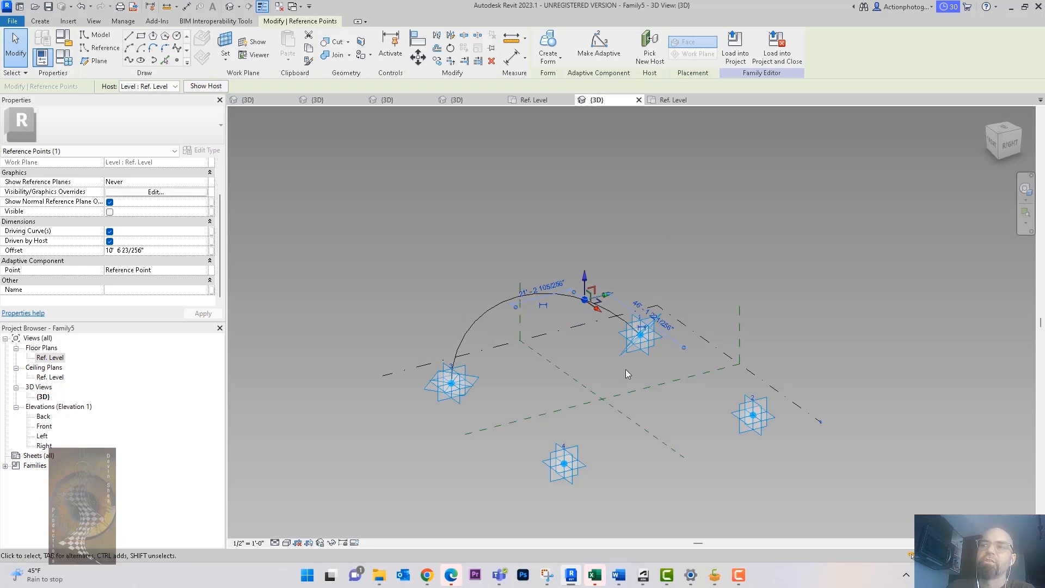
click(565, 334)
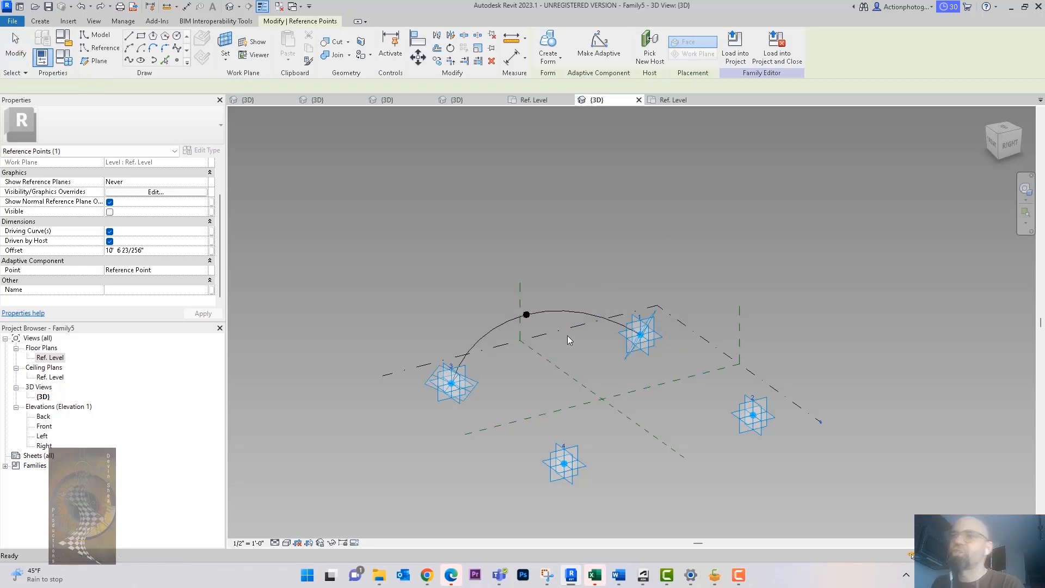
click(130, 50)
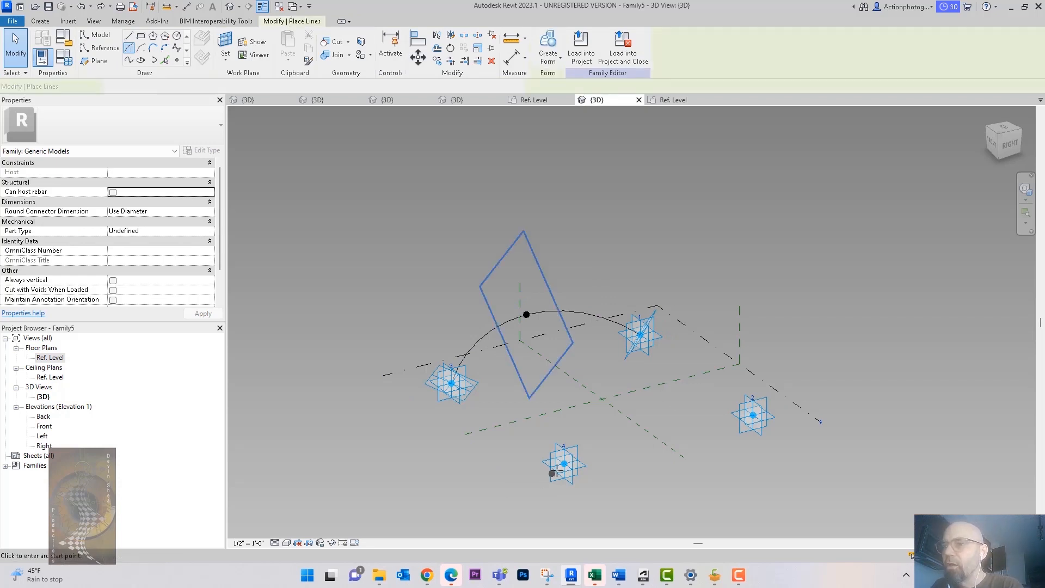
shift+middle_drag(596, 393, 632, 413)
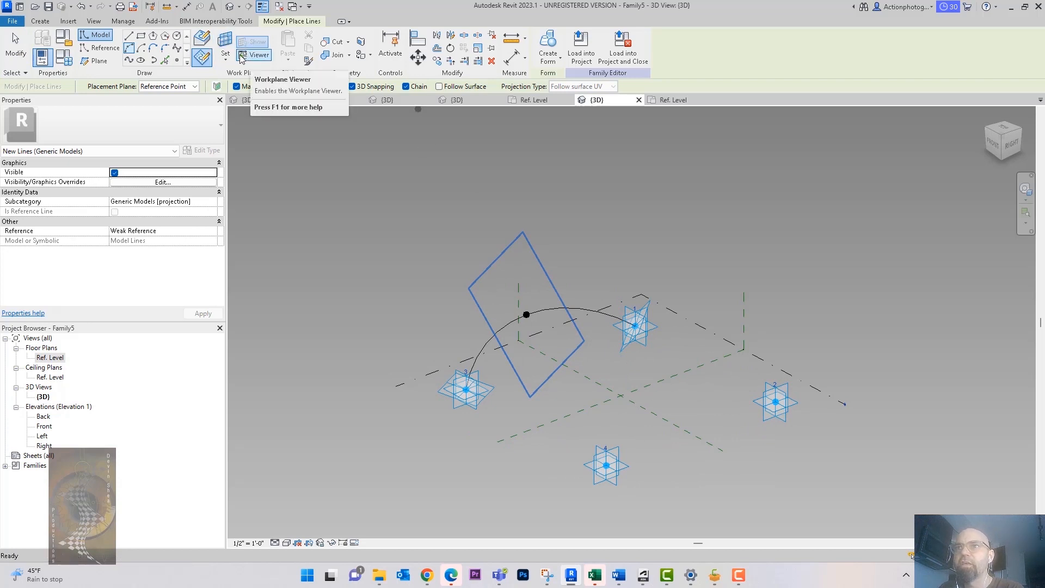
key(Escape)
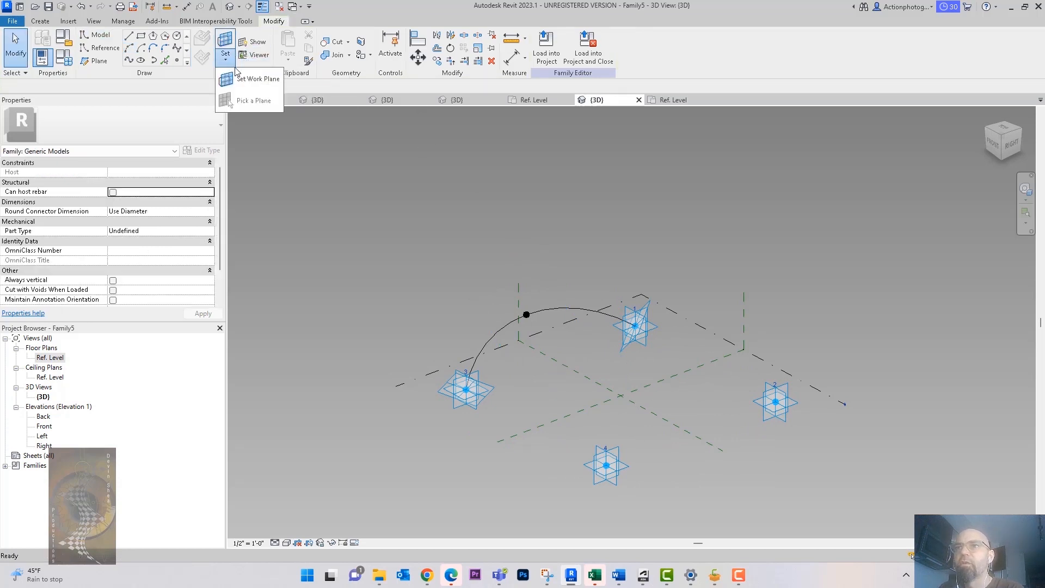
Show the active work plane and set it to the reference level plane.
click(254, 42)
shift+middle_drag(591, 282, 548, 351)
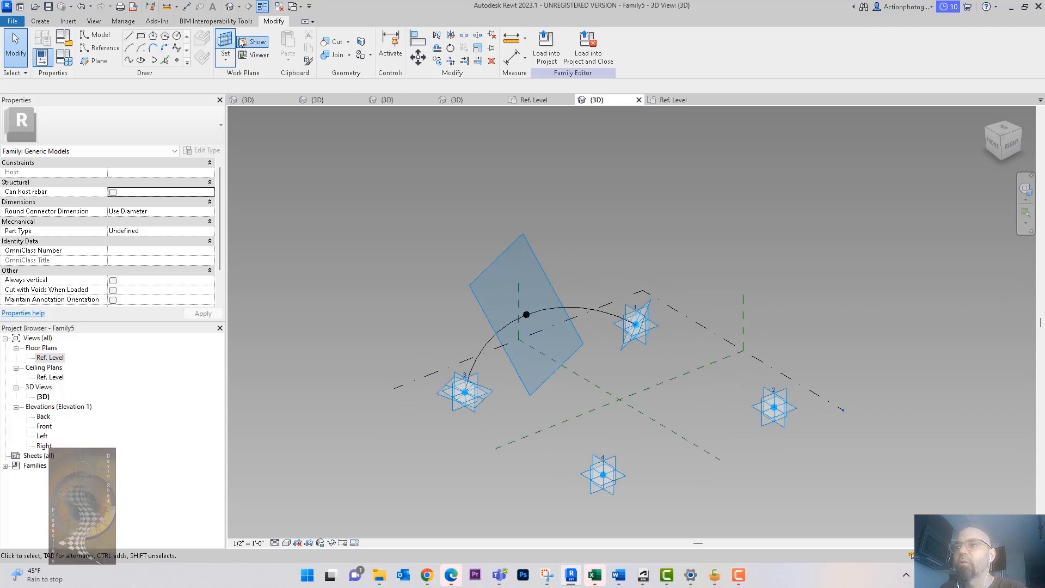
click(226, 41)
click(703, 330)
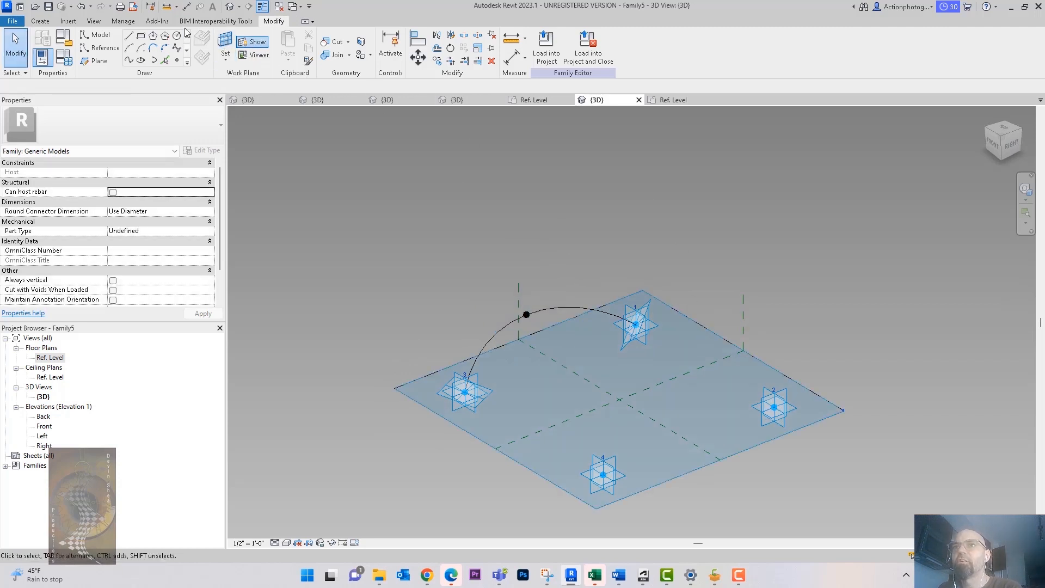
Try to draw a start-end-radius arc from adaptive point 4 toward adaptive point 2 on the reference level.
click(135, 53)
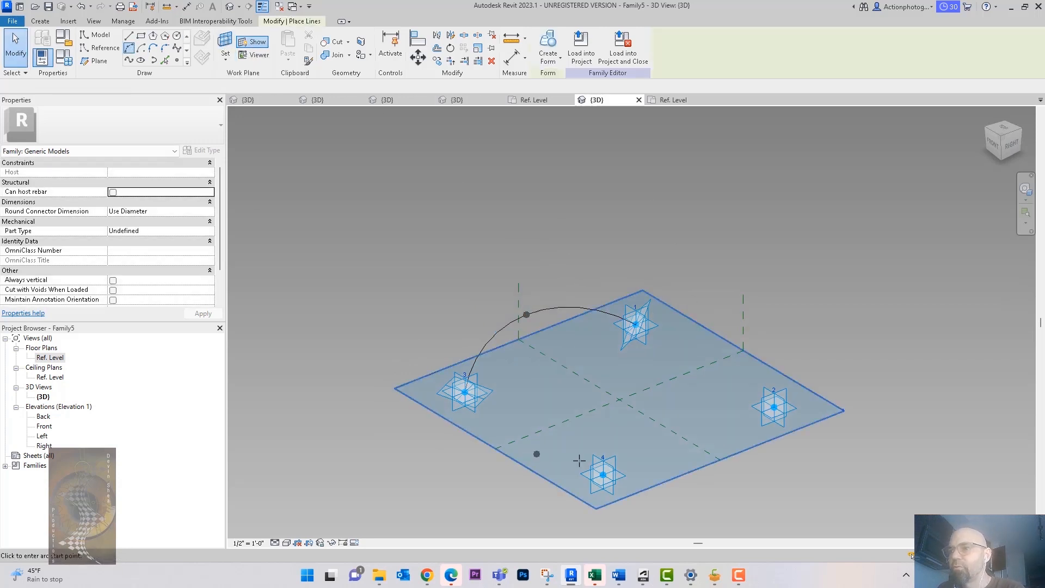
click(602, 475)
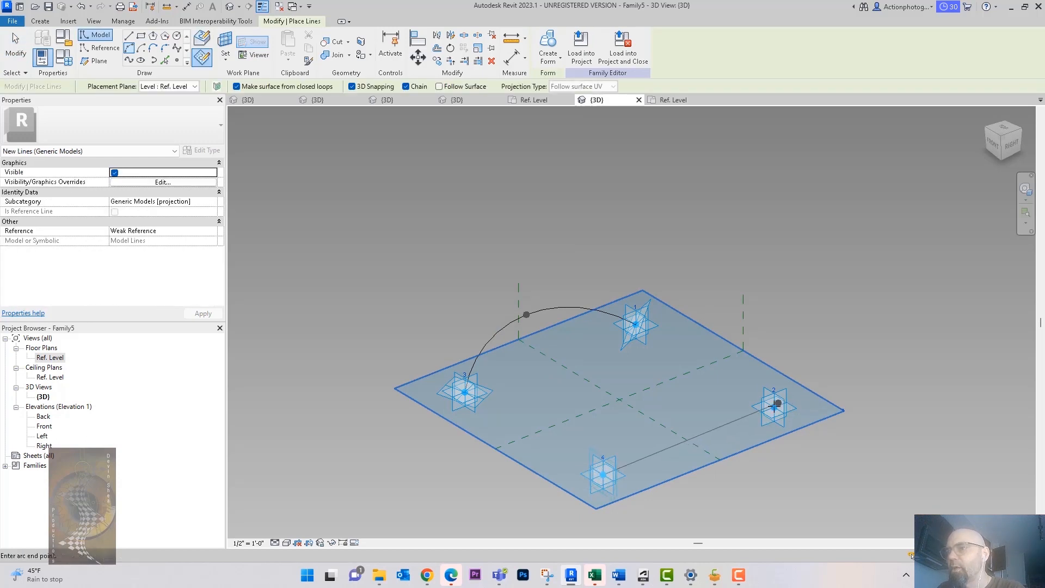
click(689, 441)
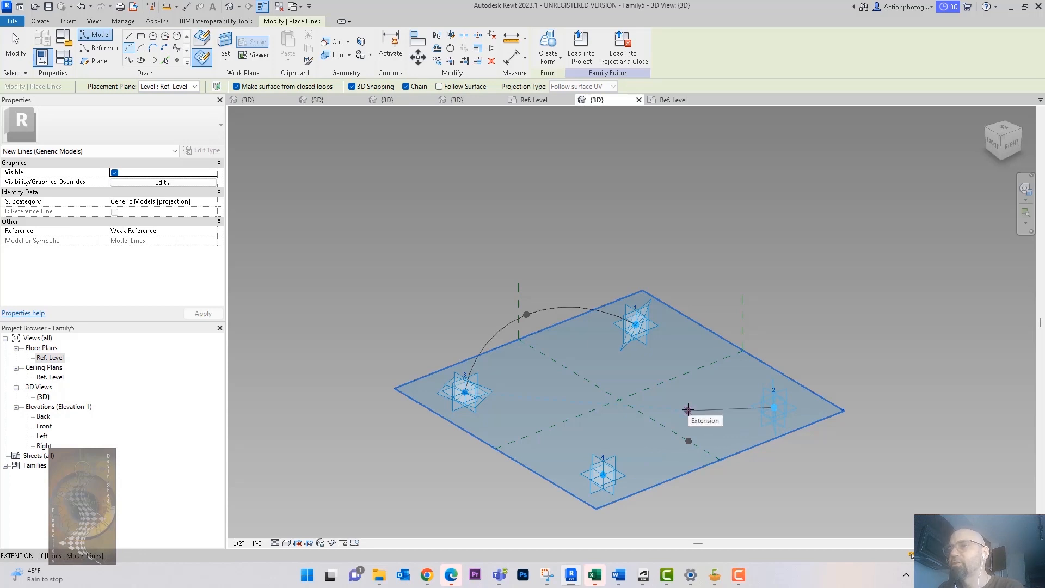
key(Escape)
key(Escape)
Try moving the stray reference point between adaptive points 4 and 2, and undo its creation.
click(690, 441)
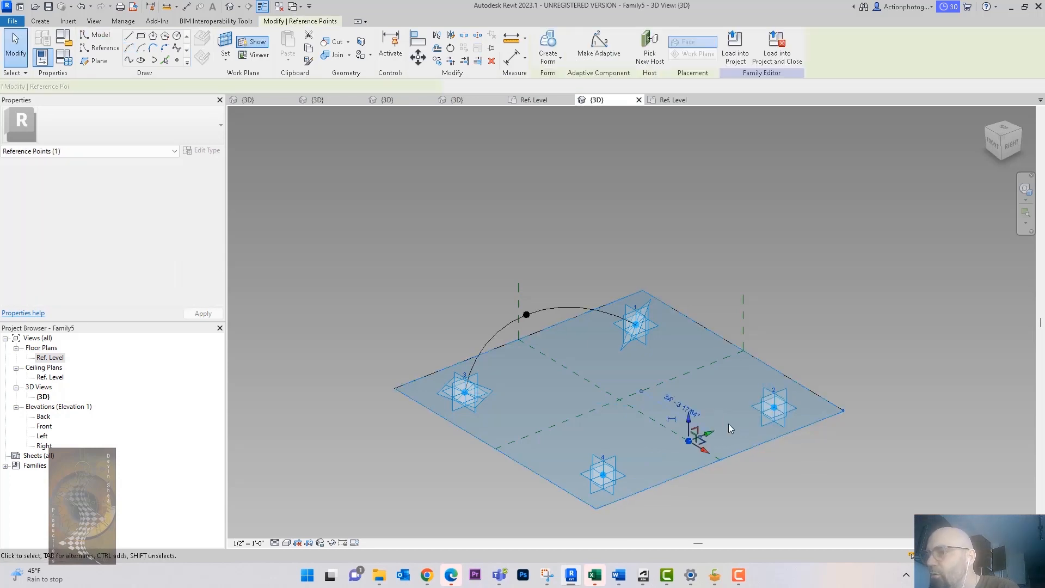
shift+middle_drag(729, 424, 754, 374)
drag(689, 418, 699, 365)
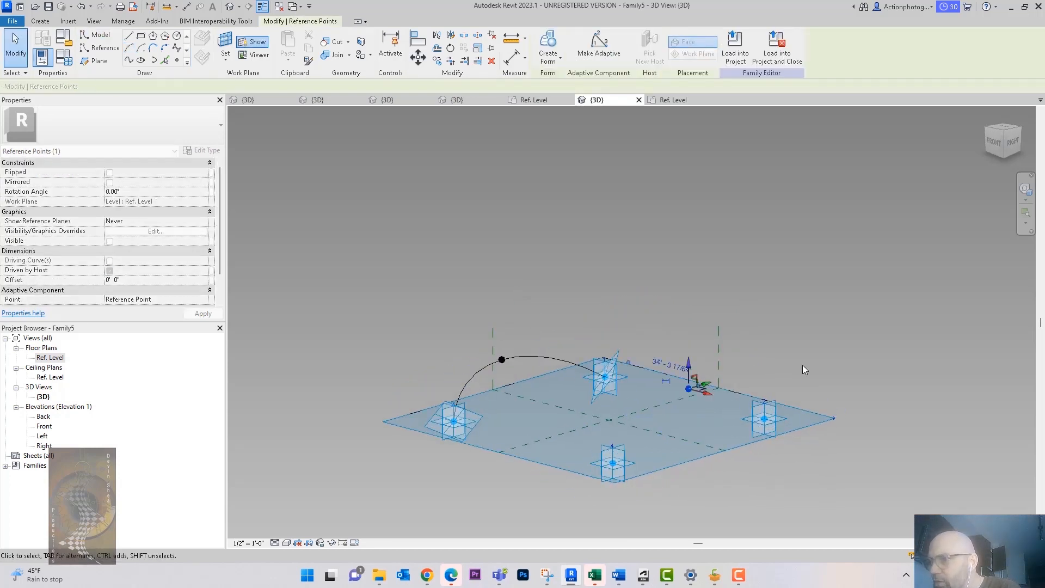
key(ctrl+z)
key(Escape)
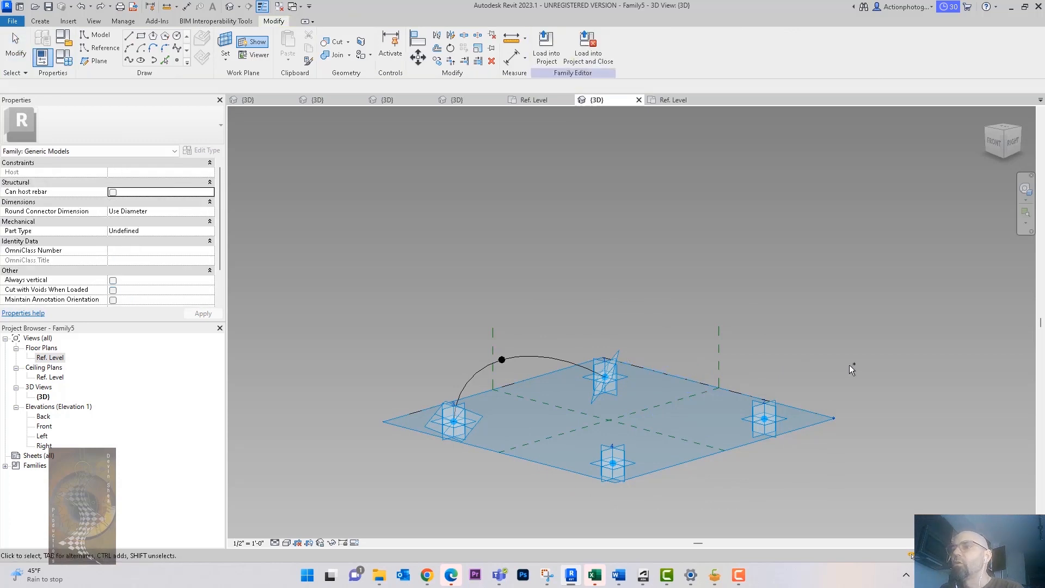
Draw a start-end-radius model arc from adaptive point 4 to adaptive point 2 on the reference level.
click(129, 49)
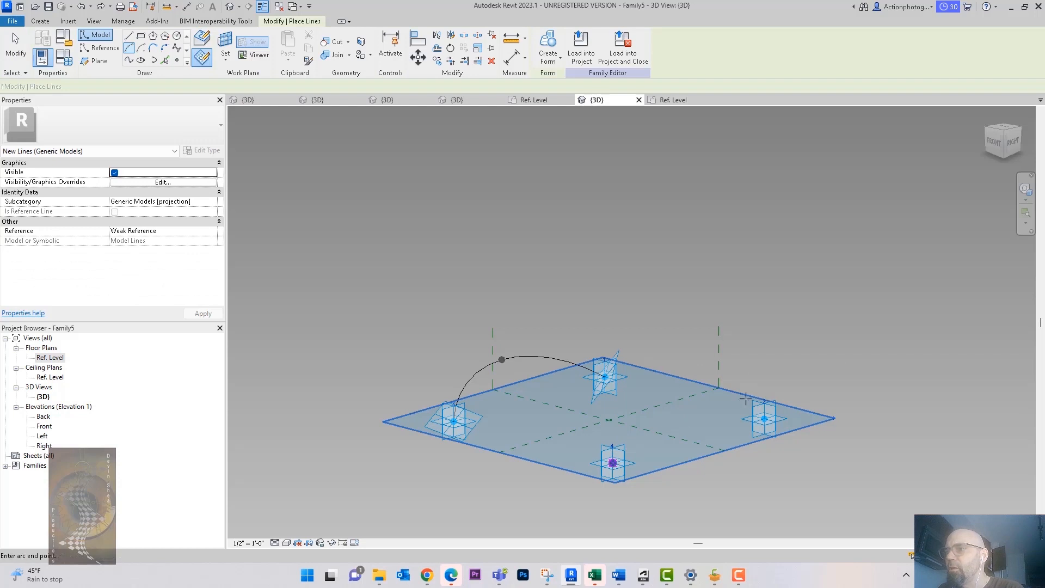
click(763, 419)
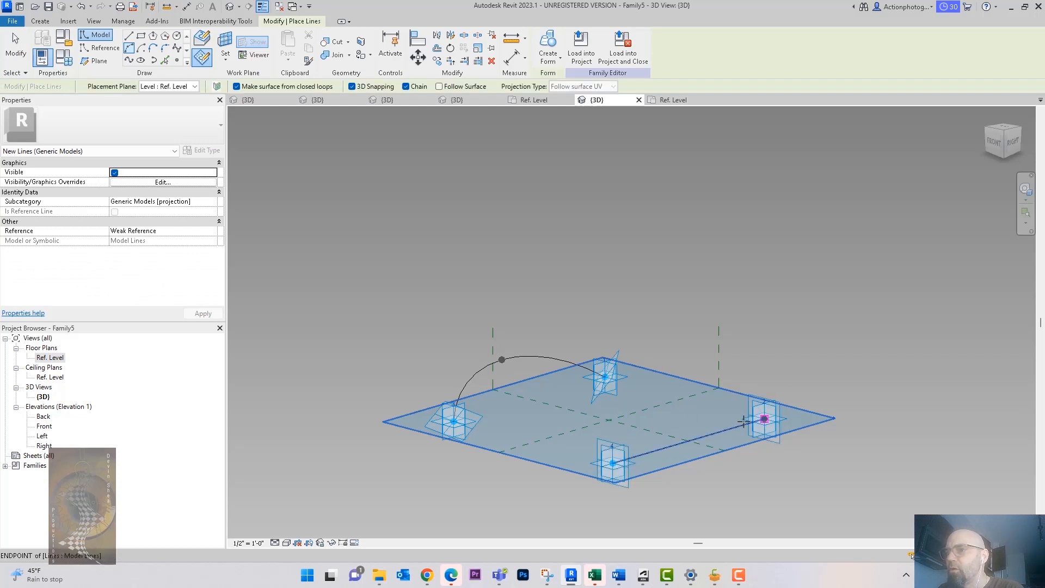
click(675, 437)
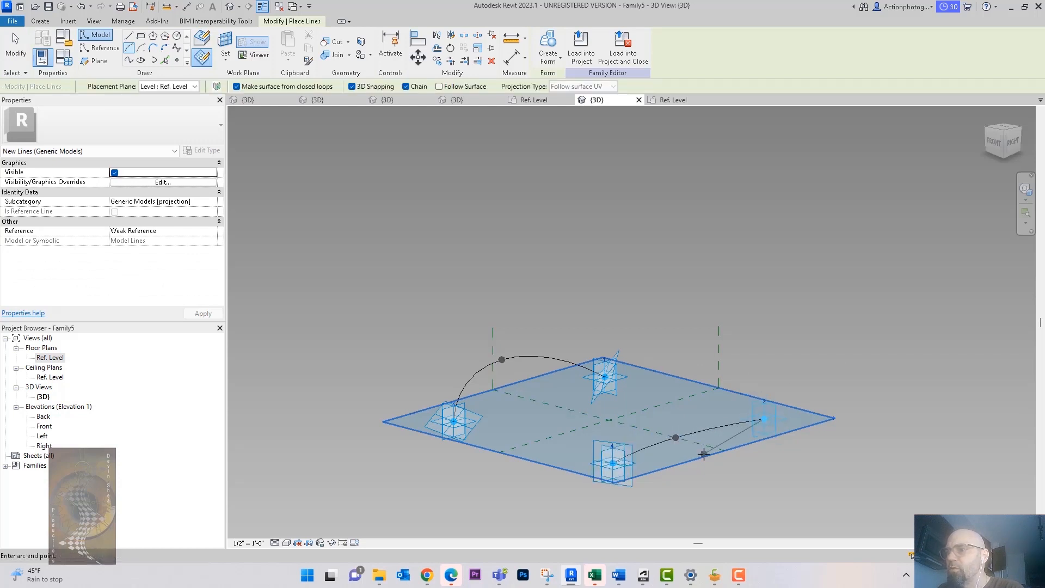
key(Escape)
key(Escape)
Raise the new arc's middle reference point to an offset of about 6' 8" and shift it outward, away from the other arc.
click(675, 436)
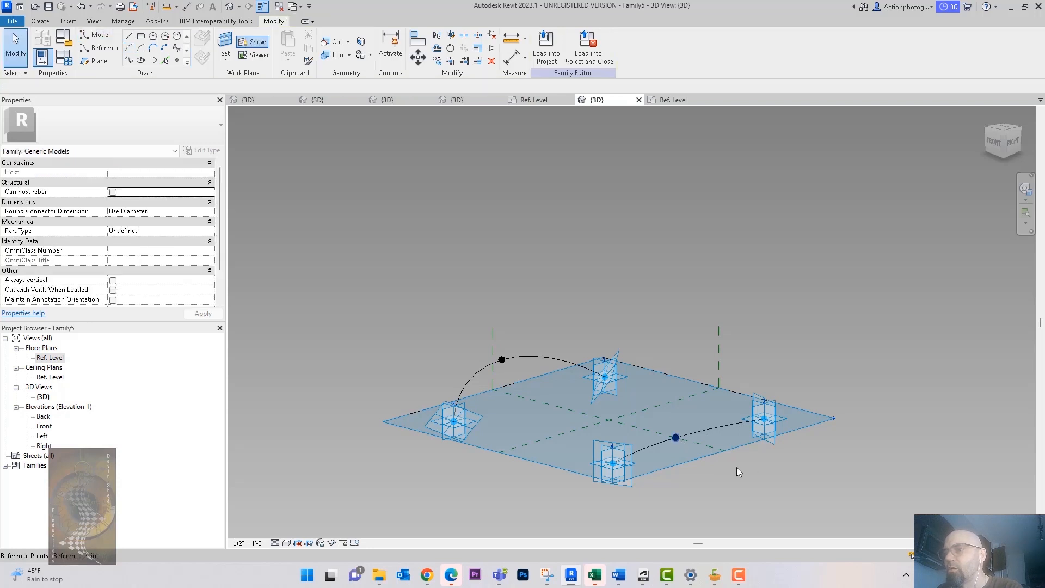
mouse_move(744, 469)
shift+middle_down()
mouse_move(751, 479)
mouse_move(736, 463)
shift+middle_up()
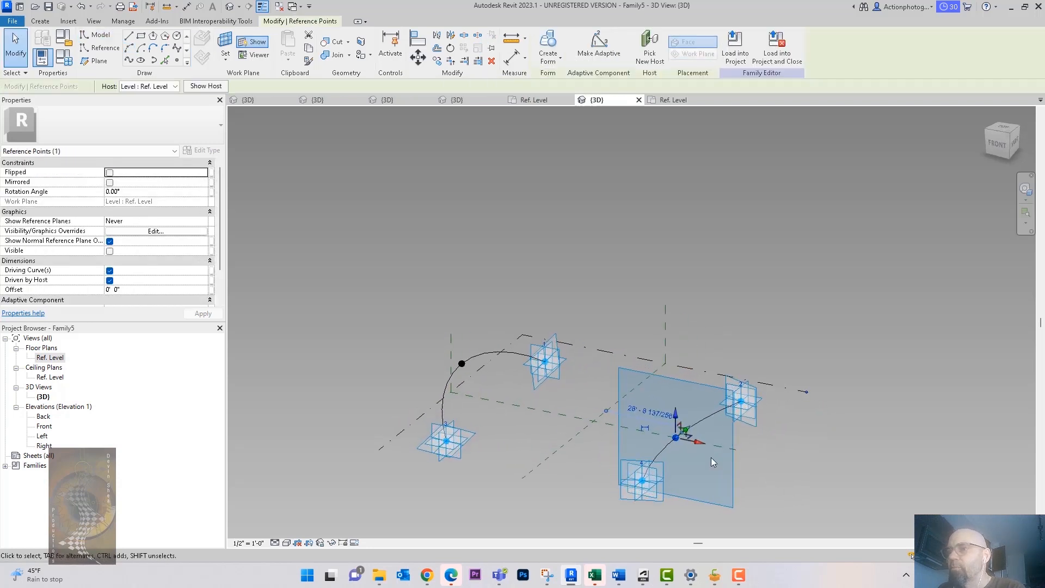
scroll(155, 272, down, 2)
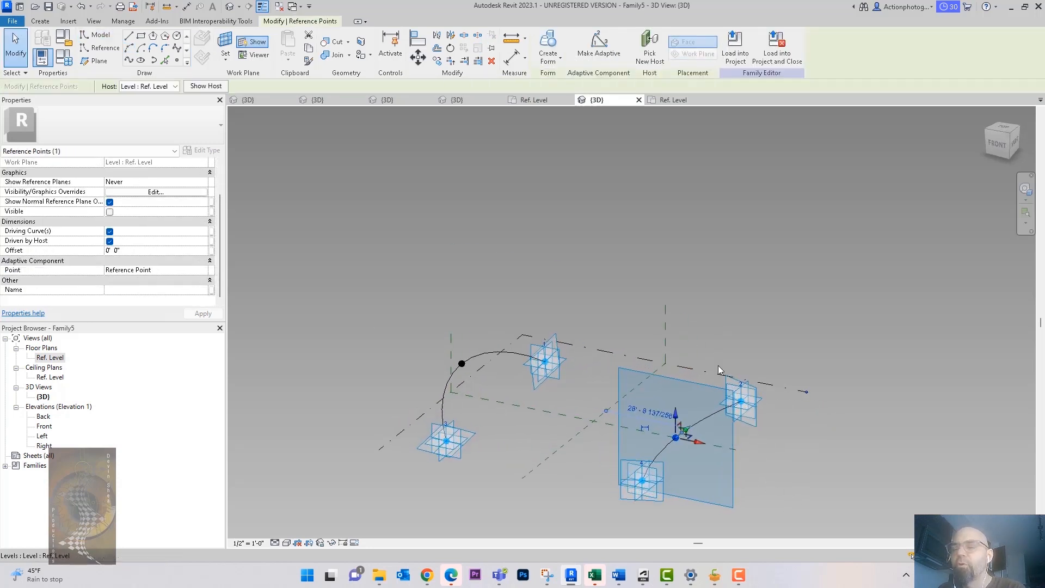
drag(676, 417, 678, 398)
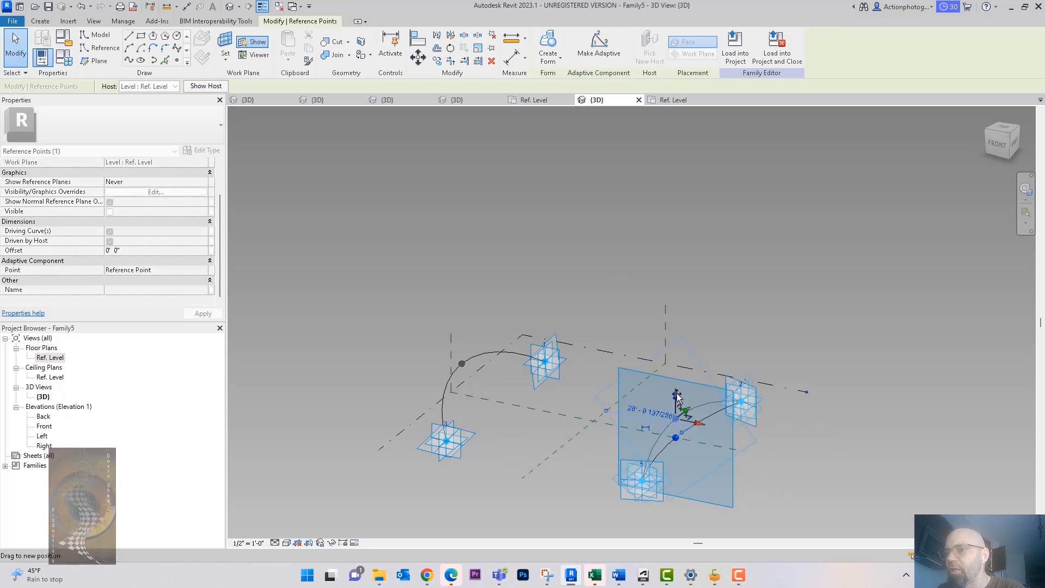
drag(849, 419, 849, 420)
shift+middle_drag(881, 454, 906, 455)
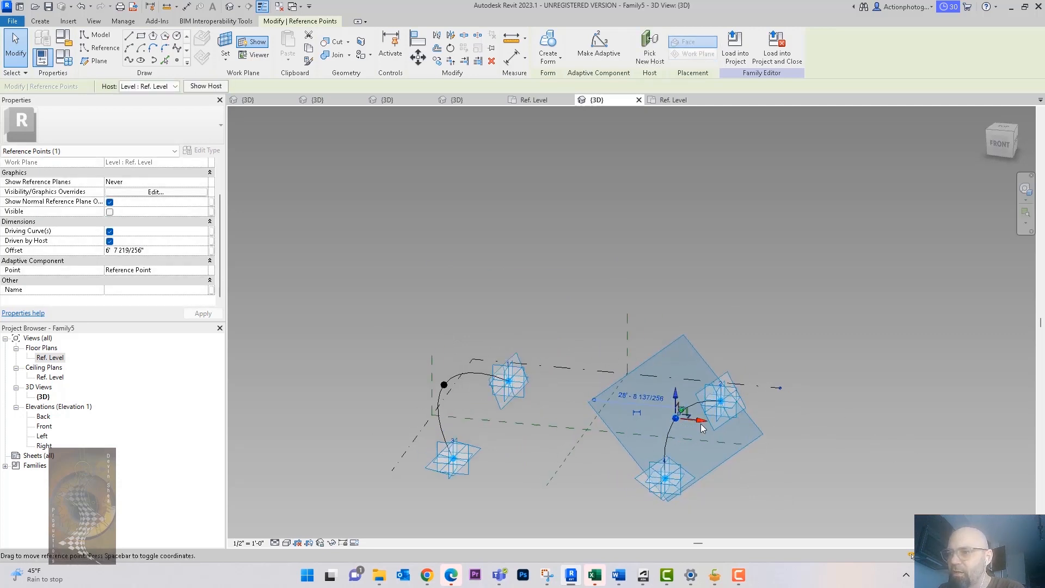
drag(706, 422, 738, 432)
shift+middle_drag(846, 481, 746, 419)
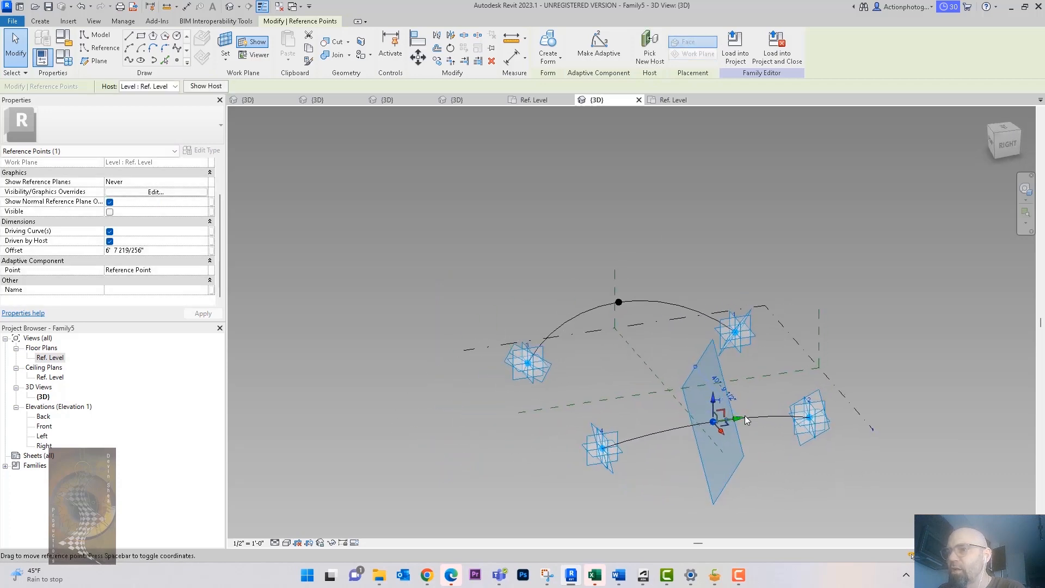
Create a solid form from the two arcs so that a curved surface spans between them.
click(816, 486)
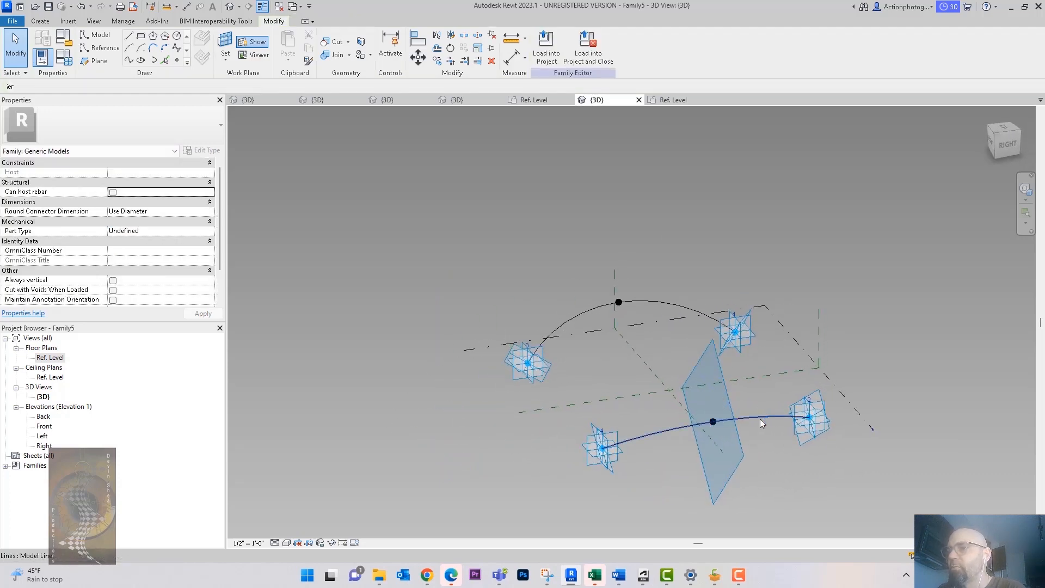
click(663, 303)
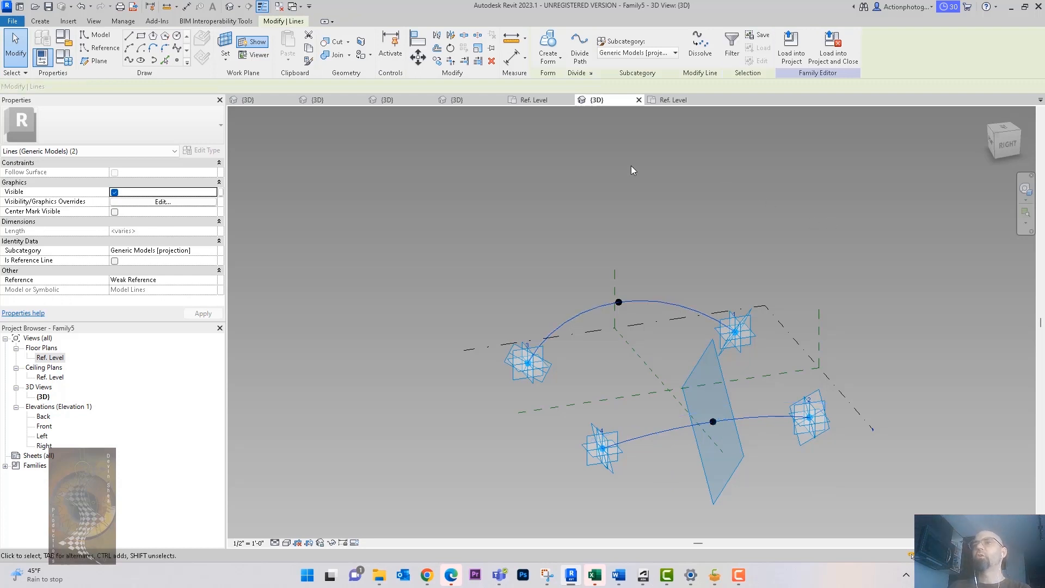
click(559, 58)
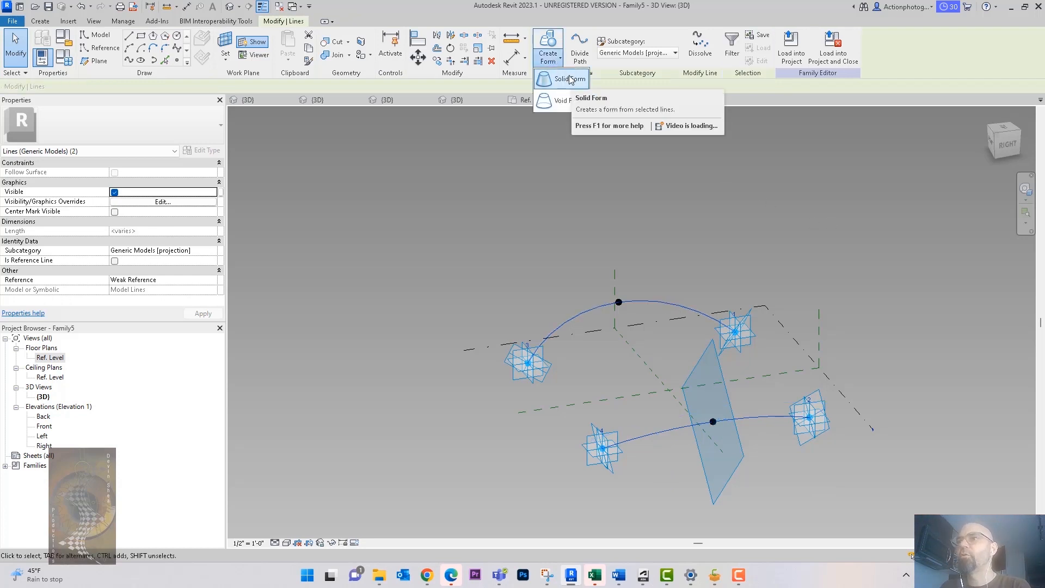
click(569, 100)
click(730, 240)
shift+middle_drag(700, 234, 676, 199)
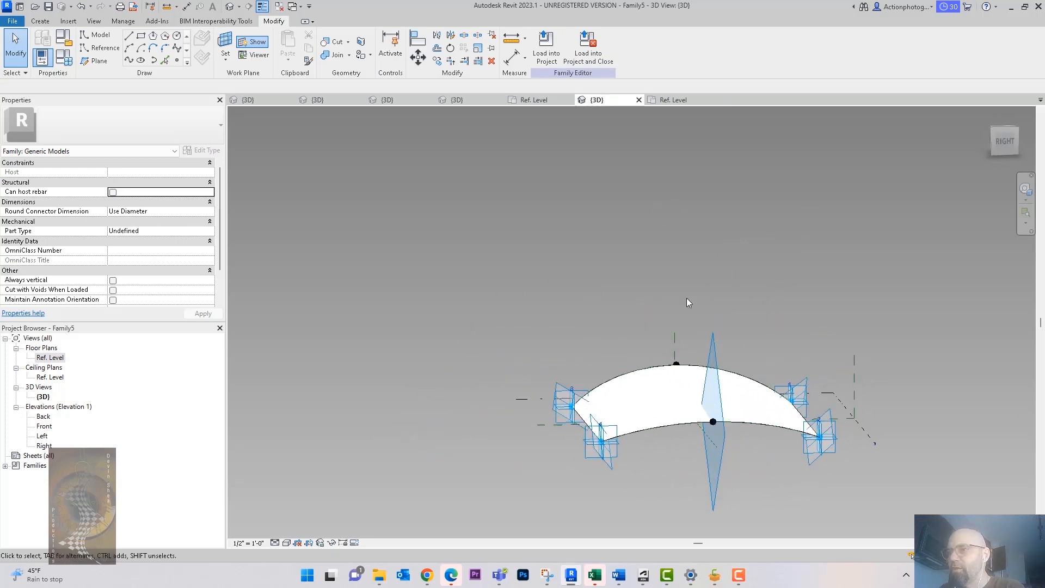
Raise the lower arc's middle reference point to an offset of about 10' 8".
click(741, 436)
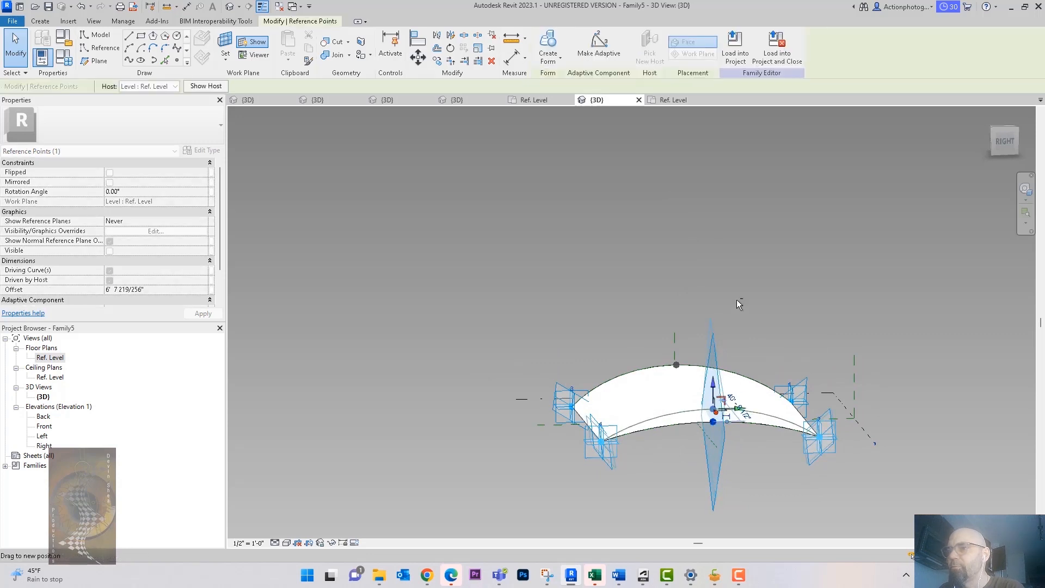
drag(737, 300, 738, 300)
shift+middle_drag(756, 319, 804, 361)
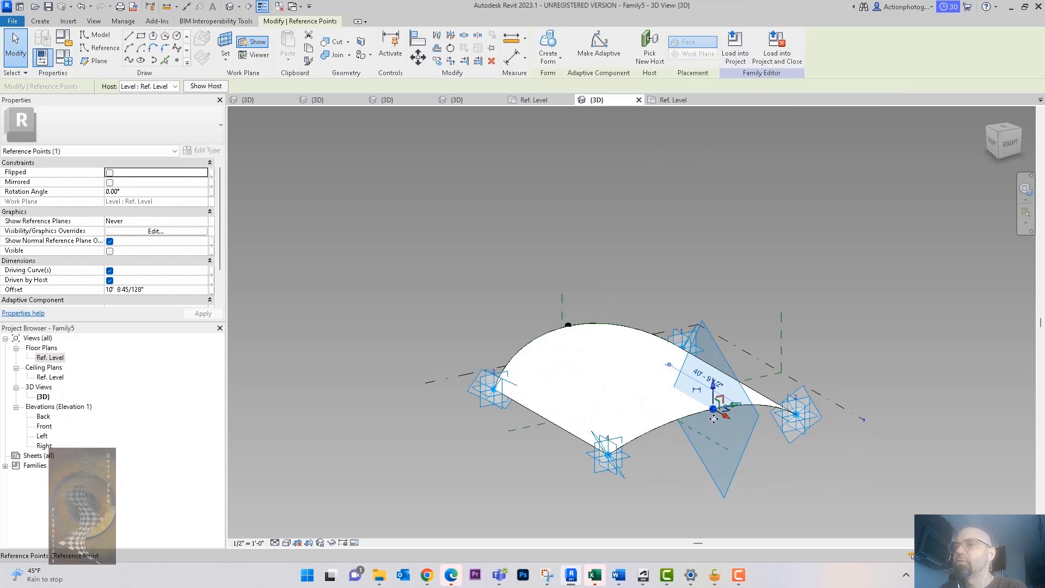
Load the family into Project1 and place one instance by its four adaptive points on Level 1, in the open area beside the slab.
click(735, 50)
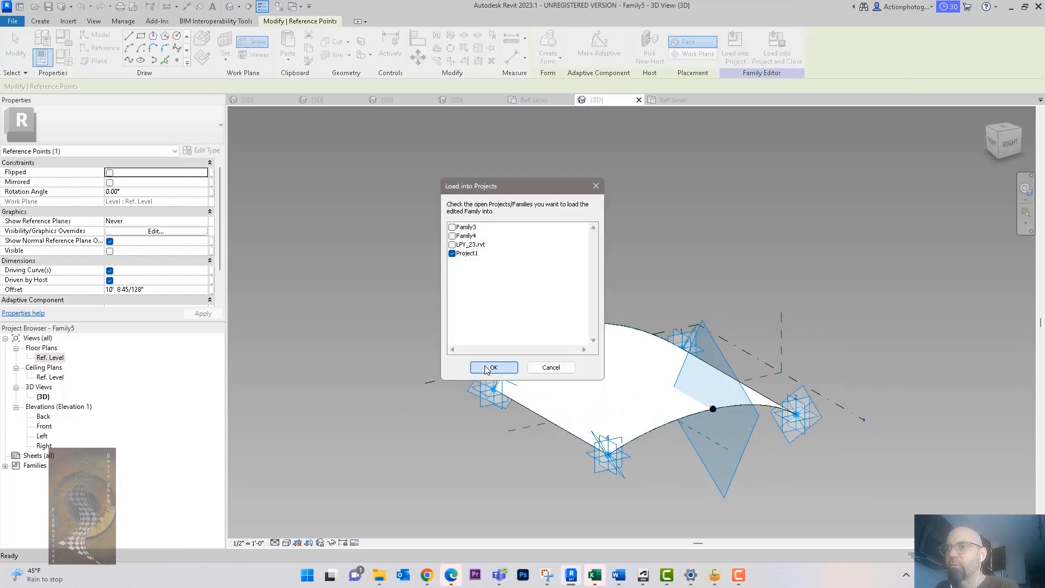
click(491, 367)
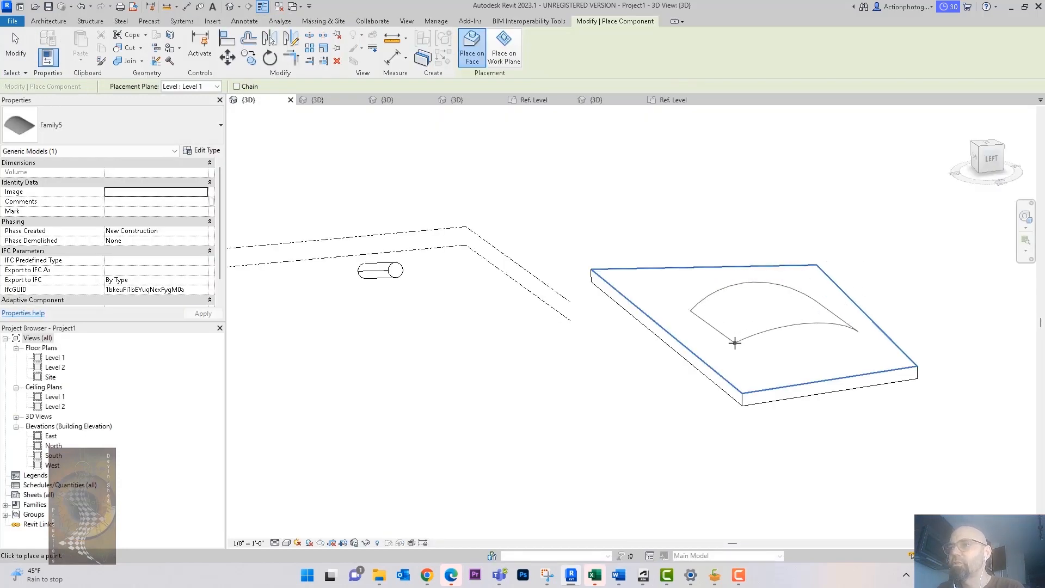
click(409, 424)
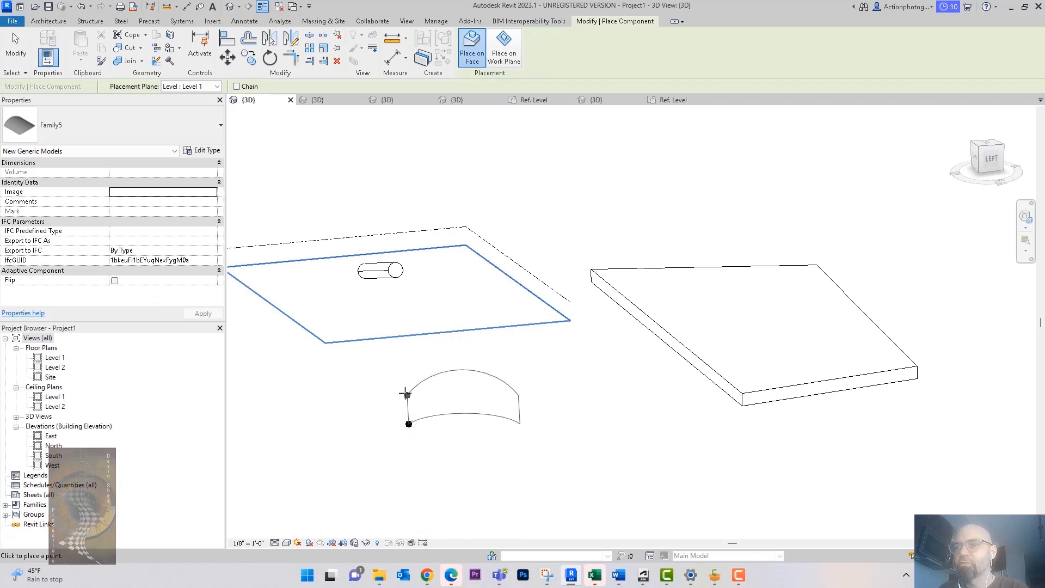
click(401, 392)
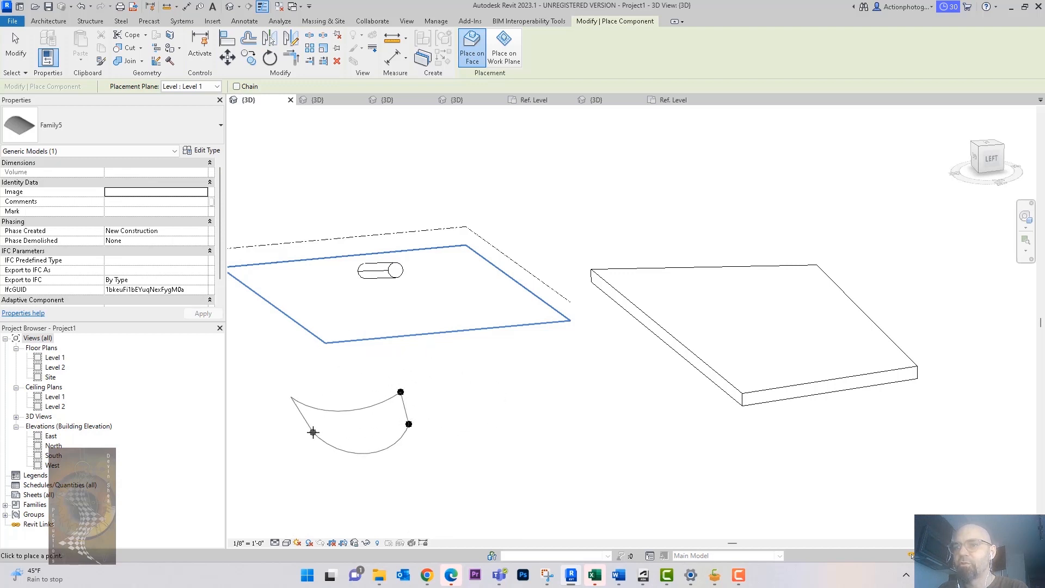
click(301, 390)
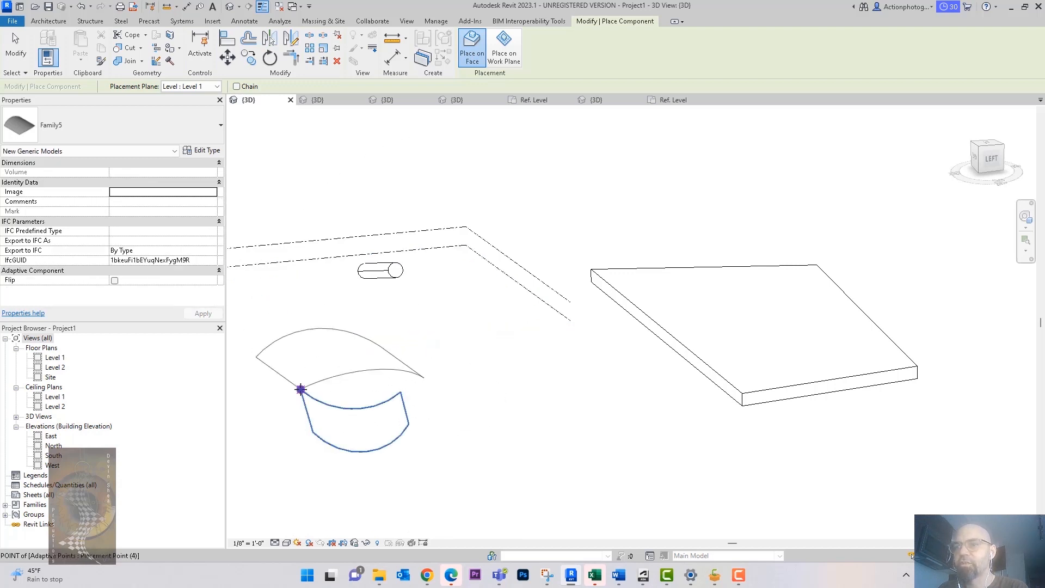
key(Escape)
key(Escape)
Lower the placed surface's adaptive point 1 to an offset of about -18' 9" and adaptive point 3 to about -25' 5".
shift+middle_drag(493, 437, 456, 396)
click(516, 429)
mouse_move(516, 429)
shift+middle_down()
mouse_move(485, 459)
mouse_move(518, 469)
mouse_move(514, 425)
shift+middle_up()
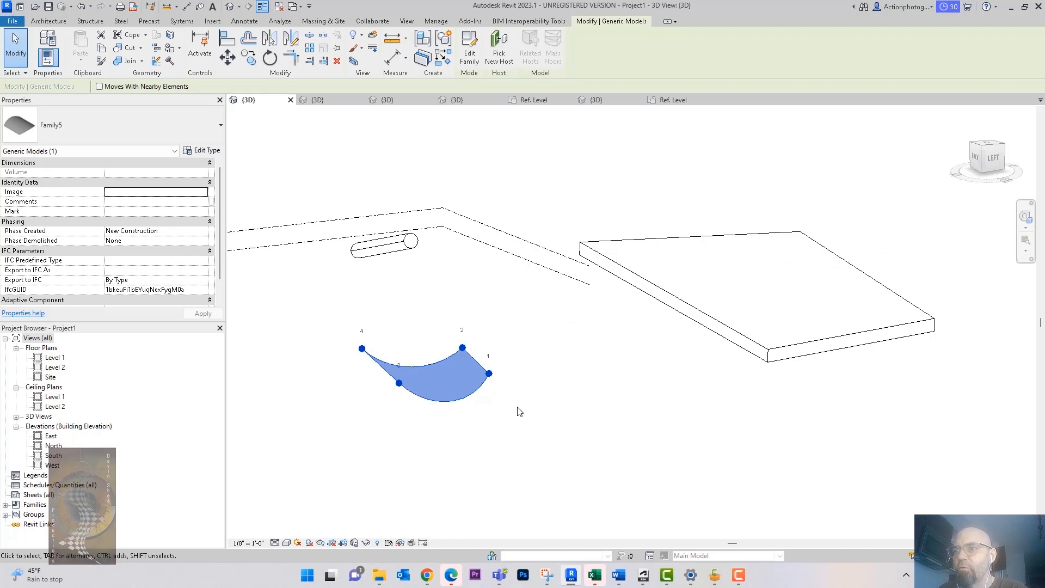
click(517, 413)
click(489, 374)
drag(490, 358, 492, 433)
shift+middle_drag(541, 434, 563, 412)
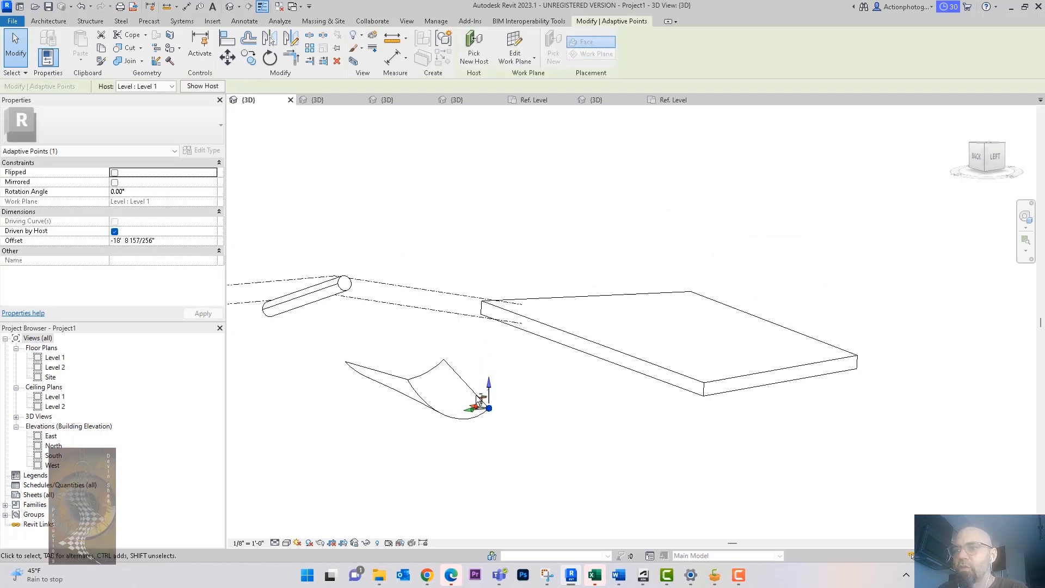
click(407, 379)
drag(408, 360, 408, 406)
shift+middle_drag(598, 447, 604, 471)
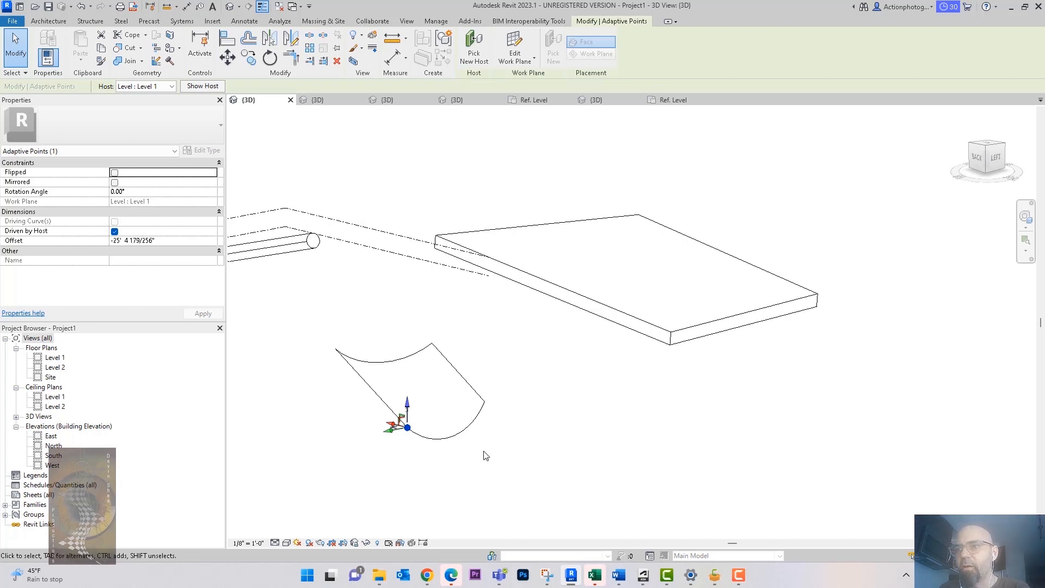
shift+middle_drag(486, 455, 494, 462)
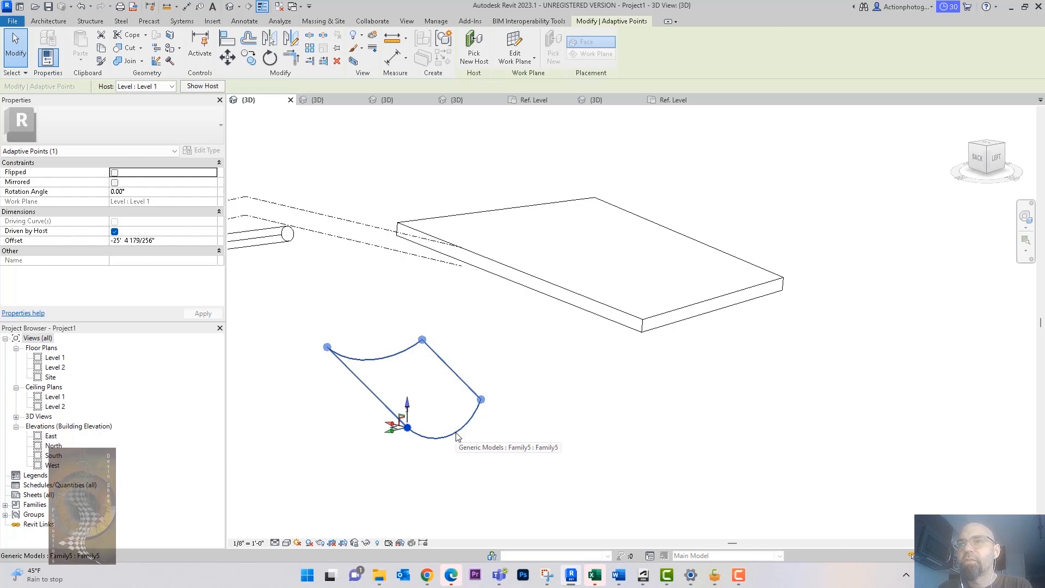
Open the placed surface's family for editing and show it in the default 3D view.
click(766, 147)
click(472, 392)
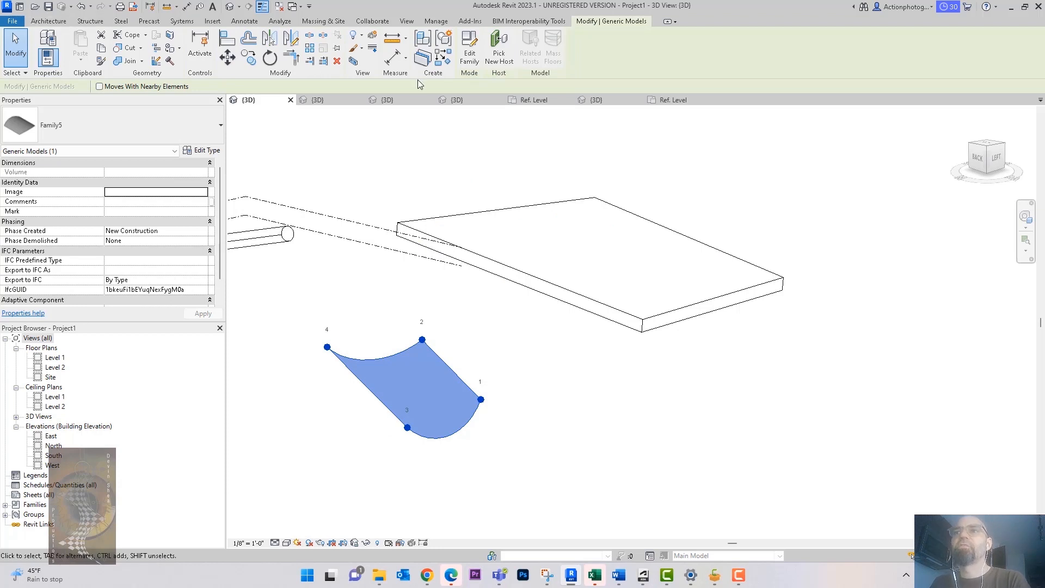
middle_drag(548, 136, 558, 131)
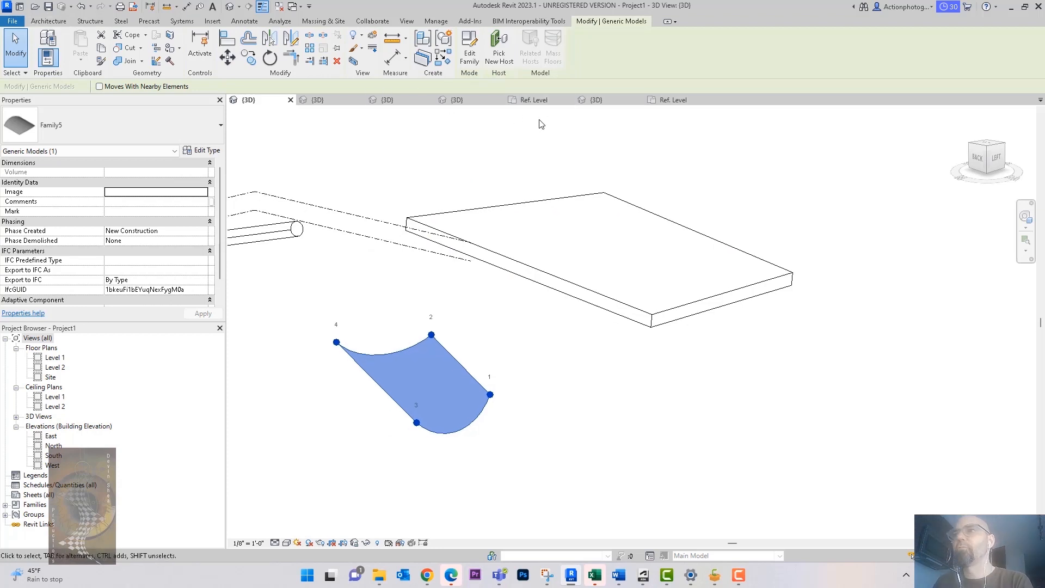
click(469, 49)
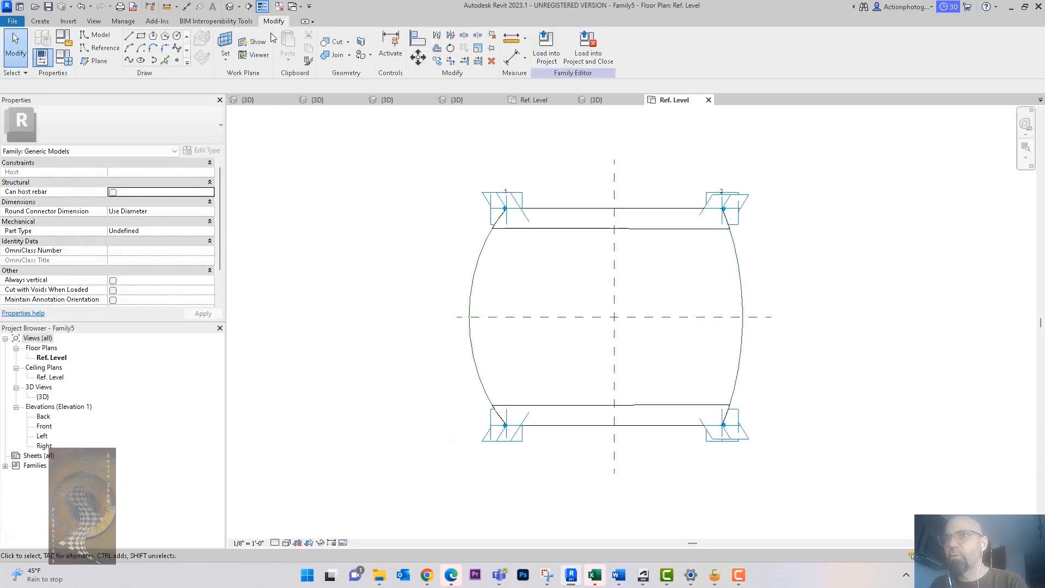
click(230, 6)
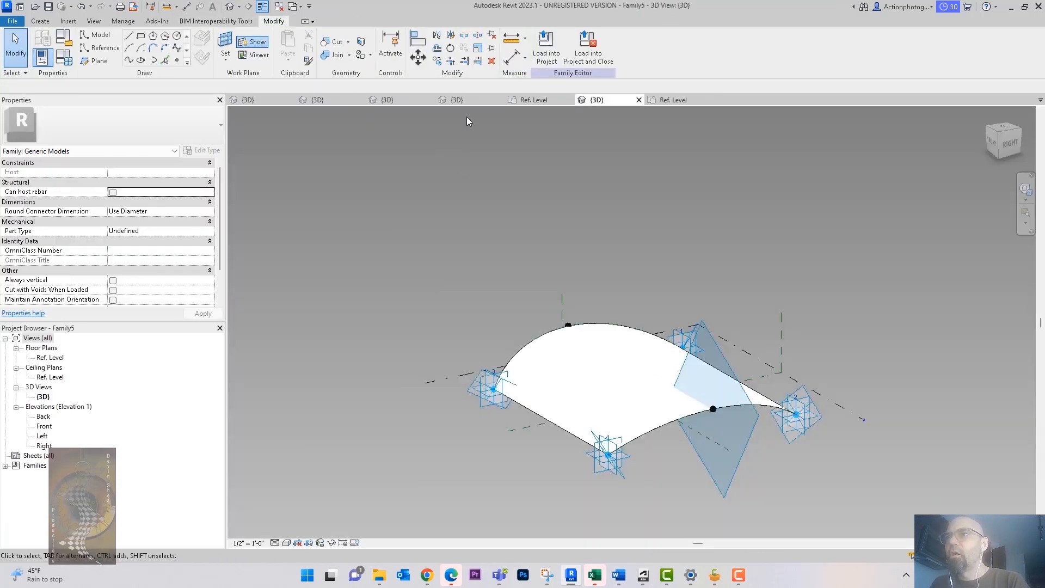
shift+middle_drag(488, 130, 526, 174)
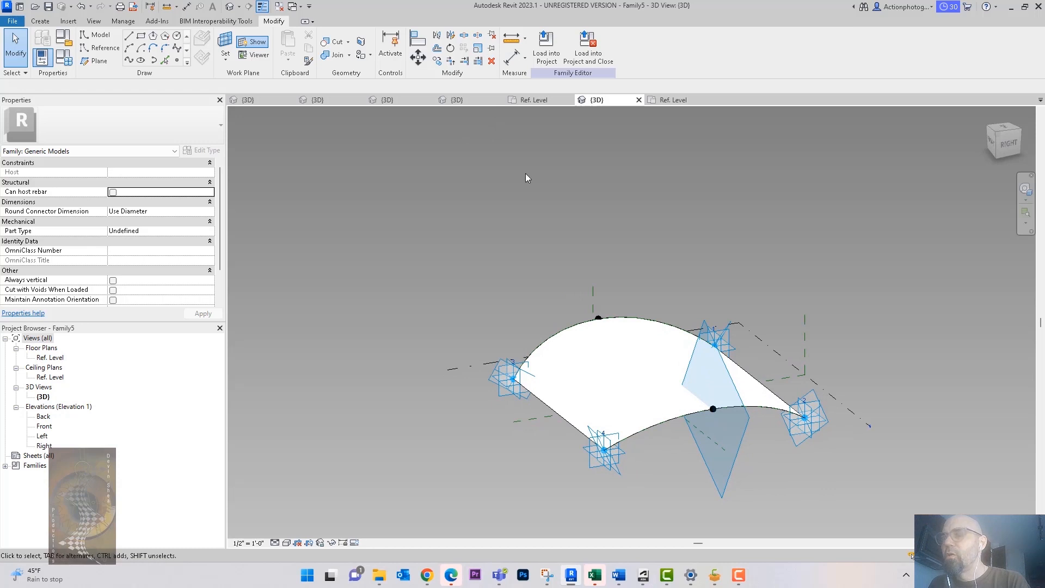
Change both arcs' middle reference points to Shape Handle Point (Adaptive).
click(715, 409)
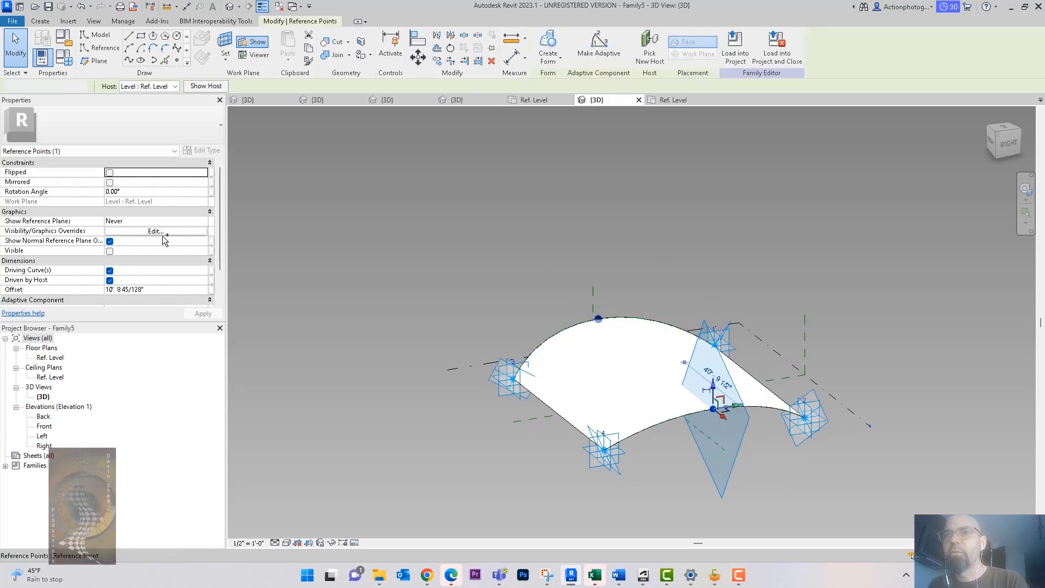
scroll(184, 256, down, 2)
click(208, 271)
click(210, 270)
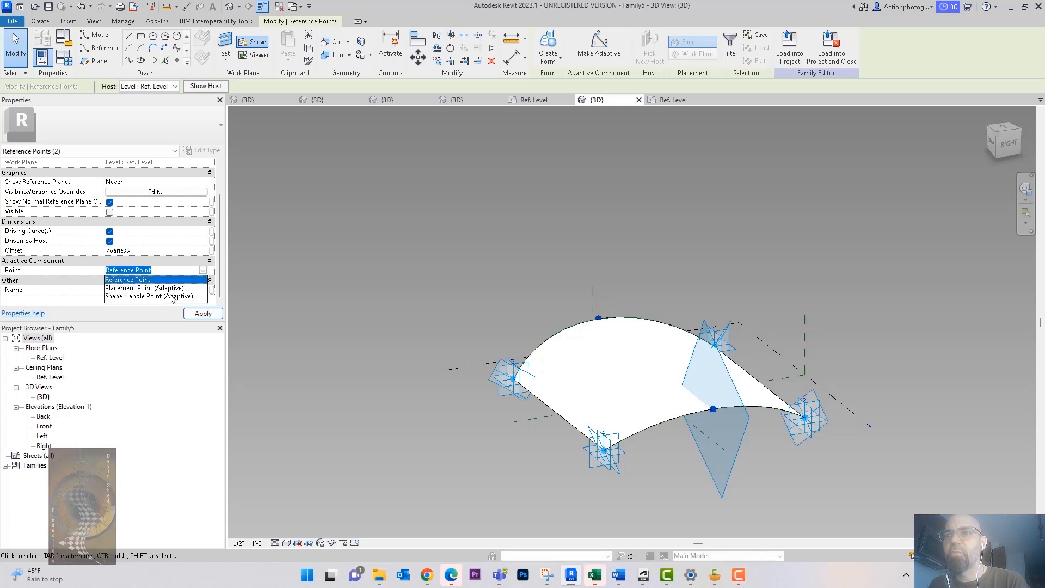
click(173, 299)
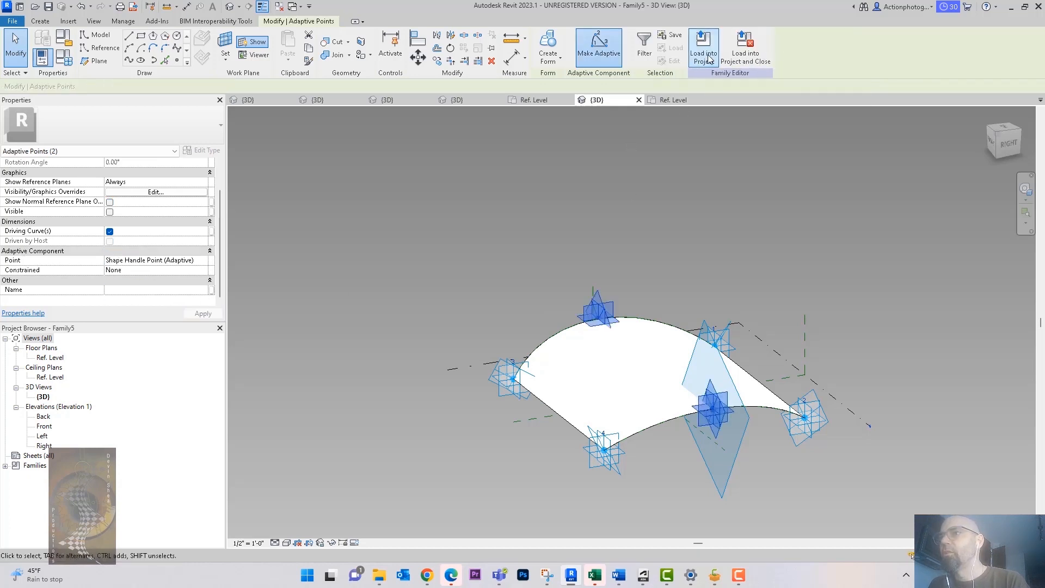
Reload the family into Project1, overwriting the existing version, and select the placed surface to show its shape handles.
click(704, 48)
click(493, 368)
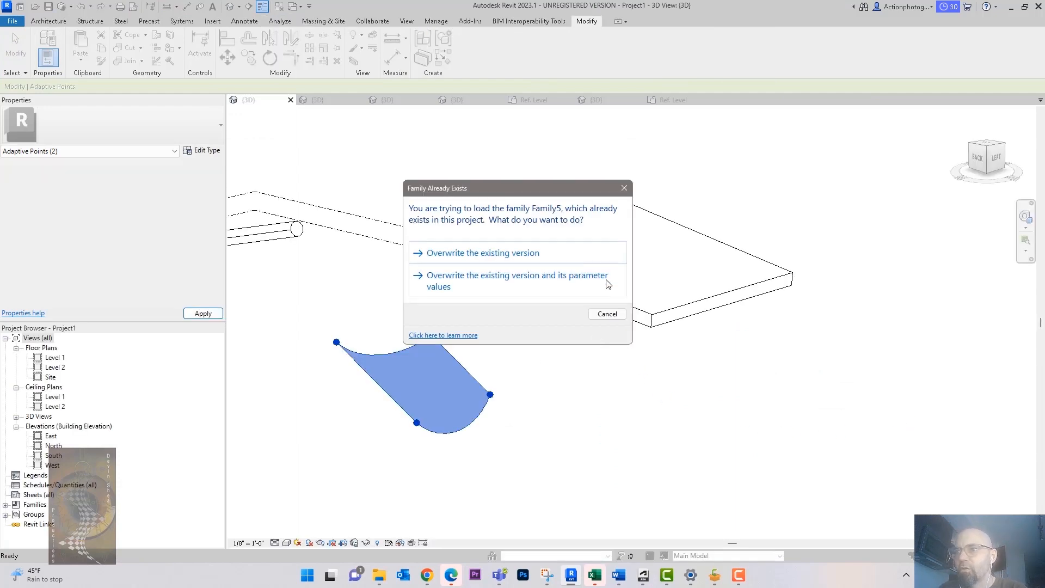
click(534, 252)
click(557, 461)
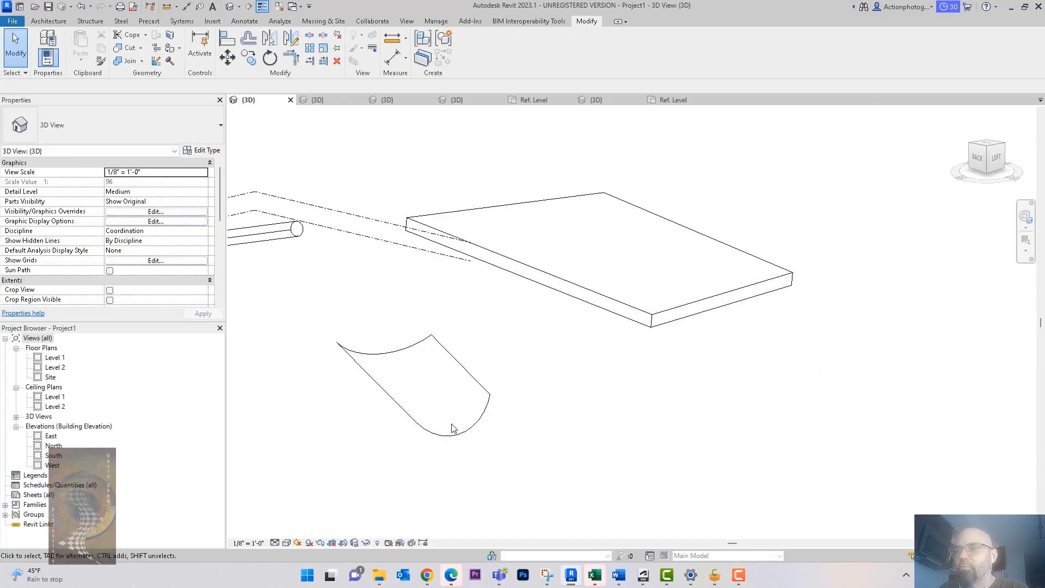
click(485, 418)
shift+middle_drag(518, 443, 516, 417)
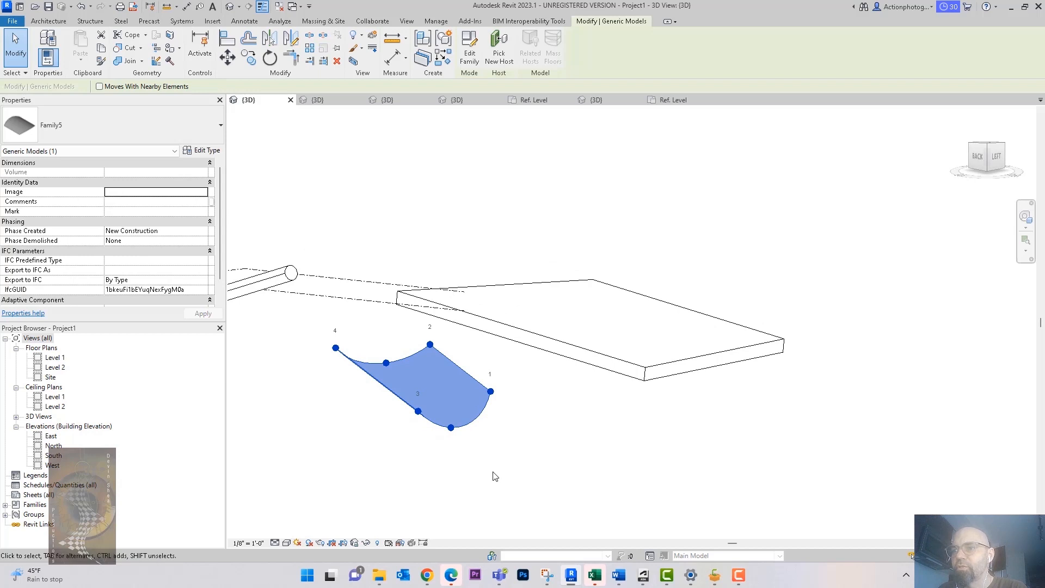
Move the near arc's middle shape handle point upward so that end of the placed surface arches up.
click(491, 472)
click(453, 430)
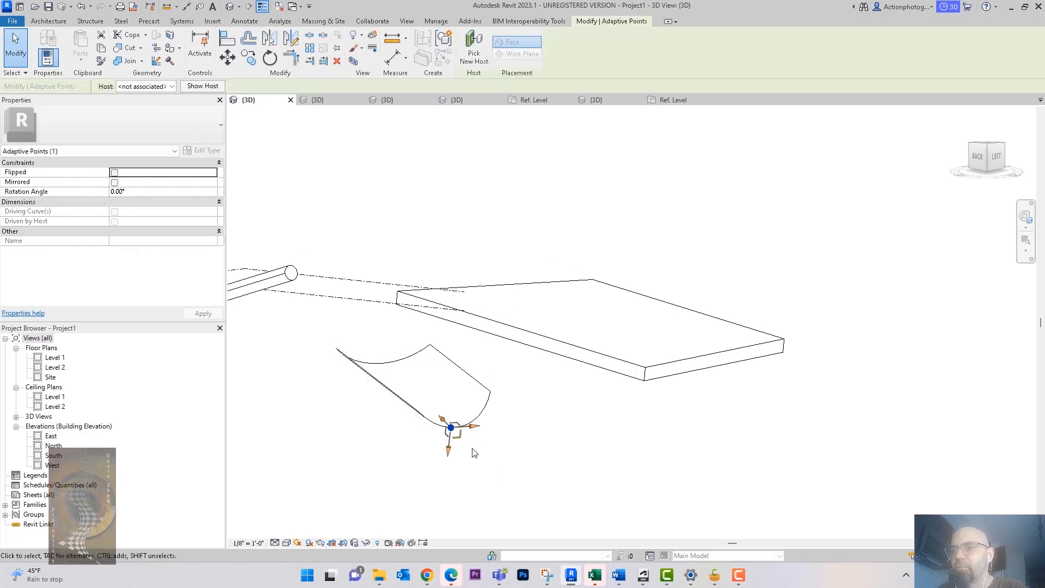
shift+middle_drag(473, 450, 490, 443)
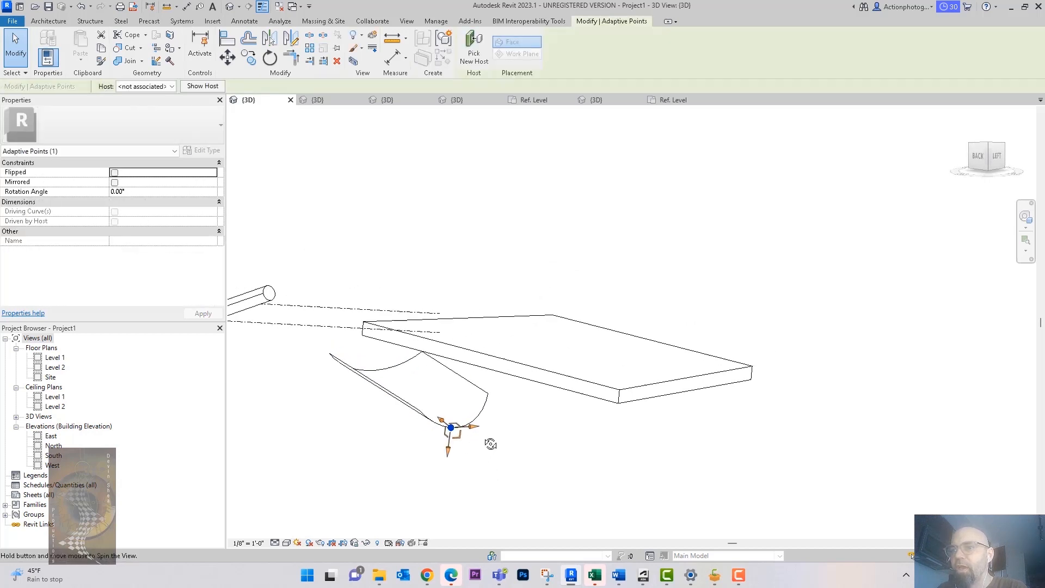
click(488, 394)
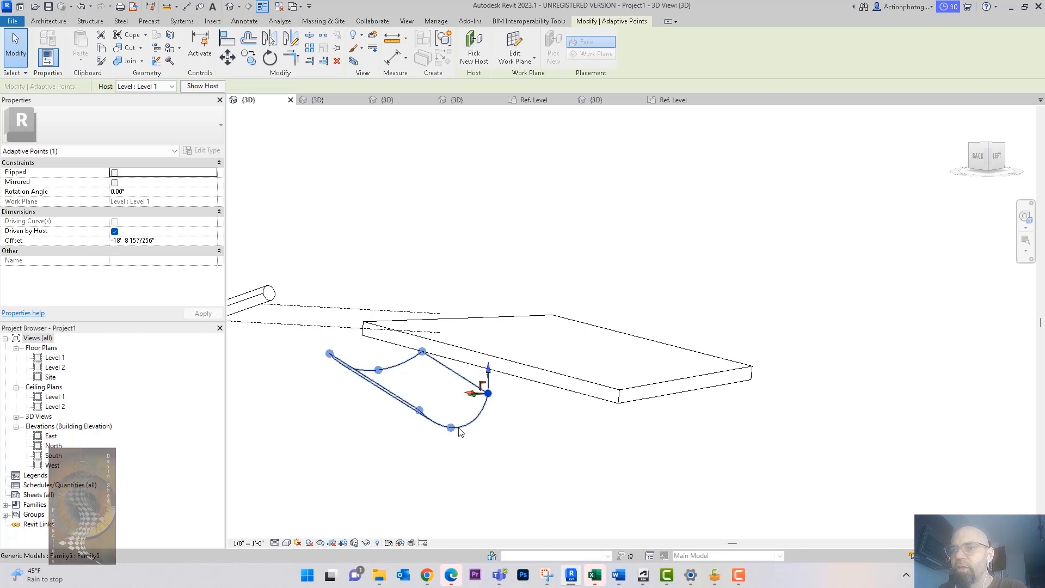
click(496, 460)
click(470, 425)
click(458, 436)
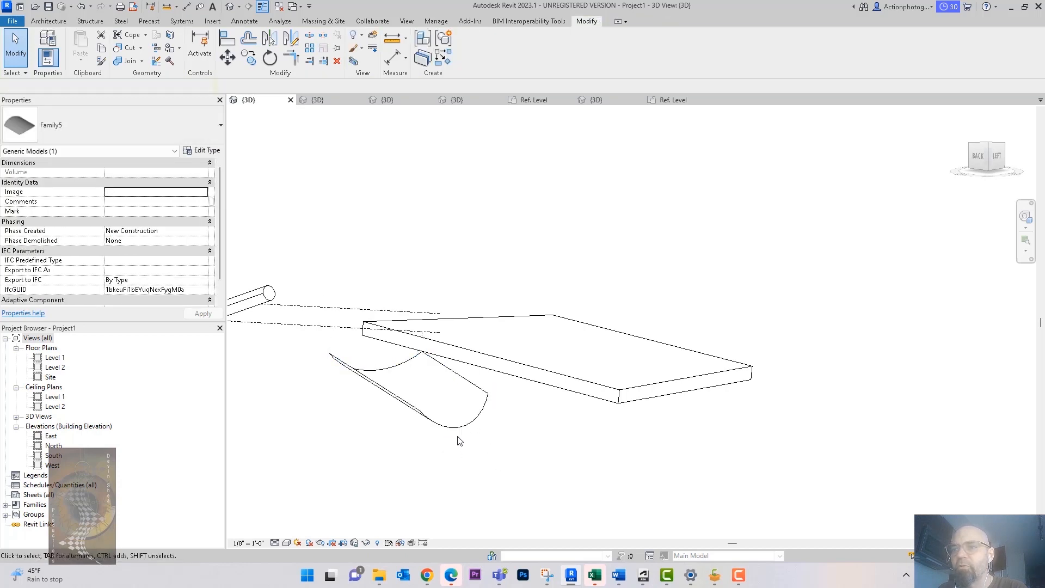
click(453, 430)
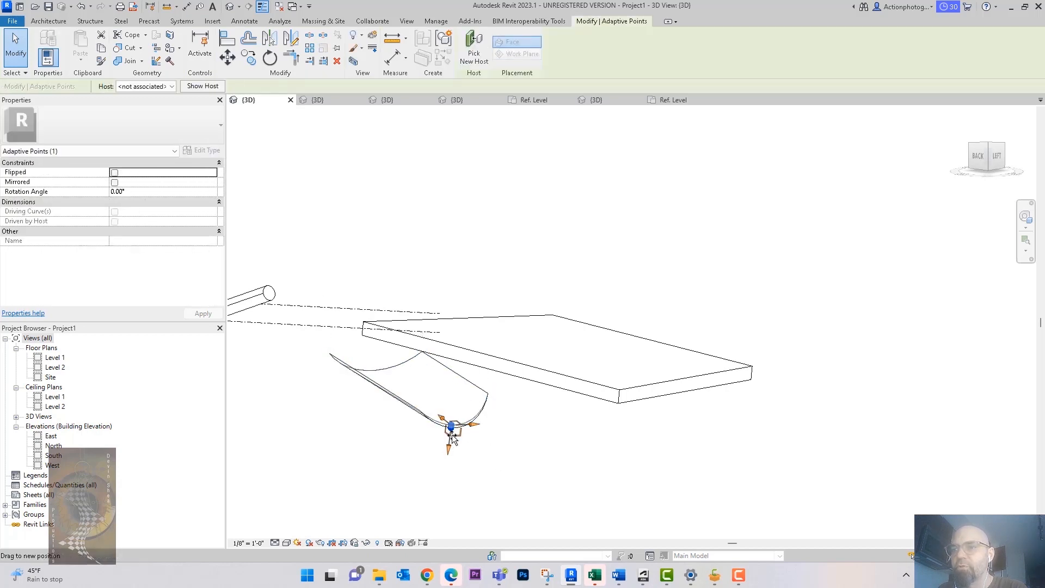
shift+middle_drag(506, 438, 432, 367)
Move the far arc's middle shape handle point upward so that end of the surface arches up too.
click(395, 348)
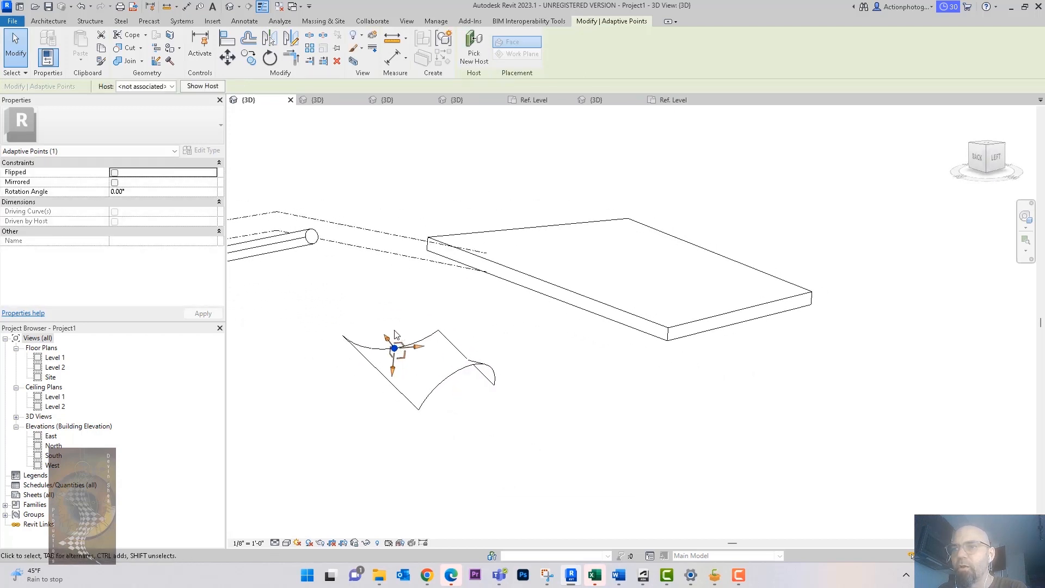
drag(395, 348, 396, 340)
shift+middle_drag(543, 448, 489, 384)
shift+middle_drag(487, 405, 456, 415)
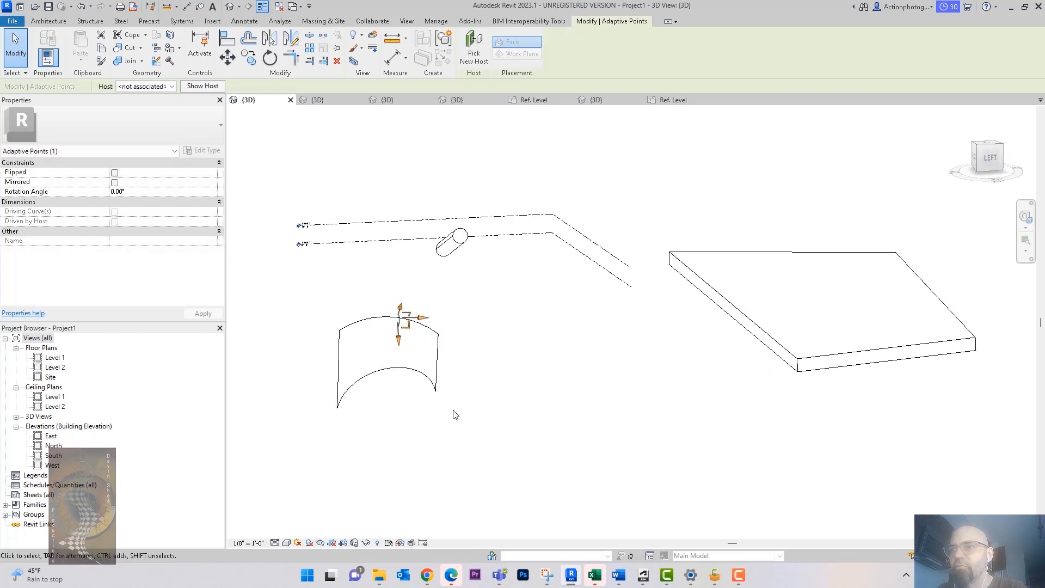
Move the placed surface's adaptive point 1 outward horizontally, keeping its offset from Level 1.
click(440, 394)
drag(412, 393, 440, 392)
mouse_move(581, 408)
shift+middle_down()
mouse_move(614, 434)
mouse_move(596, 419)
shift+middle_up()
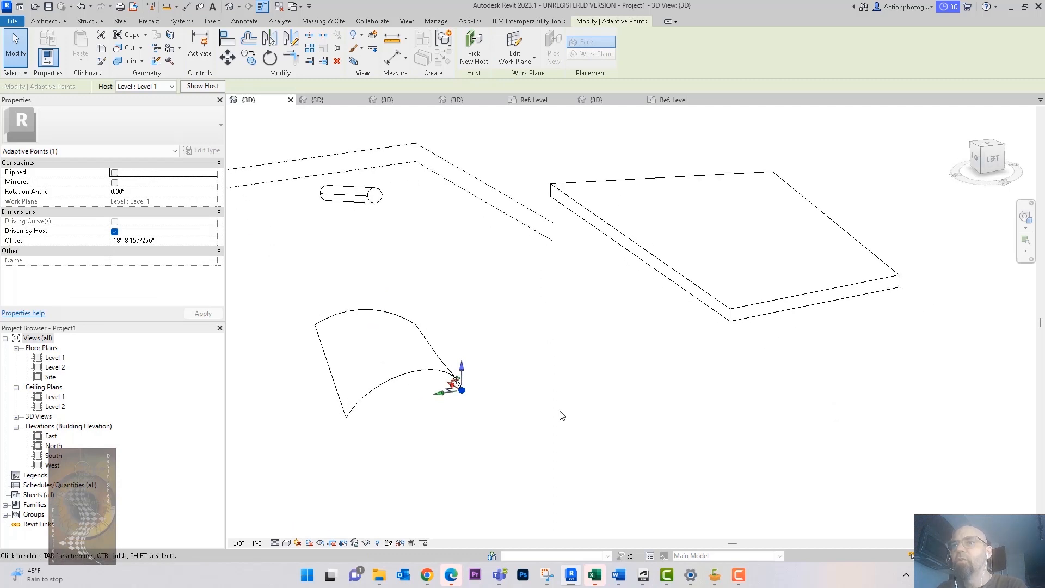
Open the placed surface's family for editing and show it in the default 3D view.
click(571, 418)
click(403, 374)
shift+middle_drag(495, 341, 359, 273)
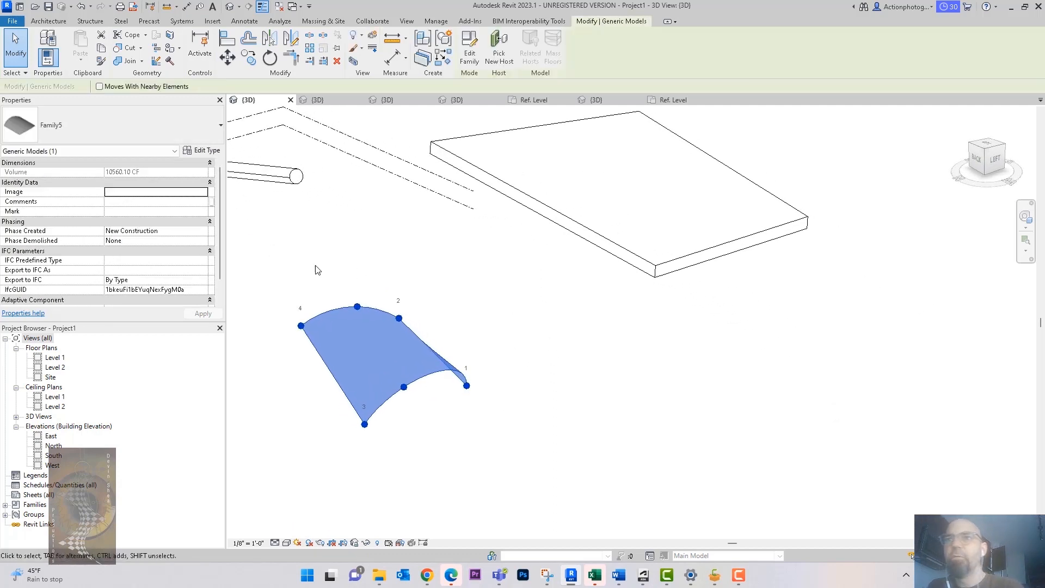
click(471, 47)
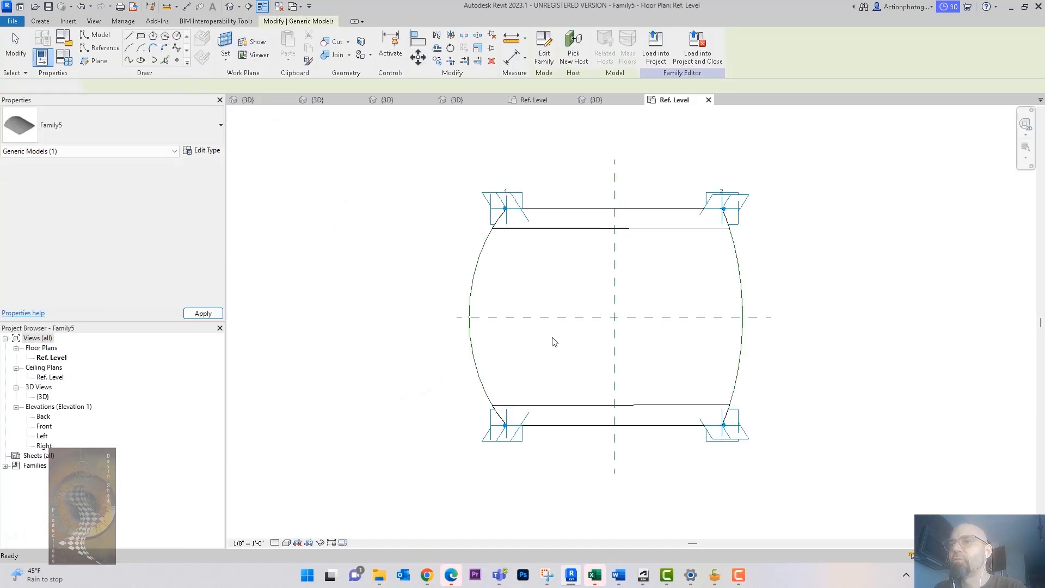
click(229, 6)
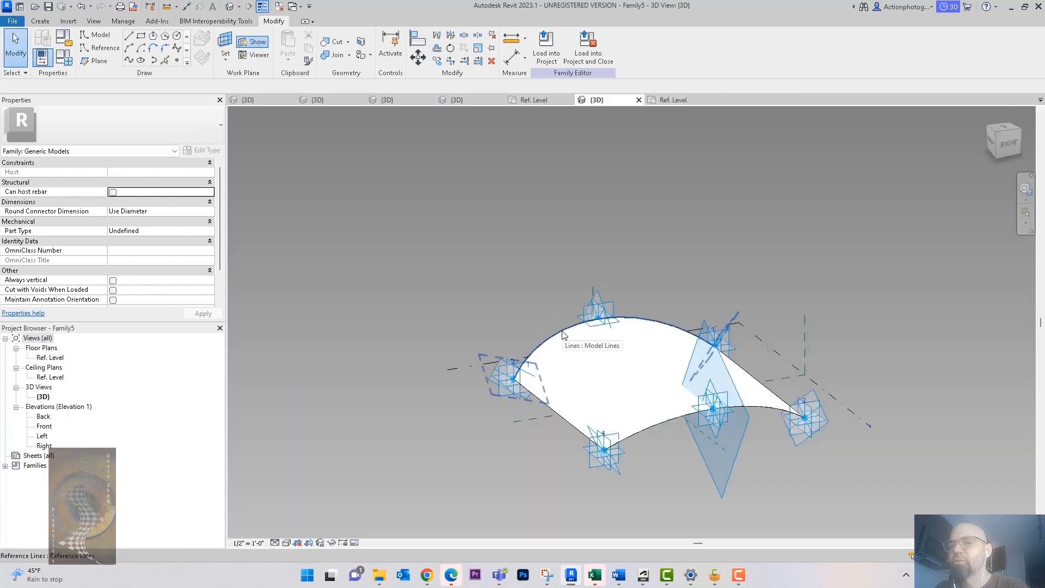
Assign the Glass material to the curved form element.
click(564, 334)
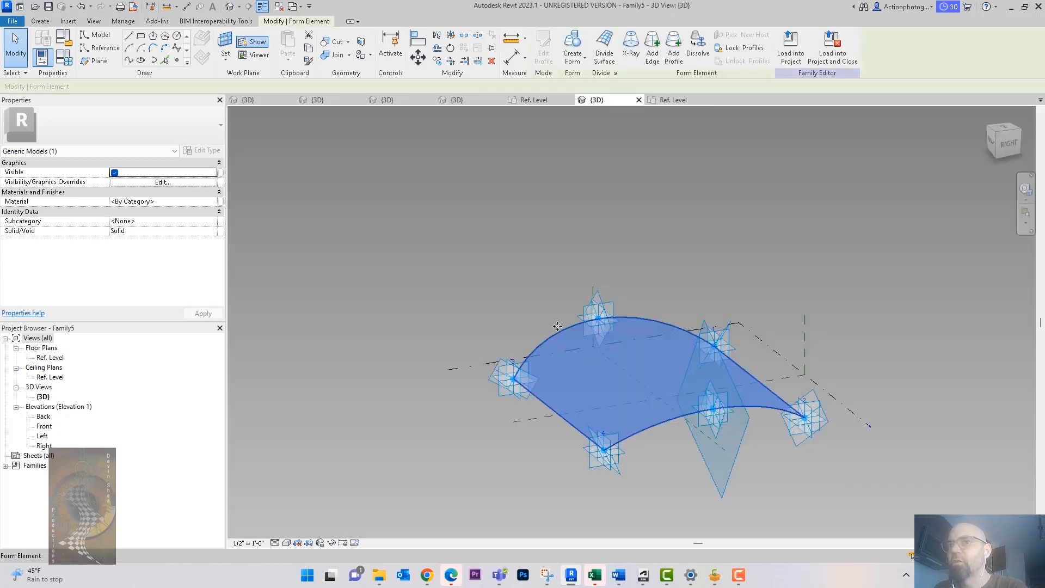
click(214, 203)
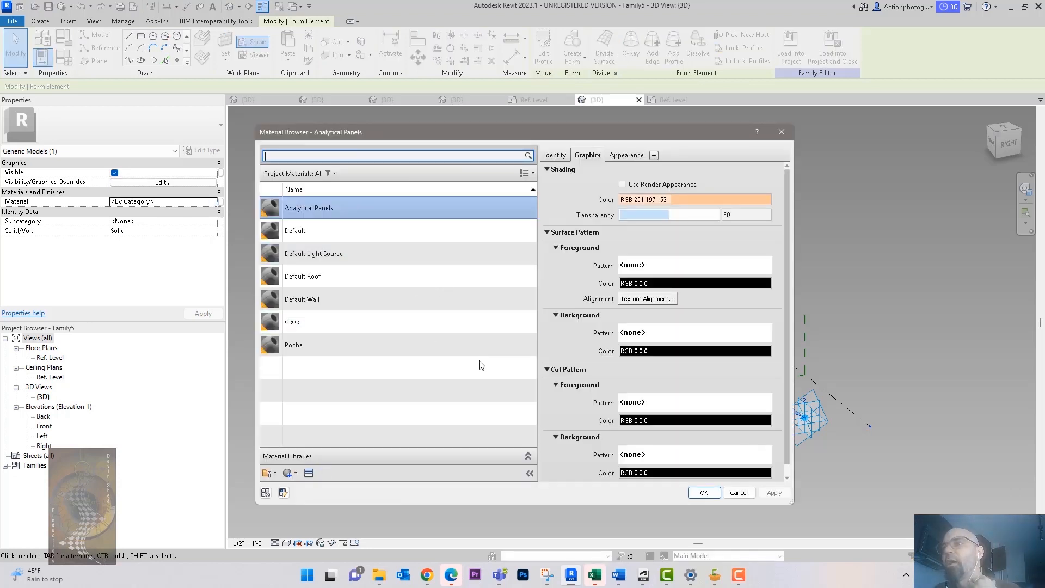
double_click(361, 318)
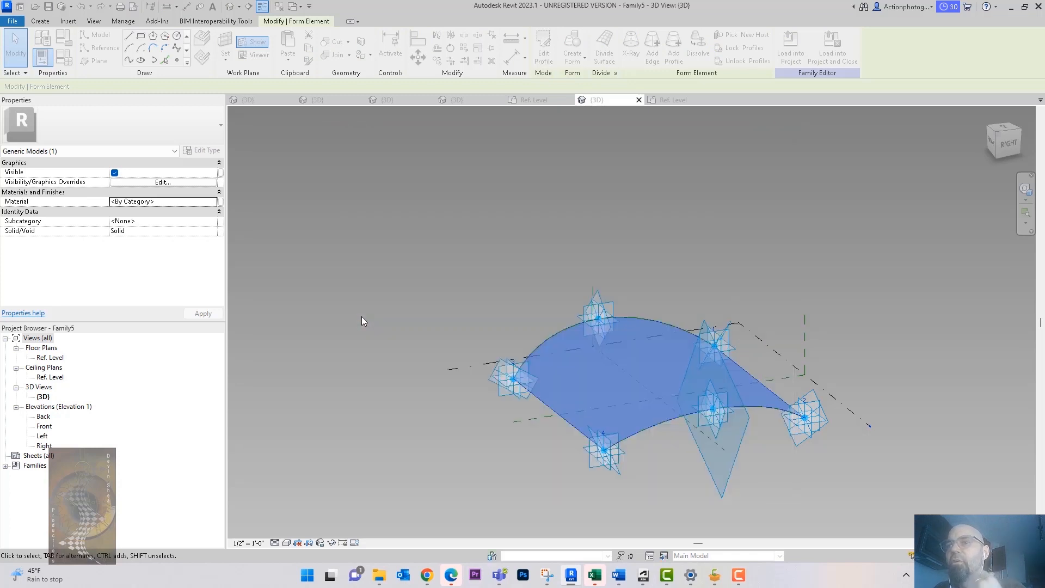
Load the family into Project1, overwriting the existing version, and select the placed surface.
click(791, 51)
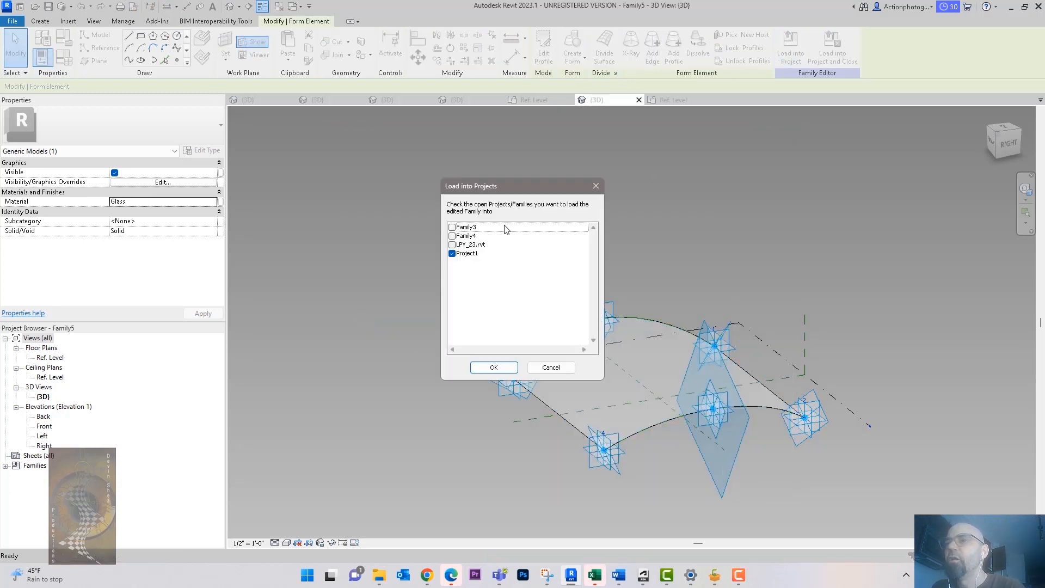
click(504, 368)
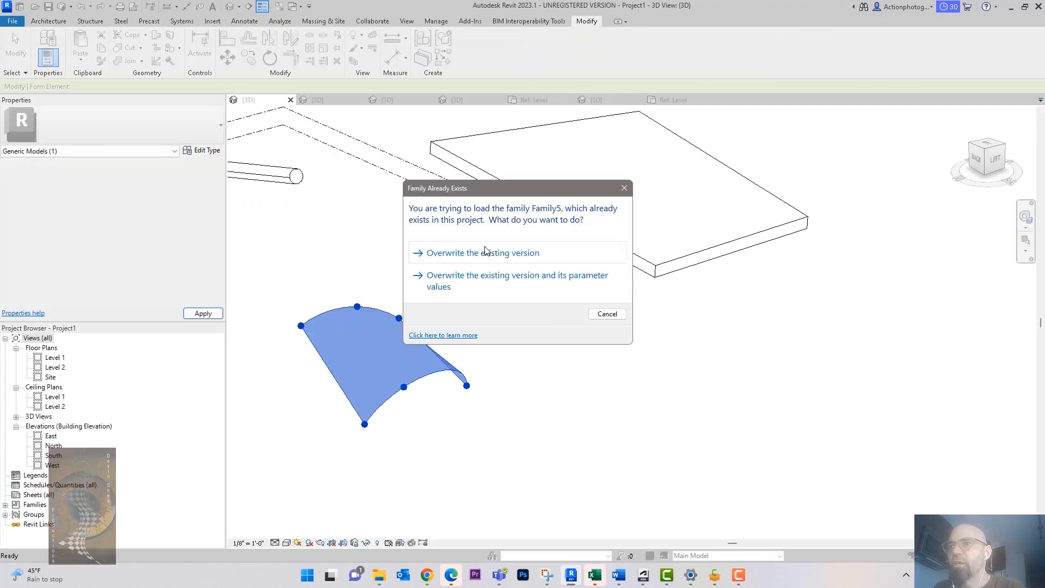
click(483, 253)
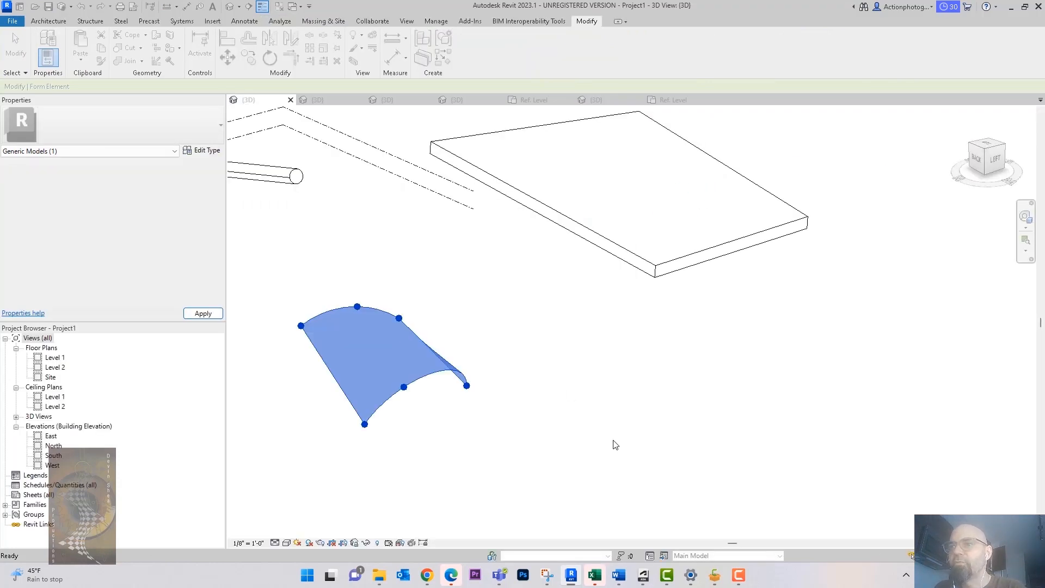
click(433, 373)
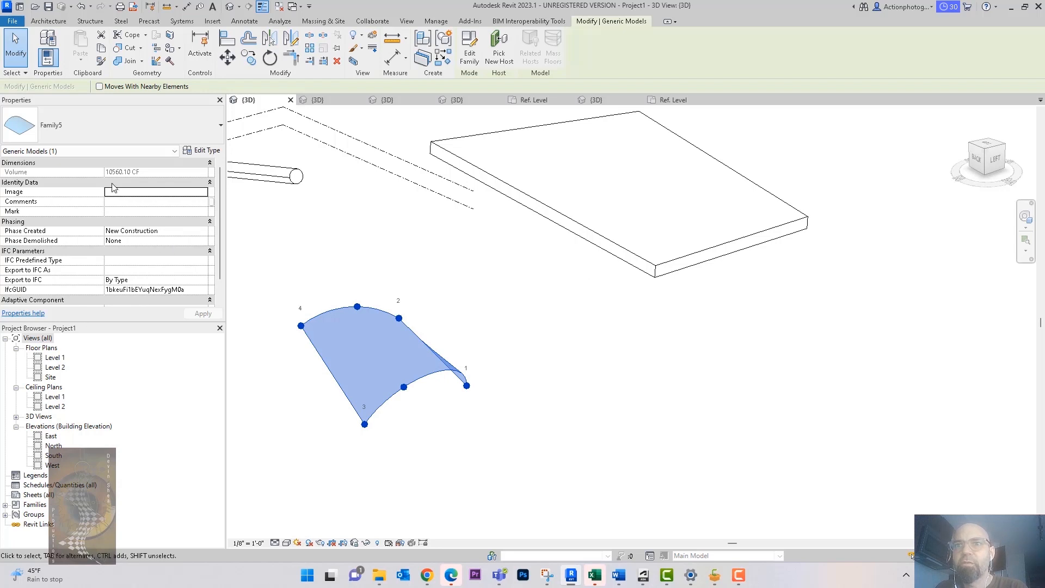
Examine the placed surface from different angles and review its type properties without changing them.
shift+middle_drag(467, 305, 488, 277)
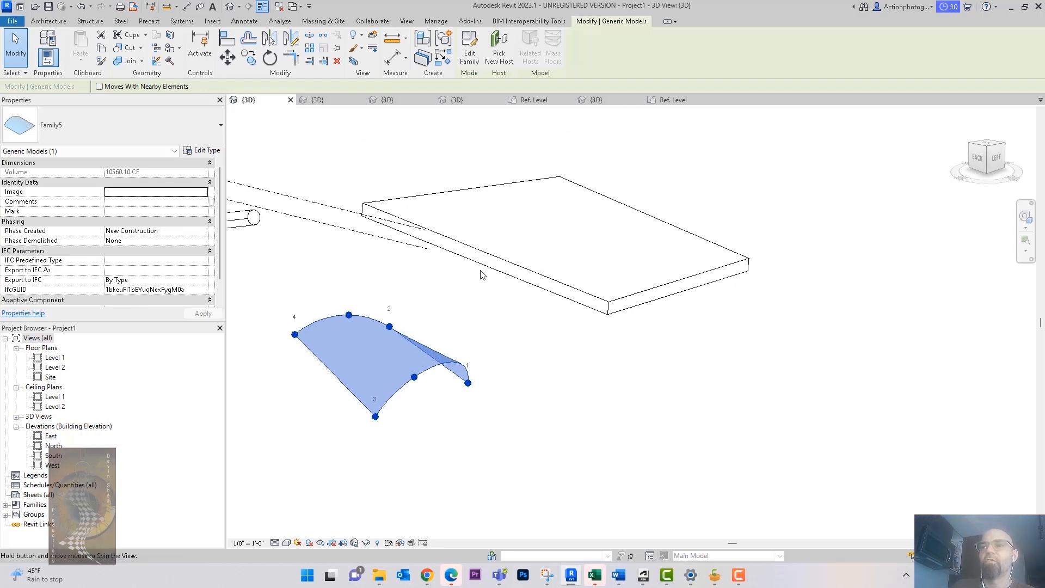
click(485, 321)
click(437, 372)
shift+middle_drag(563, 406, 588, 398)
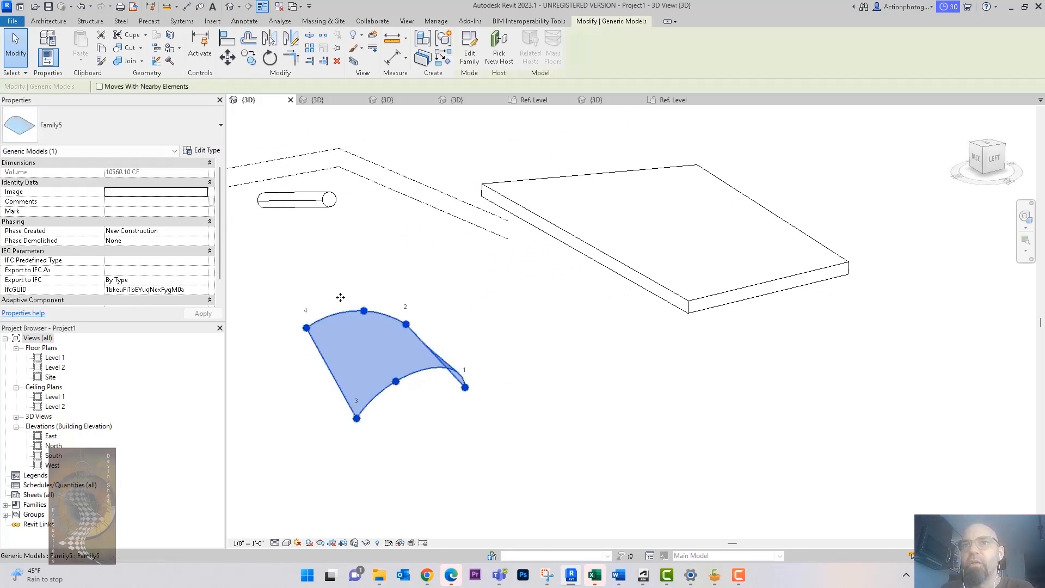
scroll(182, 238, down, 1)
scroll(182, 238, up, 1)
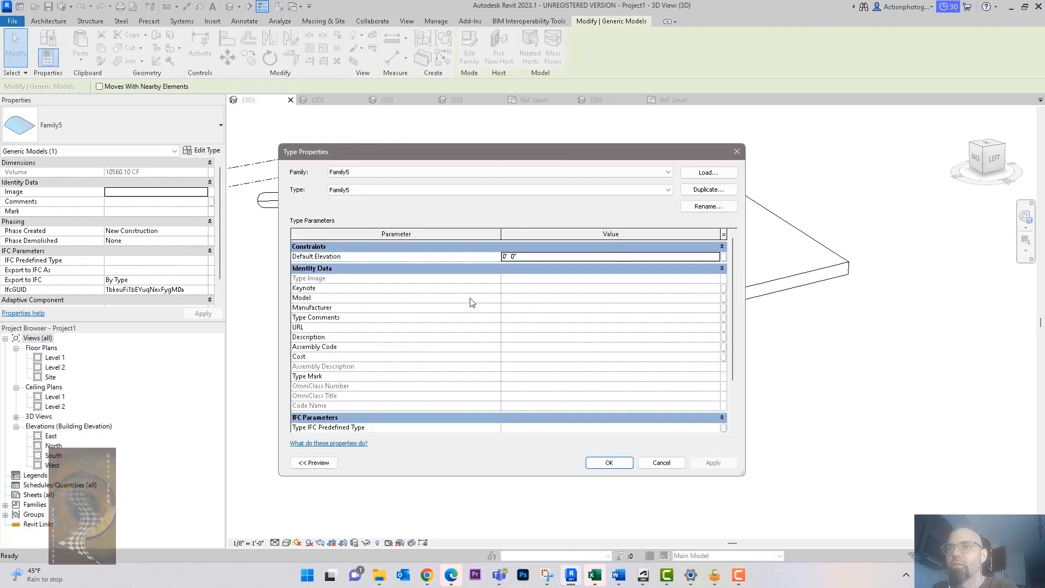
scroll(546, 389, down, 2)
click(661, 463)
click(743, 395)
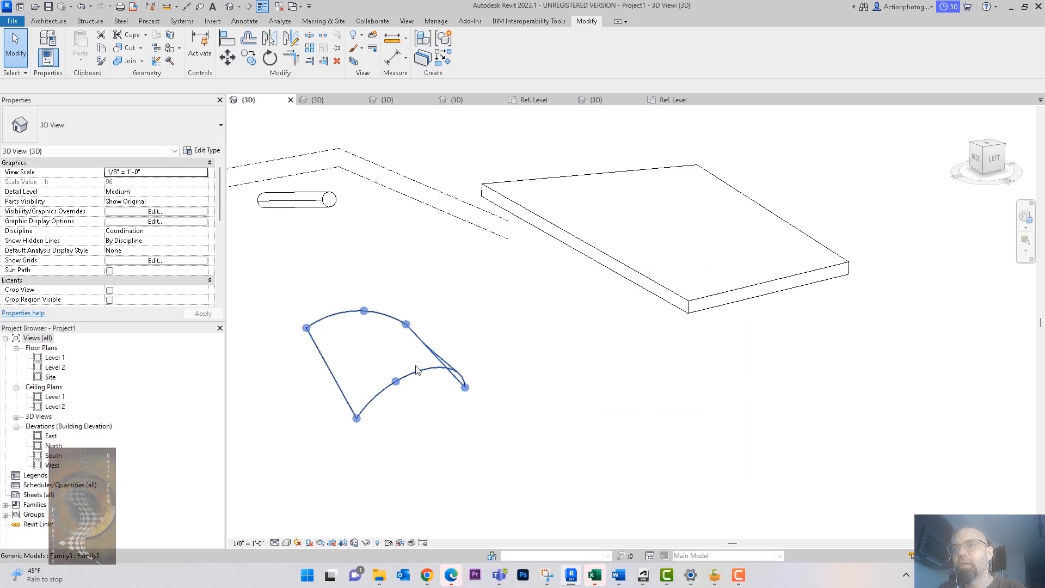
Examine the arched shape of the glass surface in Project1 from several angles.
click(425, 377)
shift+middle_drag(541, 420, 583, 431)
click(556, 398)
shift+middle_drag(555, 396, 580, 449)
click(438, 382)
click(580, 449)
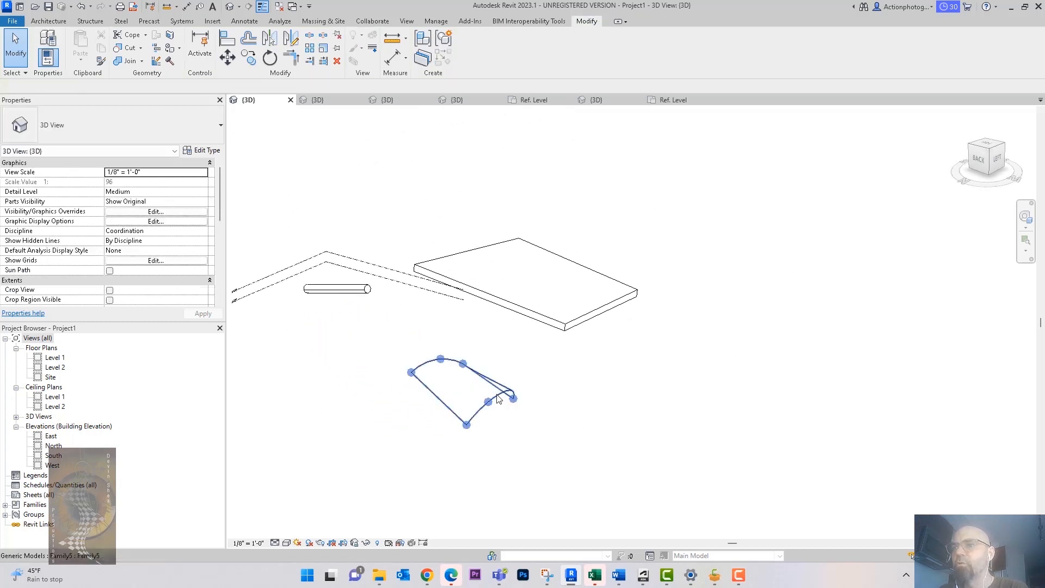
click(539, 420)
shift+middle_drag(539, 420, 618, 422)
click(618, 423)
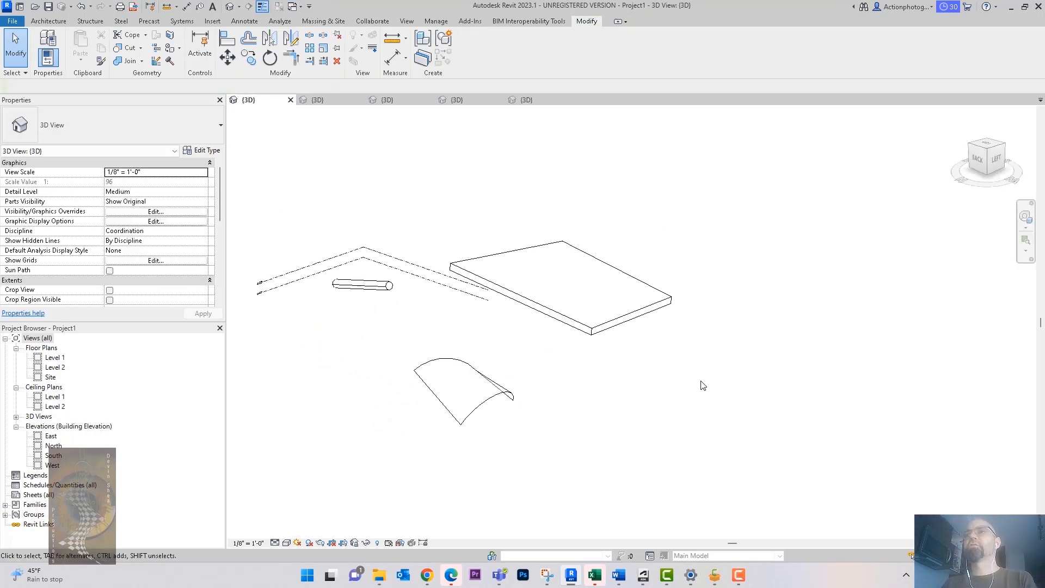
Switch to the 3D view of LPY_23, dismiss the save reminder and turn off the view's section box.
click(327, 104)
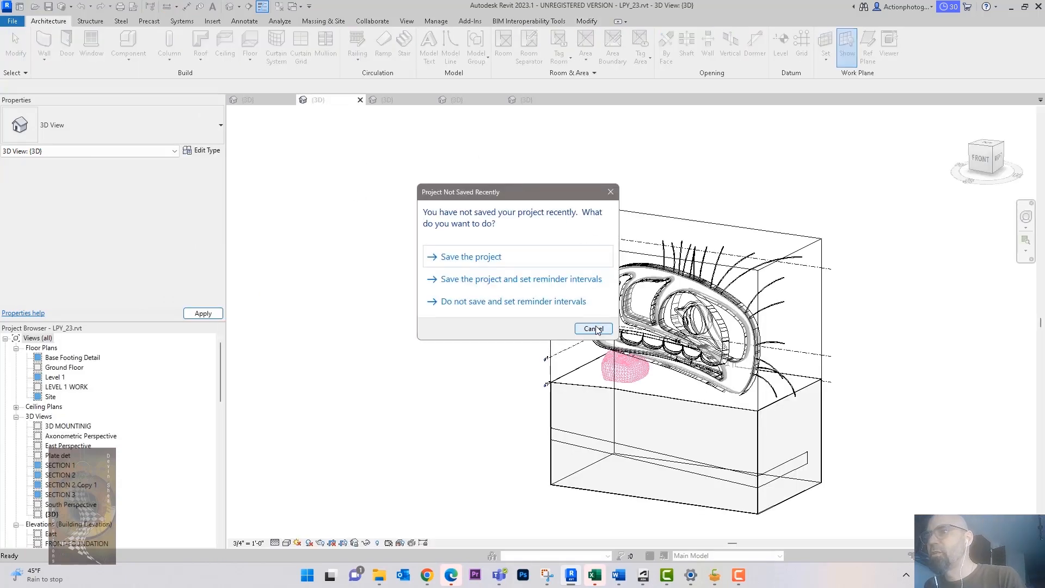
click(596, 330)
scroll(118, 260, down, 2)
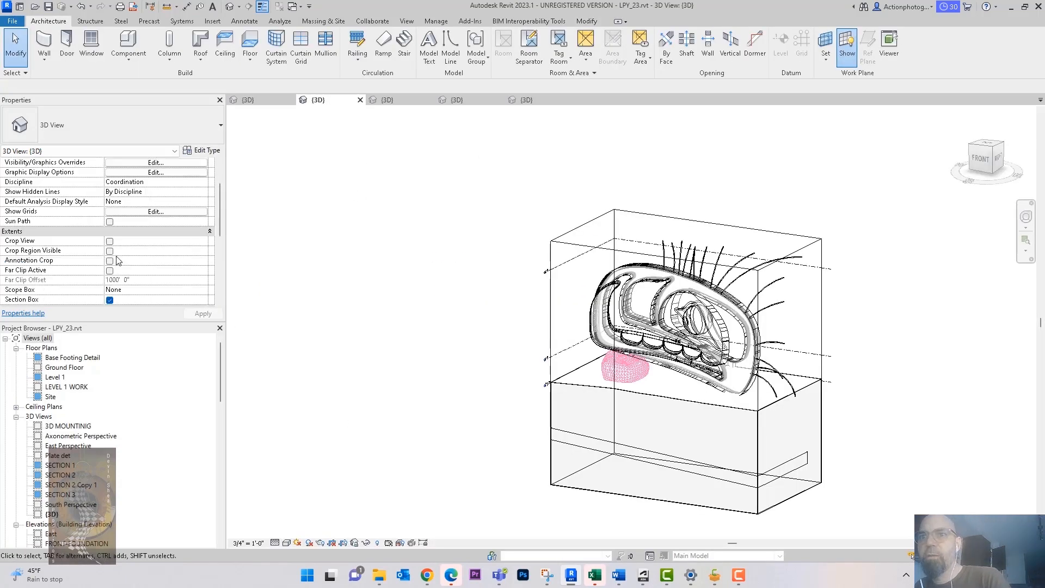
scroll(118, 257, down, 2)
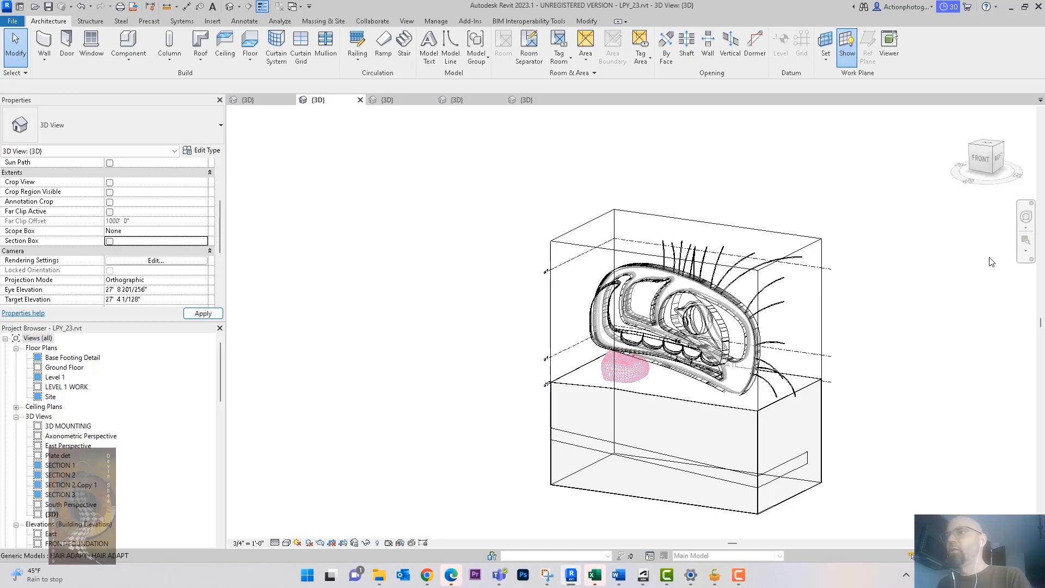
Temporarily hide both topography surfaces around the sculpture in the 3D view.
shift+middle_drag(895, 287, 794, 310)
scroll(510, 317, down, 5)
scroll(545, 346, up, 4)
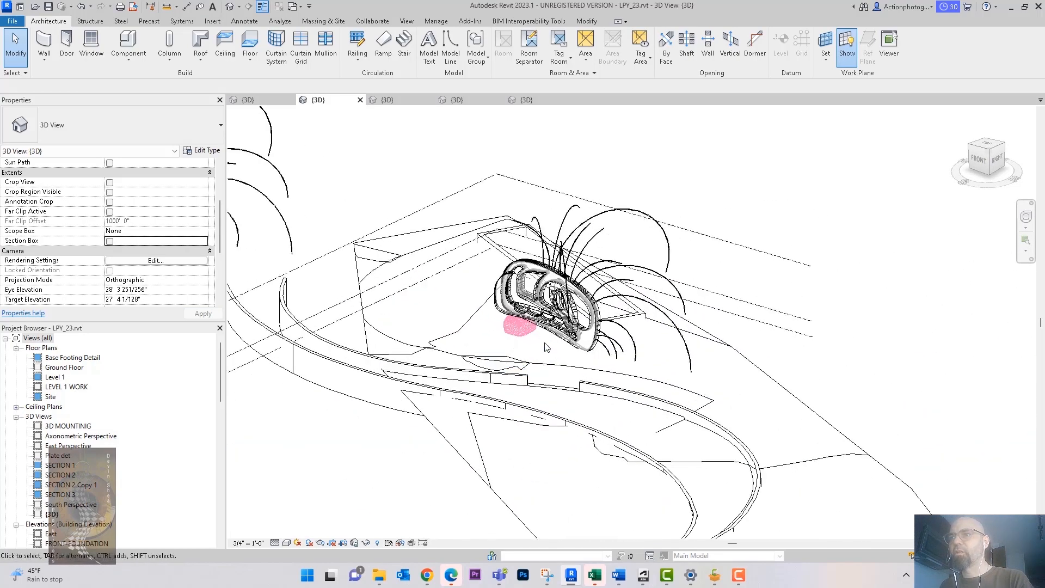
scroll(553, 343, down, 2)
scroll(560, 345, up, 2)
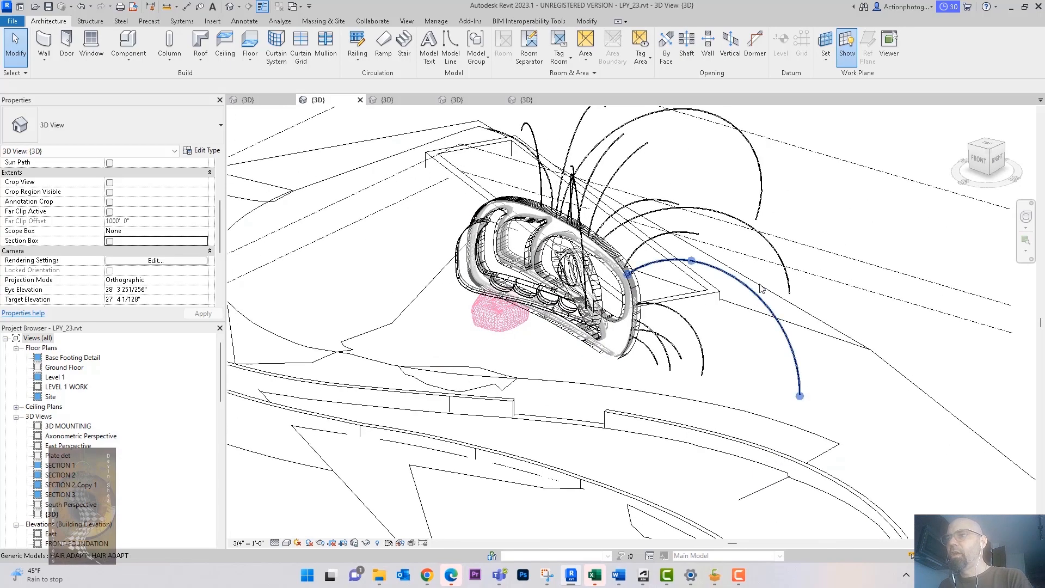
mouse_move(874, 326)
shift+middle_down()
mouse_move(936, 328)
mouse_move(871, 326)
shift+middle_up()
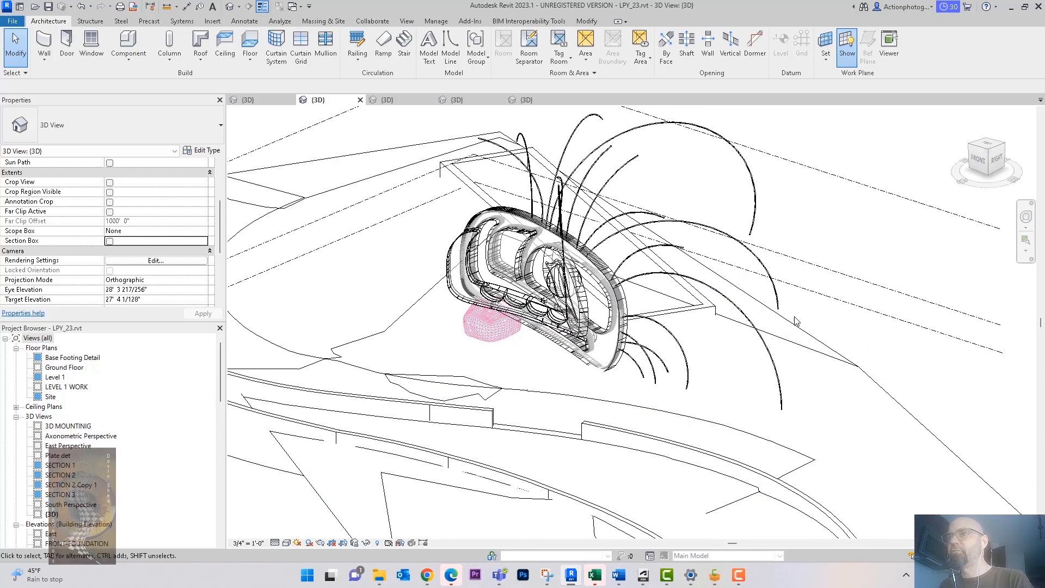
click(631, 412)
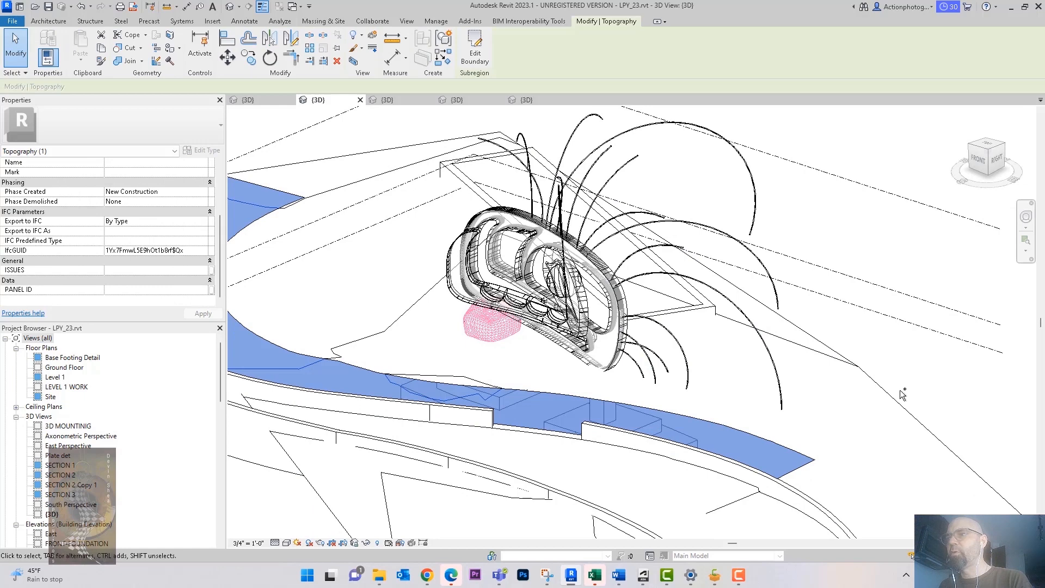
ctrl+click(885, 396)
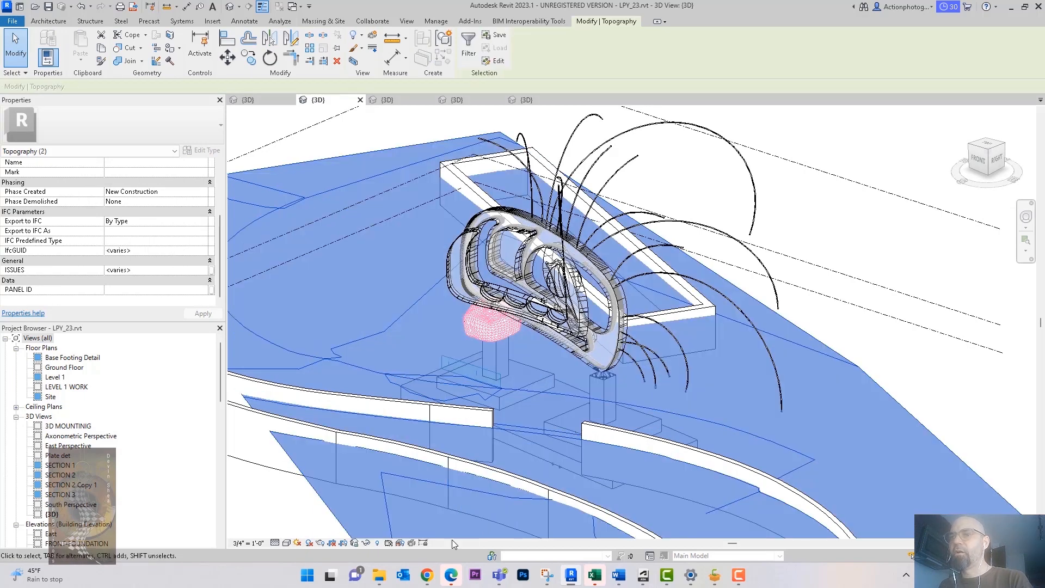
click(378, 544)
click(388, 514)
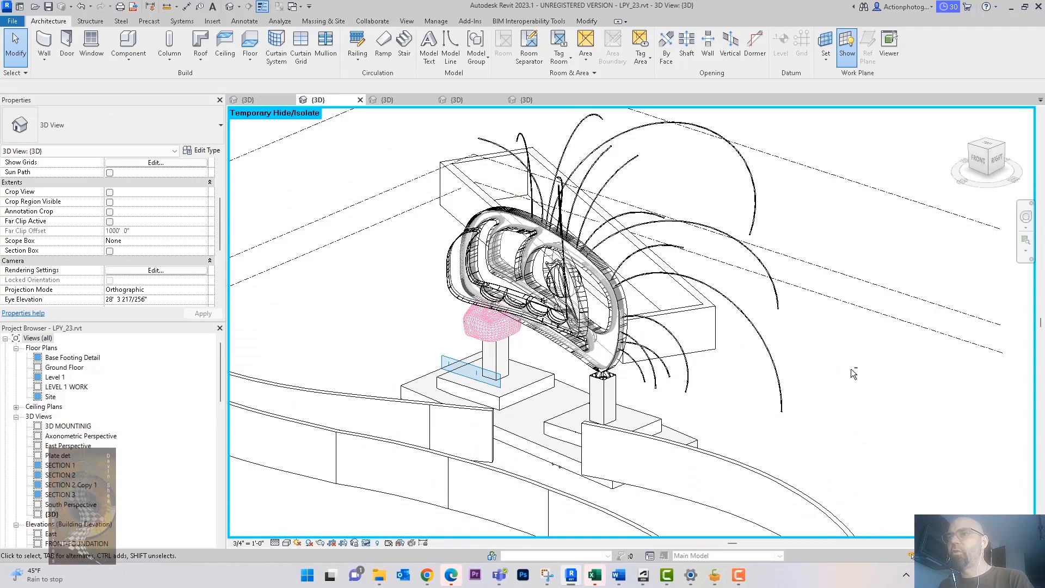
Examine the sculpture, its footings and the curved adaptive hair elements up close.
scroll(838, 366, up, 5)
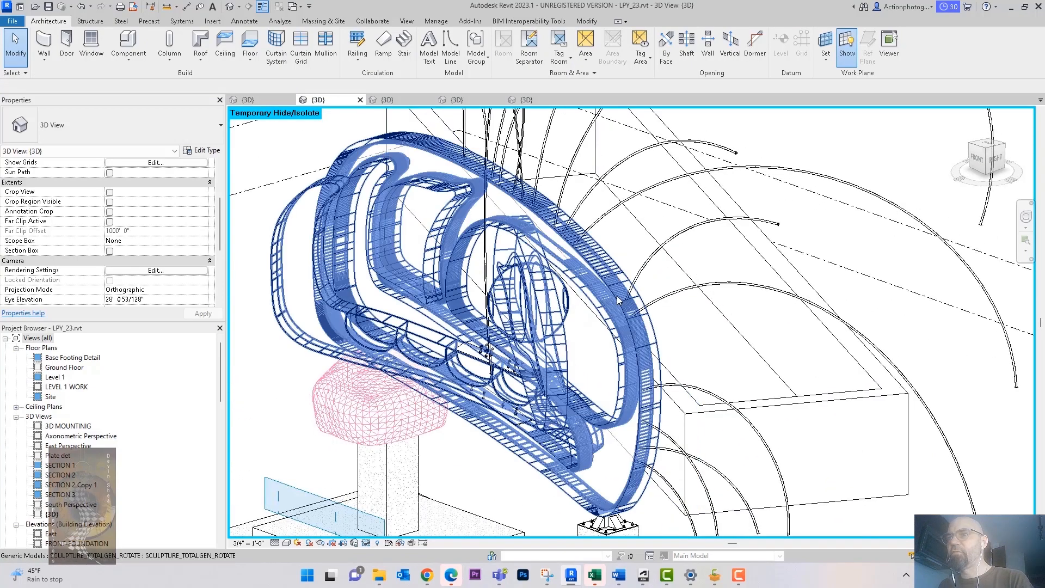
scroll(578, 371, down, 3)
mouse_move(596, 382)
shift+middle_down()
mouse_move(639, 393)
mouse_move(638, 414)
shift+middle_up()
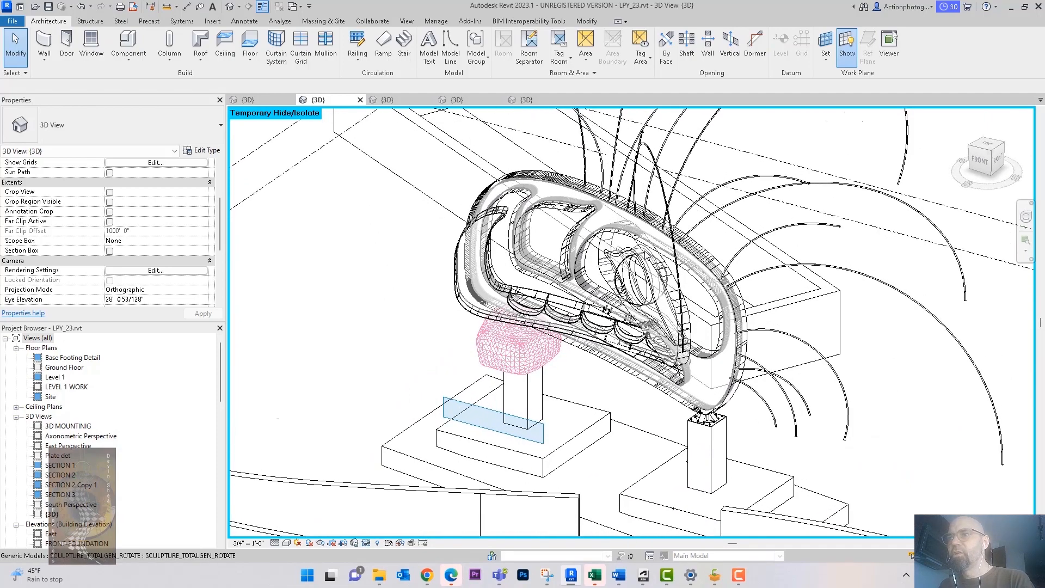
Set the visual style of the sculpture's 3D view to Shaded.
scroll(647, 256, up, 3)
middle_drag(623, 198, 647, 313)
scroll(647, 312, down, 2)
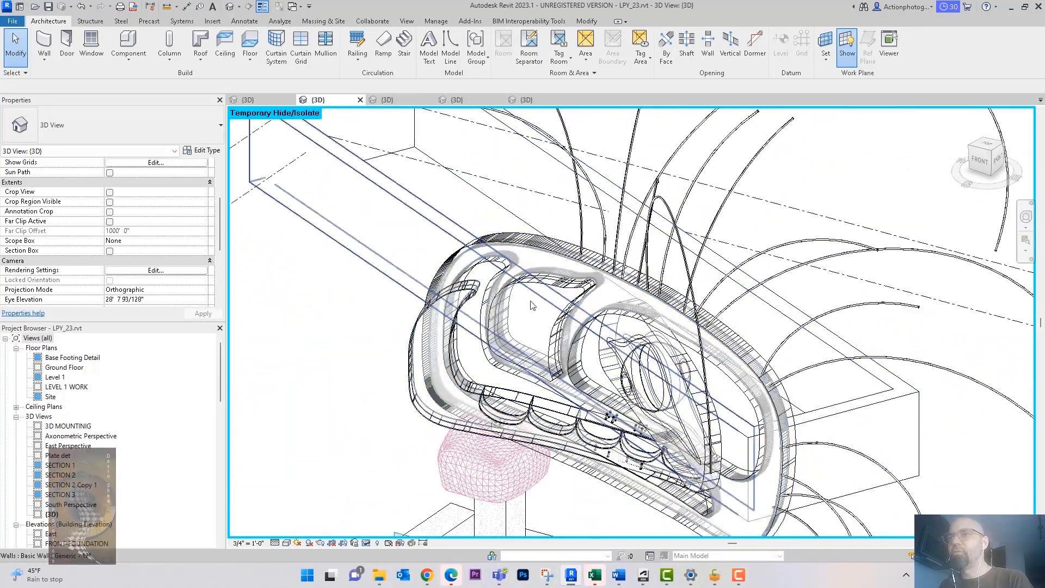
click(287, 543)
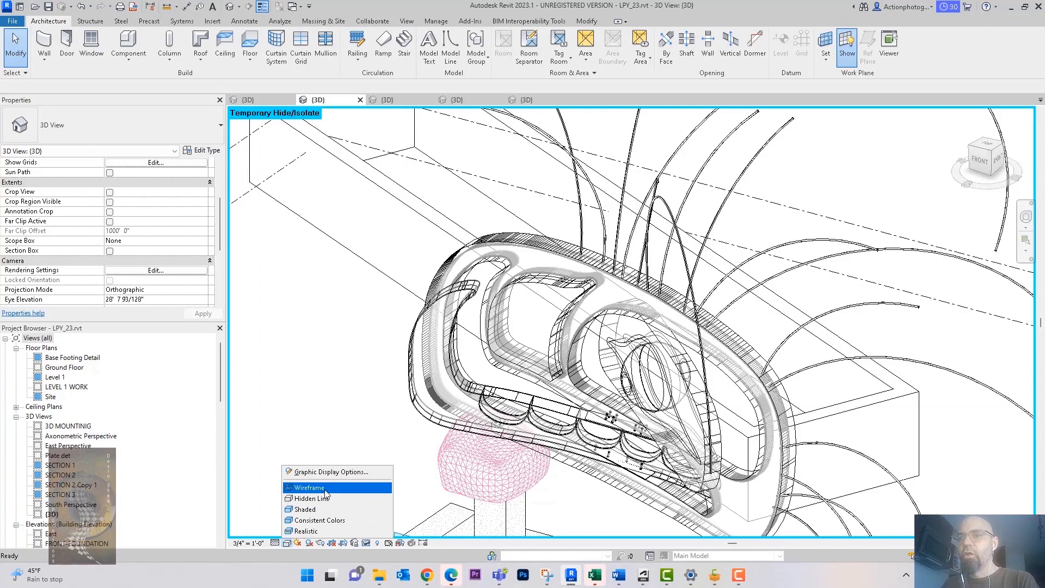
click(327, 505)
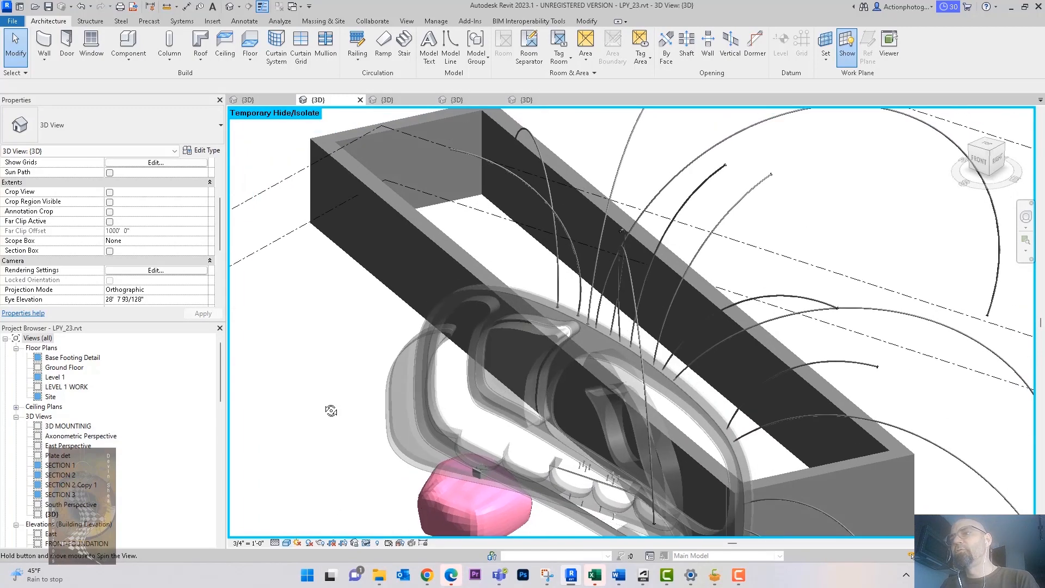
scroll(515, 298, up, 3)
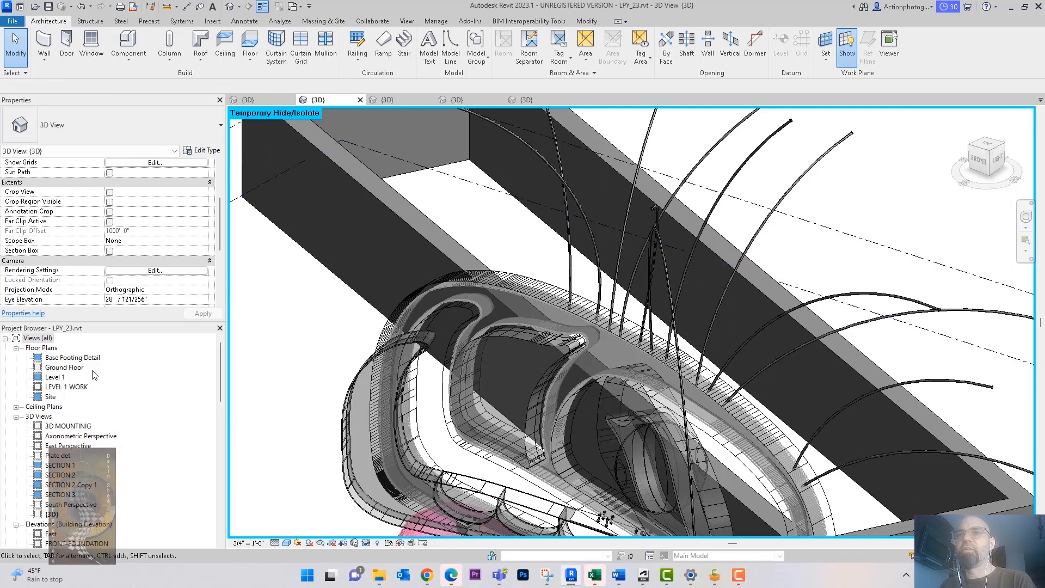
Open the FRONT-FOUNDATION elevation and delete the spare sculpture copies beside the terrain, accepting deletion of the CHEEK DETAIL section.
scroll(95, 451, down, 2)
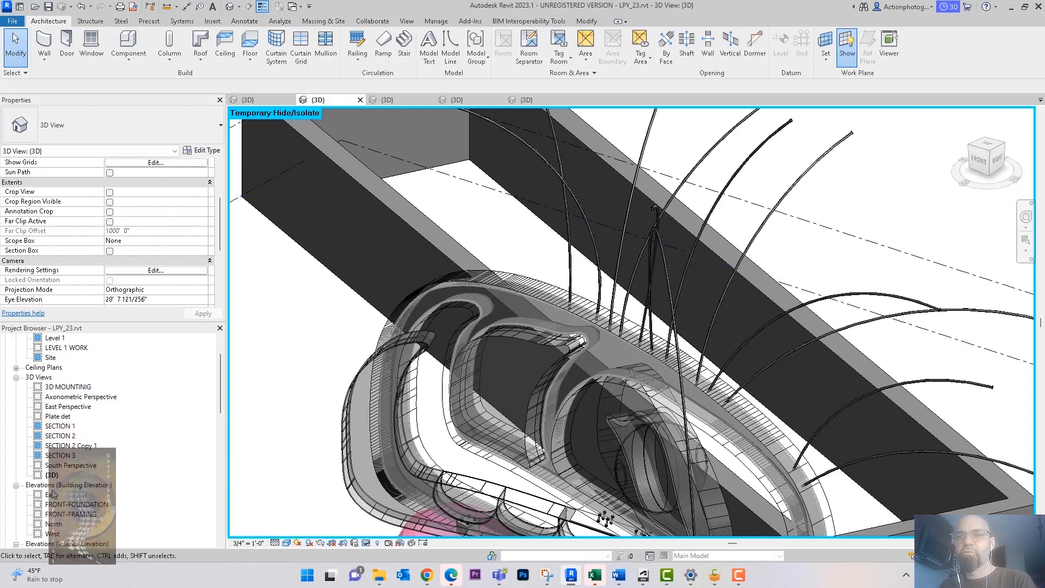
double_click(57, 505)
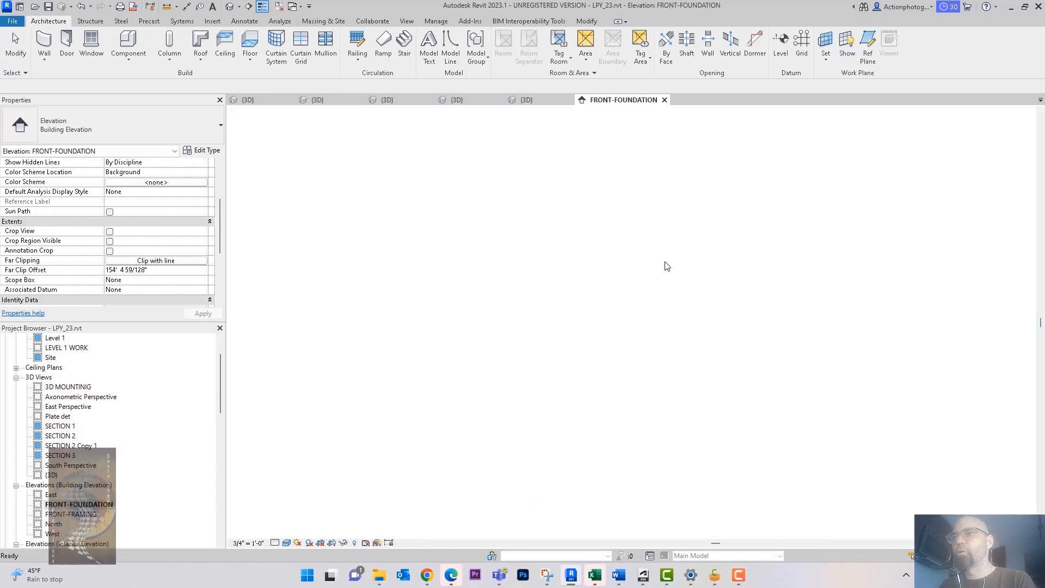
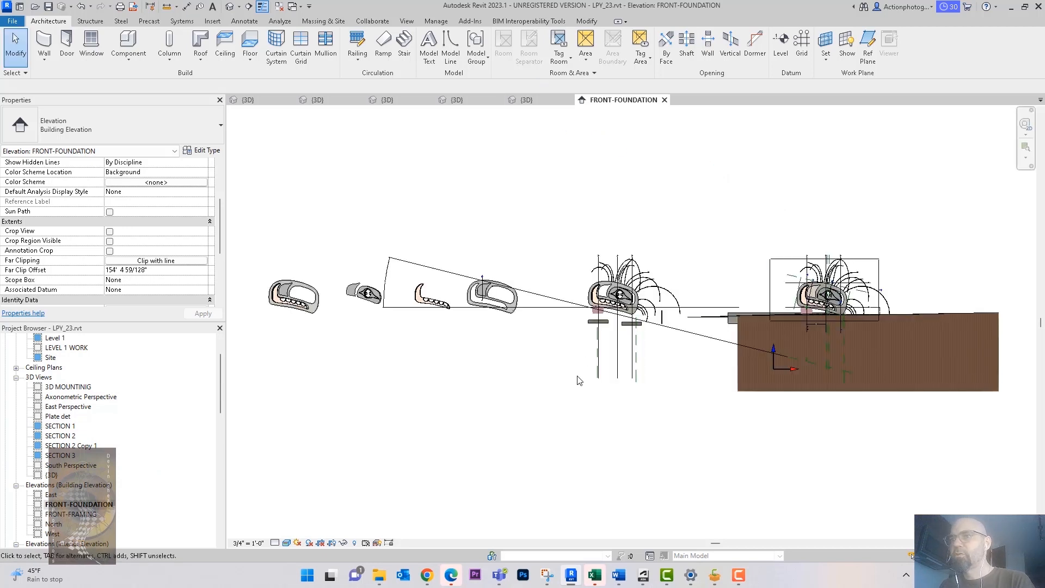
drag(677, 442, 254, 214)
key(Delete)
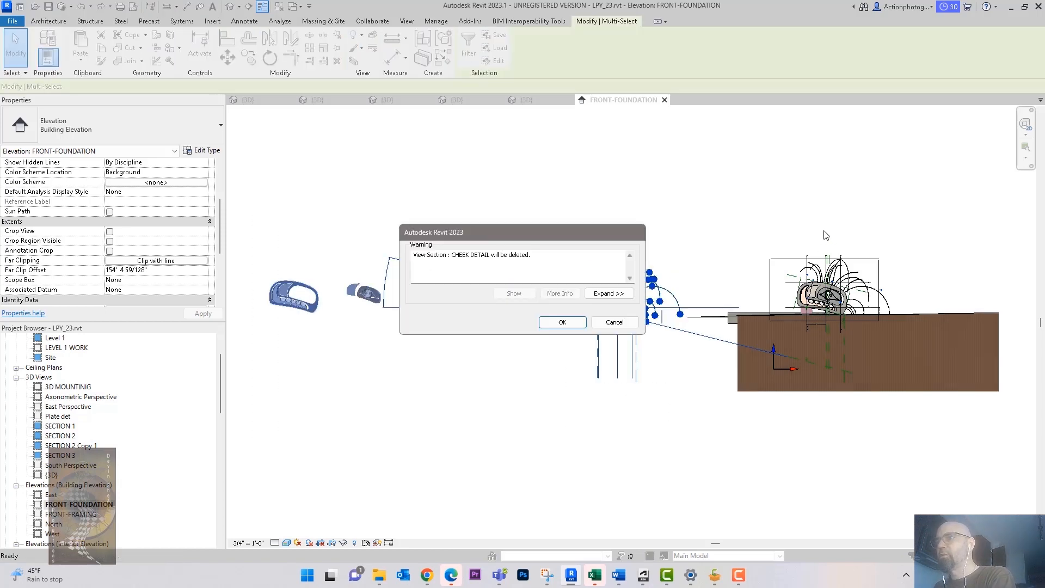
click(563, 322)
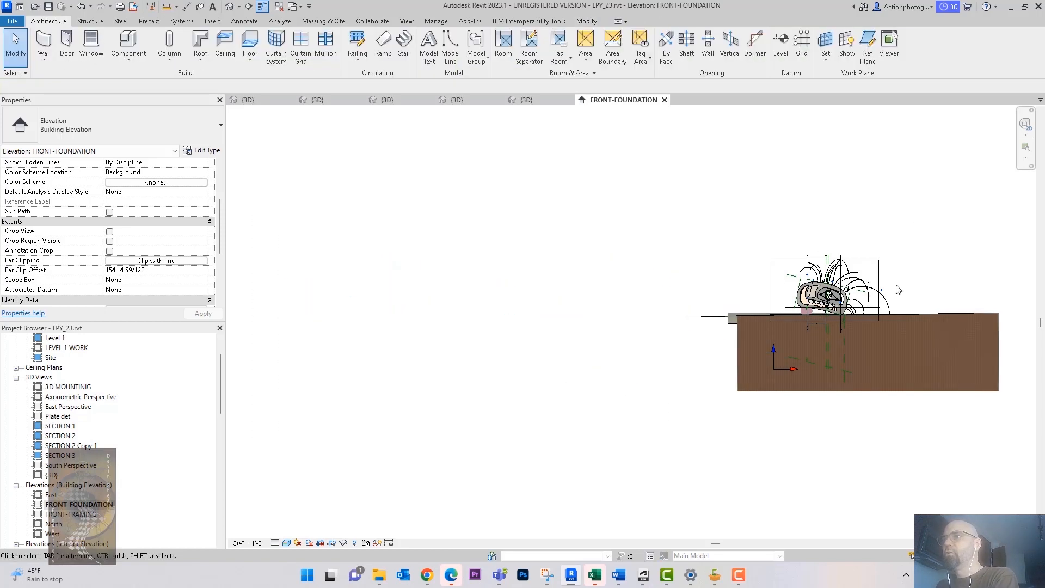
Raise the middle adaptive point of the sculpture's longest rear hair arc to an offset of about 13' 11".
scroll(893, 302, up, 3)
scroll(891, 299, up, 2)
middle_drag(890, 285, 896, 310)
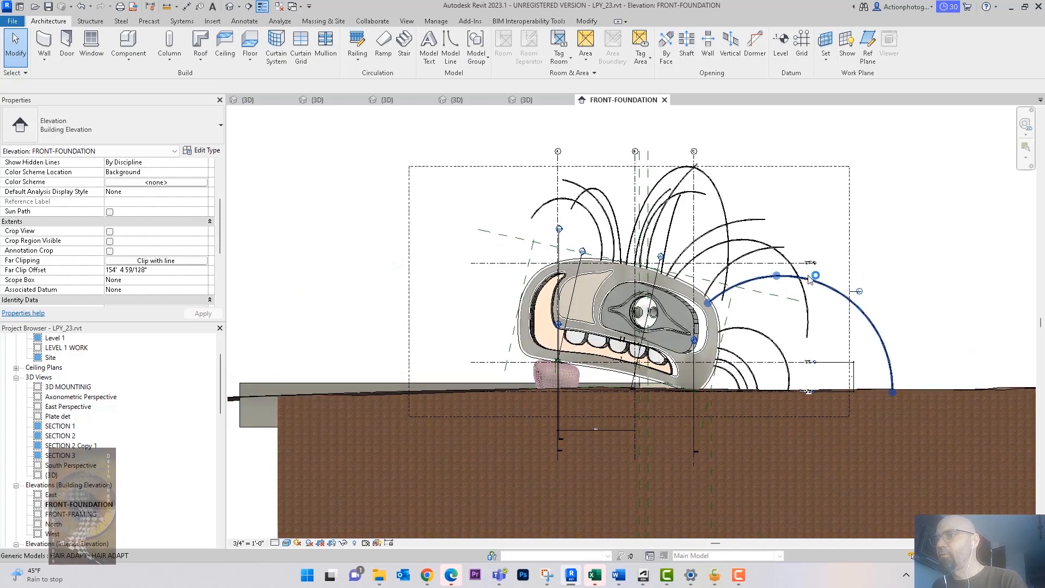
scroll(691, 276, up, 3)
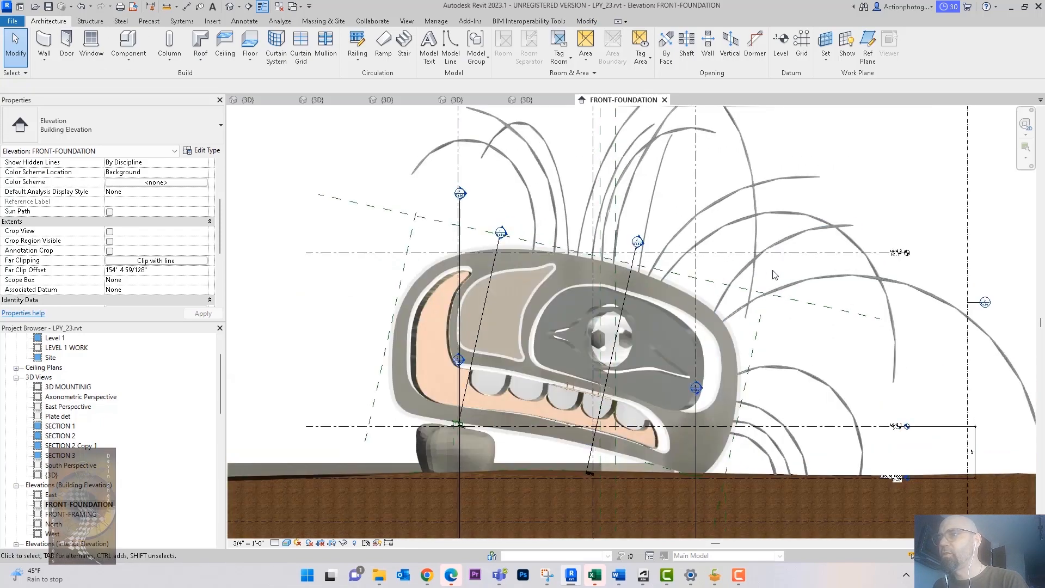
click(821, 279)
middle_drag(829, 350, 615, 329)
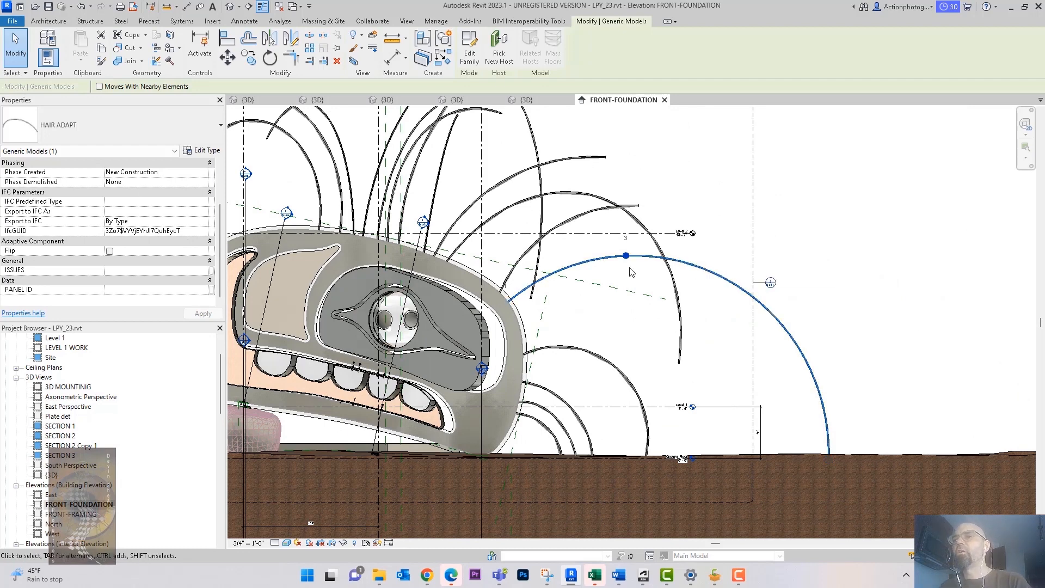
click(715, 298)
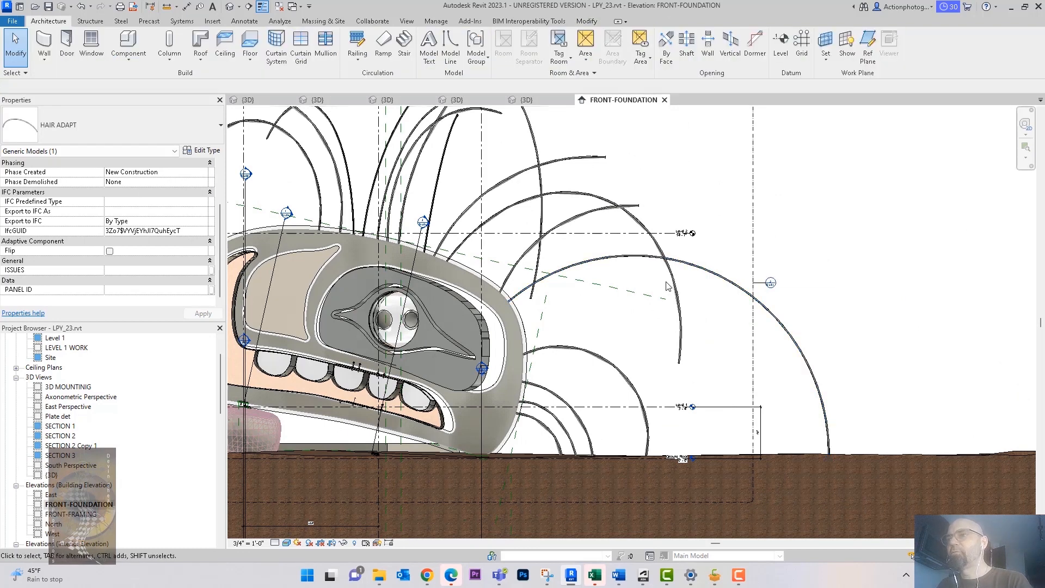
click(626, 259)
drag(626, 226, 624, 215)
scroll(873, 285, down, 3)
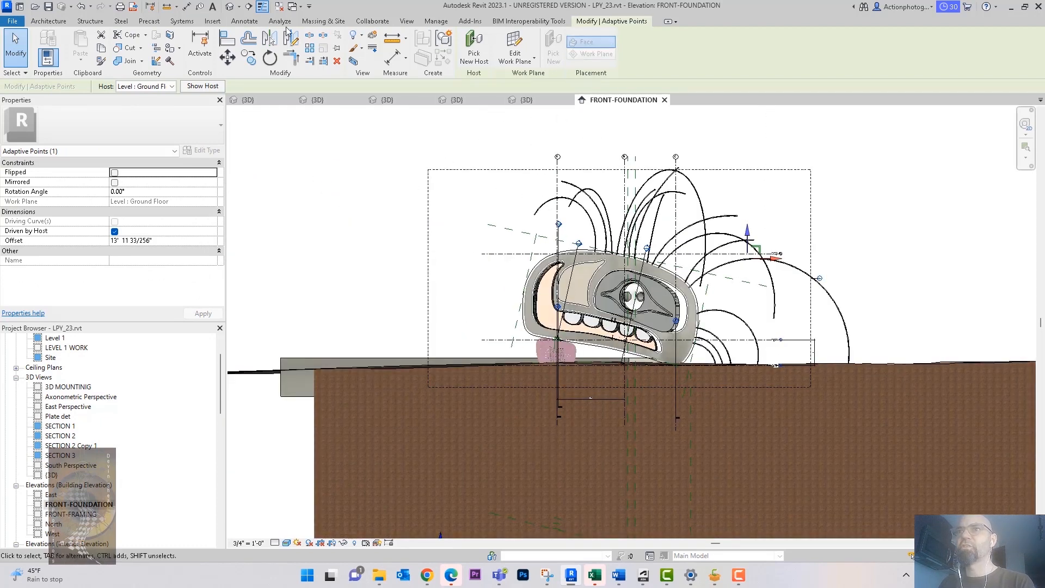
Return to the 3D view and examine the adaptive hair arcs and their points around the sculpture from several angles.
click(234, 7)
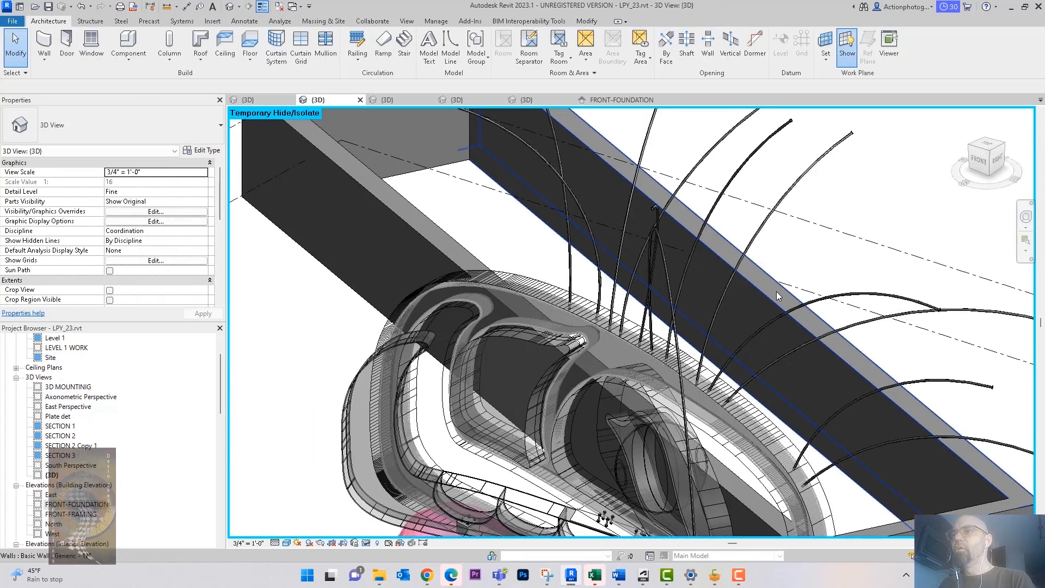
click(810, 172)
shift+middle_drag(862, 214, 752, 280)
click(709, 274)
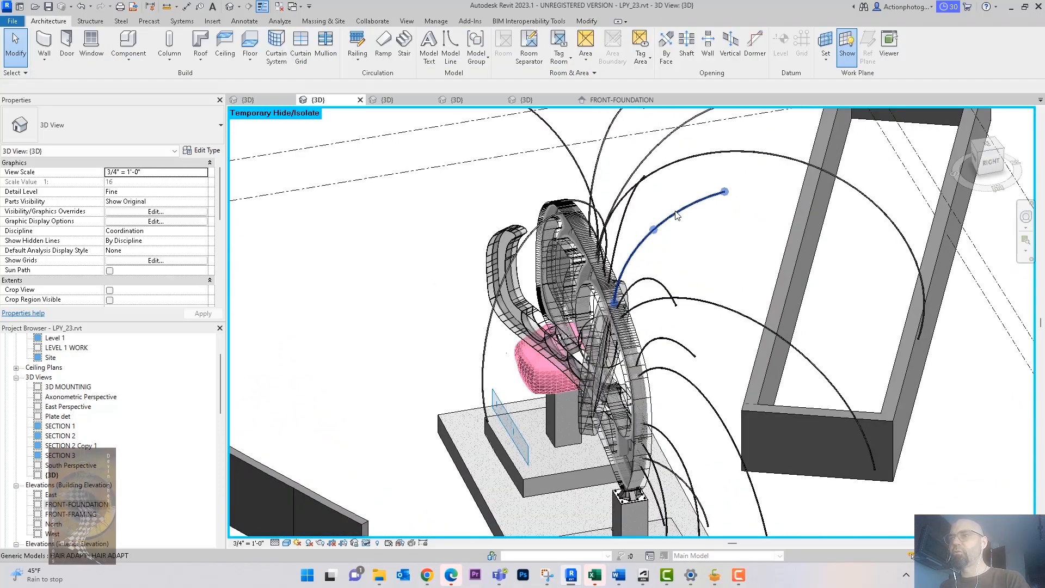
click(678, 214)
shift+middle_drag(735, 237, 839, 199)
scroll(888, 309, down, 2)
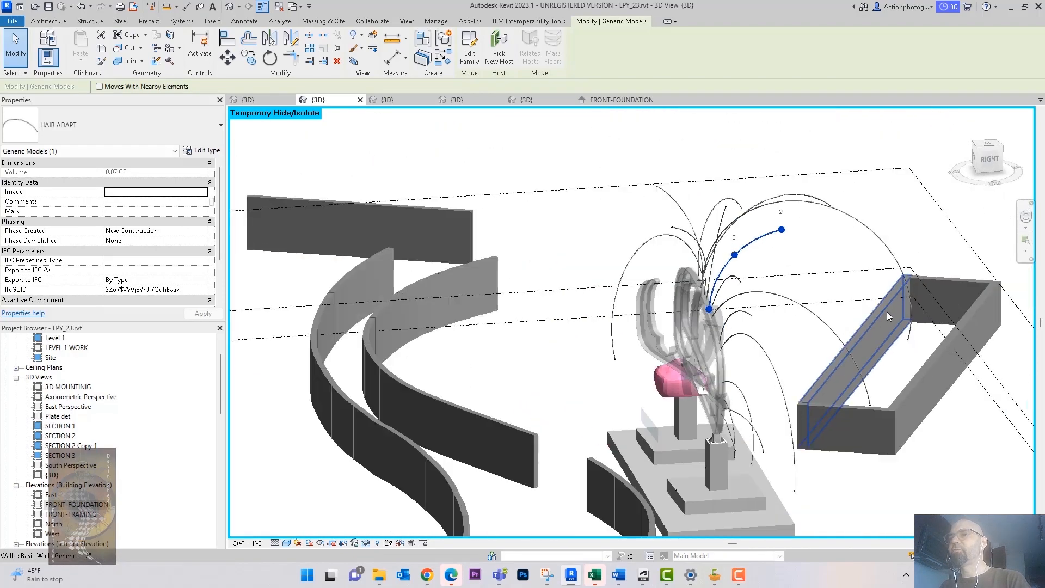
shift+middle_drag(800, 344, 785, 308)
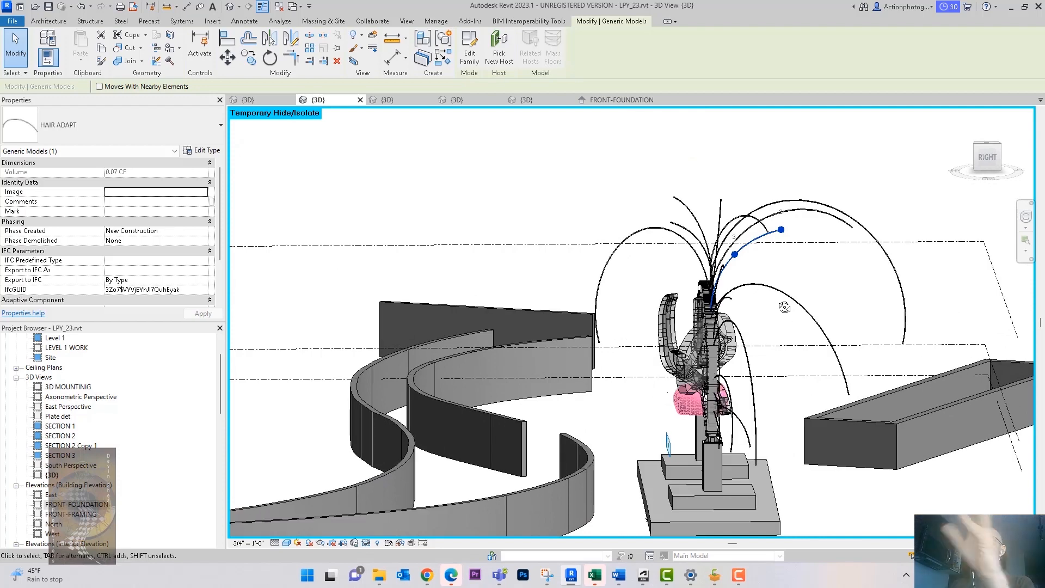
click(638, 190)
shift+middle_drag(639, 189, 662, 245)
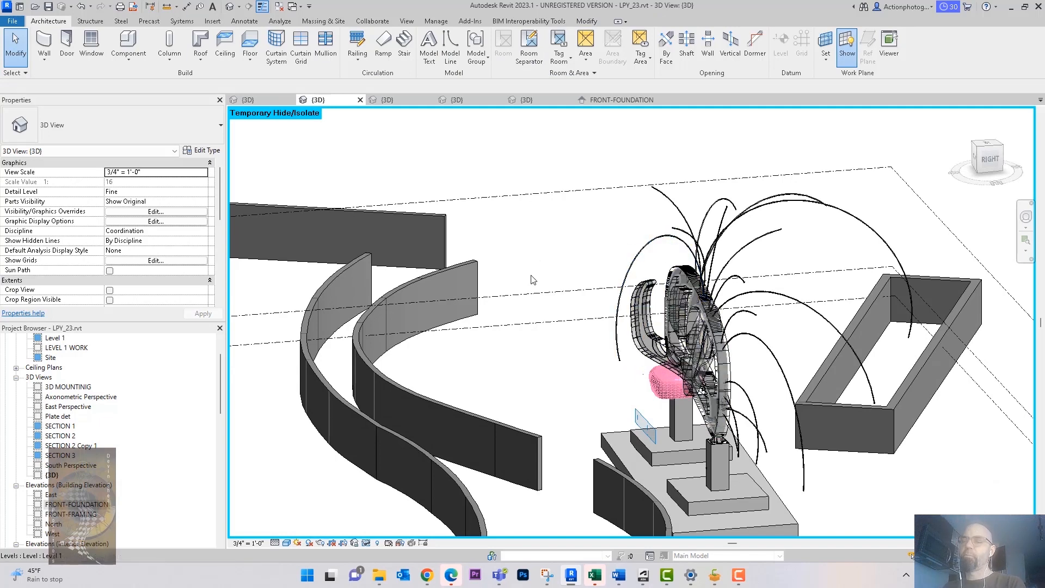
mouse_move(549, 255)
shift+middle_down()
mouse_move(551, 273)
mouse_move(540, 271)
shift+middle_up()
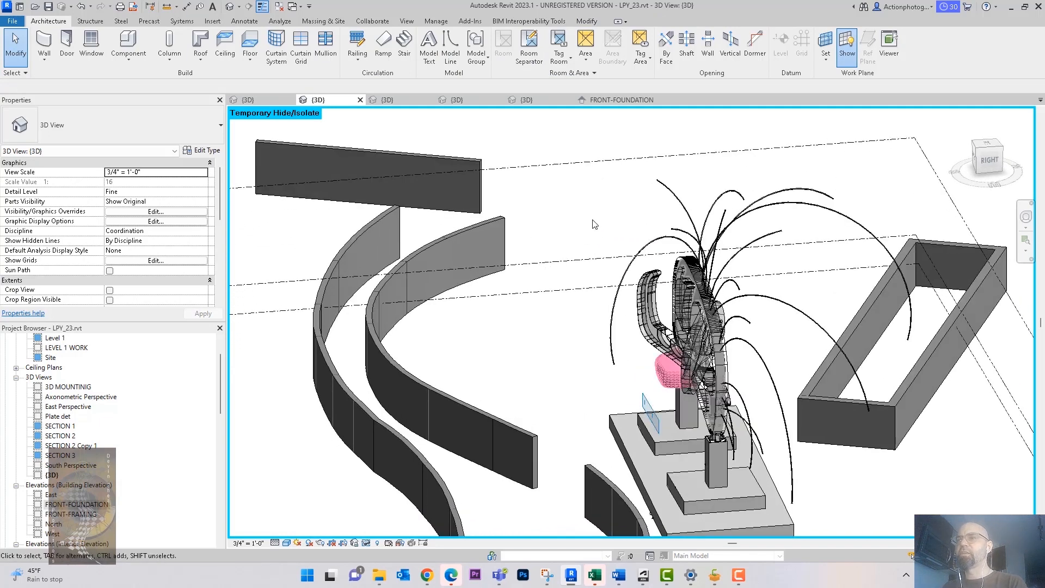
Open the HAIR ADAPT family and examine its three-point arc and the circular profile at the arc's end.
click(681, 207)
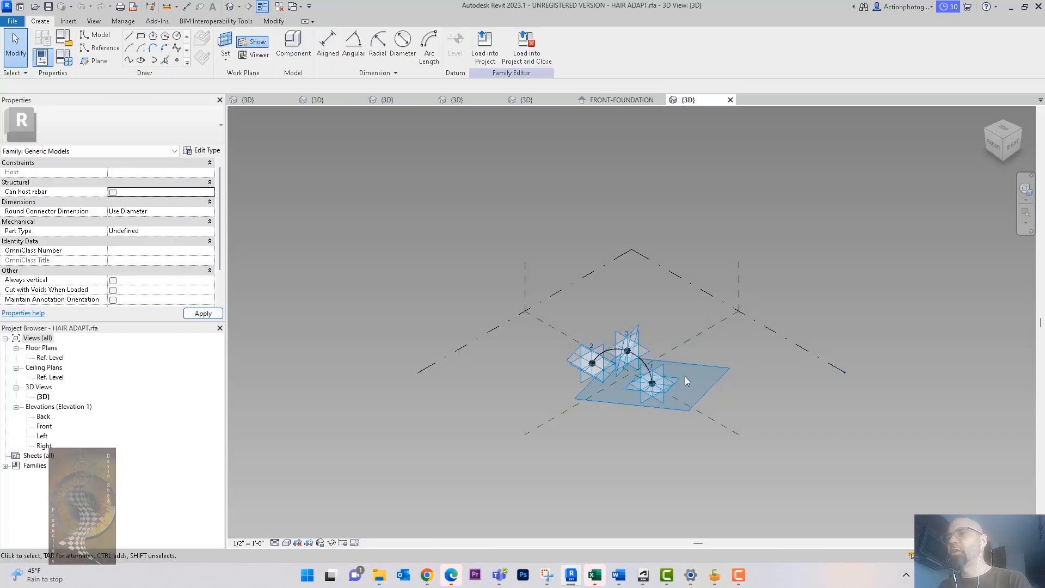
scroll(675, 381, up, 5)
shift+middle_drag(669, 387, 661, 312)
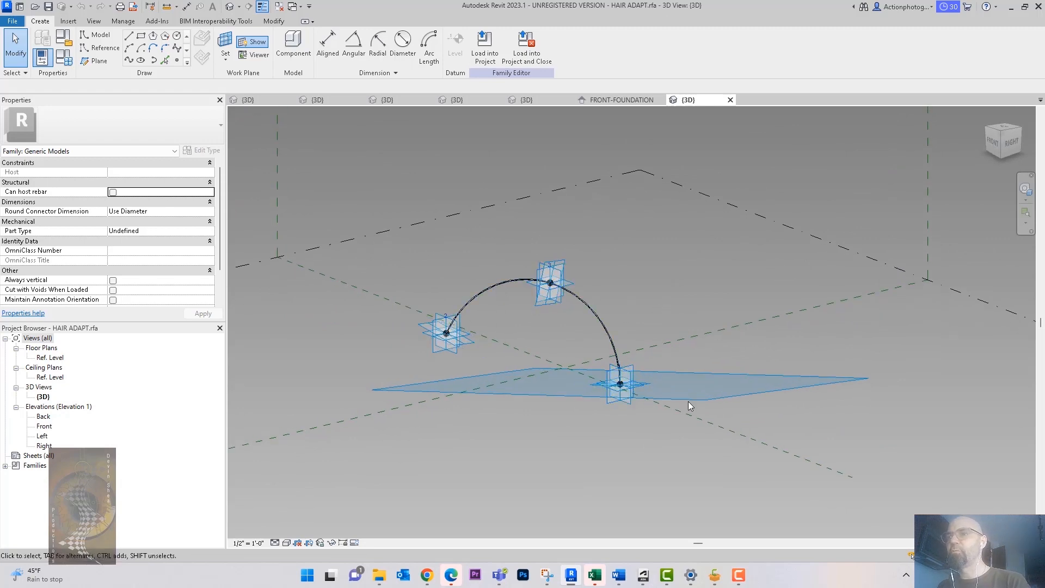
scroll(456, 352, up, 10)
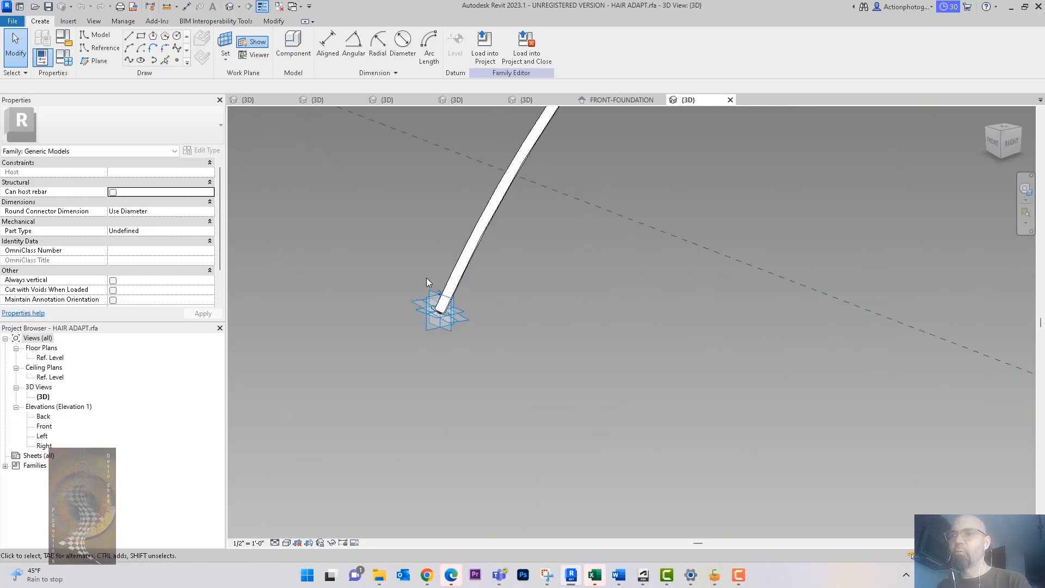
scroll(469, 359, up, 3)
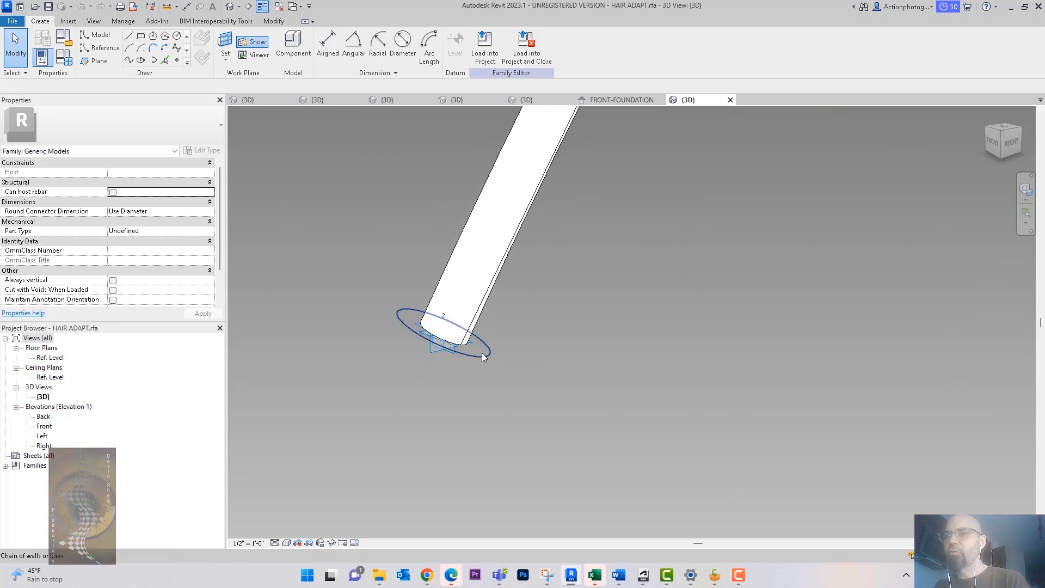
scroll(486, 359, down, 8)
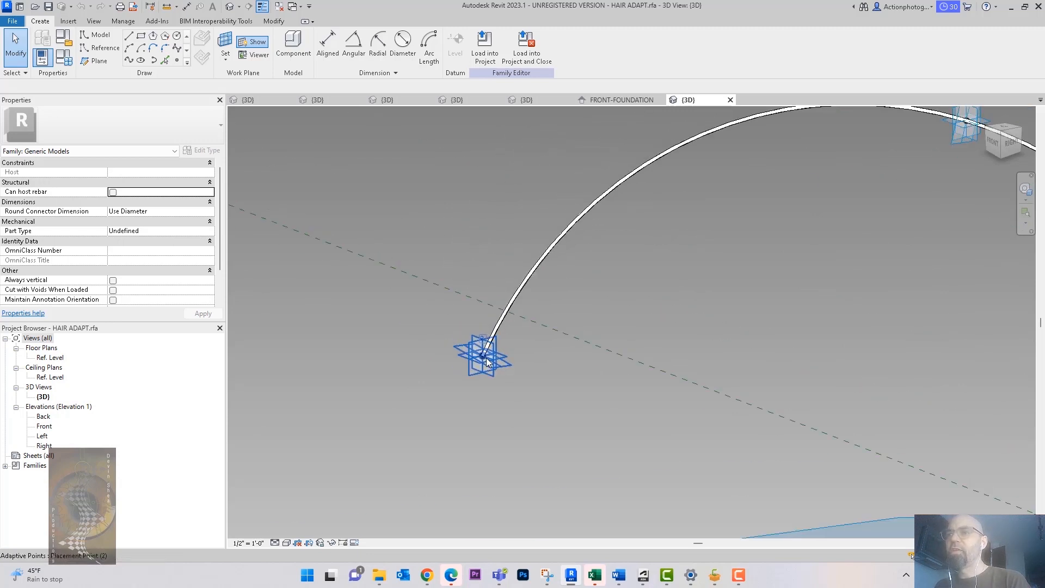
scroll(487, 362, down, 2)
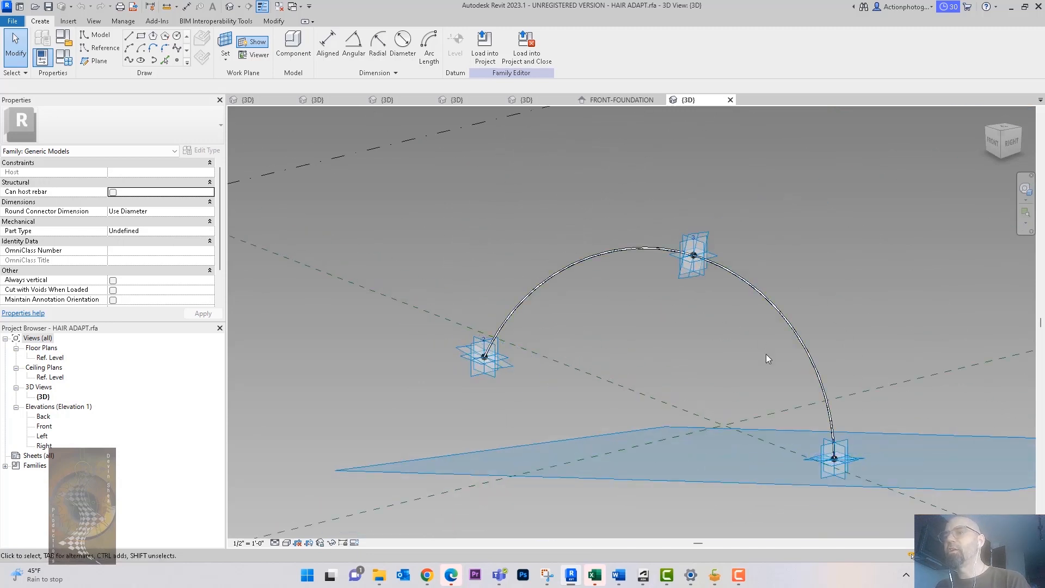
Try shifting adaptive point 3 of the hair arc, and close the HAIR ADAPT family without saving.
shift+middle_drag(765, 367, 764, 370)
click(705, 242)
shift+middle_drag(706, 241, 723, 289)
drag(712, 263, 748, 275)
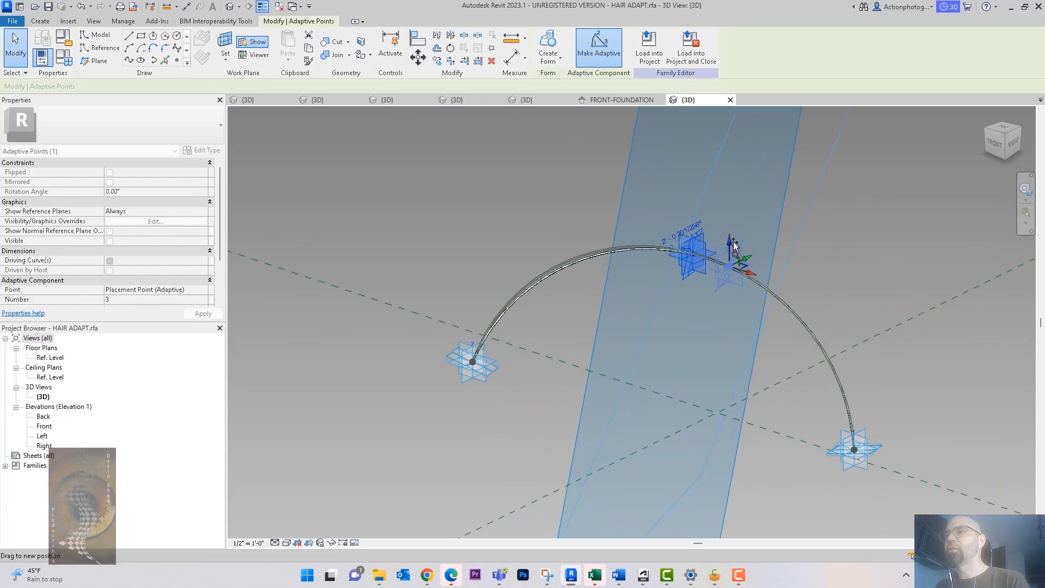
click(728, 244)
key(Escape)
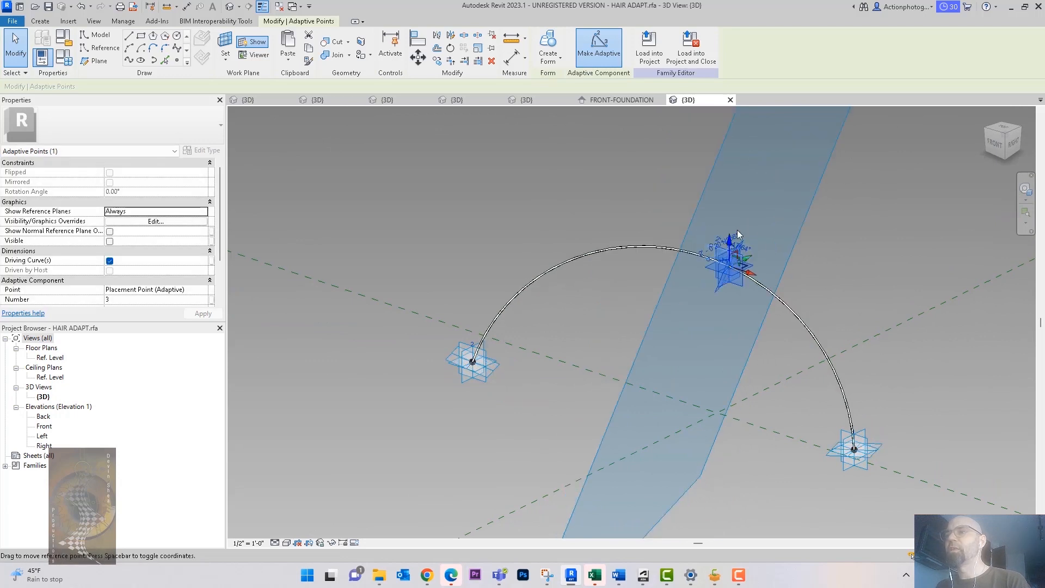
key(Escape)
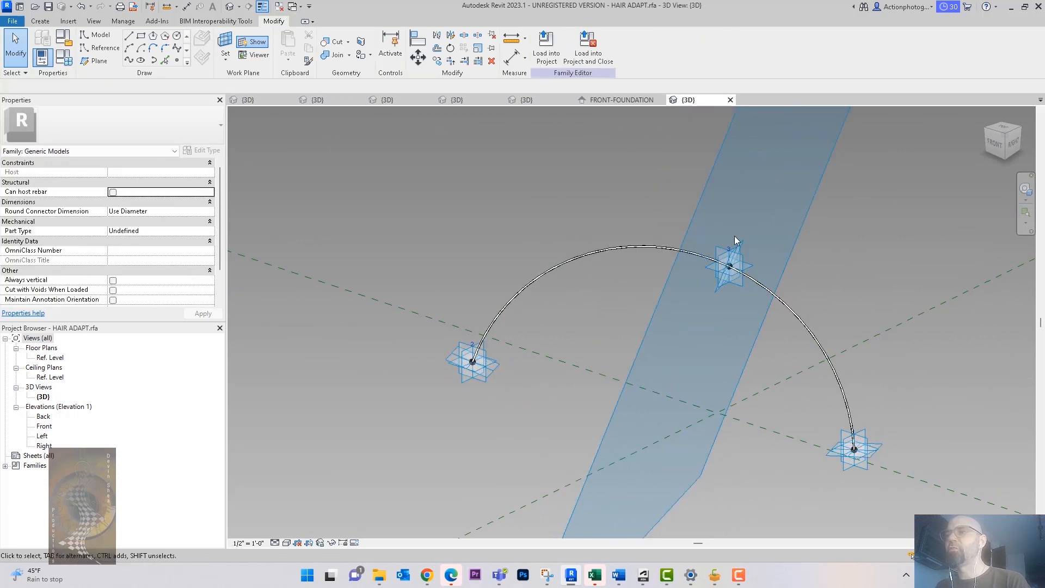
click(731, 100)
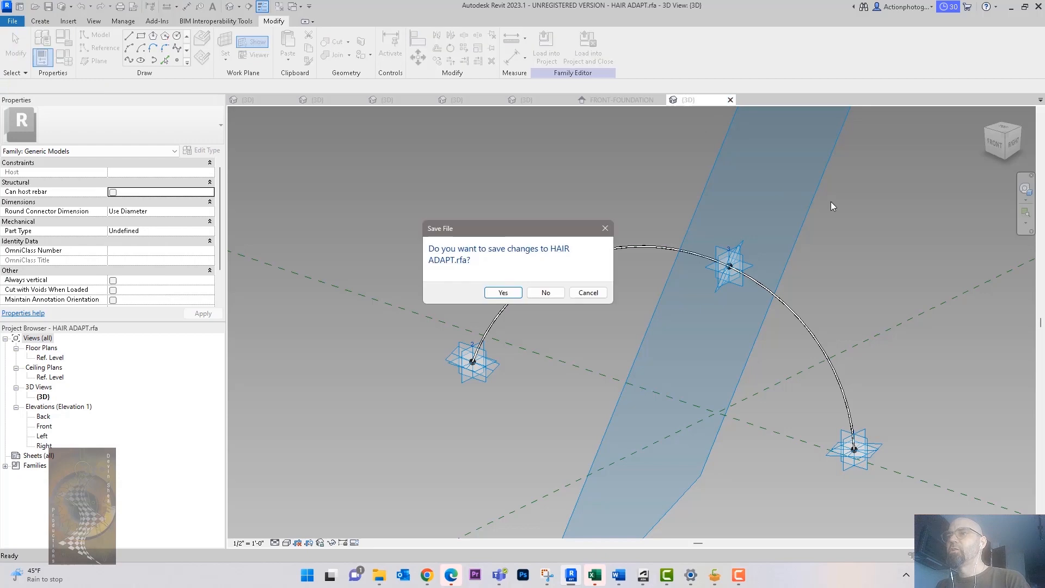
click(545, 293)
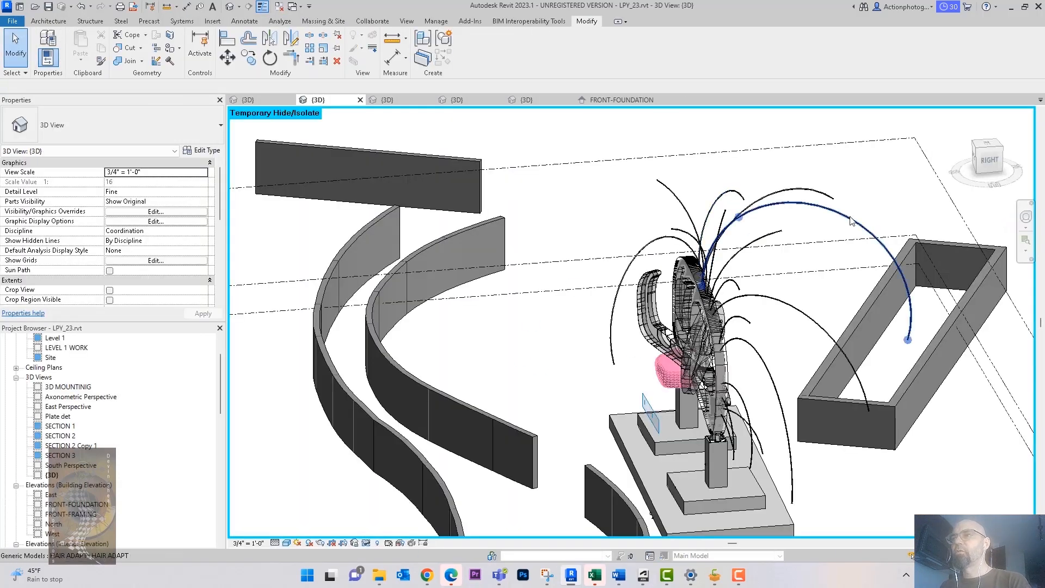
Raise the middle adaptive point of the large hair arc reaching over the rectangular wall enclosure to about 25' 5" offset.
click(852, 223)
shift+middle_drag(853, 224, 869, 274)
click(831, 247)
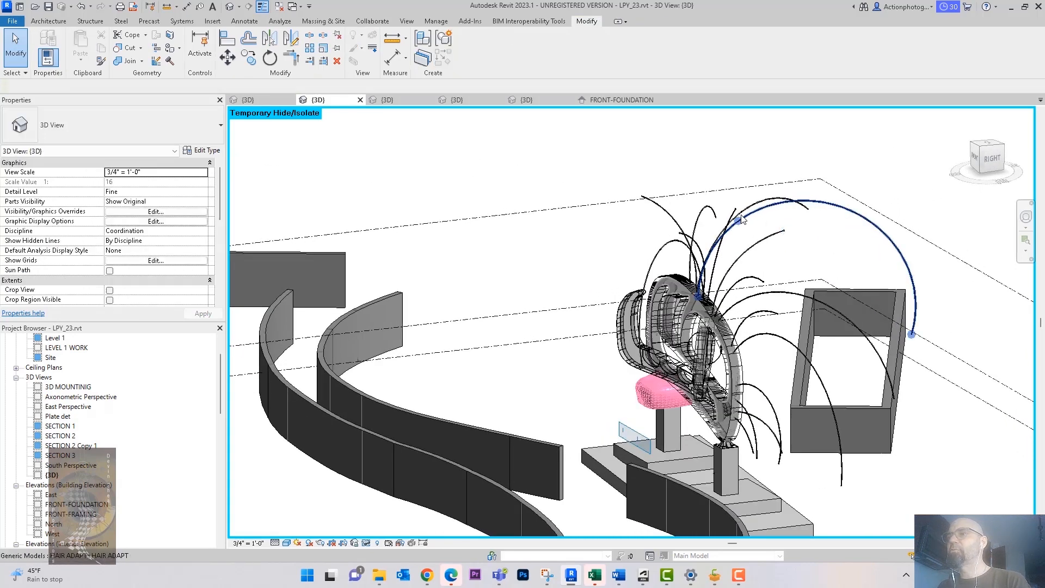
click(739, 221)
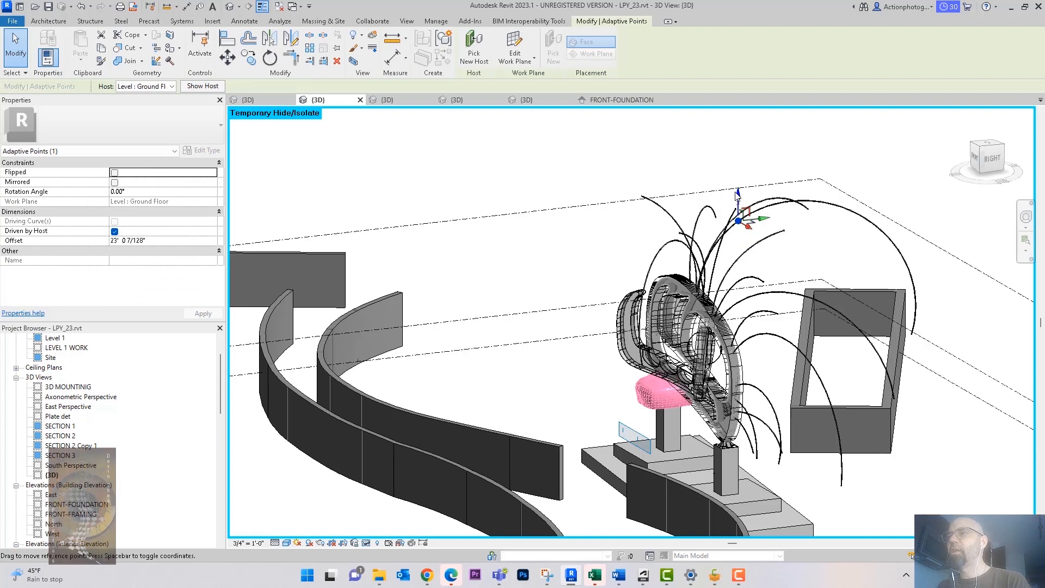
drag(739, 195, 738, 173)
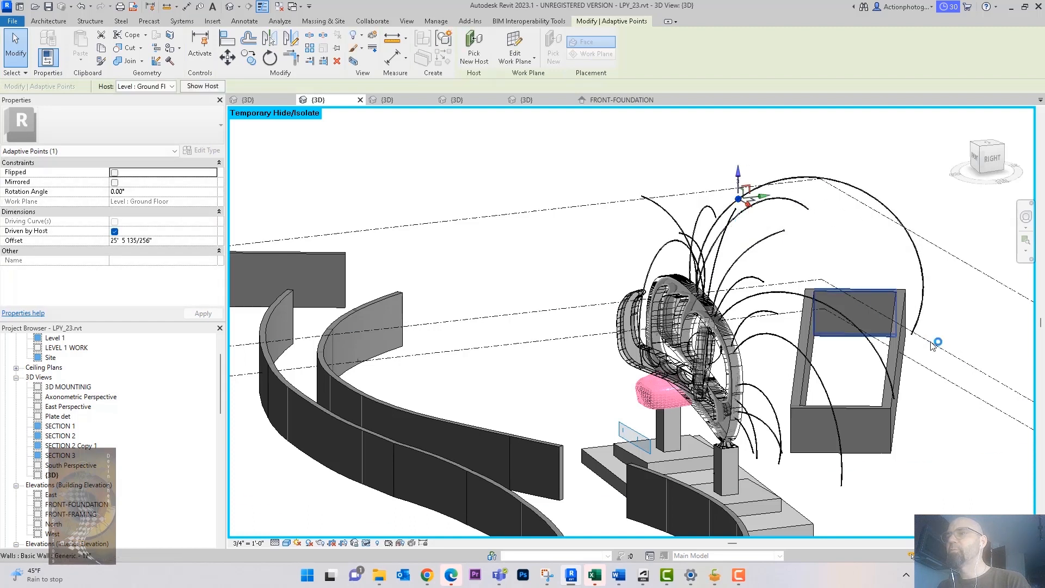
Raise the end adaptive point of the large hair arc near the rectangular wall enclosure to about 18' 2" offset.
click(912, 335)
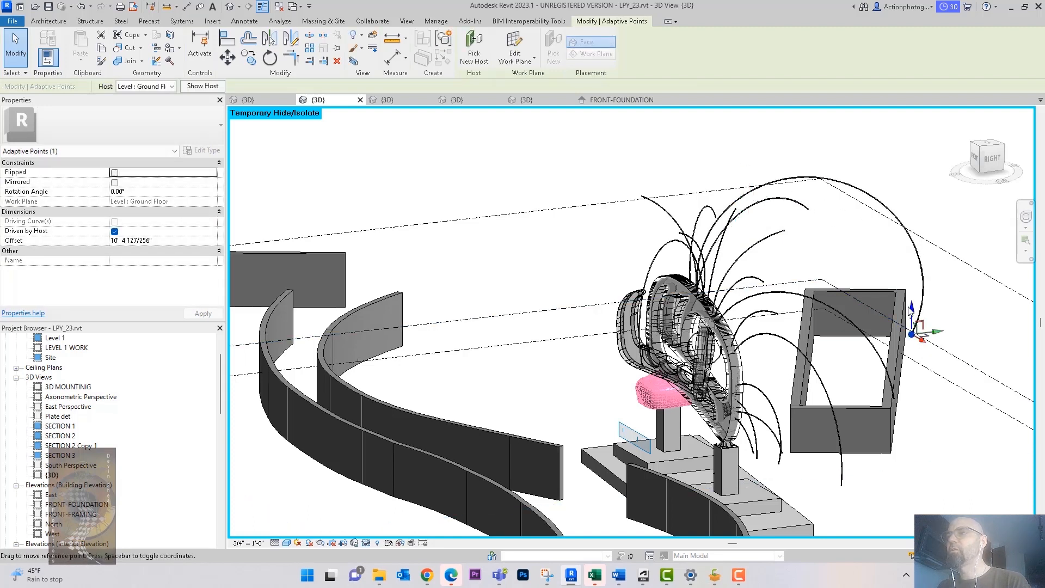
drag(913, 309, 909, 232)
shift+middle_drag(920, 327, 805, 145)
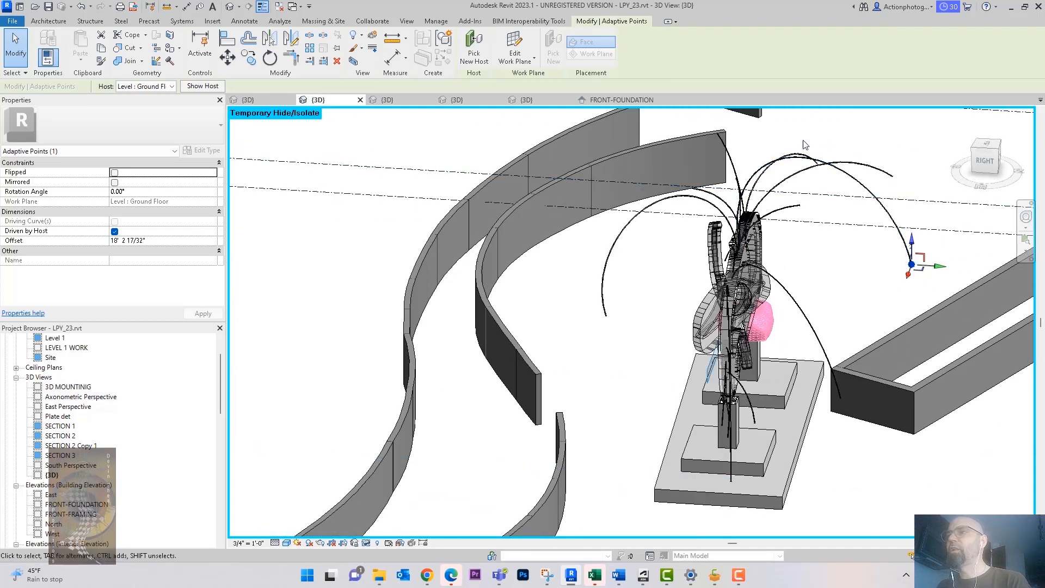
shift+middle_drag(884, 293, 806, 180)
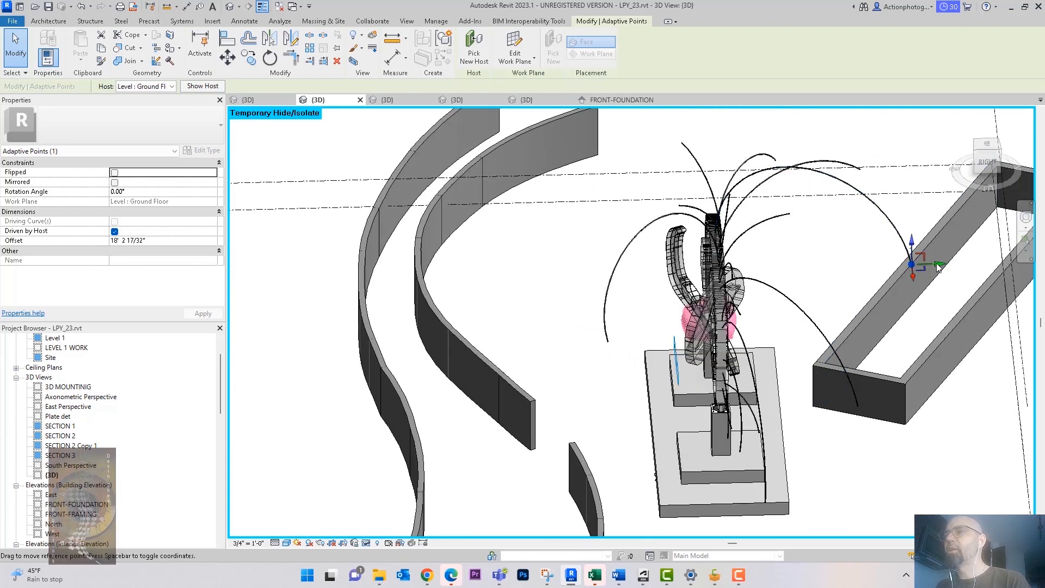
shift+middle_drag(940, 305, 967, 317)
scroll(967, 317, down, 2)
click(936, 350)
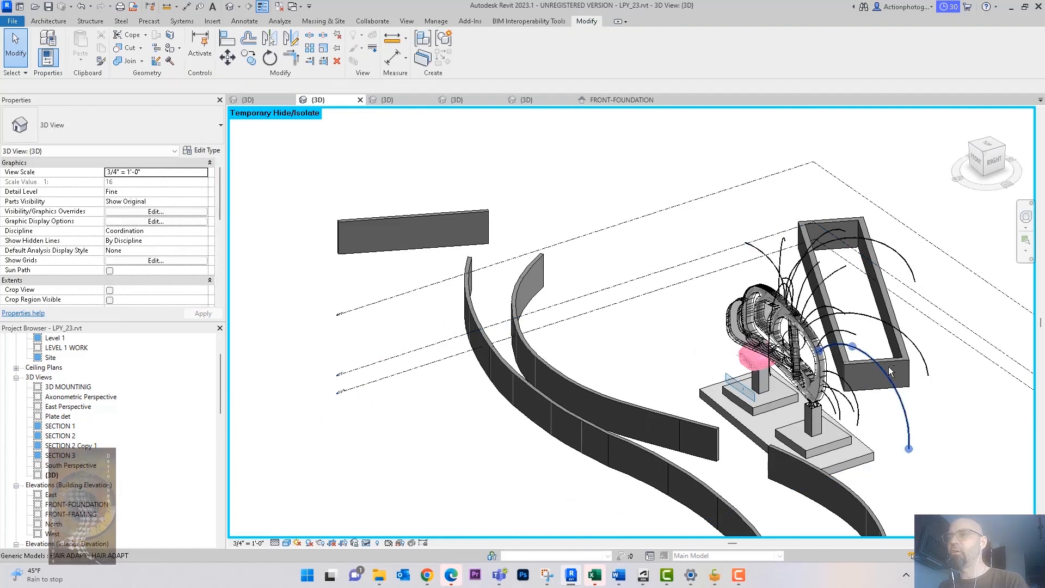
Temporarily hide the two long walls of the rectangular enclosure behind the sculpture.
shift+middle_drag(950, 400, 897, 240)
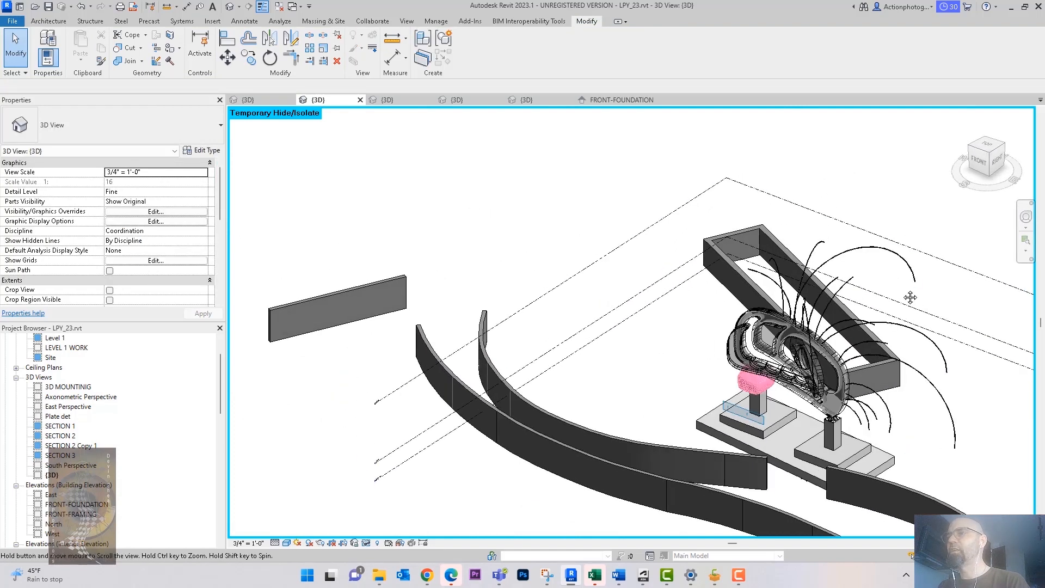
scroll(817, 354, up, 5)
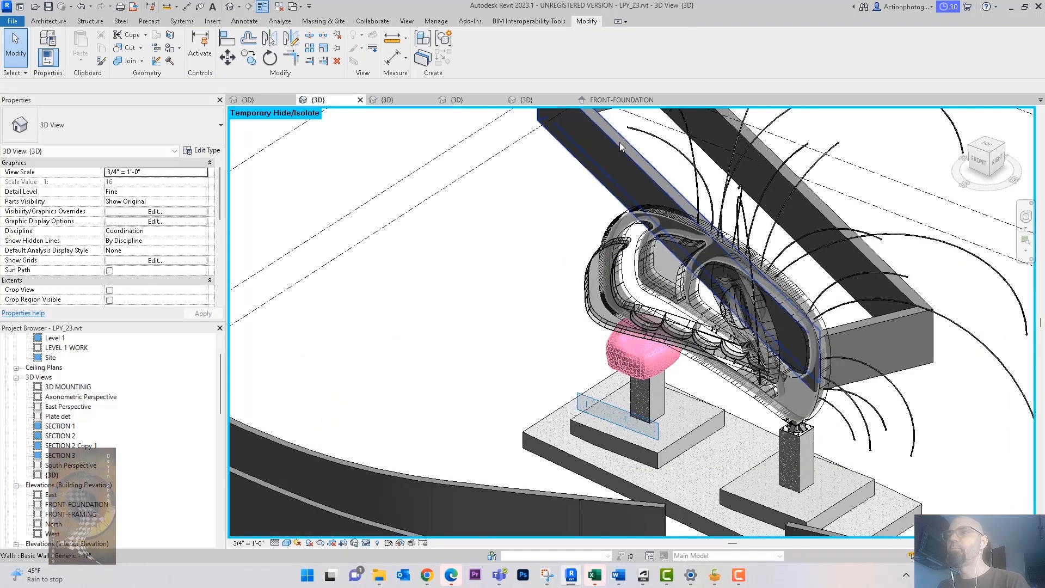
click(620, 149)
key(h)
key(h)
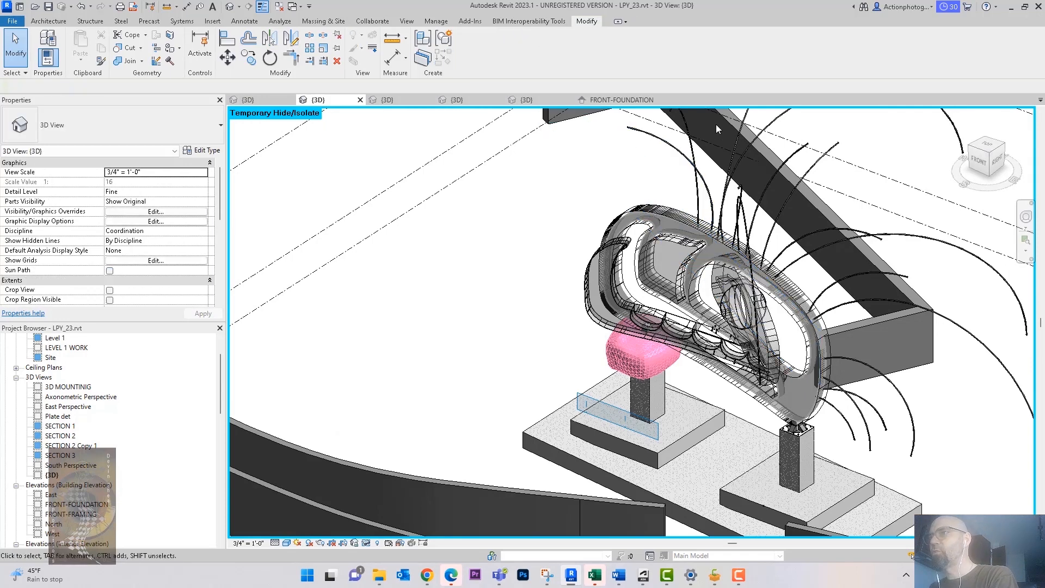
click(724, 124)
key(h)
key(h)
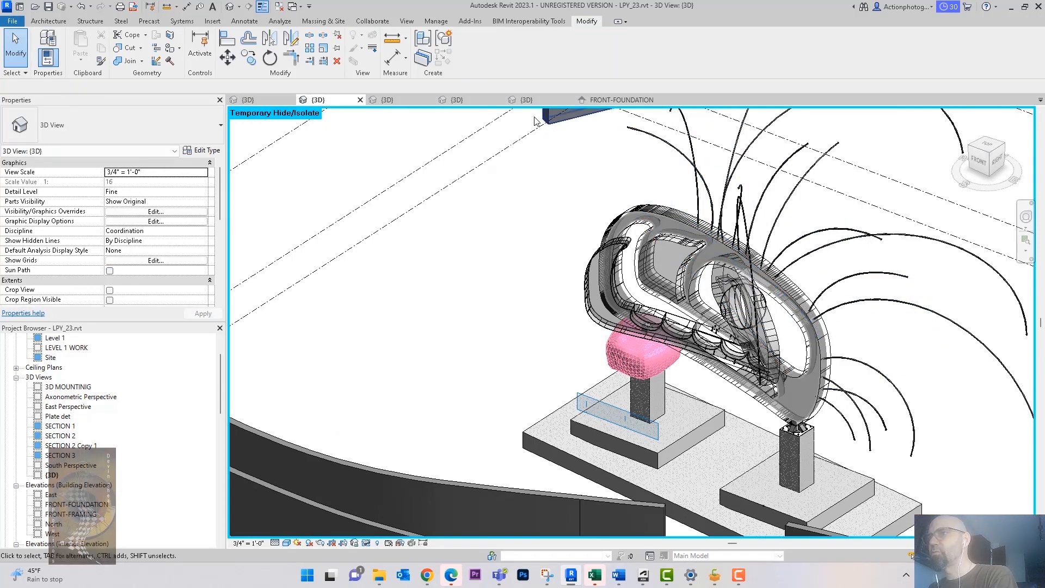
Isolate the SCULPTURE_TOTALGEN_ROTATE model in the 3D view and look at it straight from the front.
click(674, 225)
click(366, 543)
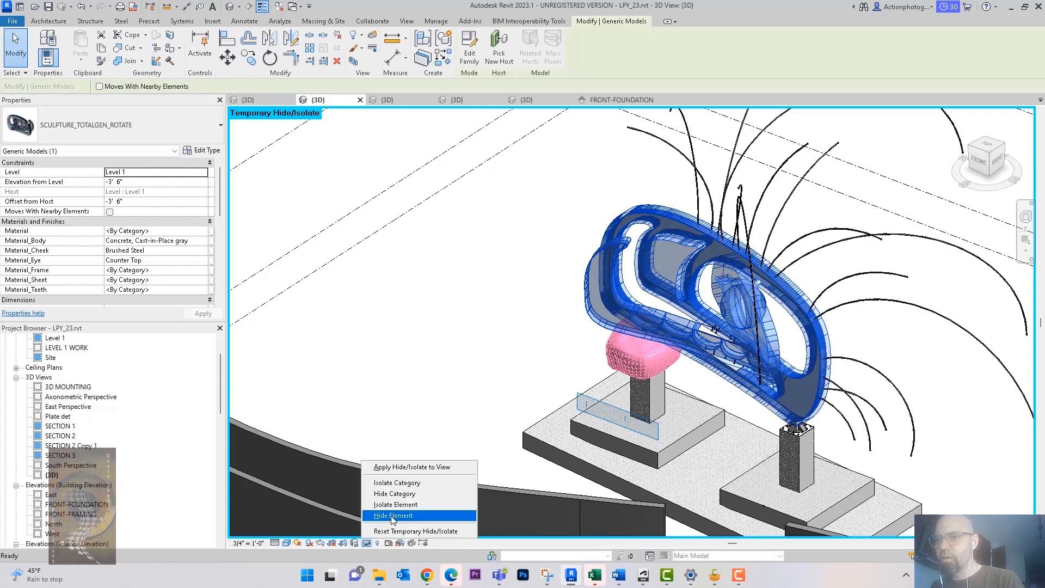
click(397, 502)
click(800, 231)
mouse_move(800, 231)
shift+middle_down()
mouse_move(863, 241)
mouse_move(761, 246)
shift+middle_up()
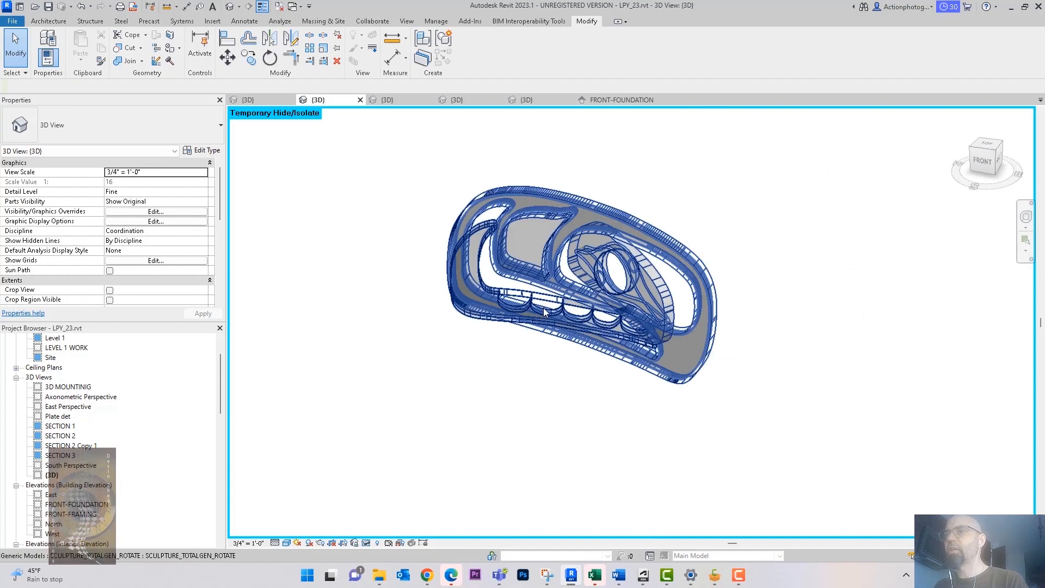
scroll(543, 308, up, 4)
scroll(600, 436, down, 1)
middle_drag(674, 326, 667, 370)
click(49, 22)
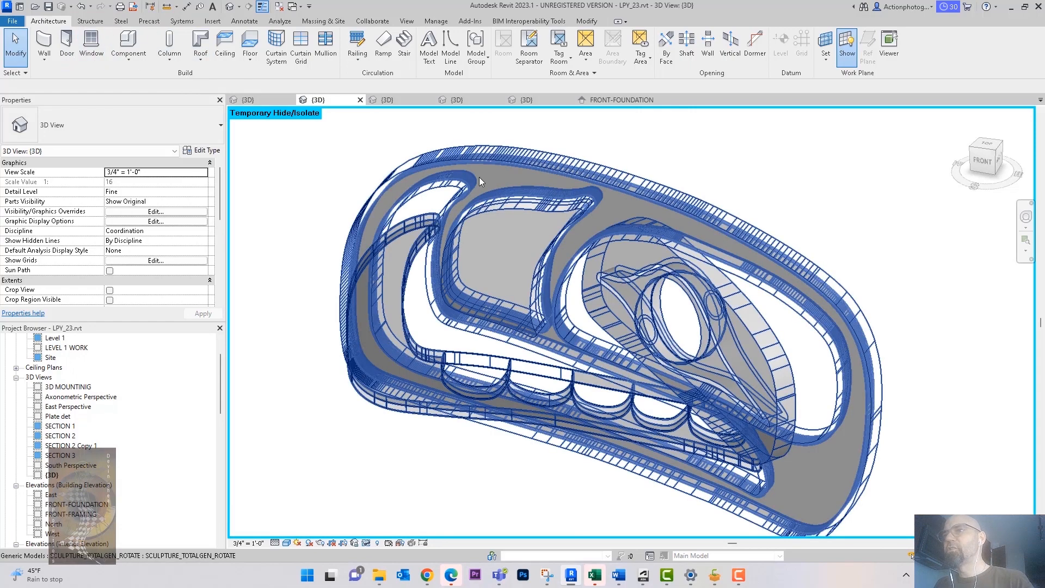
click(991, 163)
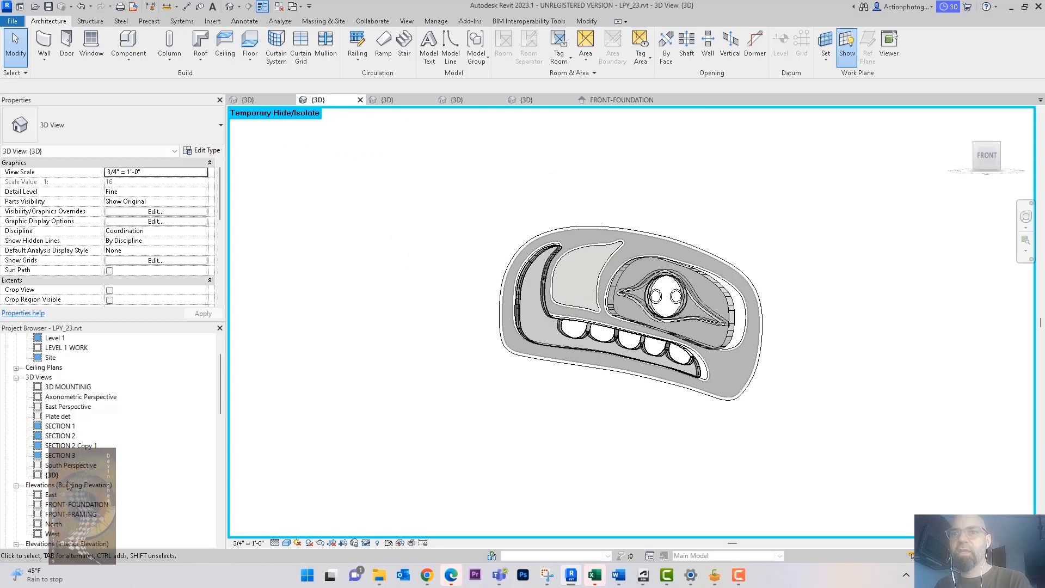
Open the FRONT-FOUNDATION elevation and try an aligned dimension from the outline of the sculpture's eye opening.
double_click(87, 505)
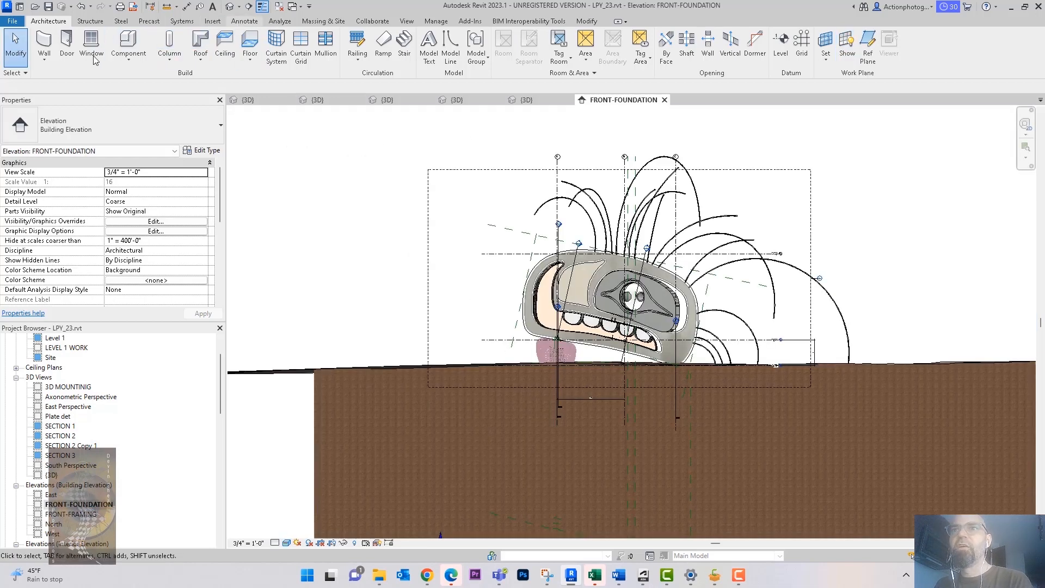
click(44, 45)
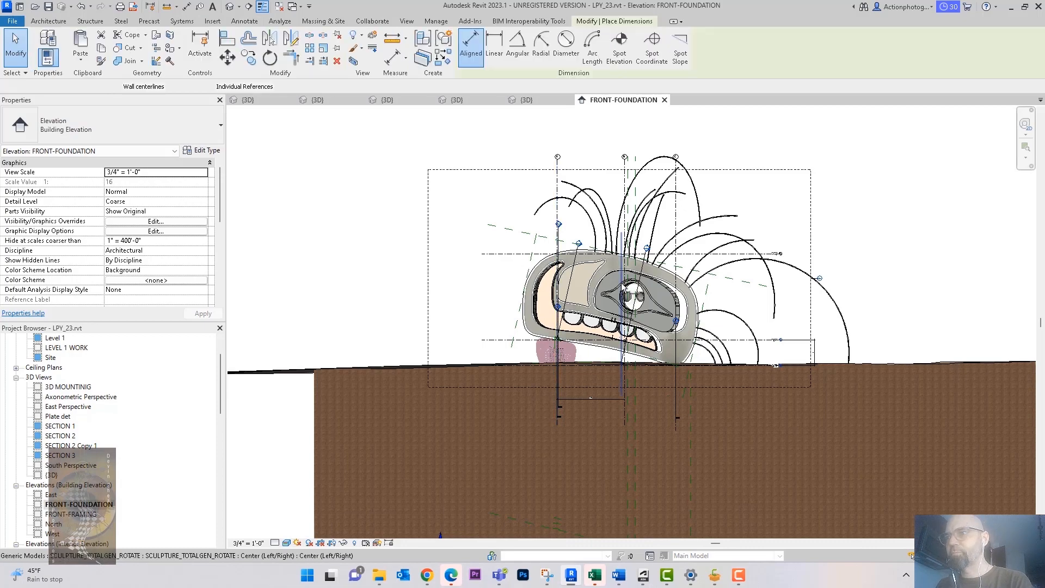
scroll(621, 283, up, 5)
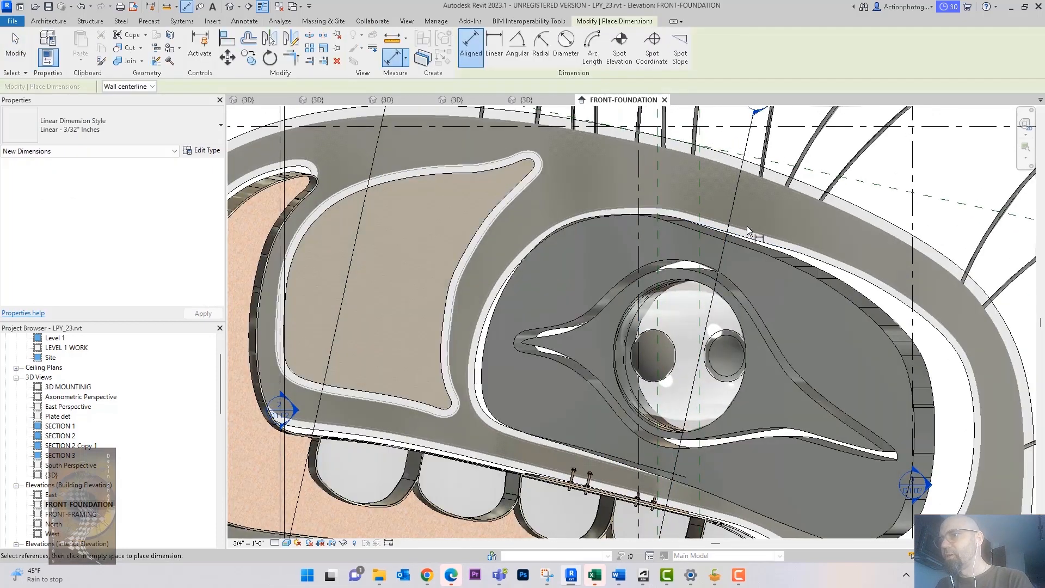
click(759, 243)
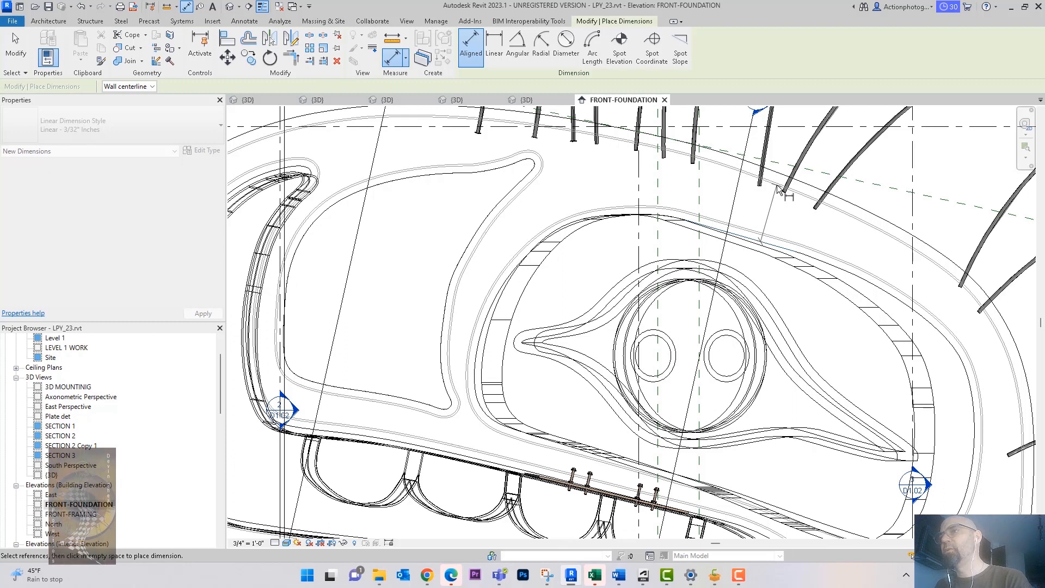
key(Escape)
key(Escape)
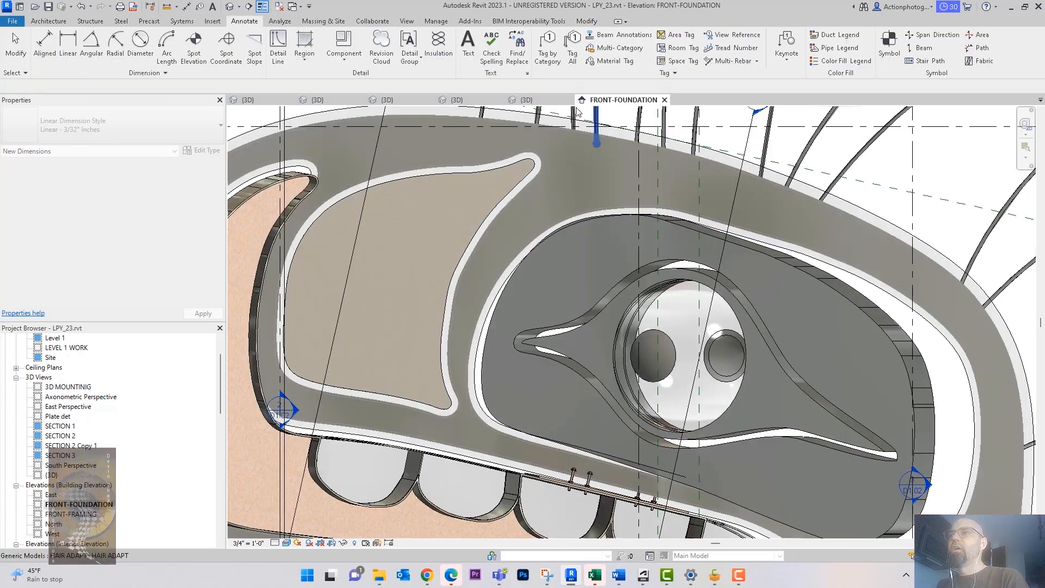
Close the three adaptive test families Family5, Family4 and Family3 without saving them.
click(547, 102)
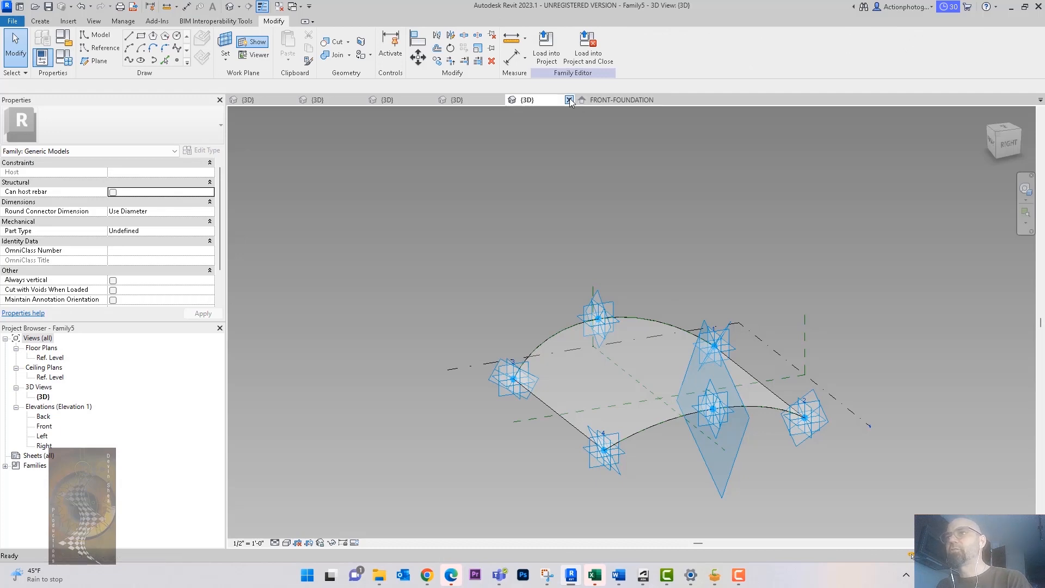
click(569, 99)
click(552, 289)
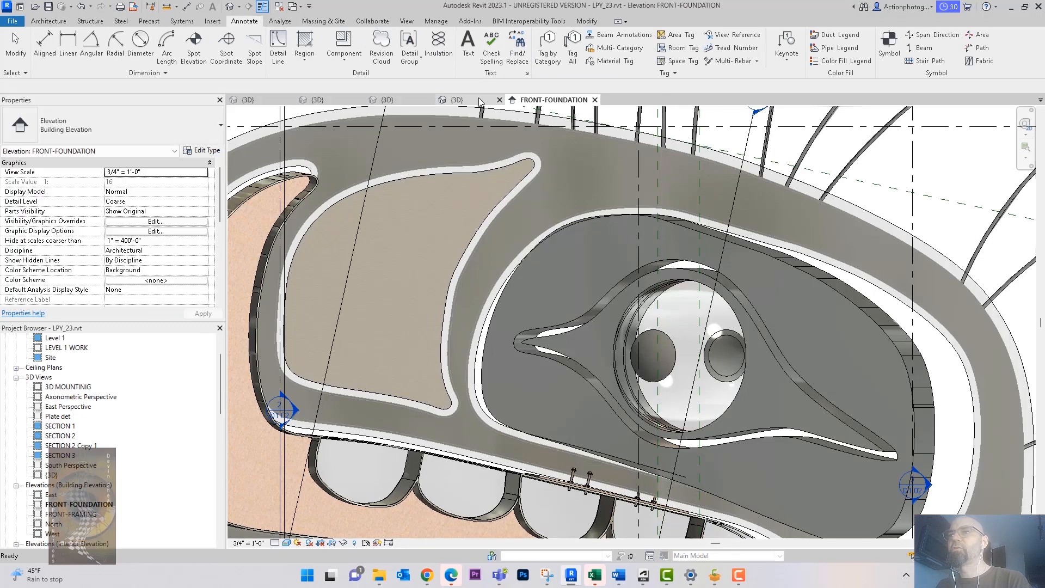
click(479, 99)
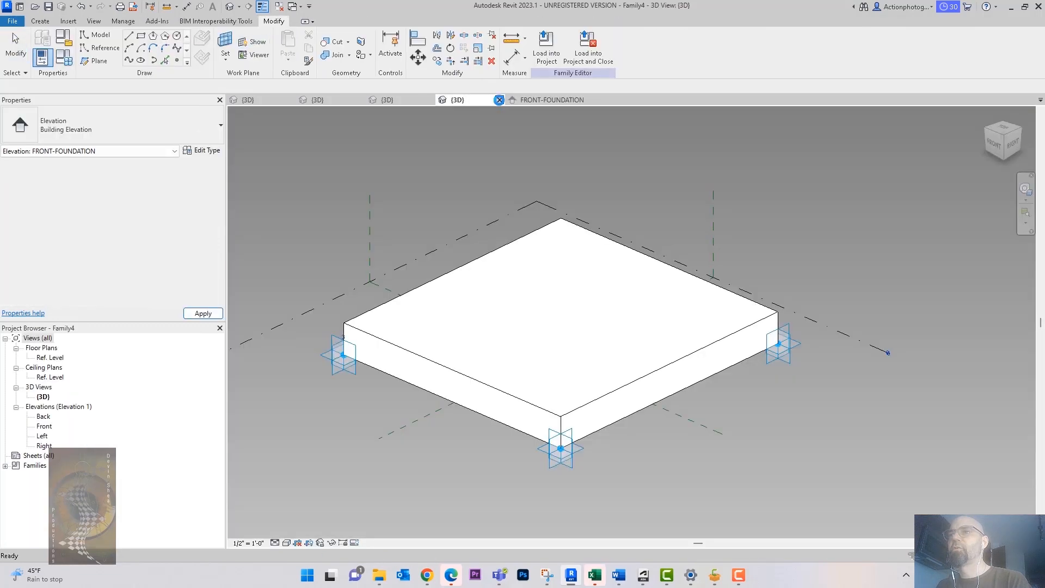
click(499, 100)
click(546, 287)
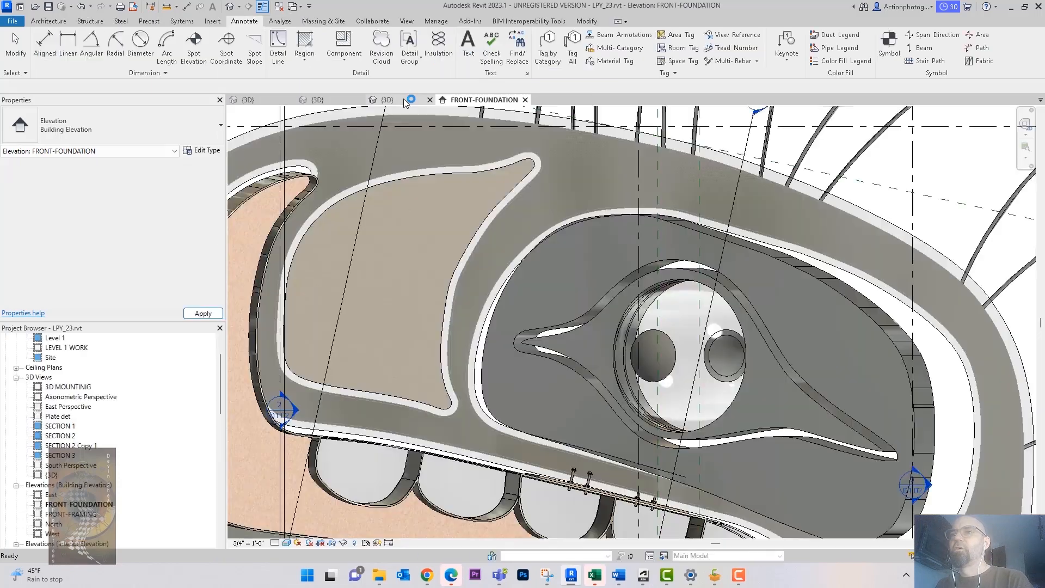
click(403, 99)
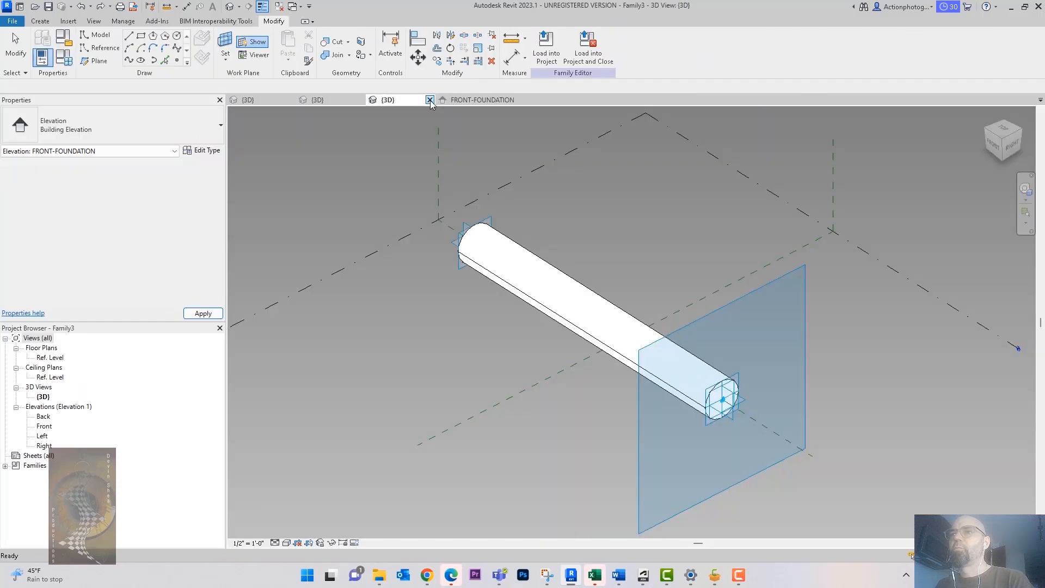
click(430, 100)
click(549, 290)
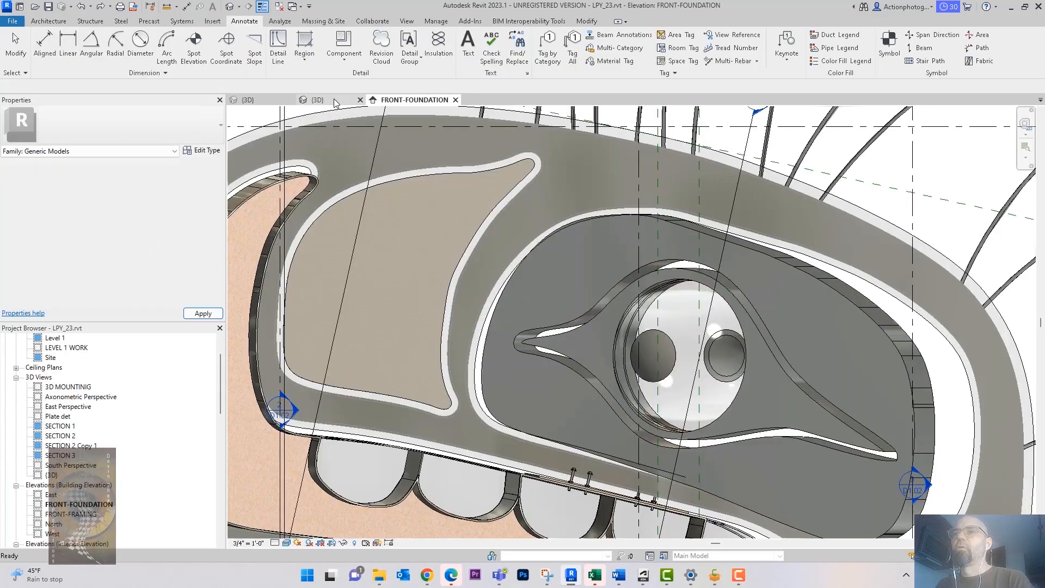
In the isolated 3D view, set the sculpture's Left plane as the placement plane for a DEVIN MEASURE STICK component.
click(329, 100)
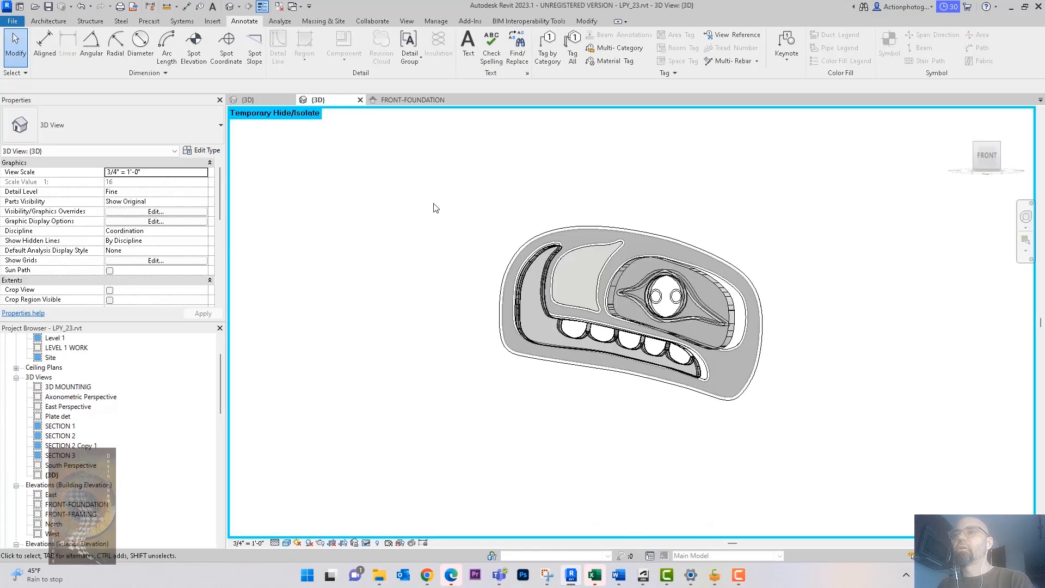
scroll(659, 272, up, 3)
click(50, 21)
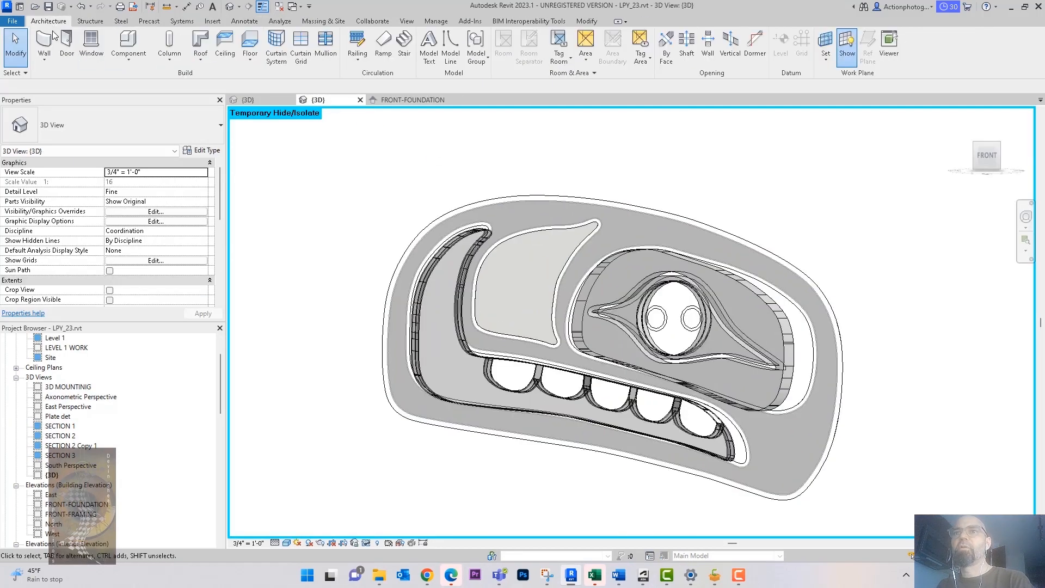
click(132, 64)
click(159, 78)
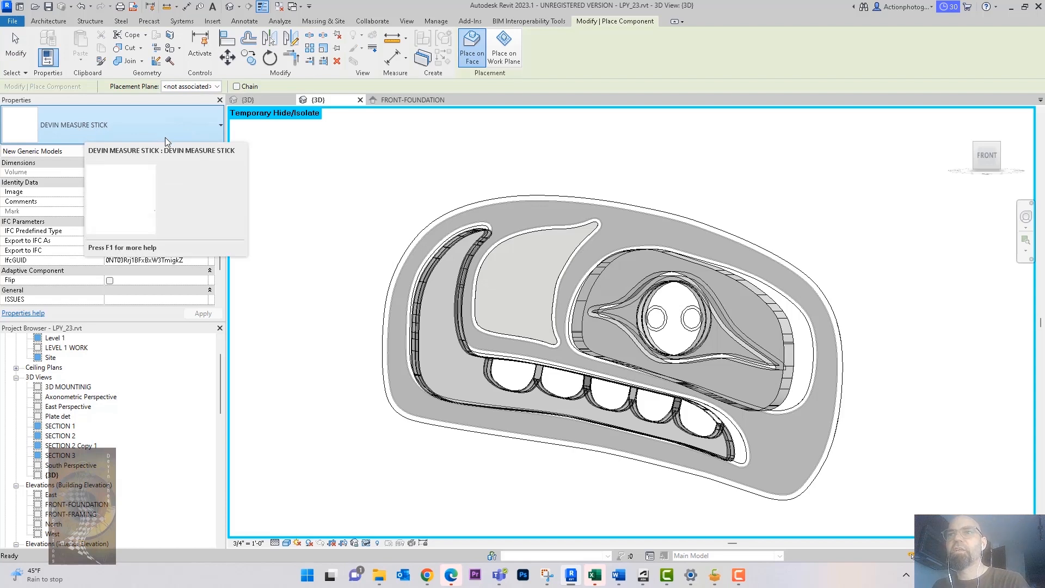
click(218, 86)
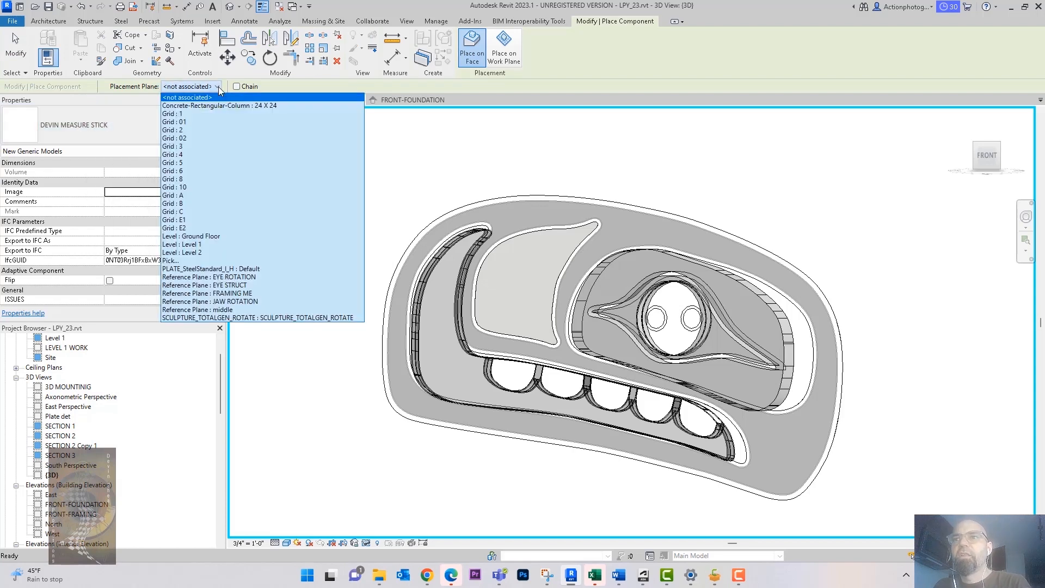
click(243, 260)
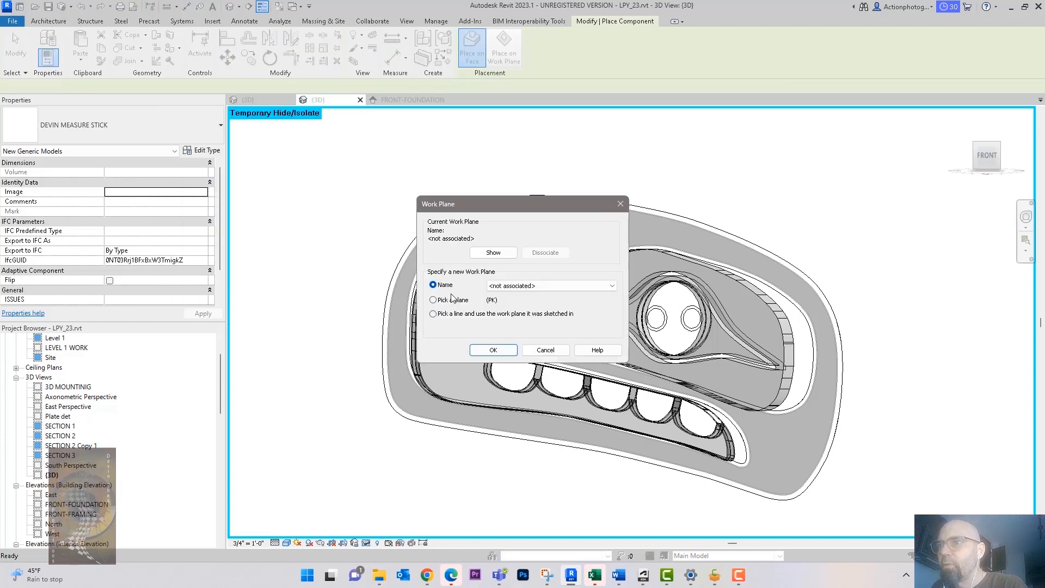
click(492, 350)
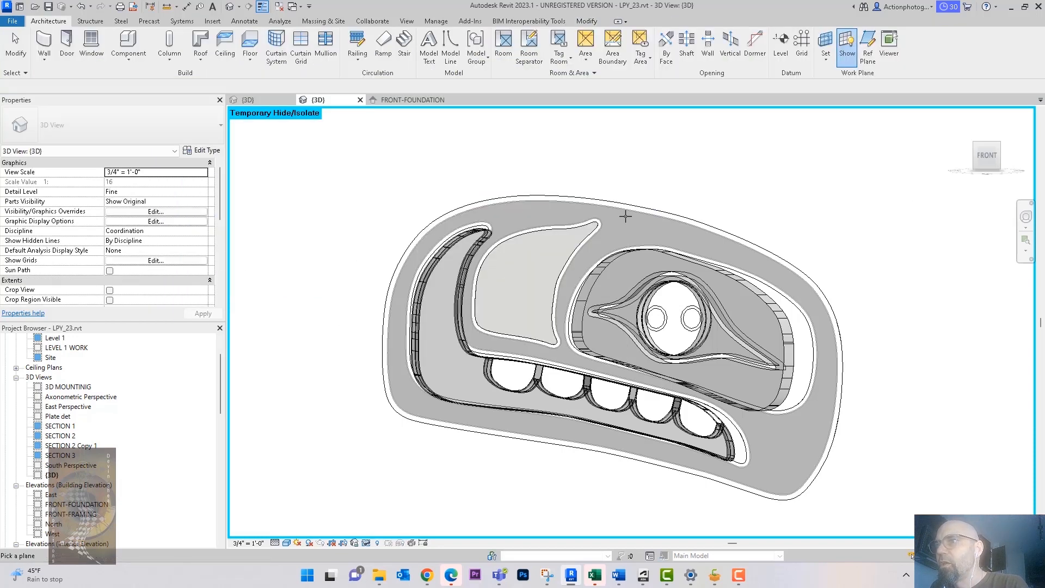
scroll(648, 216, up, 4)
mouse_move(654, 217)
shift+middle_down()
mouse_move(665, 257)
mouse_move(539, 326)
shift+middle_up()
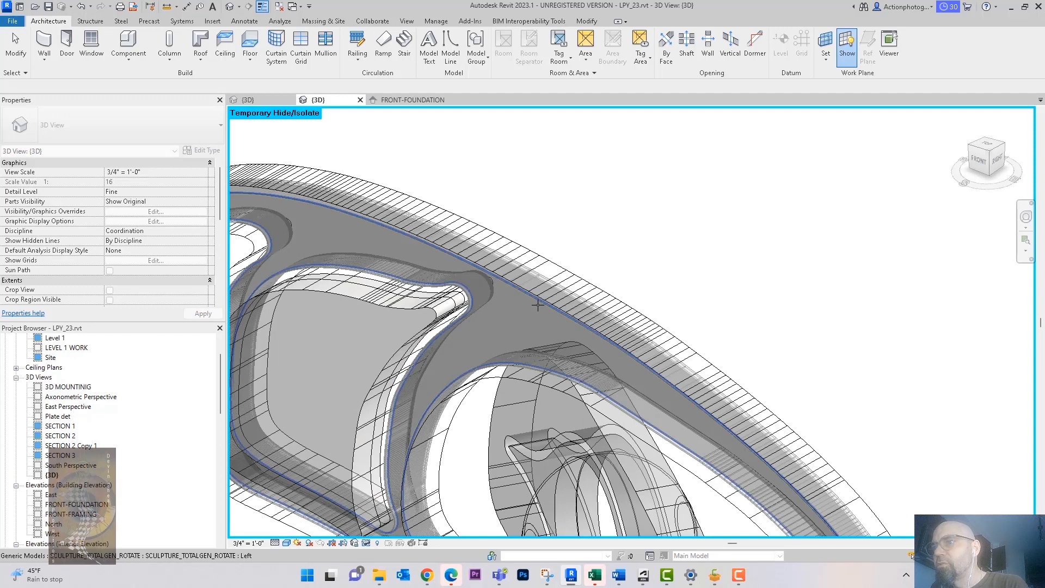
click(538, 305)
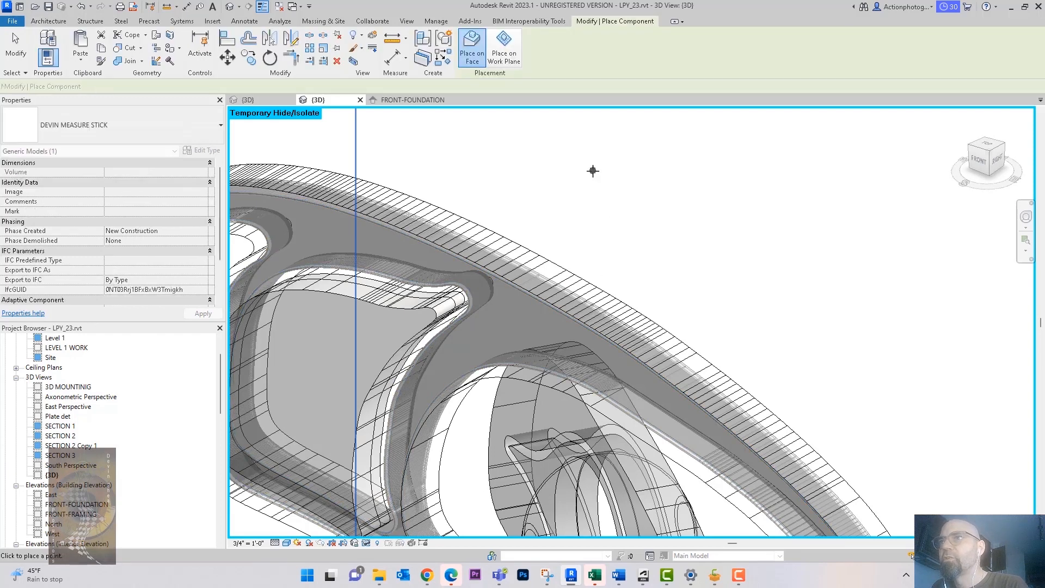
Try placing the DEVIN MEASURE STICK on the sculpture's work plane between its outer edge and eye opening, and check the stick's position from an angle.
scroll(588, 164, down, 4)
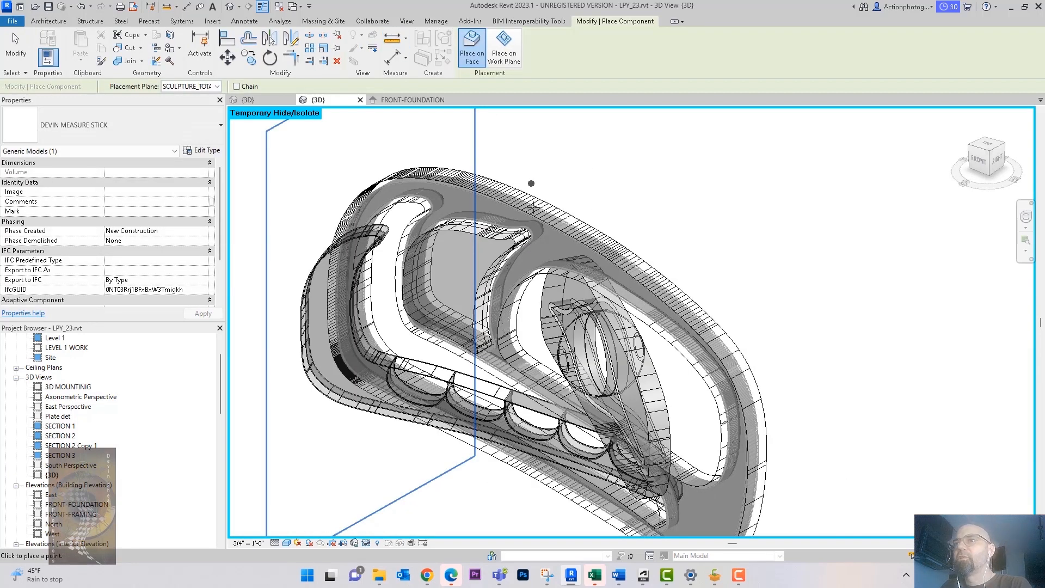
scroll(533, 205, up, 3)
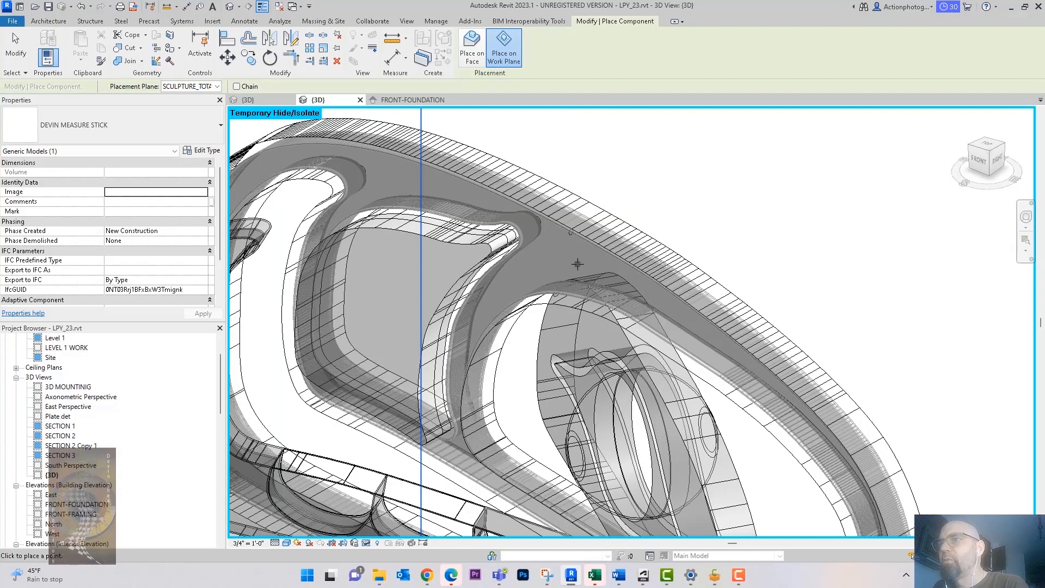
click(571, 233)
key(Escape)
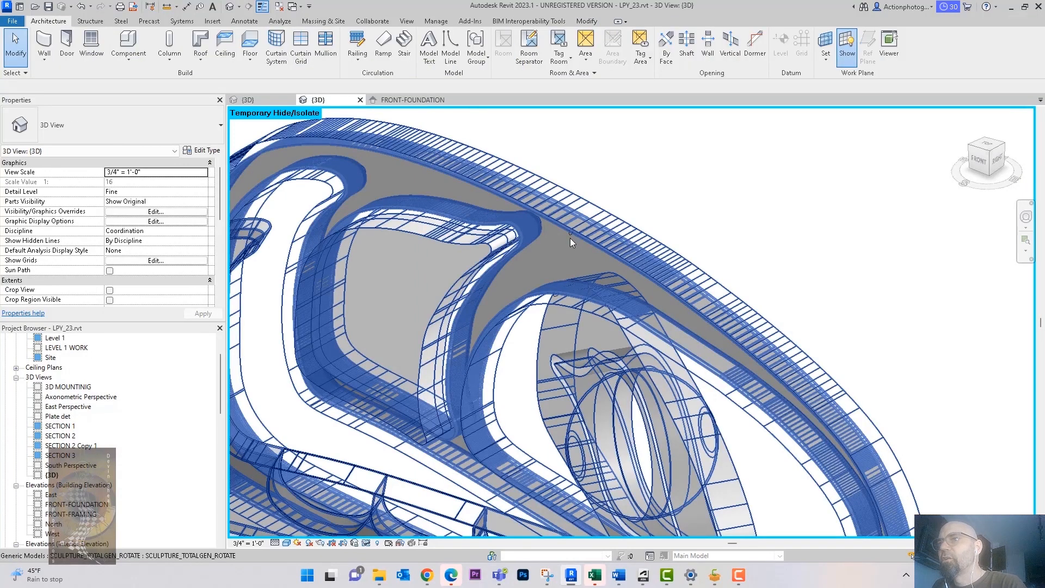
click(570, 234)
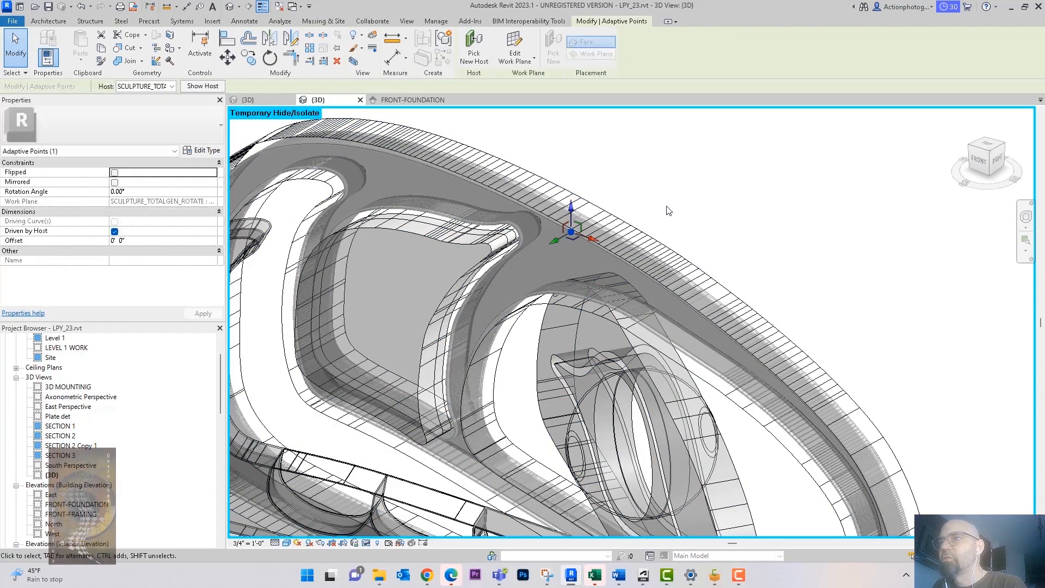
key(Escape)
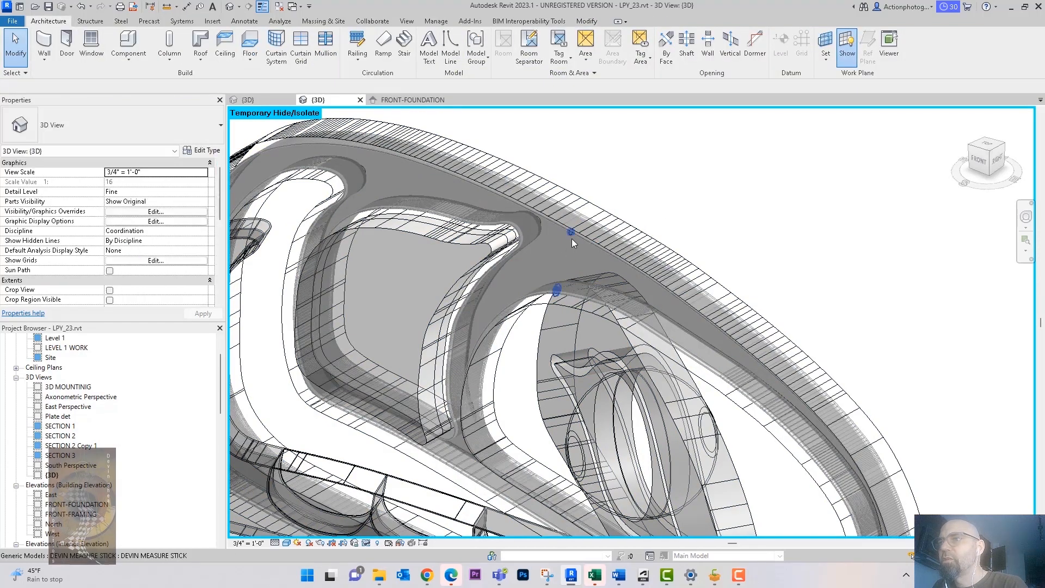
click(571, 238)
scroll(620, 271, down, 10)
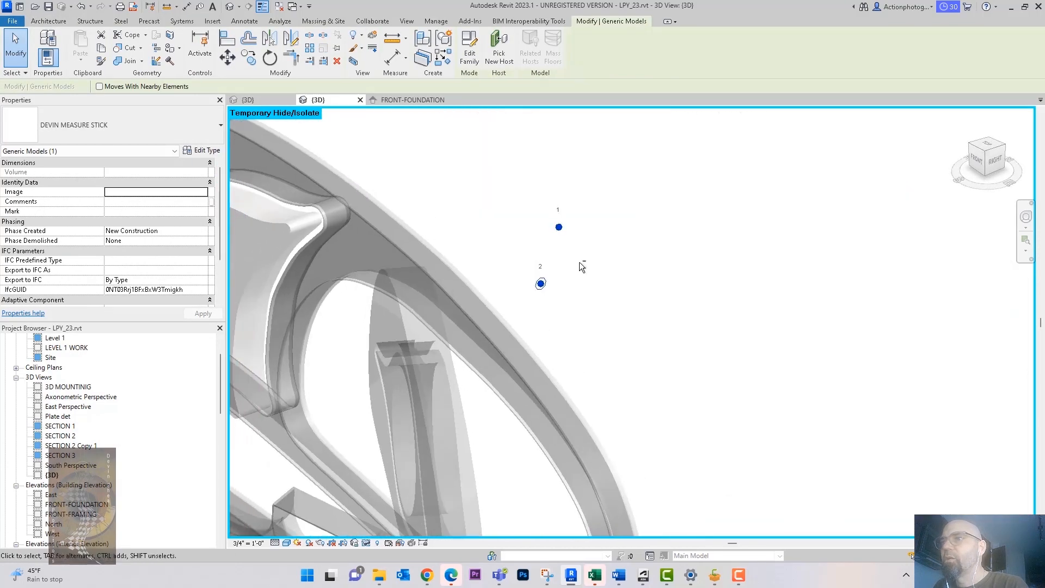
click(618, 263)
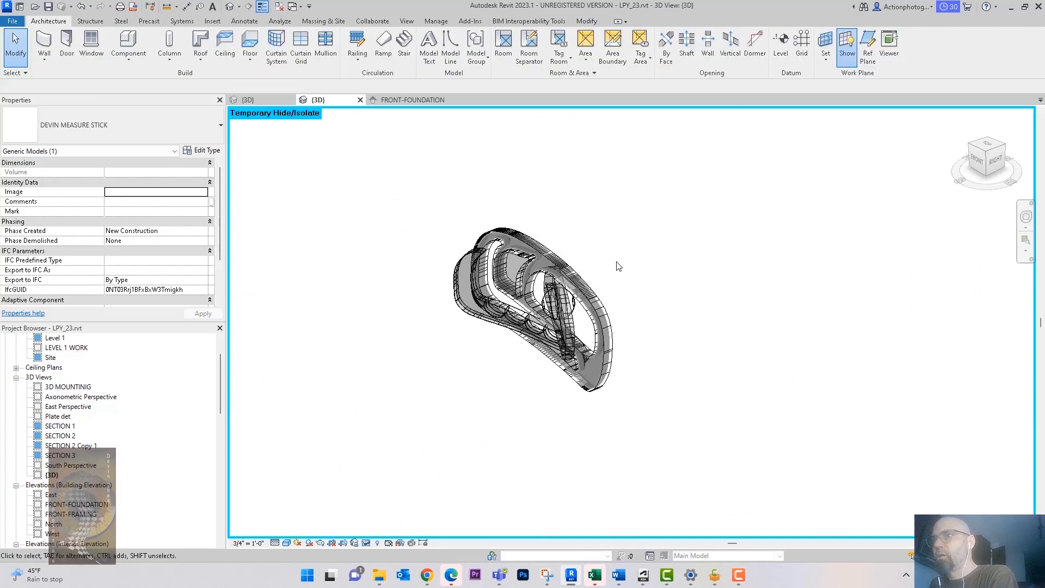
Place a DEVIN MEASURE STICK on the sculpture's face, from the outer edge to the upper edge of the eye opening.
scroll(520, 267, up, 5)
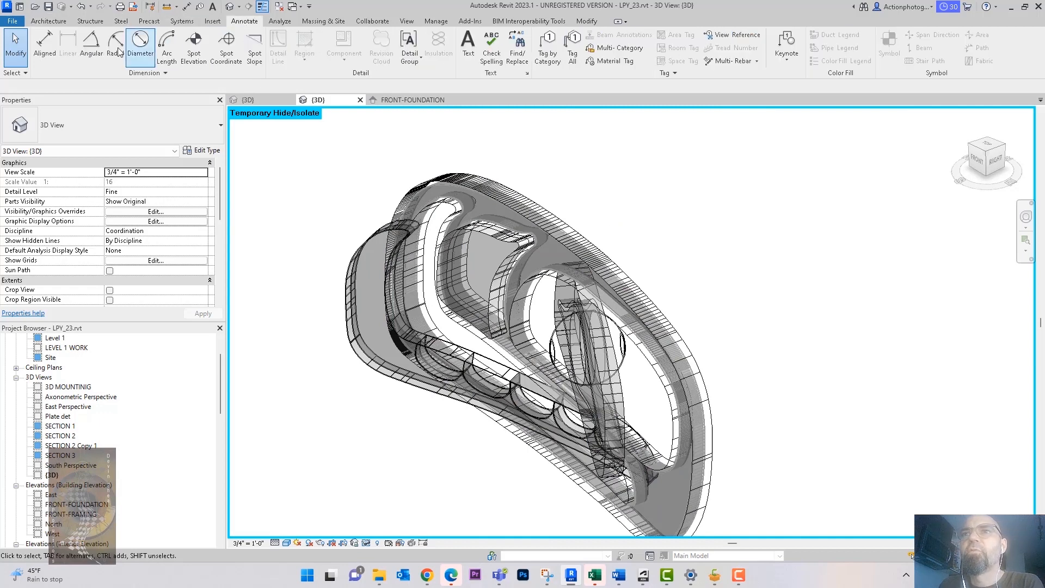
click(134, 64)
click(145, 79)
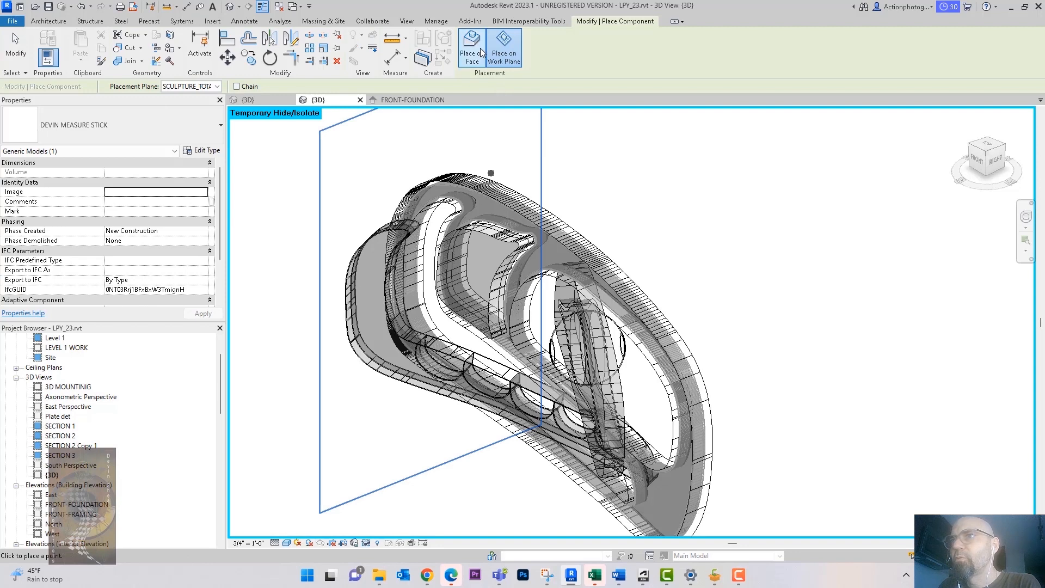
click(566, 246)
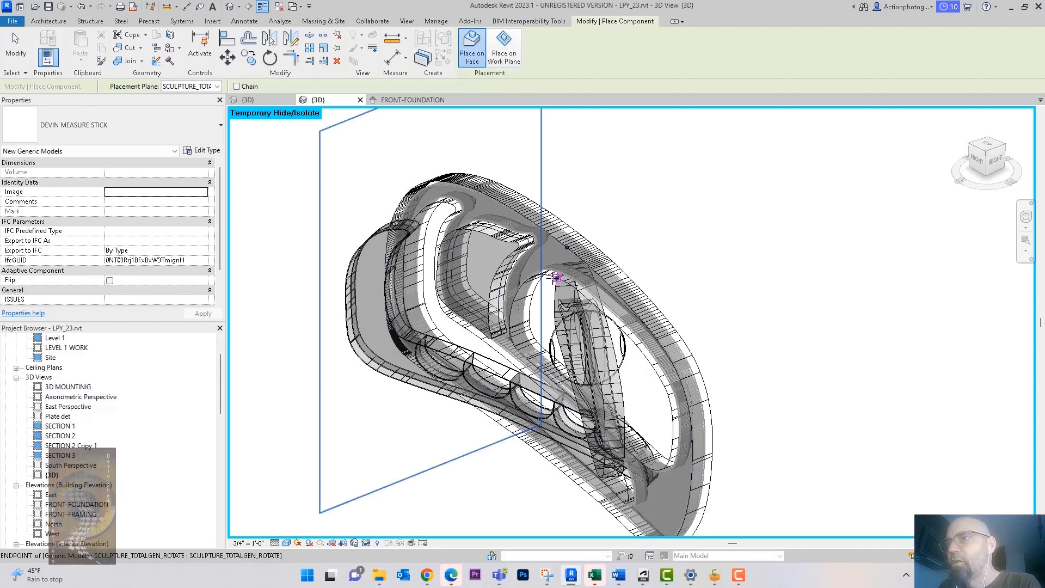
click(556, 278)
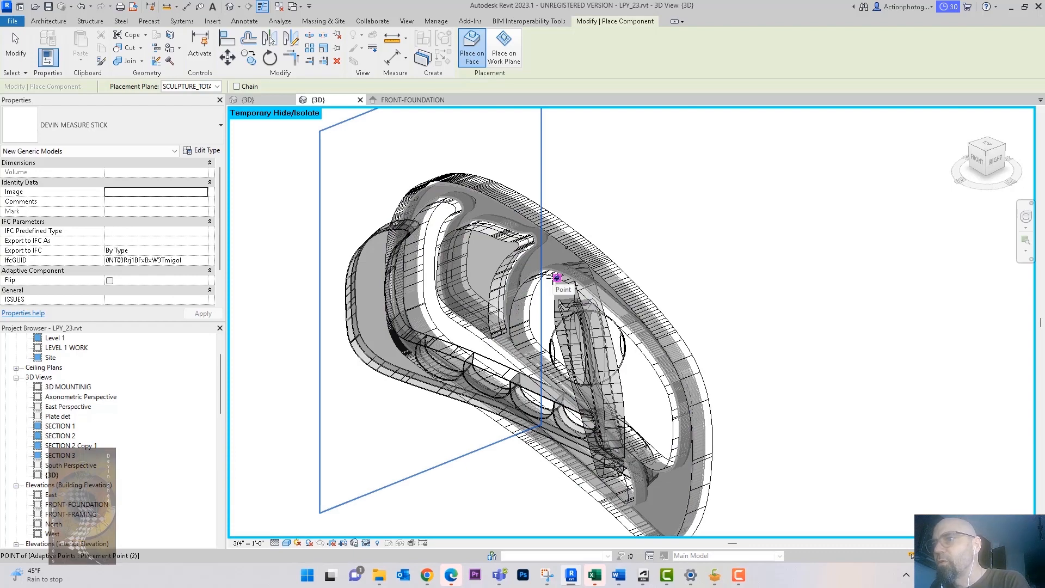
key(Escape)
key(Escape)
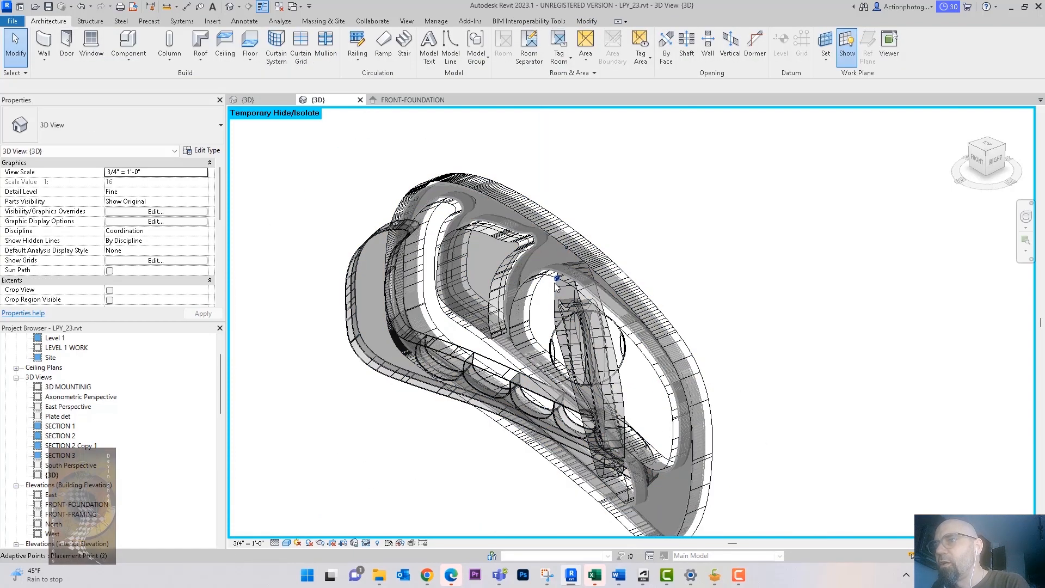
Check the placed measure stick and try an aligned dimension between its two placement points in the 3D view.
scroll(555, 282, up, 5)
click(578, 235)
mouse_move(666, 215)
shift+middle_down()
mouse_move(740, 208)
mouse_move(702, 157)
mouse_move(653, 140)
mouse_move(693, 147)
mouse_move(764, 185)
mouse_move(749, 193)
mouse_move(737, 178)
mouse_move(761, 190)
mouse_move(761, 219)
mouse_move(757, 191)
shift+middle_up()
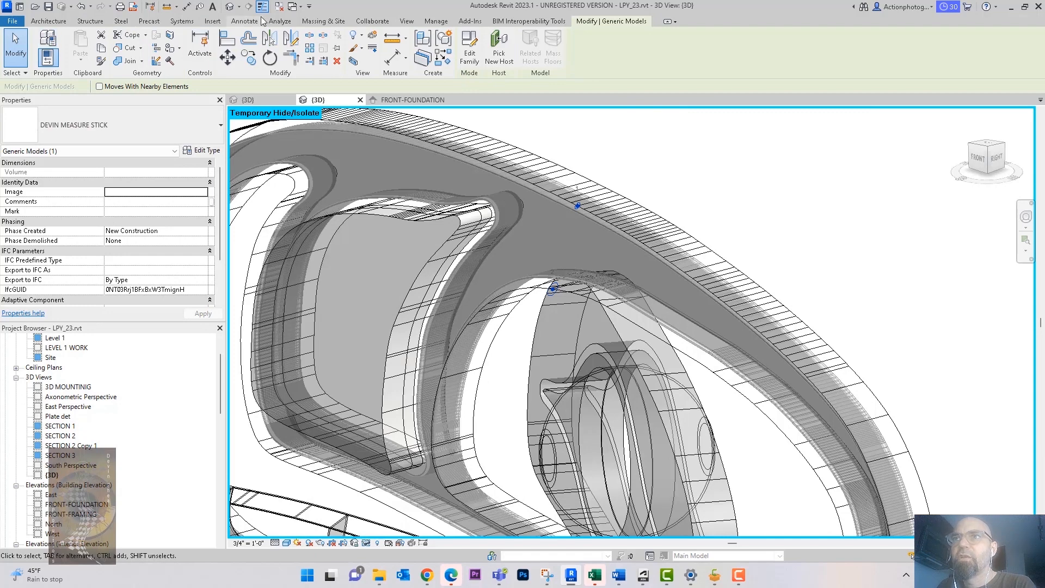
click(245, 21)
click(45, 46)
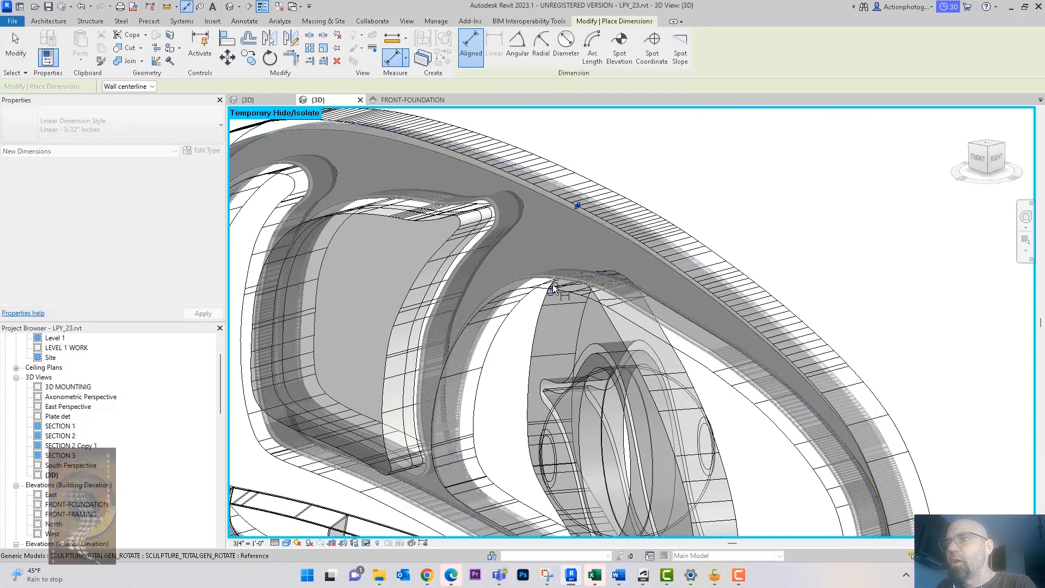
scroll(577, 243, down, 3)
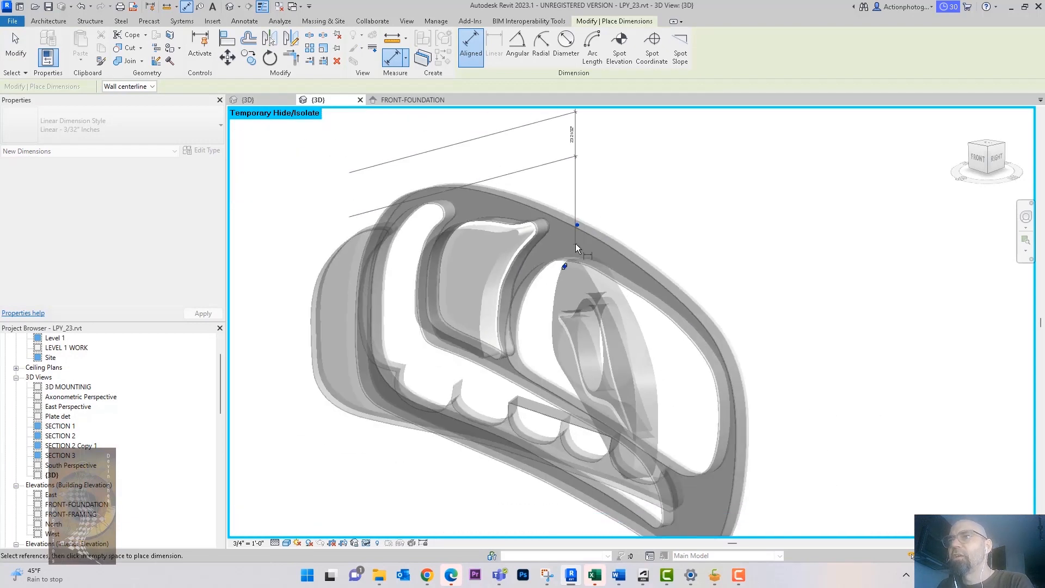
scroll(576, 243, up, 3)
key(Escape)
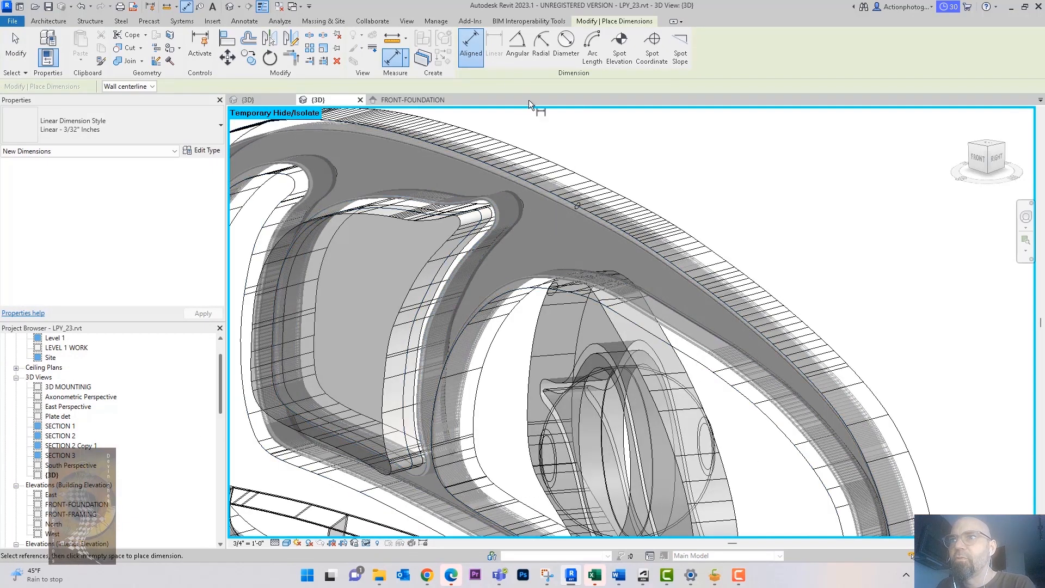
In the FRONT-FOUNDATION elevation, add an aligned dimension between the measure stick's two placement points.
click(430, 99)
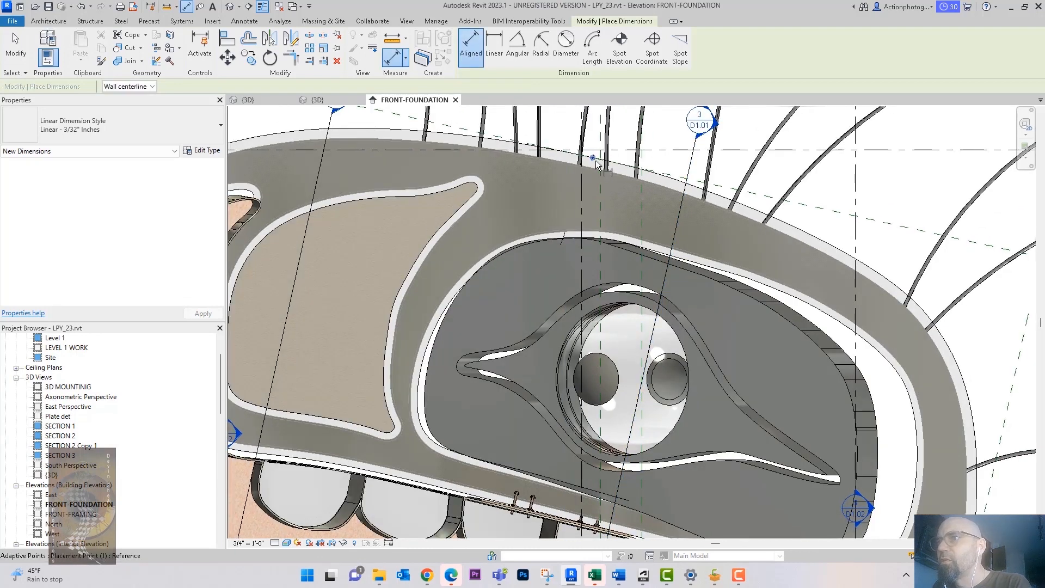
click(563, 238)
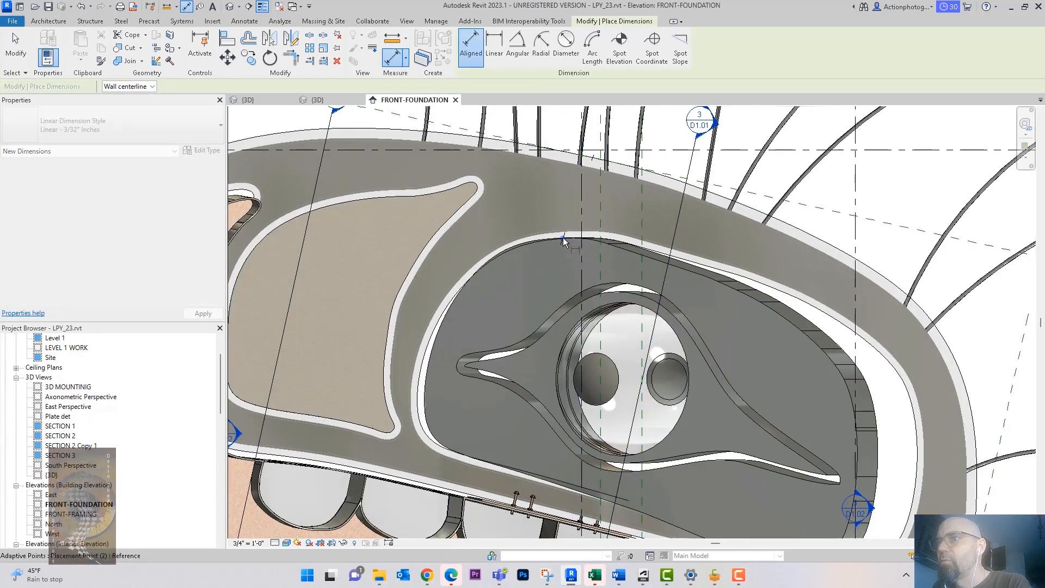
click(549, 207)
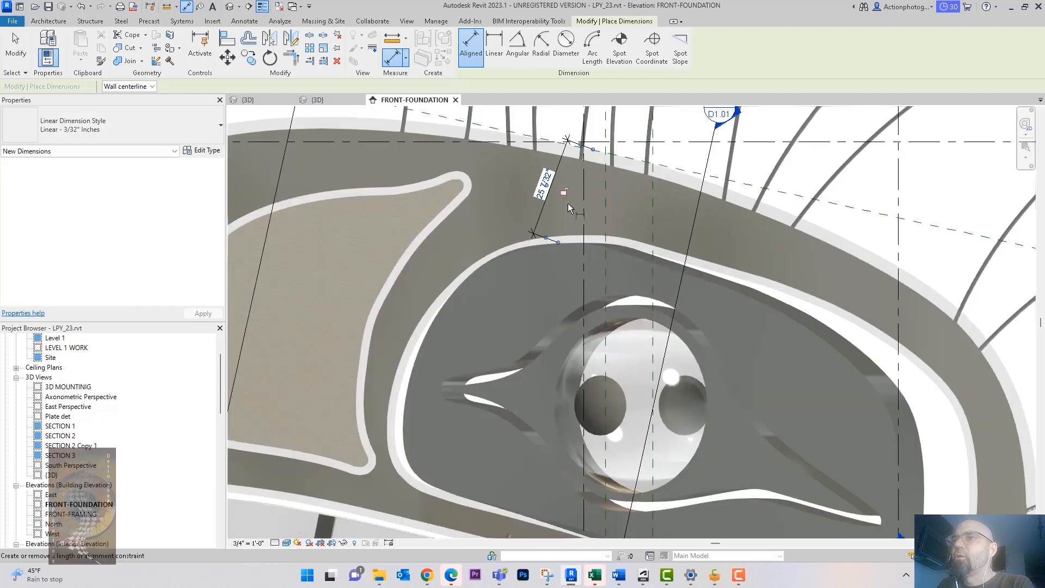
scroll(567, 203, up, 4)
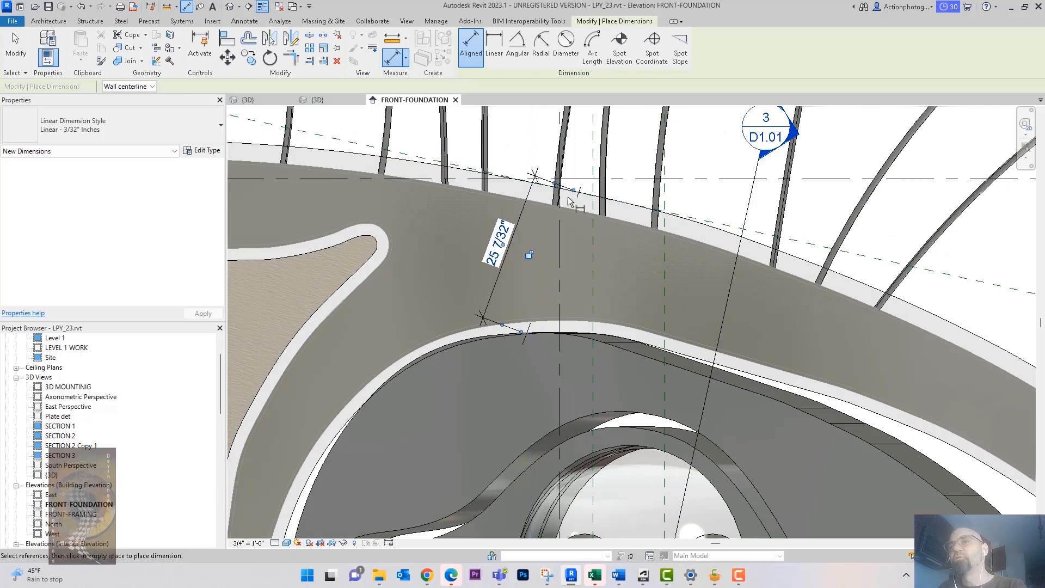
key(Escape)
key(Escape)
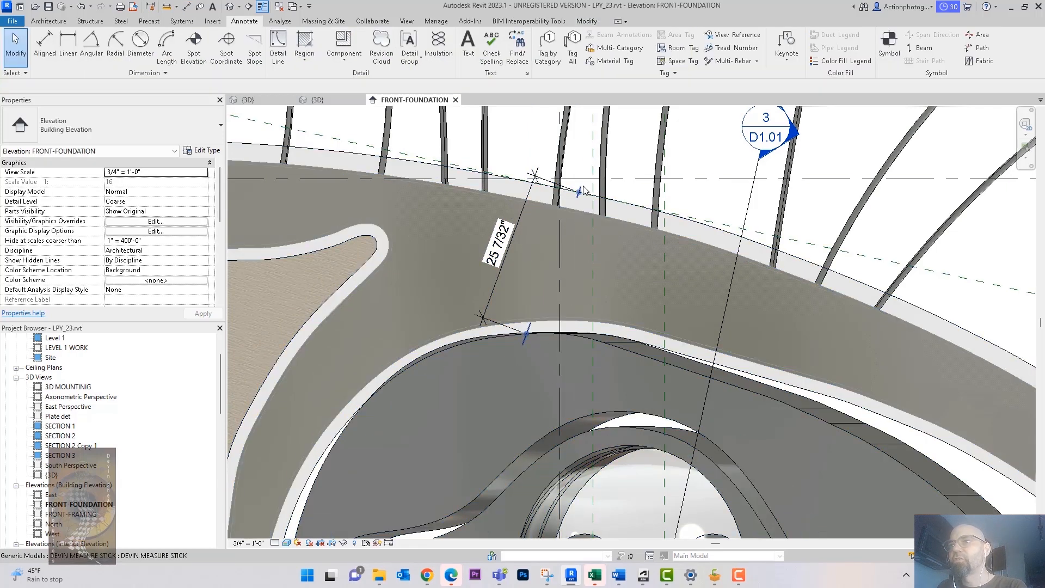
Open the DEVIN MEASURE STICK family for editing and inspect the model line joining its two adaptive points.
click(583, 189)
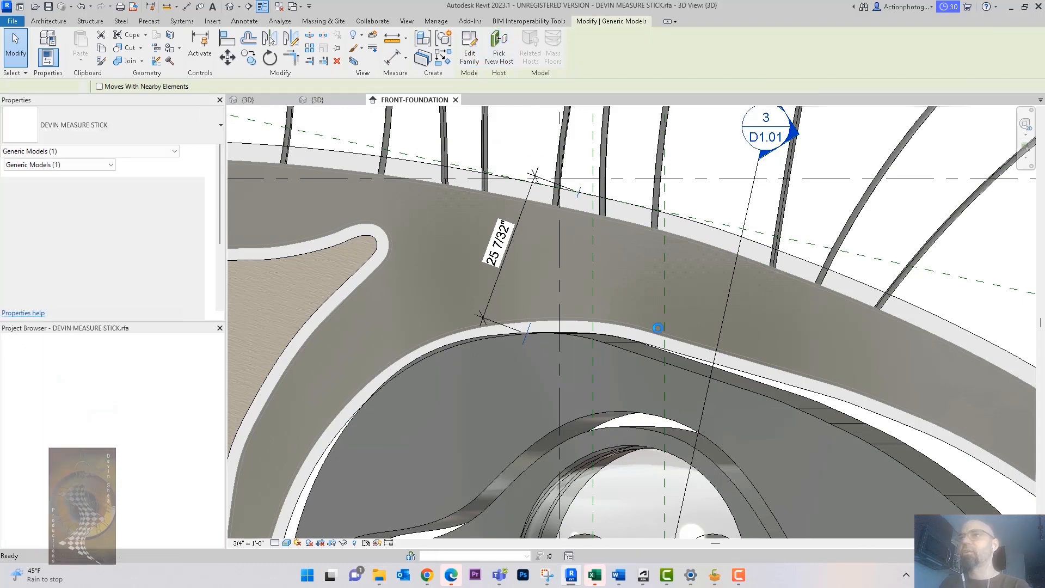
scroll(672, 367, up, 4)
scroll(680, 338, up, 3)
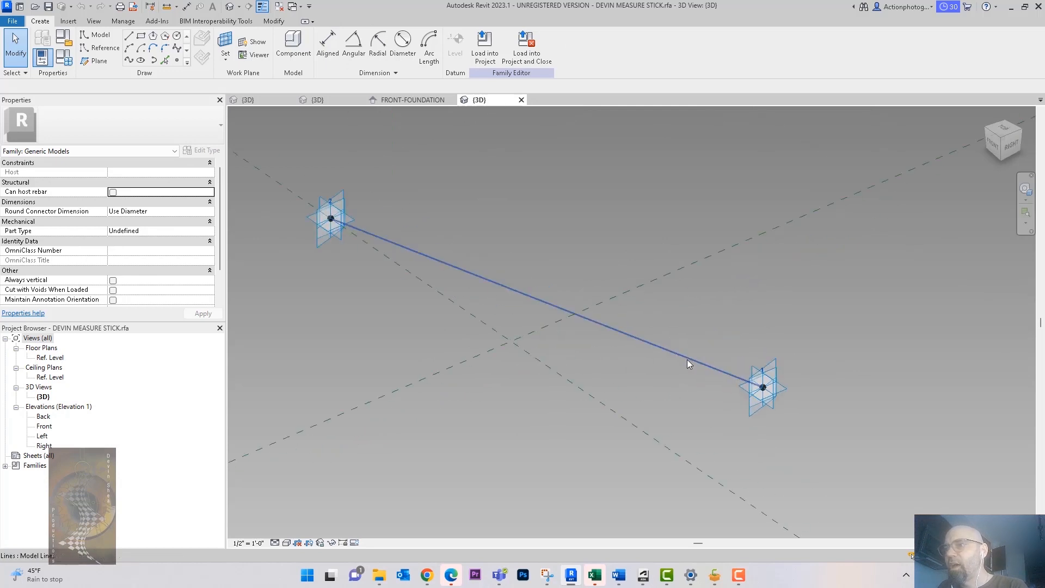
click(687, 360)
click(486, 479)
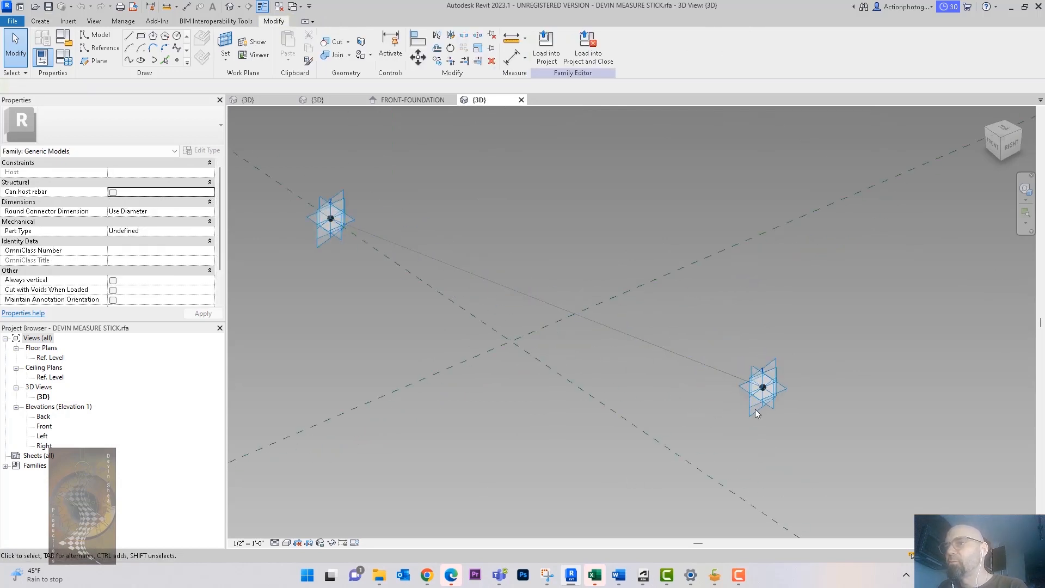
Examine the measure stick family's two adaptive points and their reference planes from several angles.
scroll(775, 401, up, 1)
scroll(767, 397, up, 2)
scroll(719, 362, up, 2)
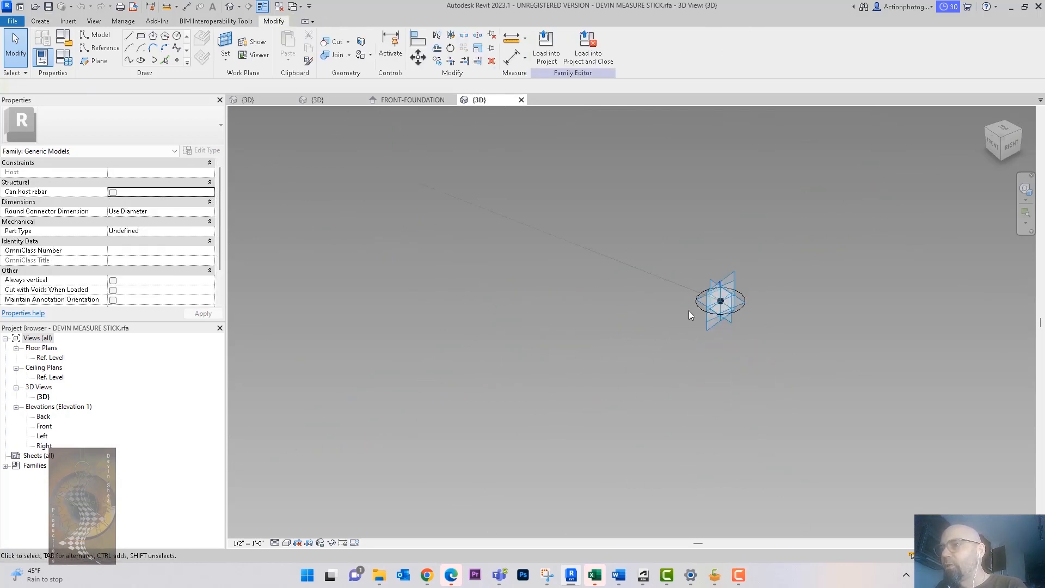
shift+middle_drag(778, 374, 770, 336)
scroll(770, 338, down, 4)
shift+middle_drag(790, 394, 814, 399)
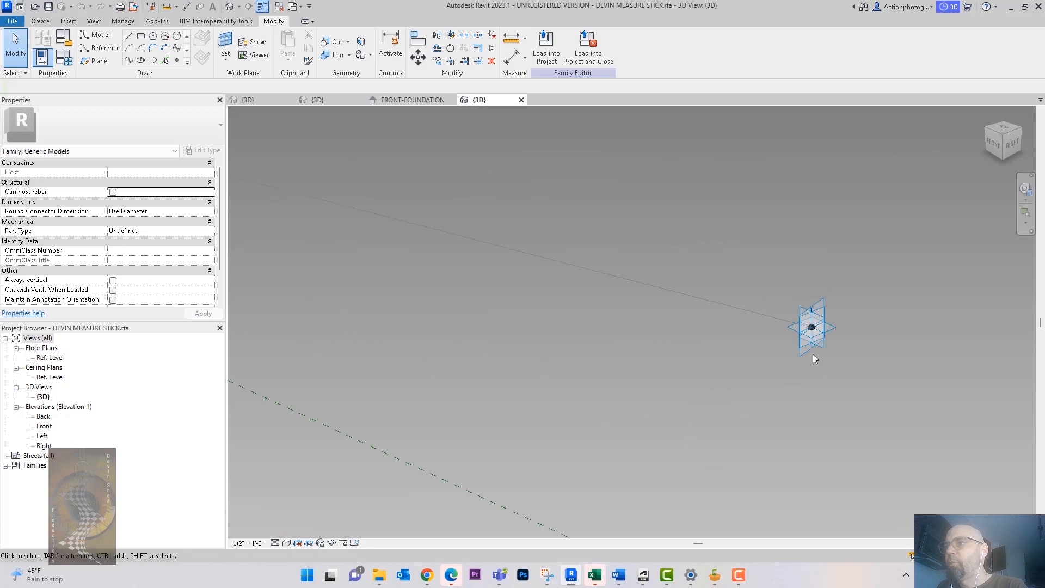
scroll(705, 406, down, 6)
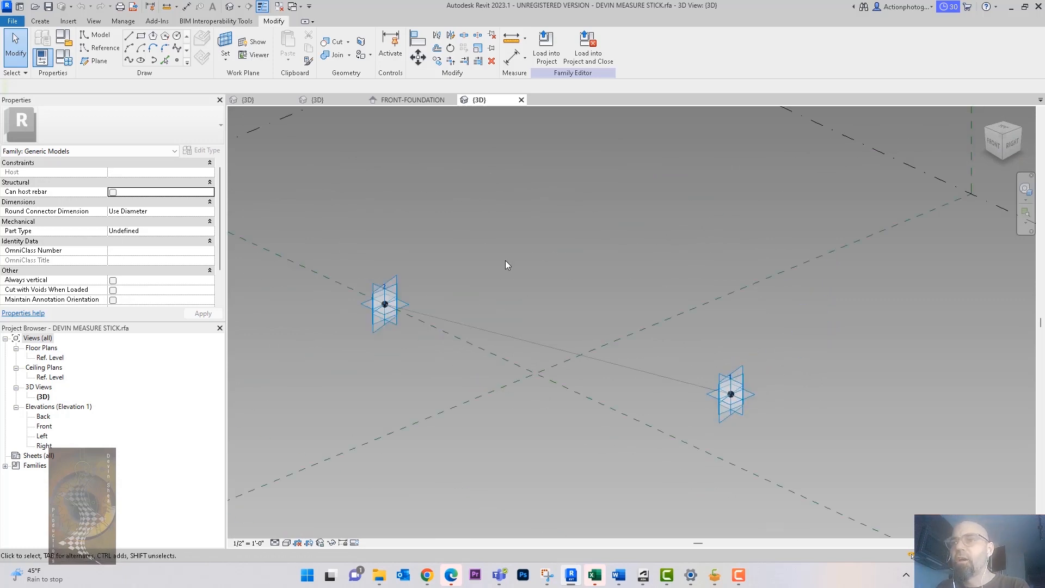
shift+middle_drag(532, 264, 516, 306)
scroll(516, 306, up, 3)
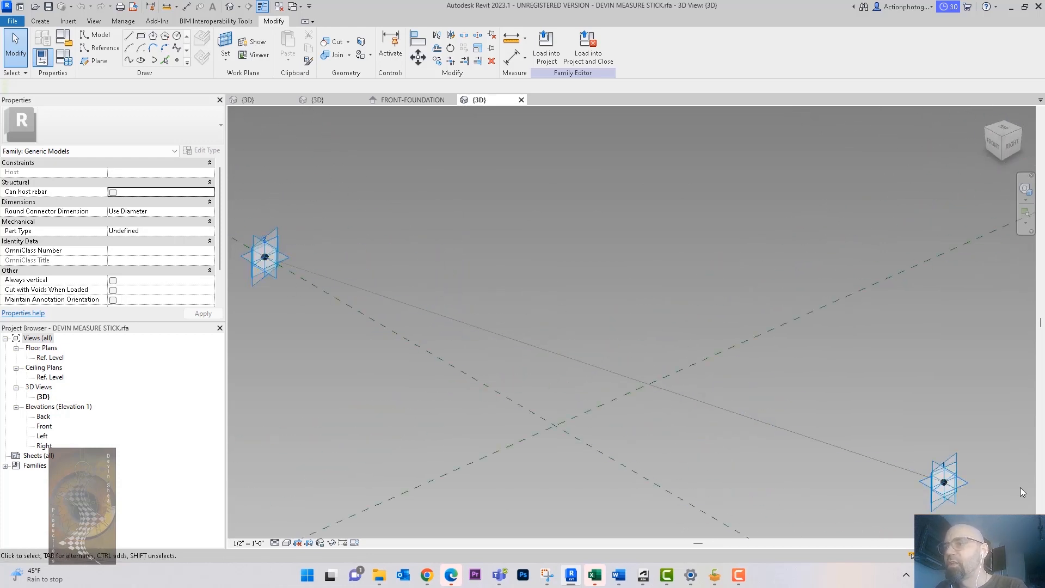
scroll(506, 303, down, 3)
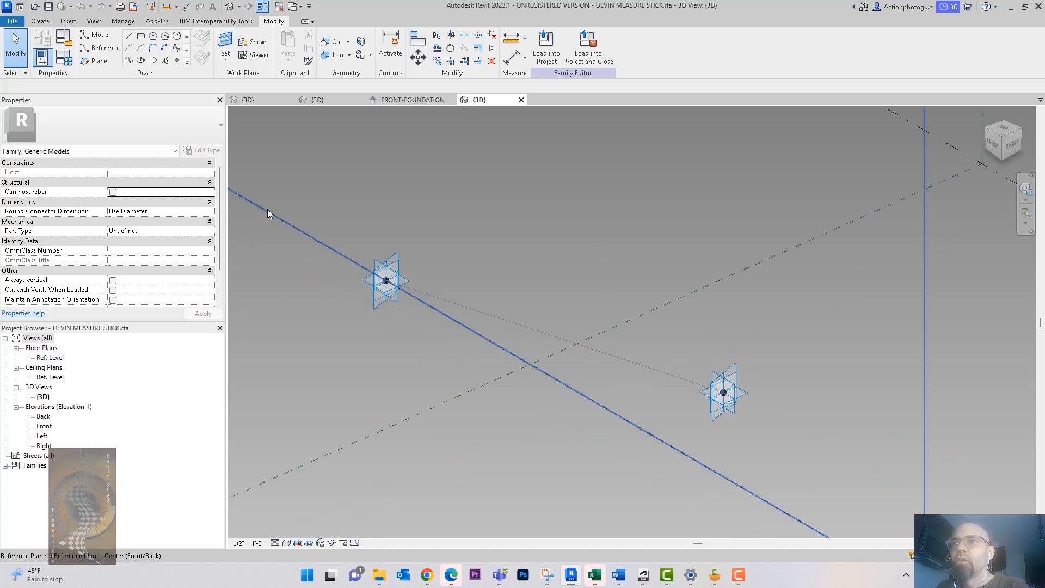
Open the Ref. Level floor plan and align placement point 1 with placement point 2 along the horizontal center reference plane.
double_click(60, 359)
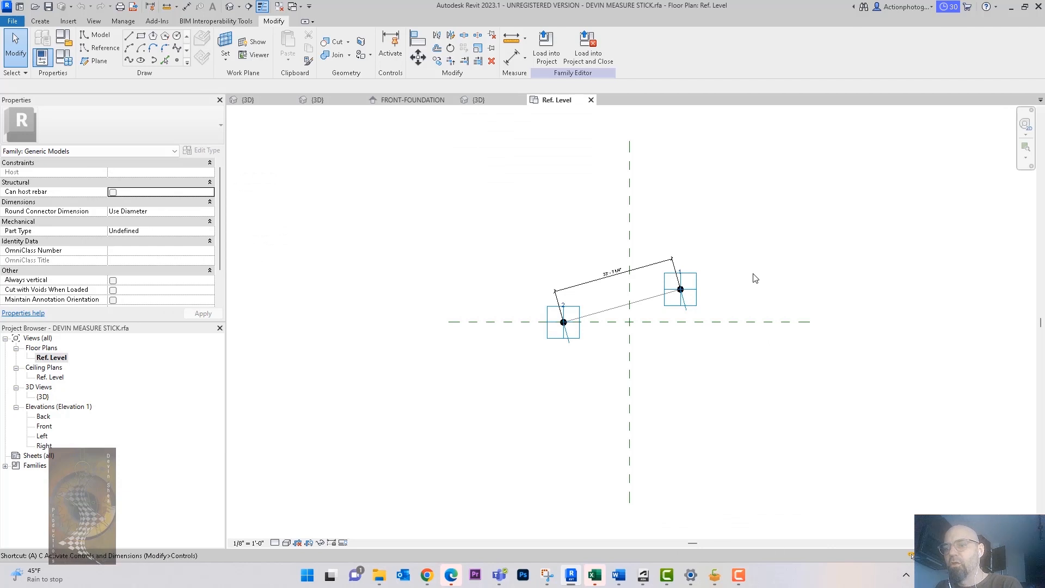
key(a)
key(l)
scroll(566, 326, up, 3)
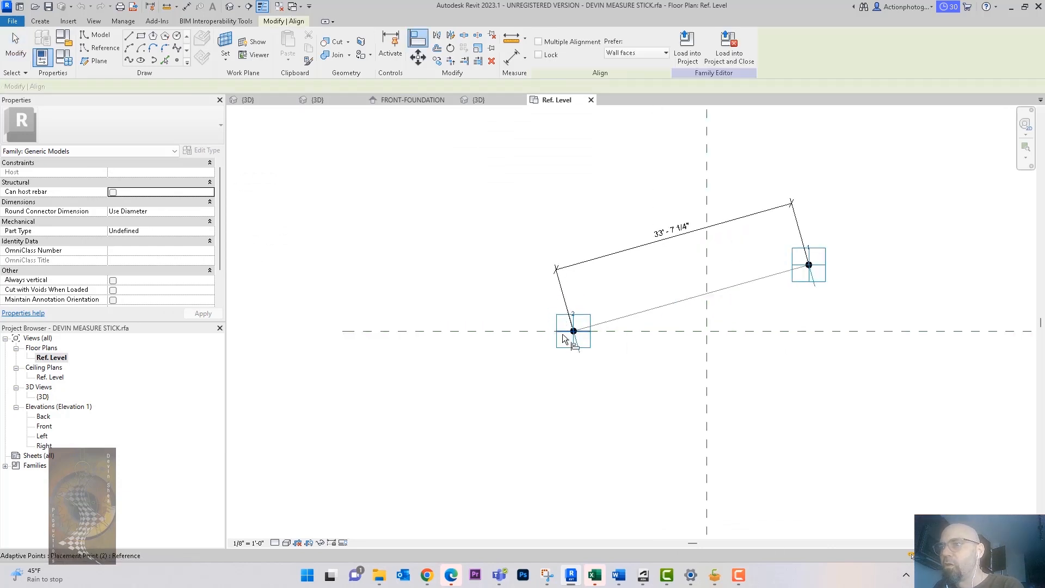
click(822, 268)
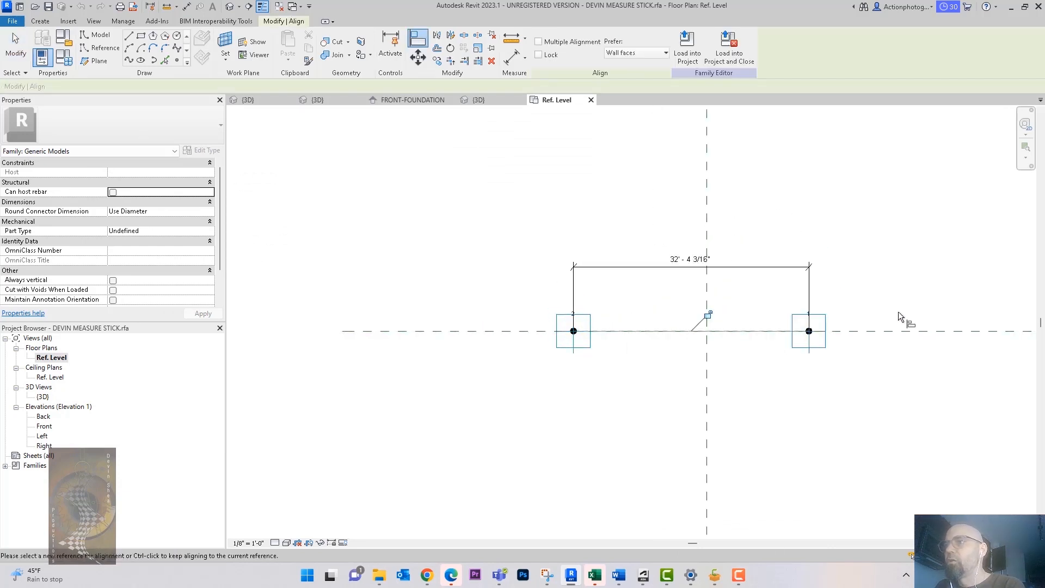
key(Escape)
key(Escape)
Select the dimension between the two placement points and look at its properties.
click(756, 267)
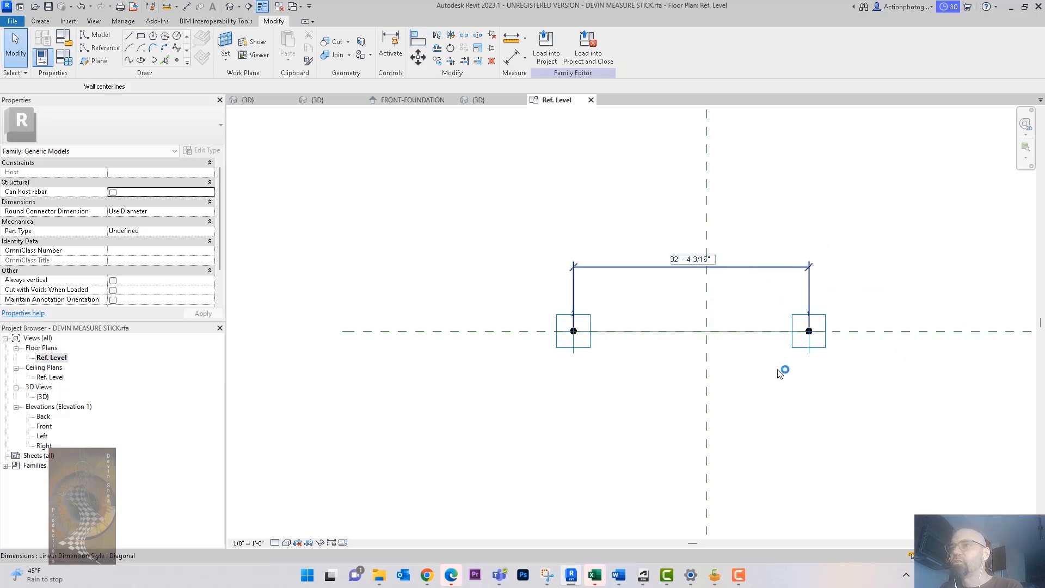
middle_drag(755, 409, 651, 422)
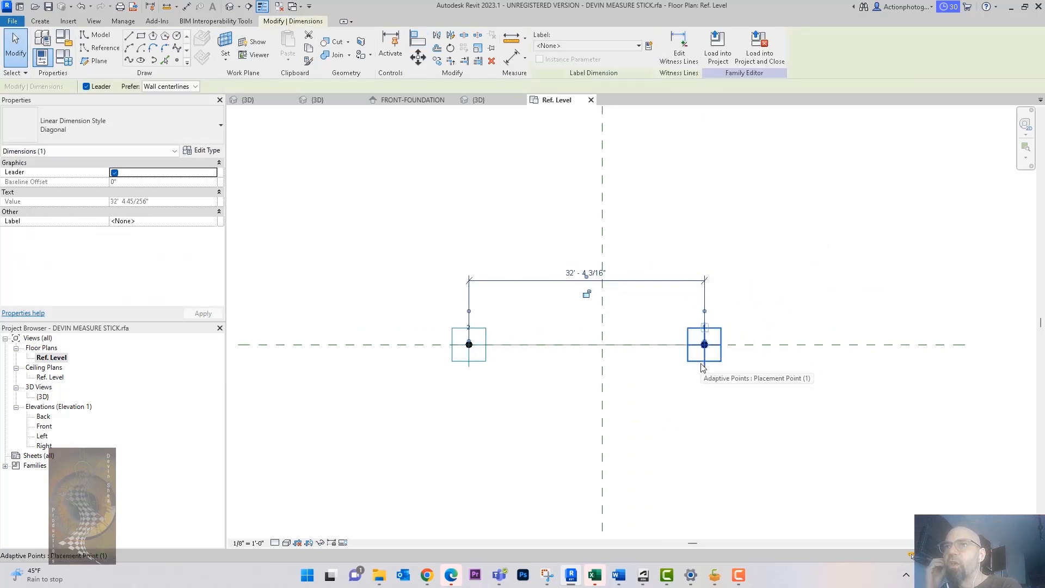
key(Escape)
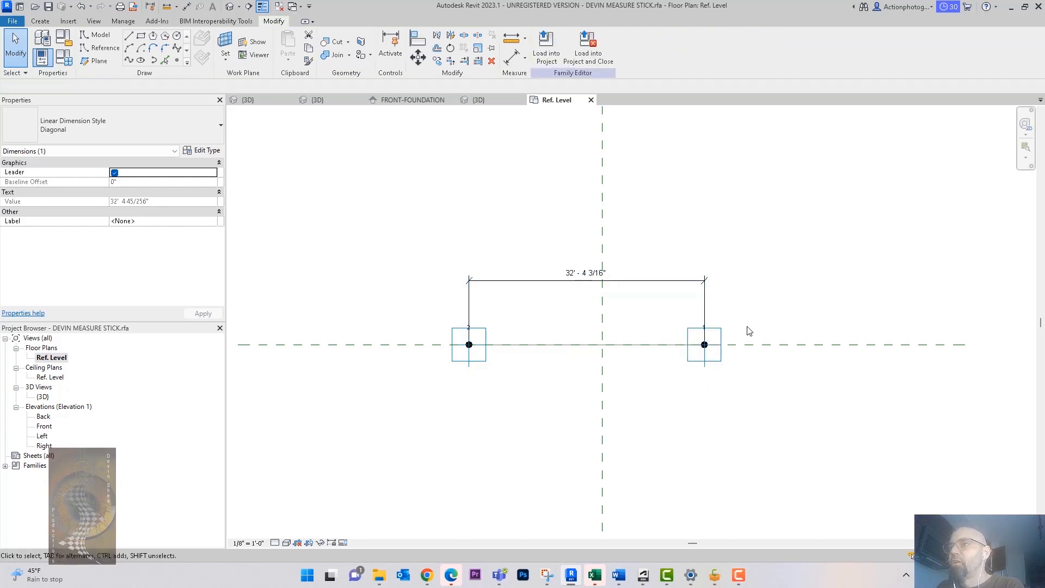
Move placement point 1 along the horizontal reference plane to about 38' 2 9/16" from placement point 2, and check the family in 3D.
click(708, 338)
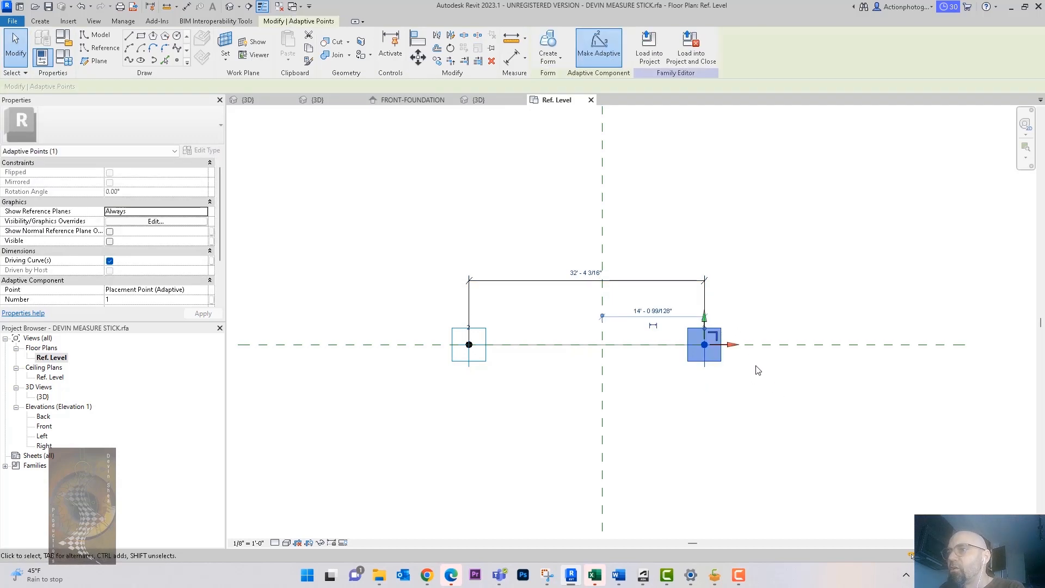
drag(739, 349, 781, 345)
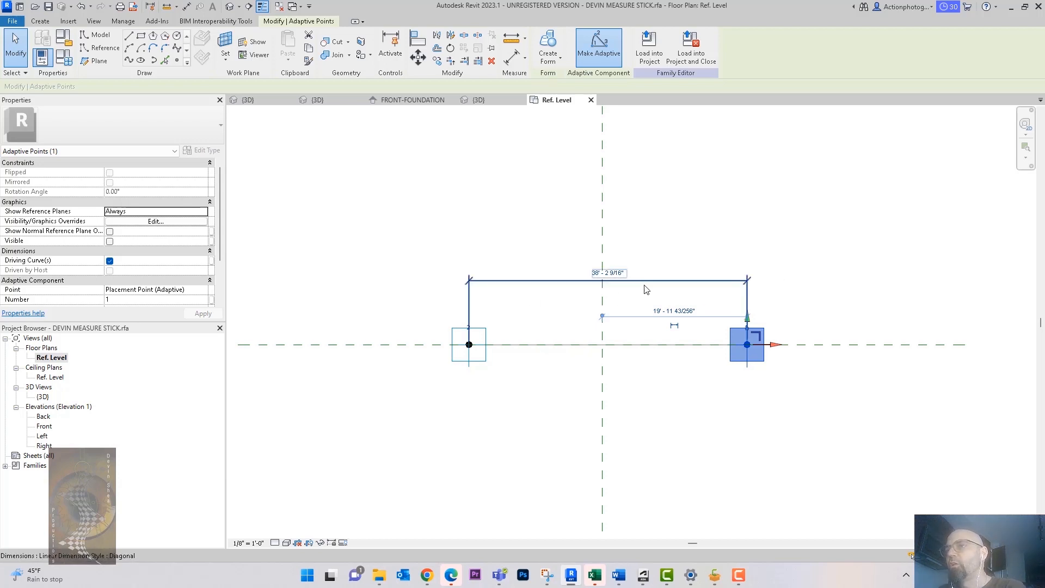
click(499, 104)
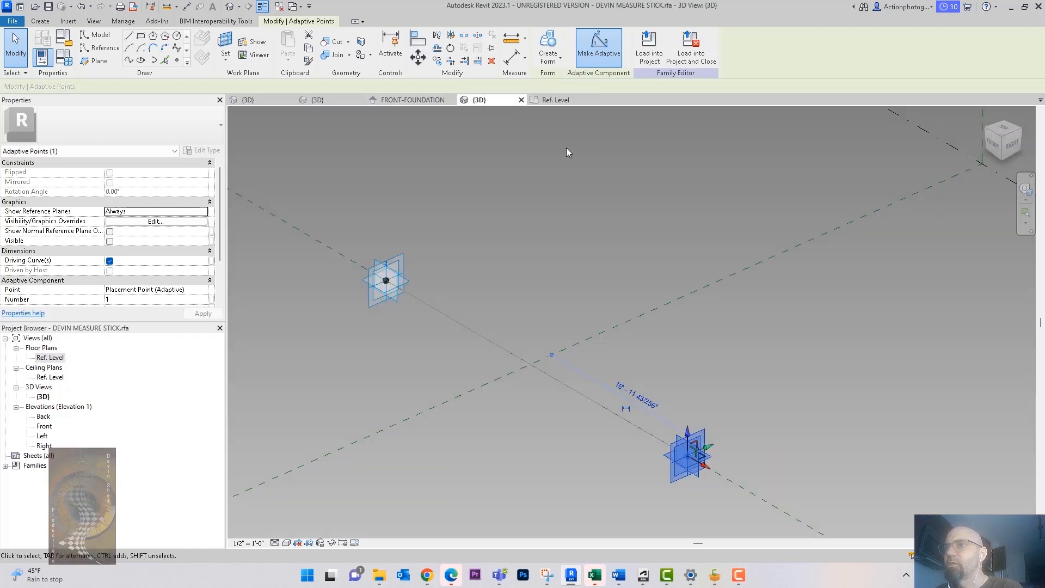
Select the DEVIN MEASURE STICK instance in the LPY_23 project's 3D view and look through its type properties.
click(337, 101)
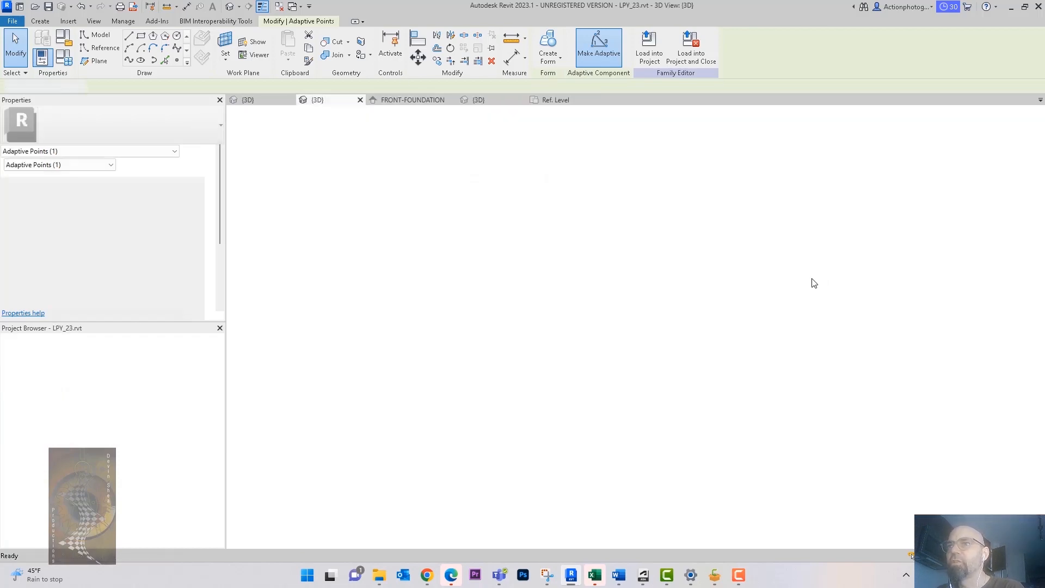
key(Escape)
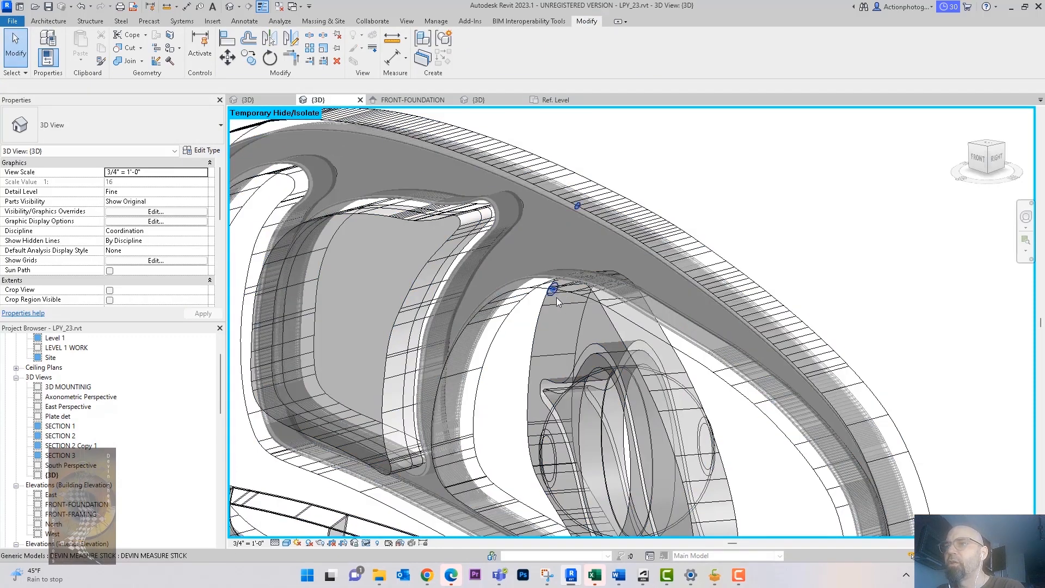
click(556, 297)
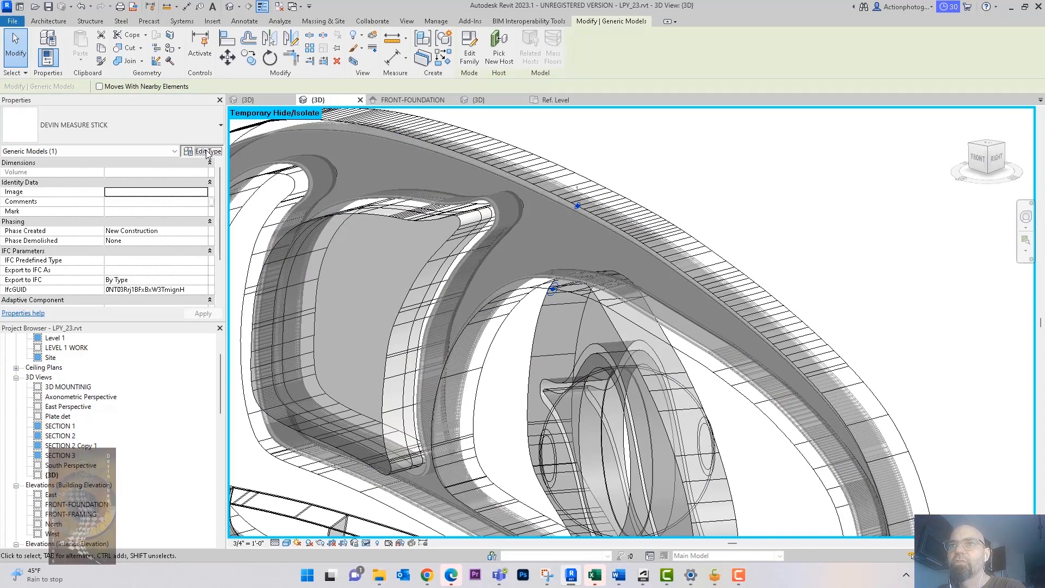
scroll(519, 292, down, 3)
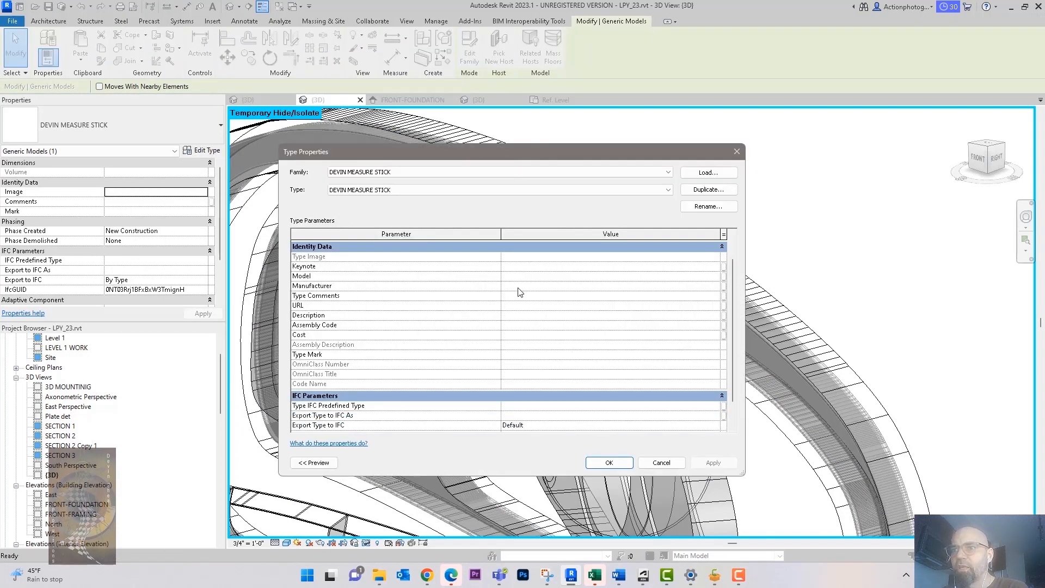
key(Escape)
key(Escape)
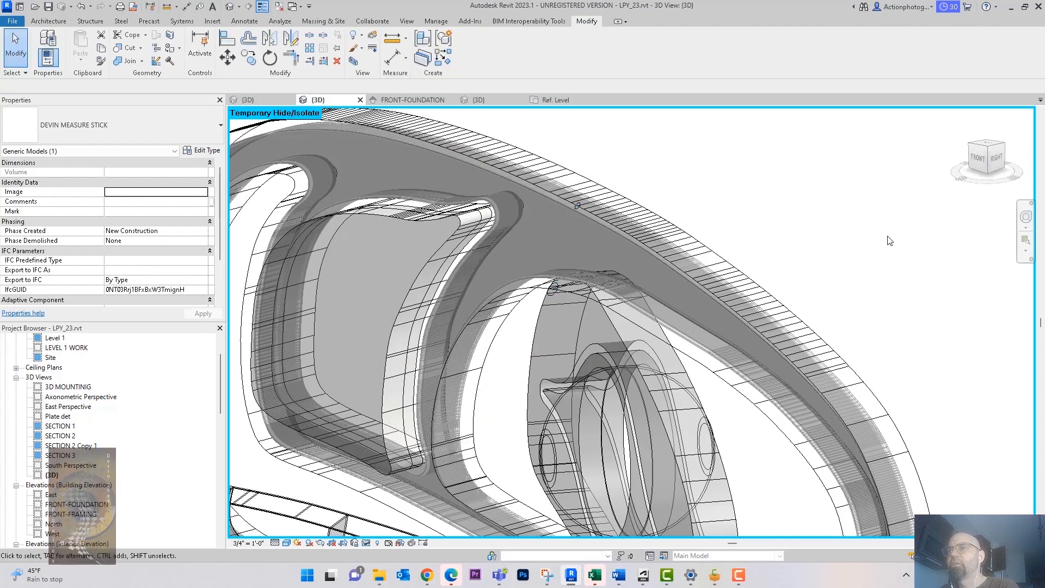
View the whole LPY_23 sculpture and return to the measure stick family's Ref. Level floor plan.
scroll(857, 233, down, 3)
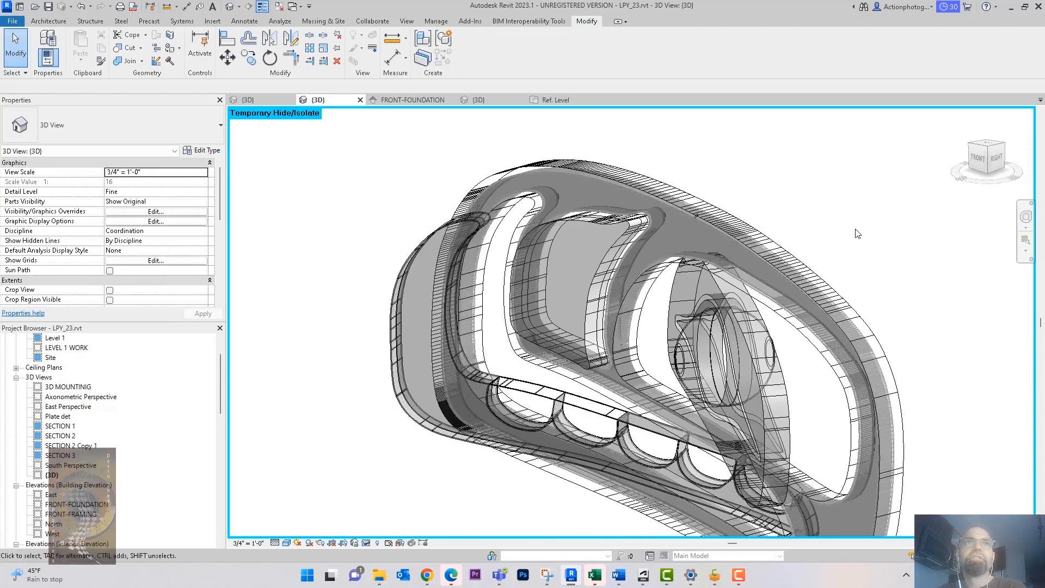
shift+middle_drag(857, 234, 740, 202)
scroll(740, 202, up, 3)
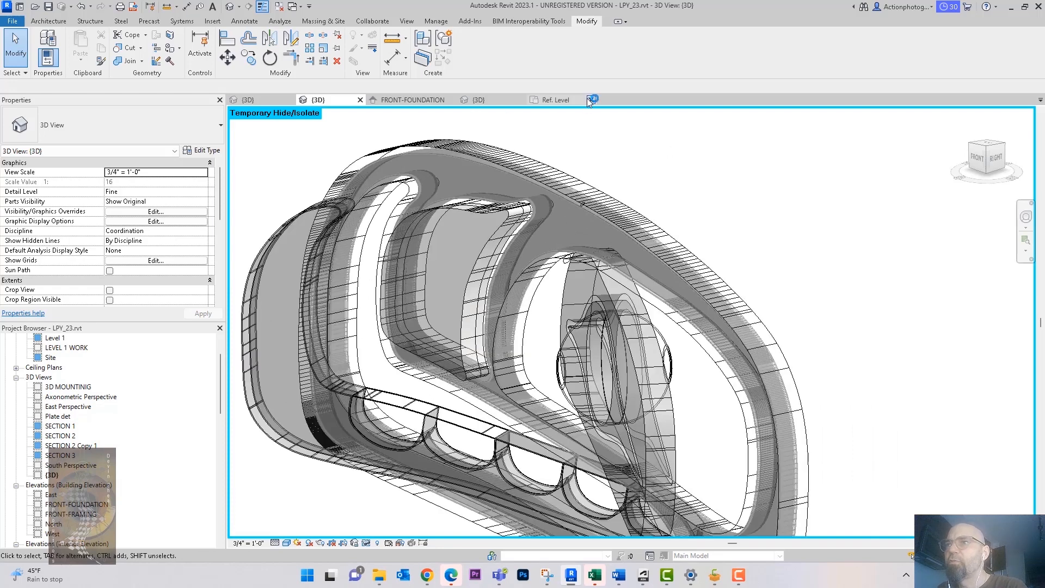
click(567, 100)
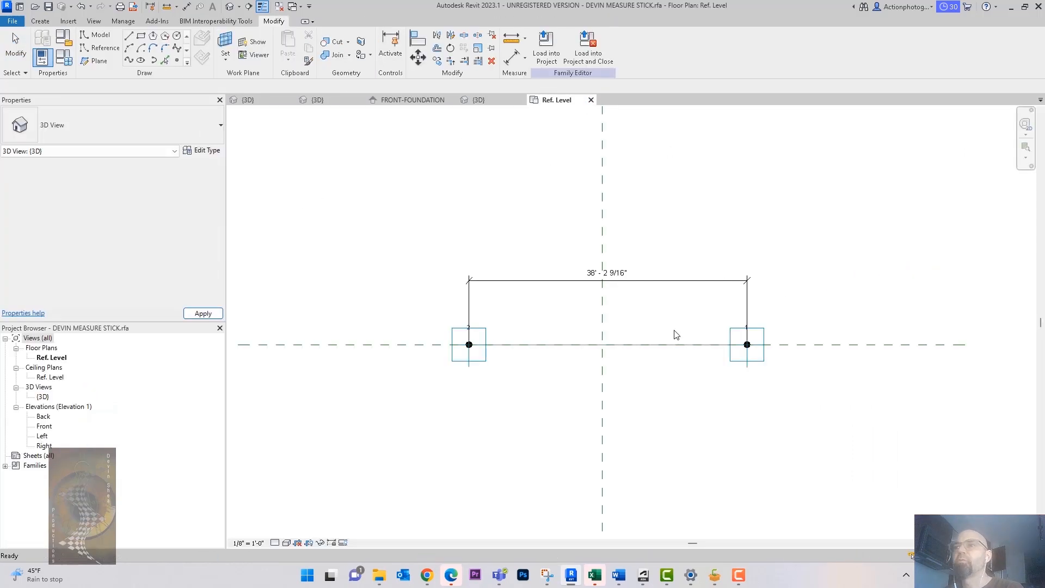
Switch to Project1's 3D view and inspect the curved adaptive surface and the four-point slab.
click(261, 98)
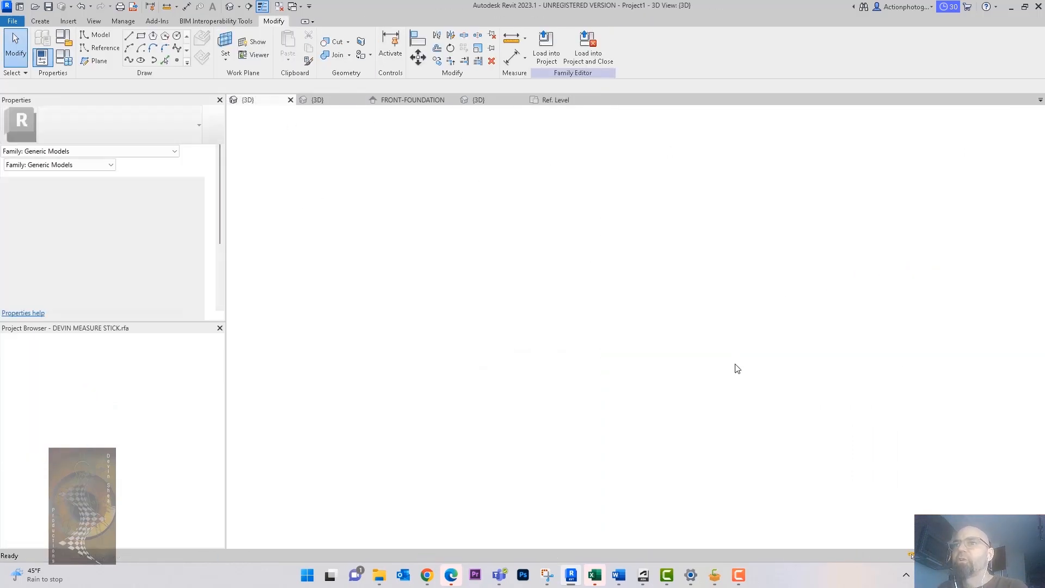
shift+middle_drag(701, 385, 683, 396)
middle_drag(571, 378, 609, 407)
click(503, 395)
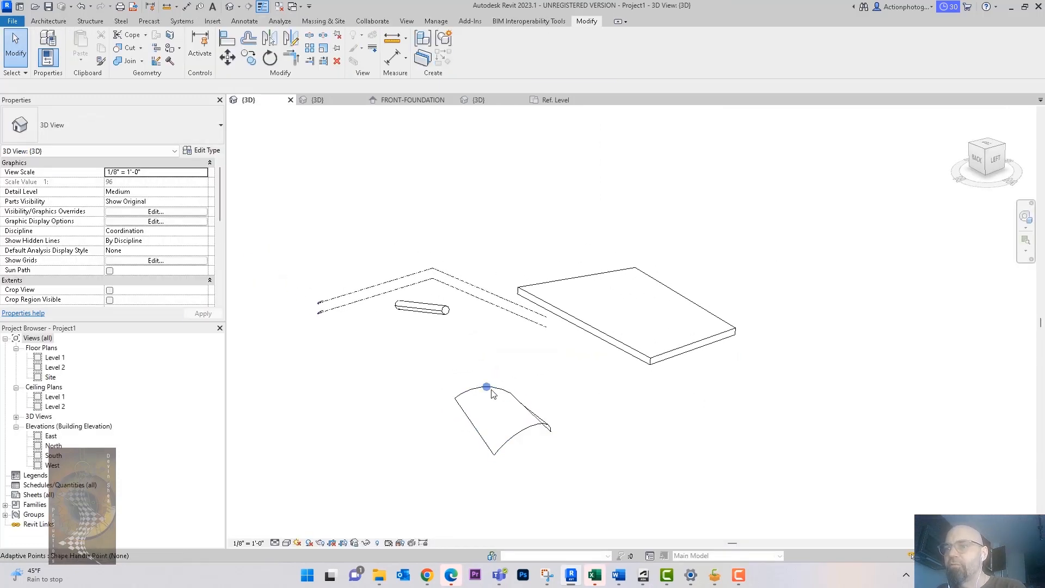
click(642, 401)
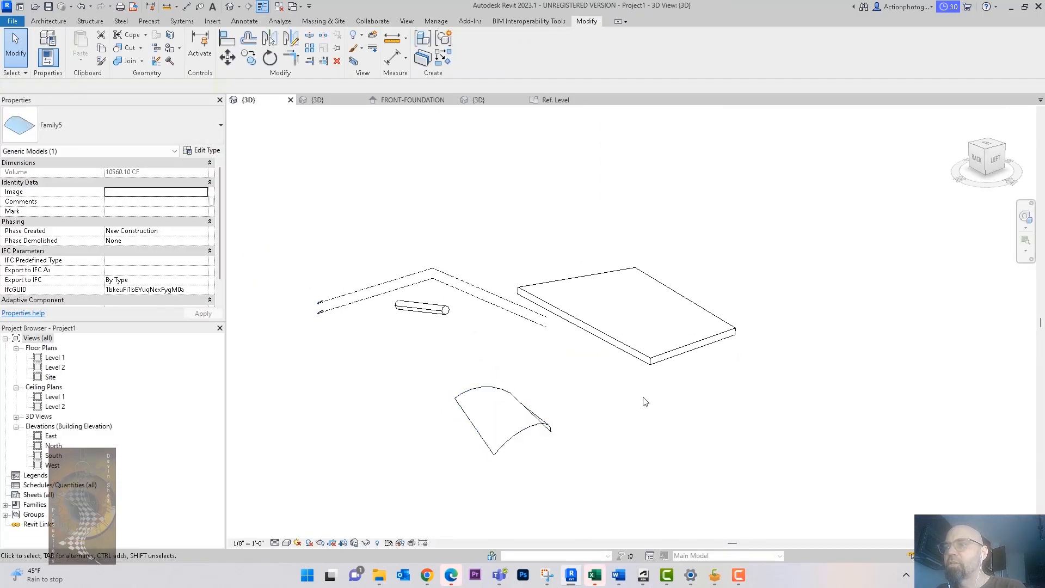
click(656, 361)
shift+middle_drag(734, 401, 687, 409)
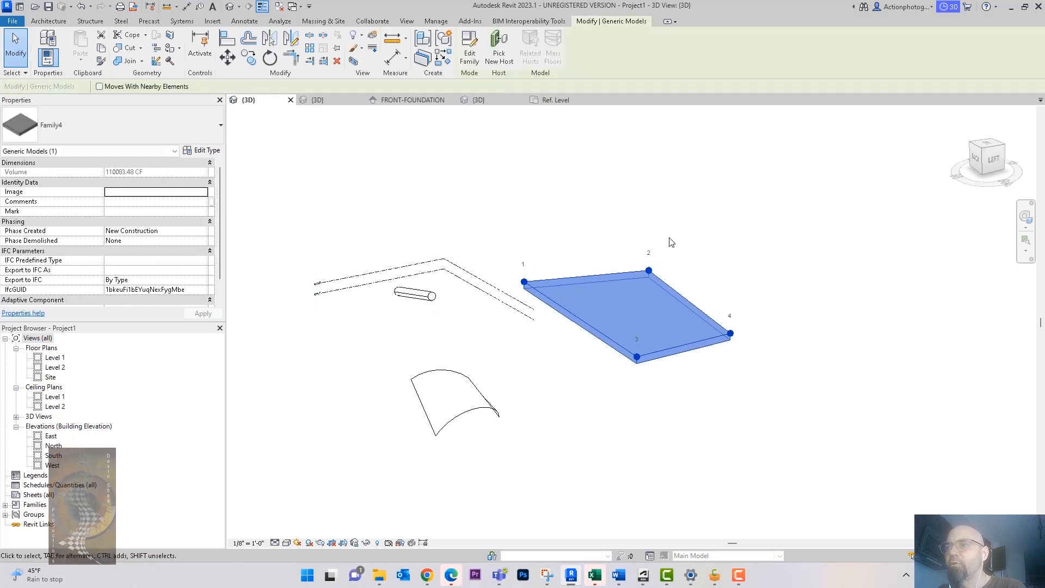
click(679, 233)
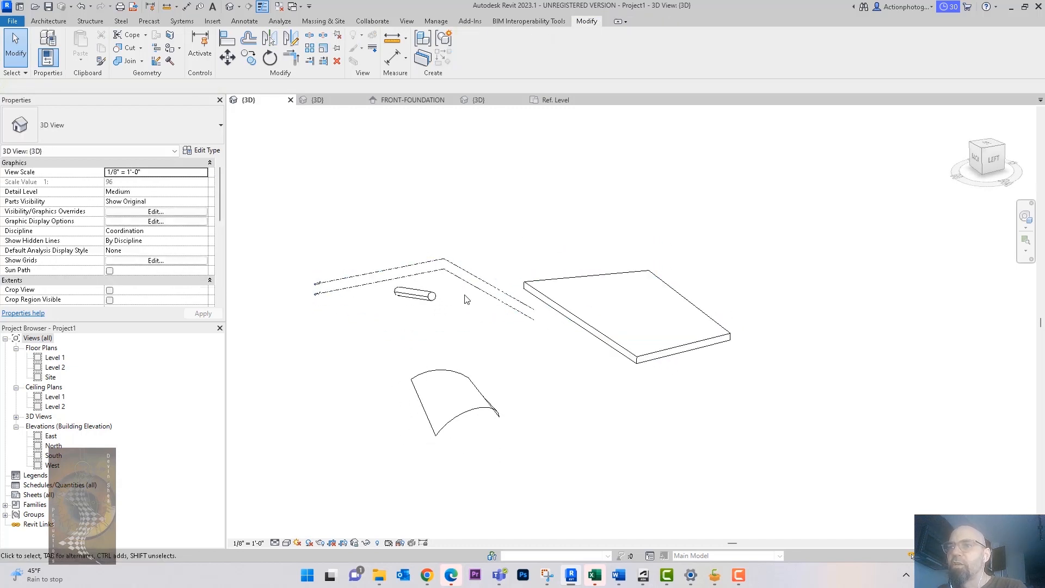
Compare the adaptive points of the curved Family5 surface with those of the Family4 slab.
click(456, 373)
scroll(454, 372, up, 2)
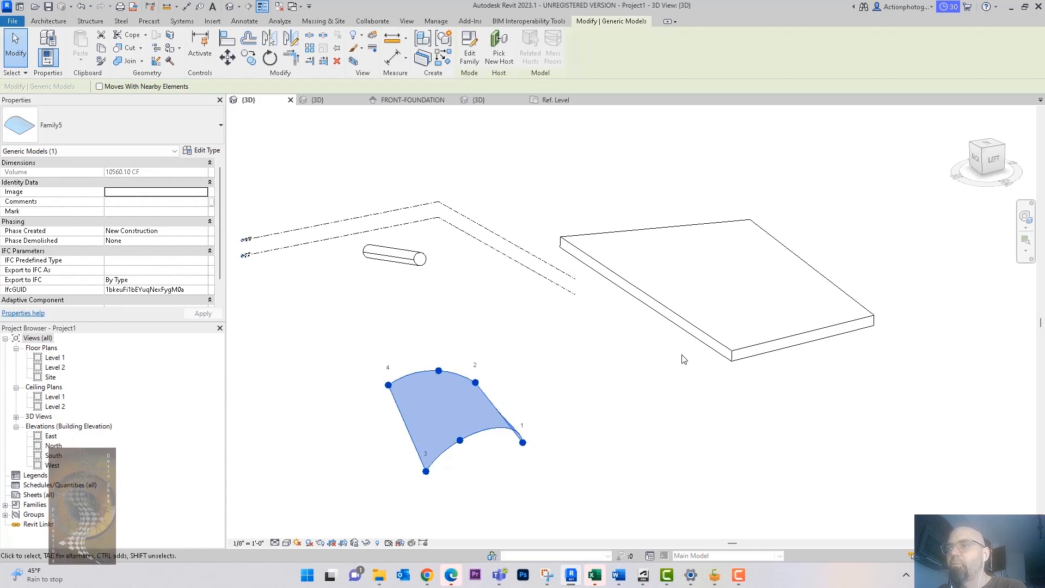
click(719, 385)
shift+middle_drag(670, 415, 747, 428)
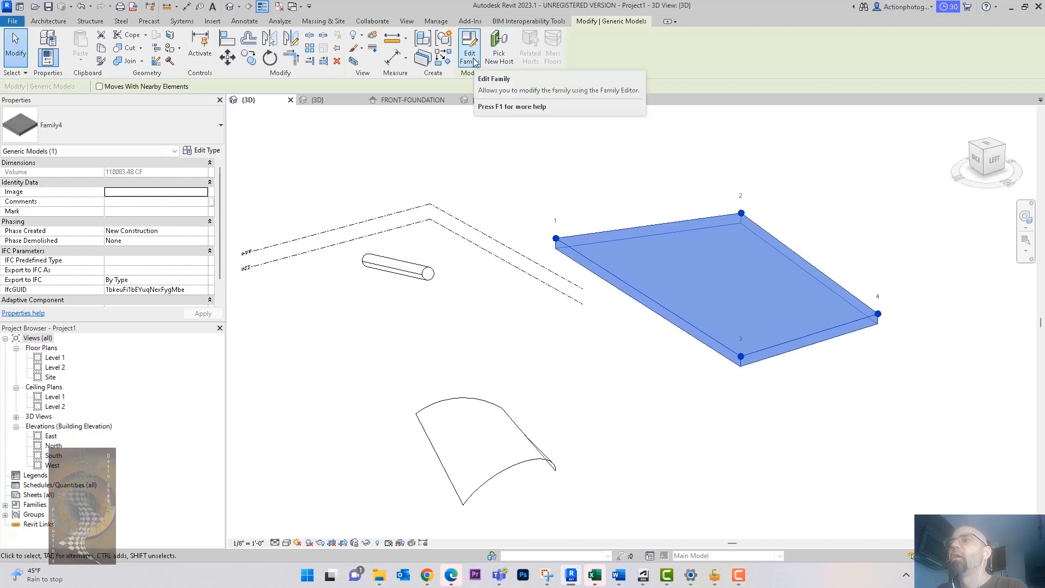
Raise adaptive point 2 of the Family4 slab vertically to an offset of about 18' 9 1/8" above Level 1.
click(785, 188)
click(742, 214)
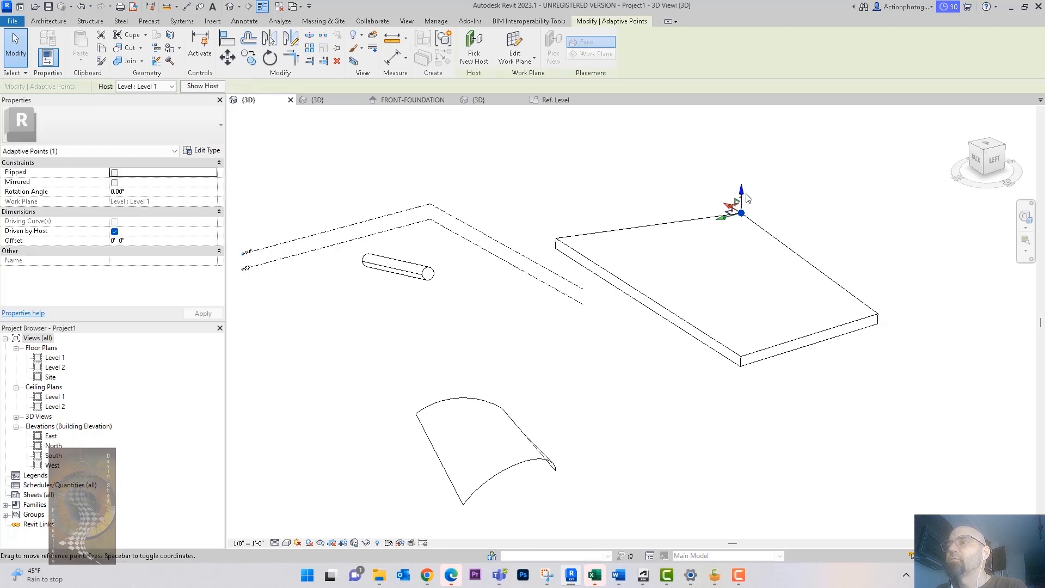
drag(742, 190, 742, 162)
shift+middle_drag(899, 256, 887, 265)
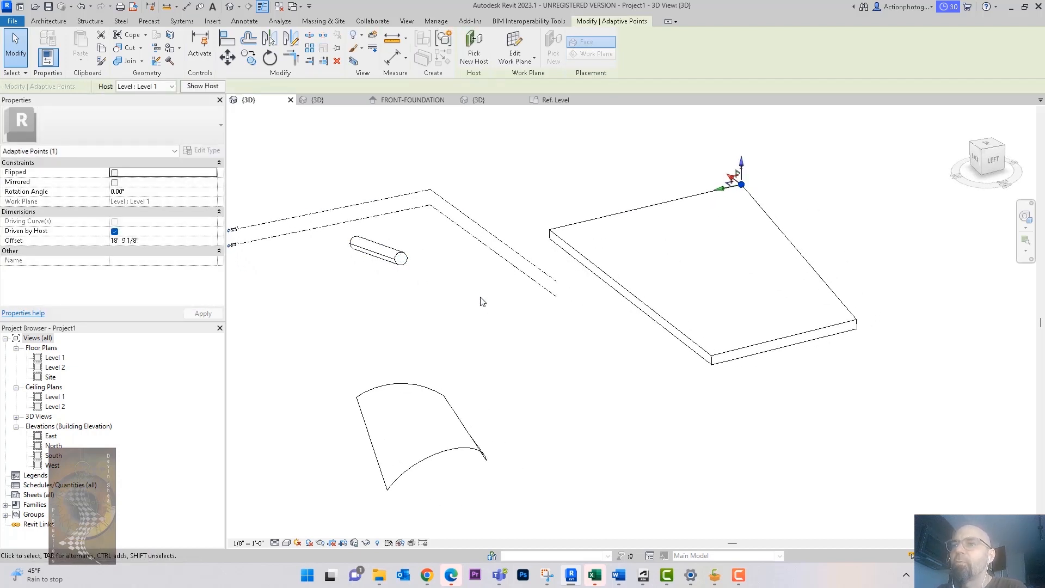
click(635, 381)
scroll(621, 384, down, 5)
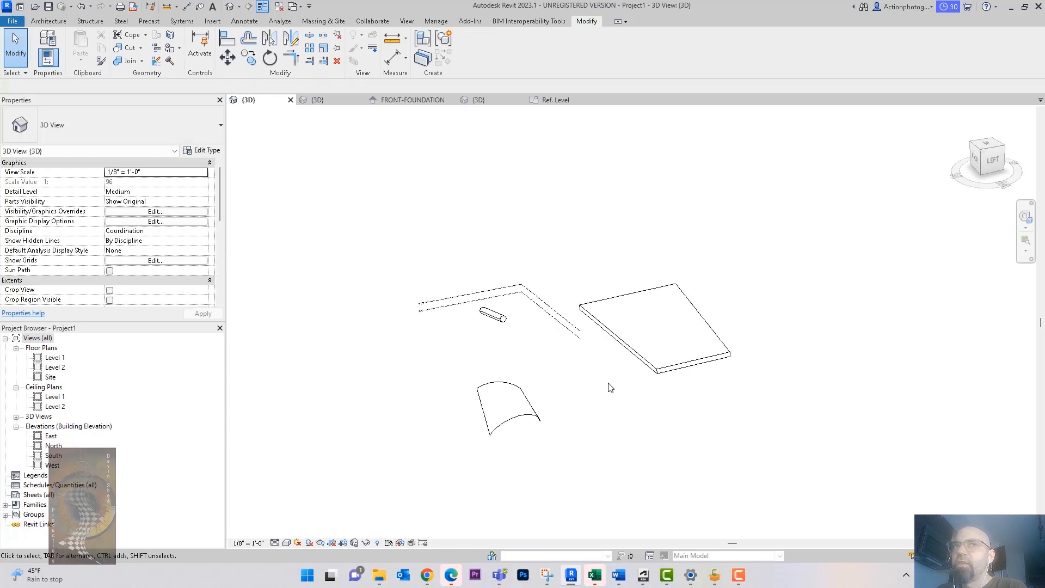
scroll(623, 357, up, 1)
scroll(626, 363, up, 2)
middle_drag(628, 363, 656, 386)
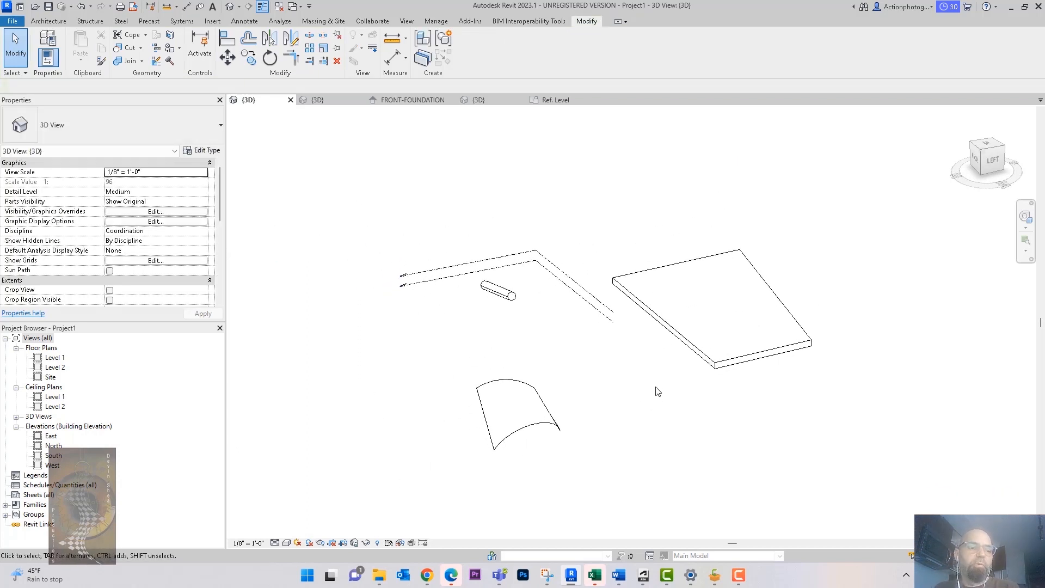